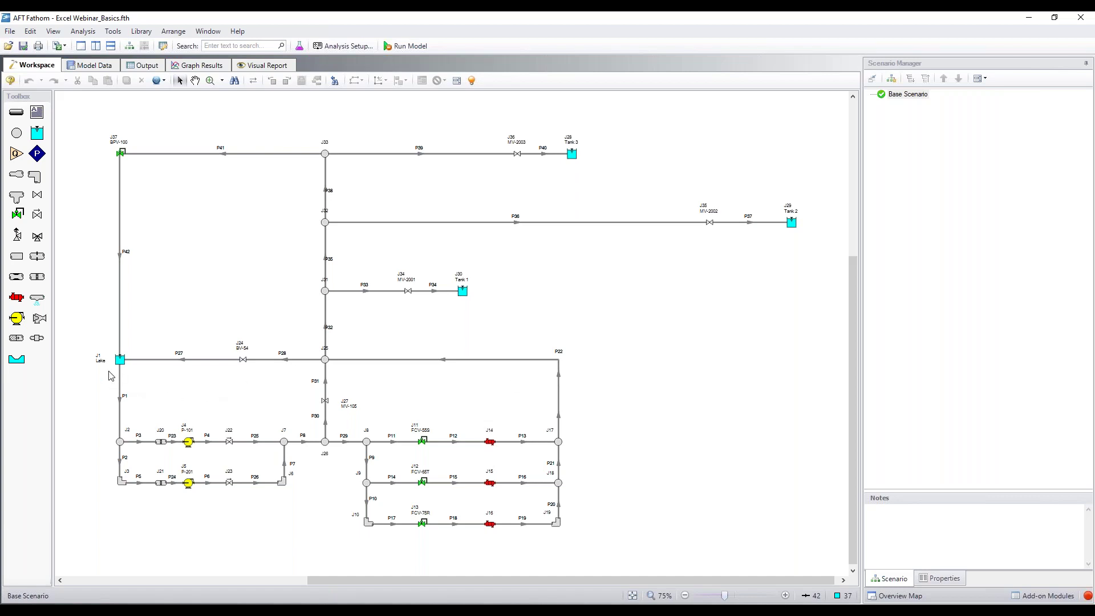
- Open the properties of control valve J11 (FCV-55S) and go to the Open Percentage Data table in its optional settings
scroll(111, 376, up, 3)
scroll(114, 377, down, 2)
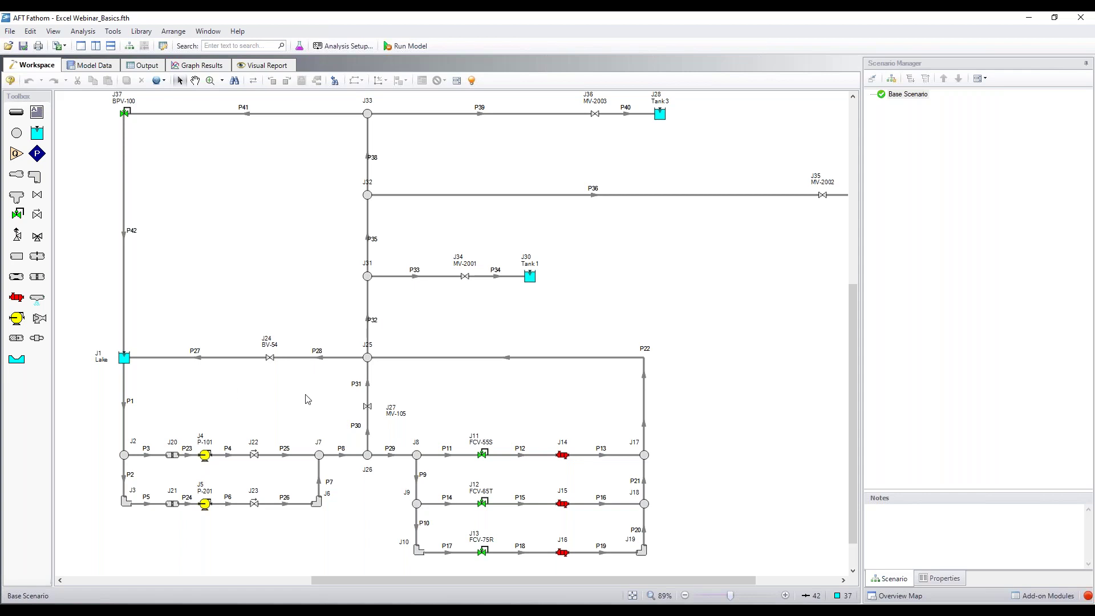
scroll(478, 396, down, 1)
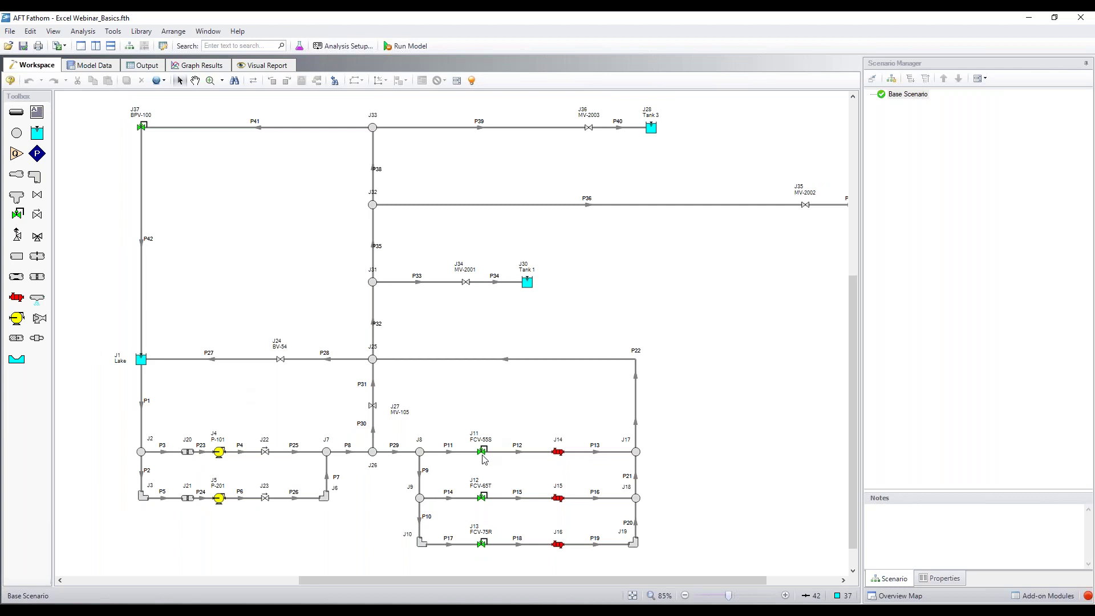
scroll(478, 447, up, 5)
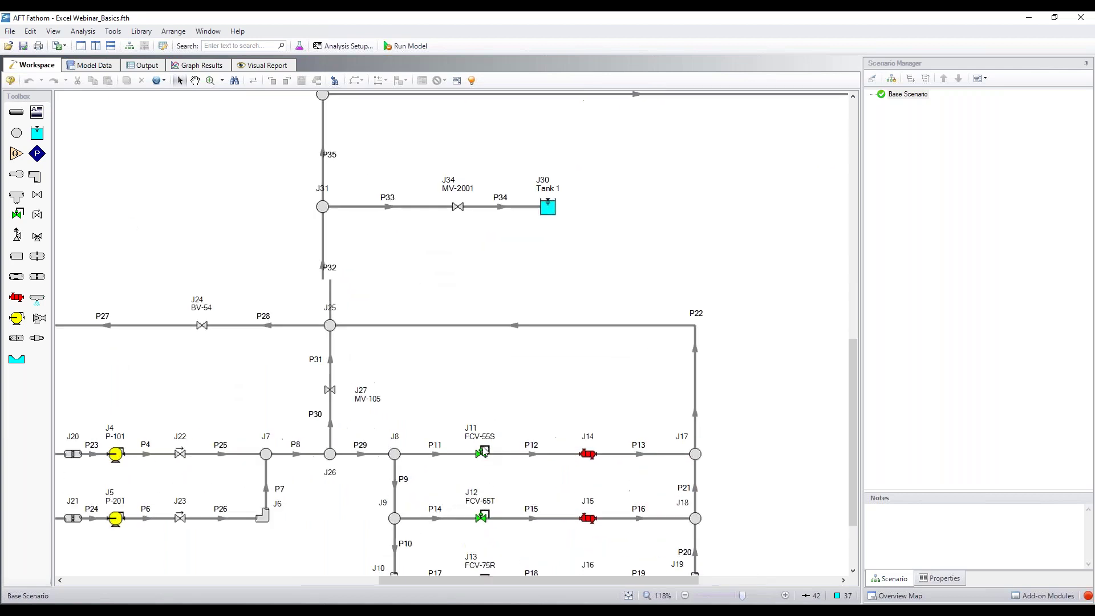
scroll(479, 442, down, 2)
click(479, 448)
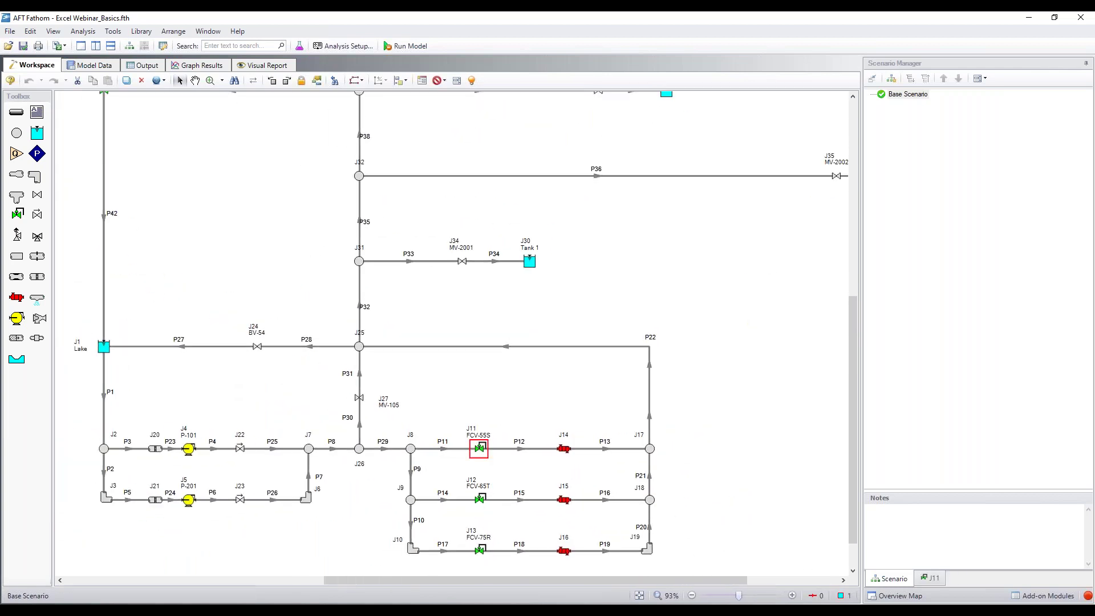
double_click(479, 448)
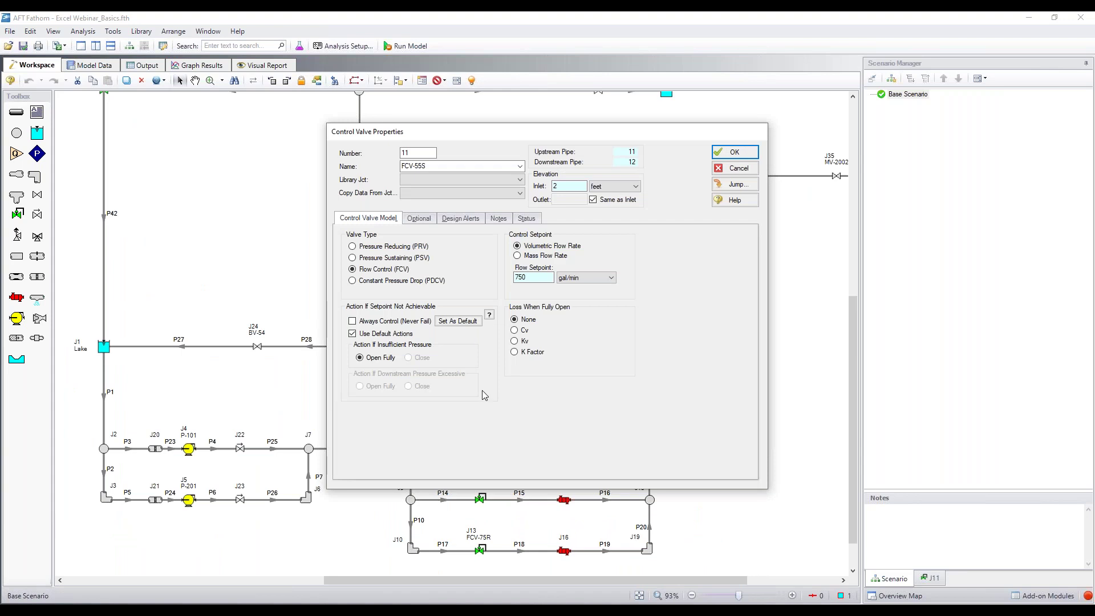
click(424, 219)
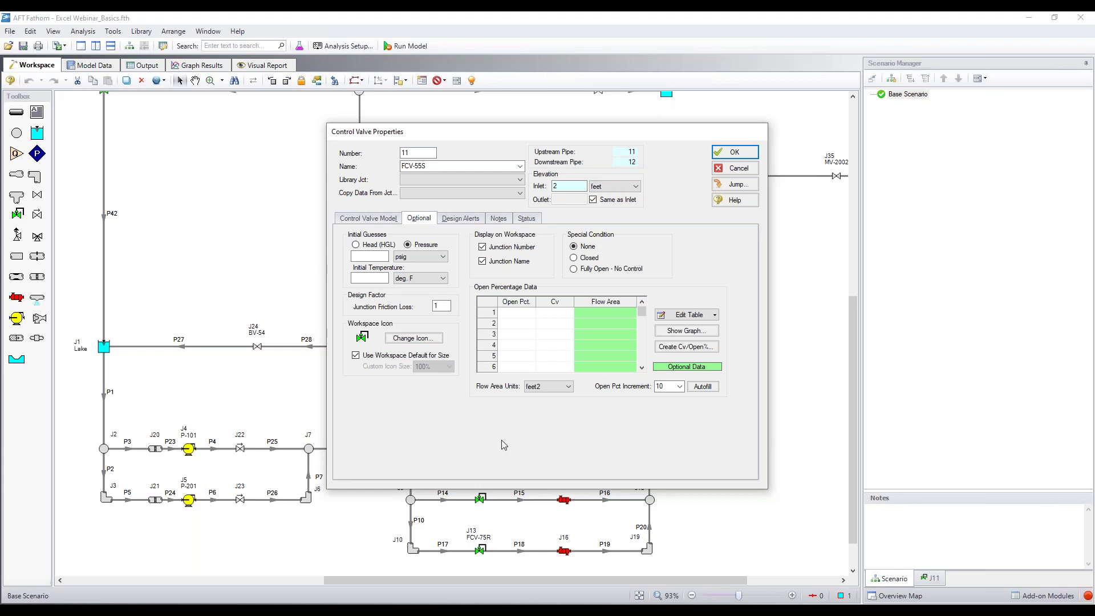
drag(518, 138, 593, 110)
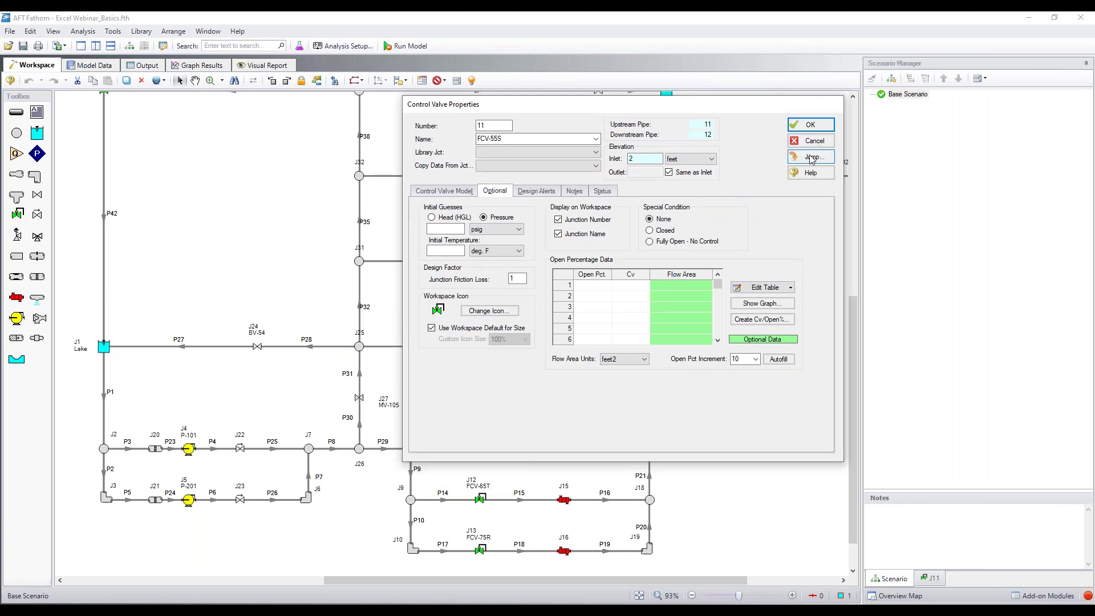
click(586, 286)
- Switch to the 1.1 Valve Curve workbook in Excel and maximize its window
click(479, 608)
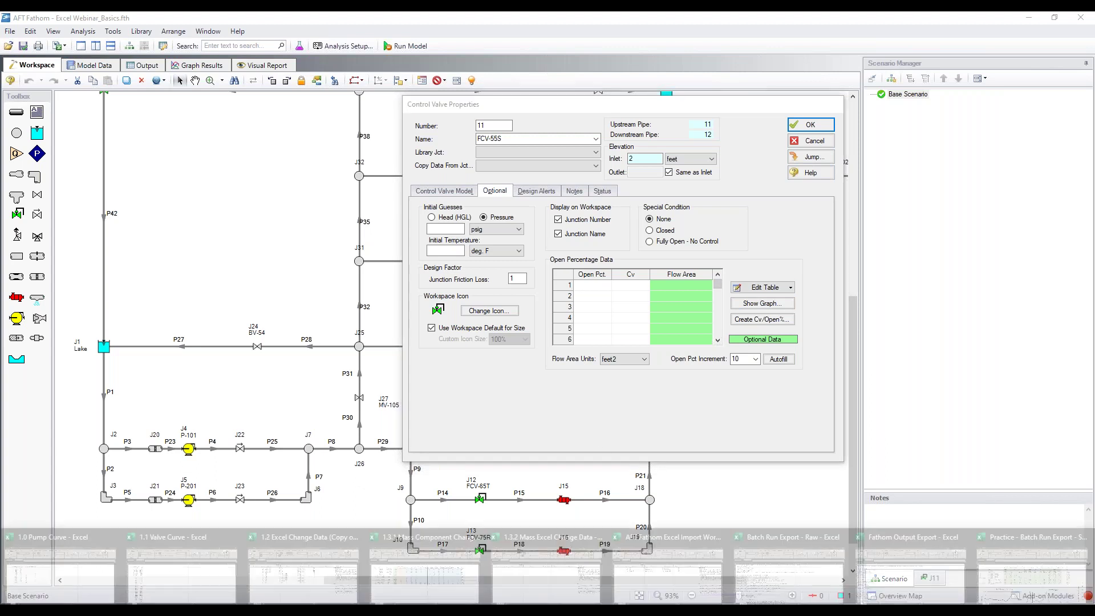
click(194, 562)
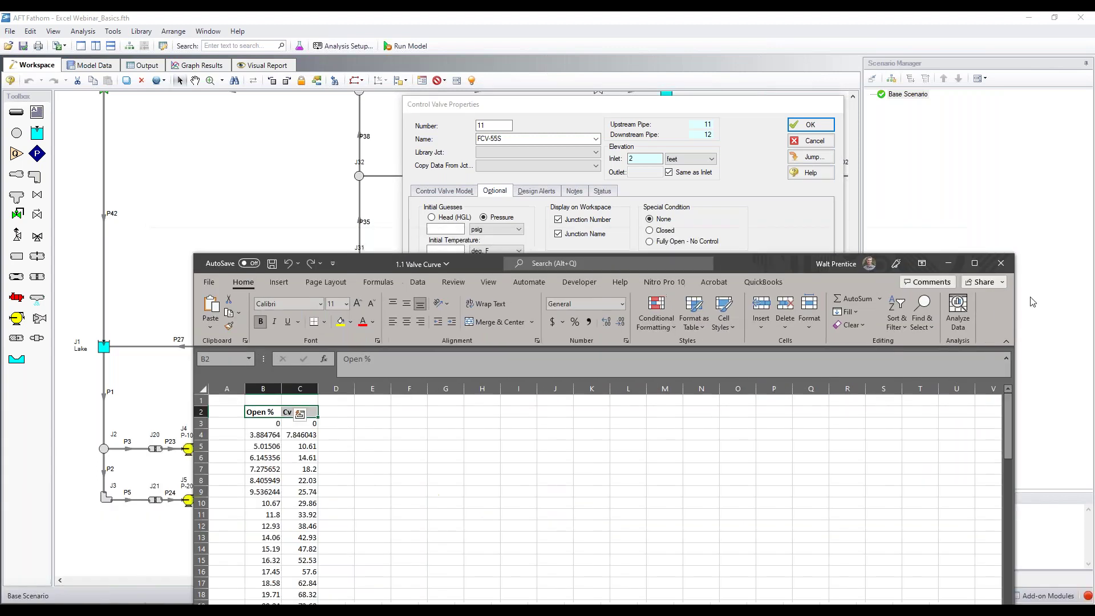
drag(769, 263, 625, 1)
- Copy all the Open % and Cv values from cell B3 downward, leaving out the header row
drag(71, 182, 101, 309)
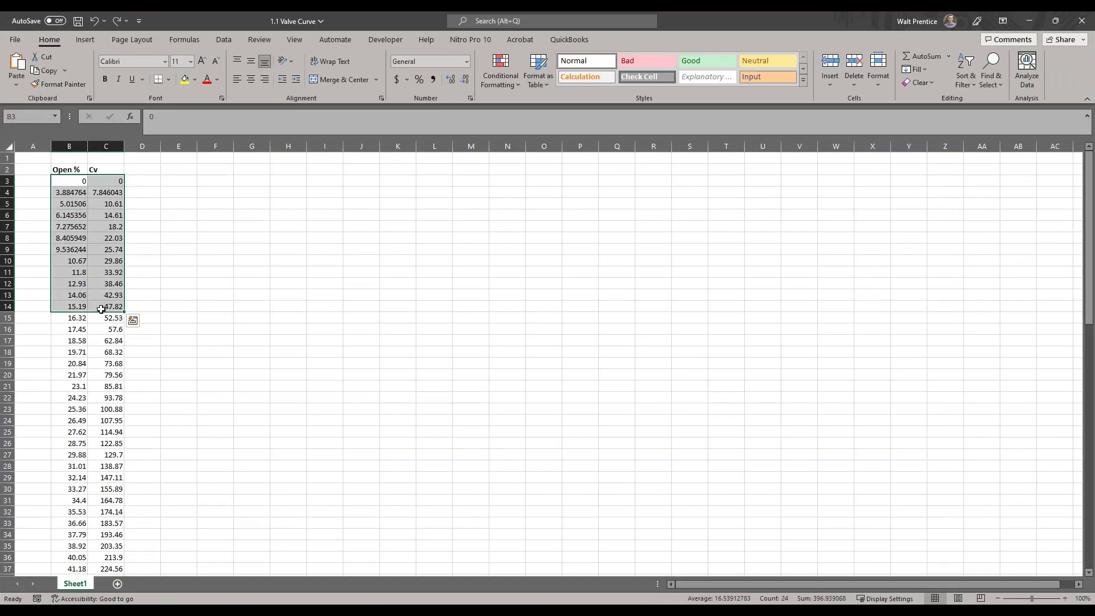
scroll(101, 308, down, 4)
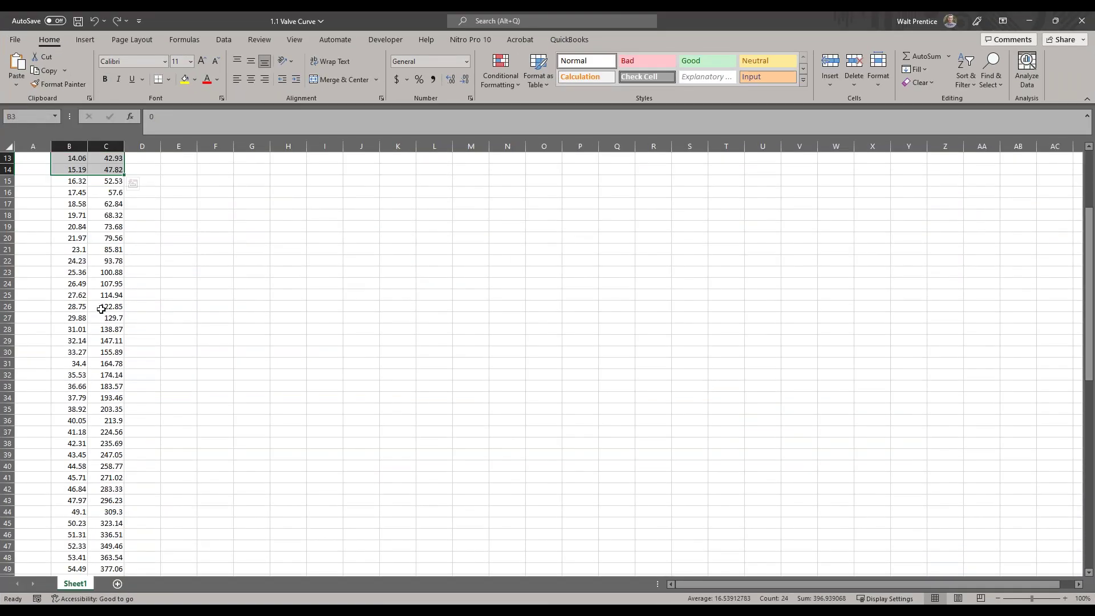
scroll(101, 308, up, 4)
click(71, 183)
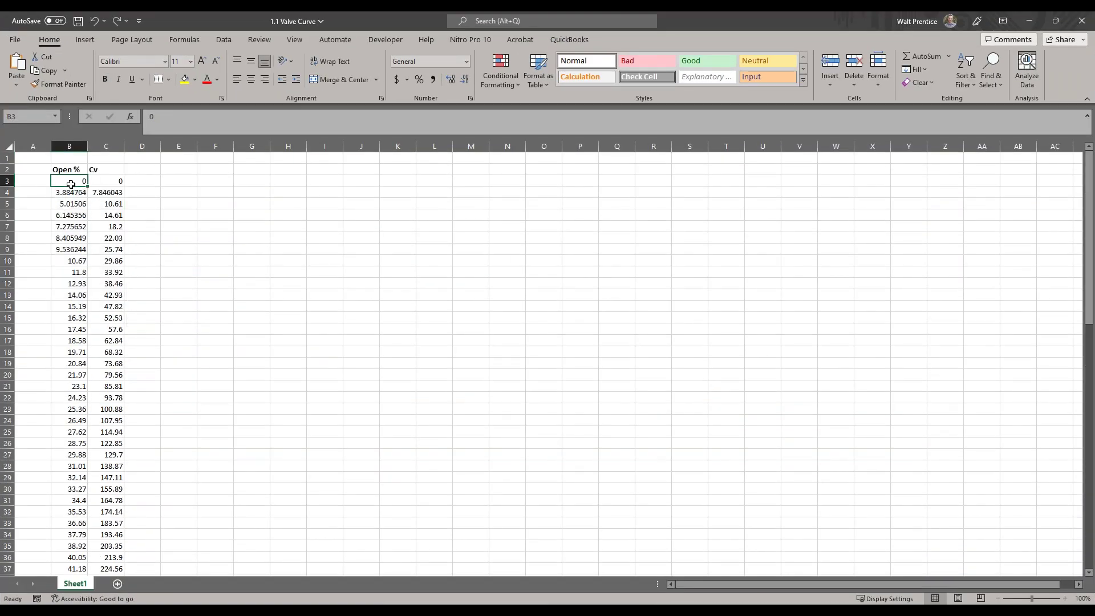
key(ctrl+shift+Right)
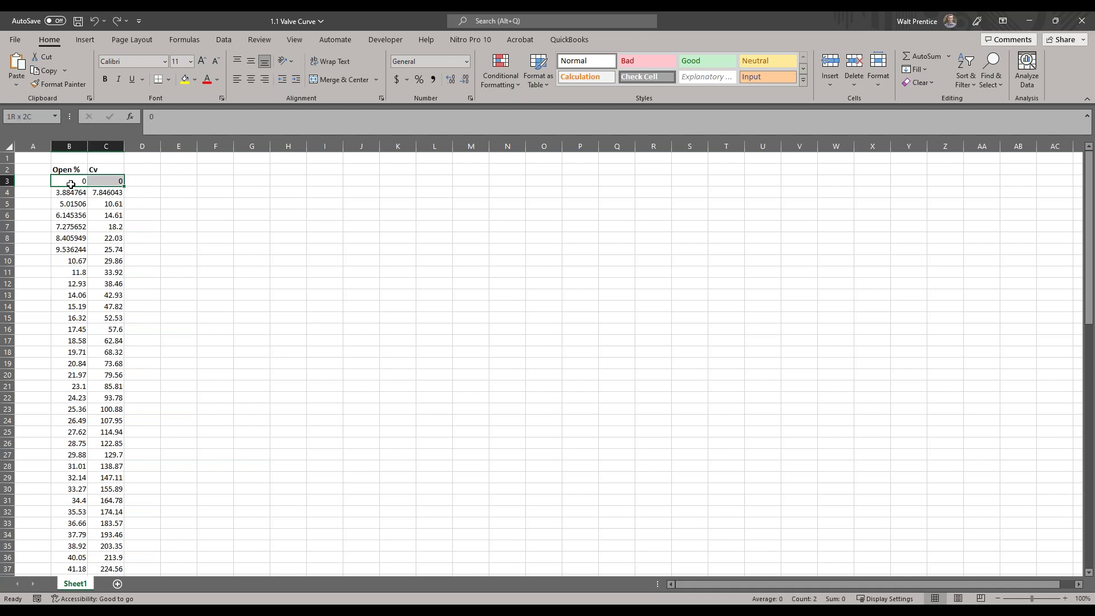
key(ctrl+shift+Down)
key(ctrl+c)
scroll(208, 331, up, 17)
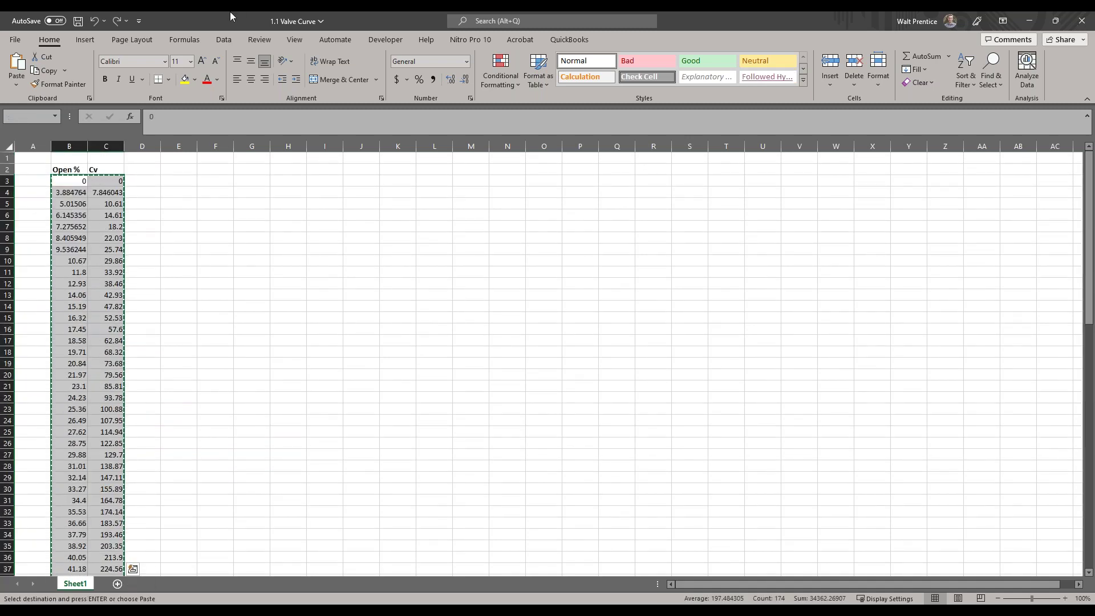
- Switch back to AFT Fathom and paste the copied values into the valve's Open Percentage Data table, starting in row 1
key(alt+Tab)
click(599, 285)
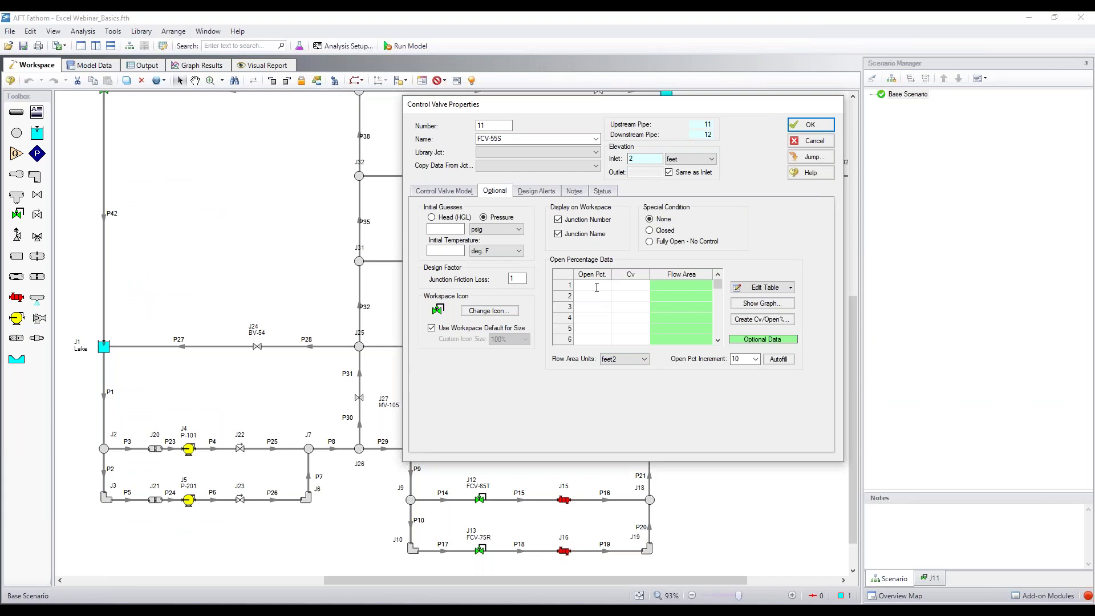
key(ctrl+v)
- Graph the valve's Cv against open percent, close the graph and check the start of the pasted table
click(764, 304)
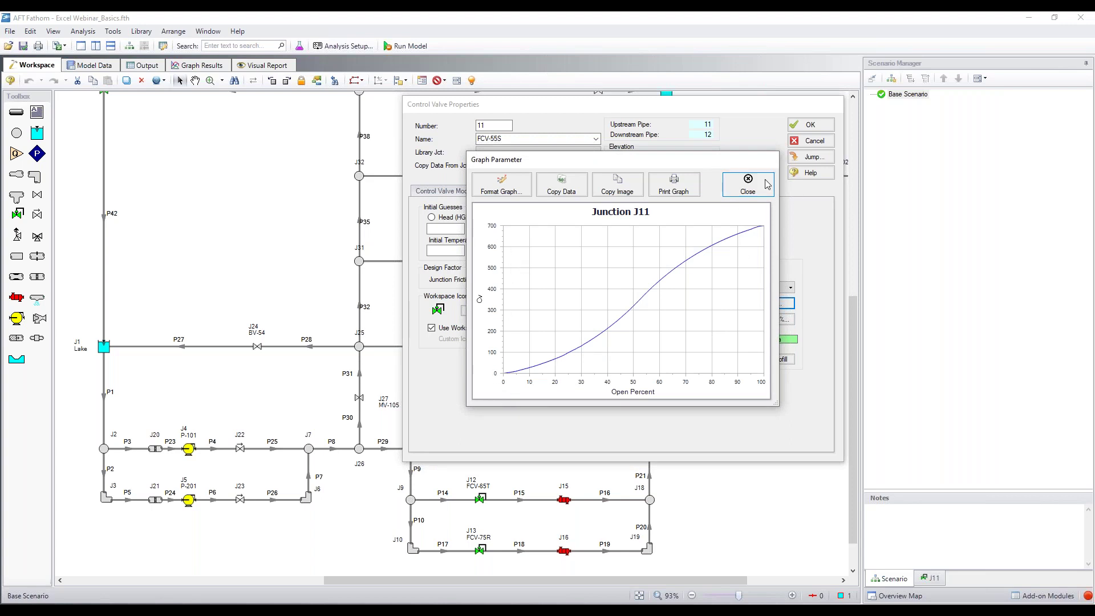
click(747, 183)
scroll(634, 329, up, 10)
scroll(635, 329, up, 6)
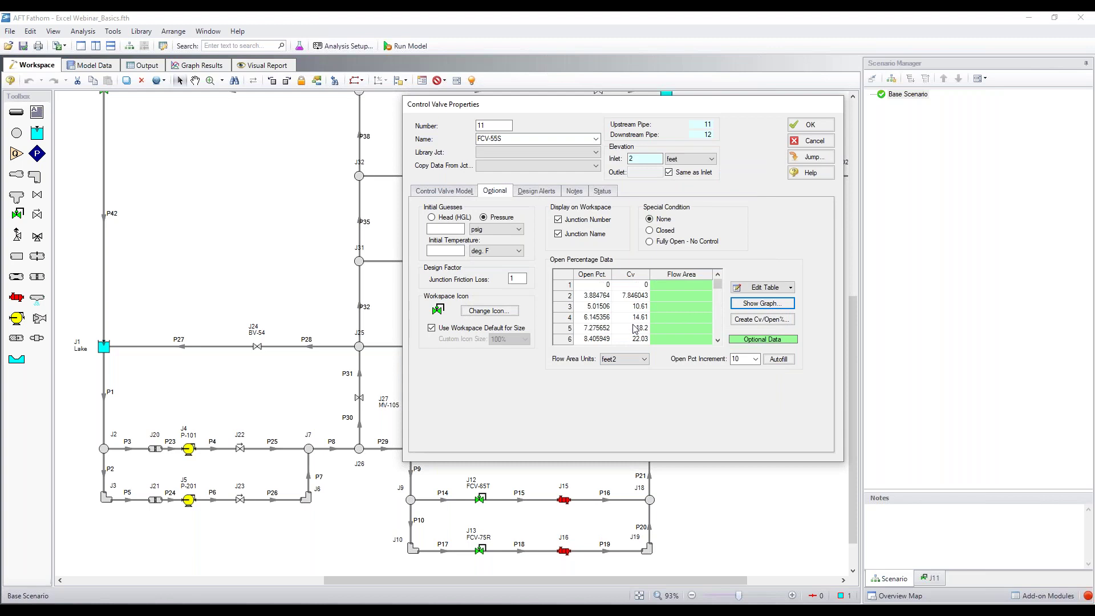
- Set the valve's loss when fully open to Cv from the Open % Table and accept the control valve properties
click(450, 191)
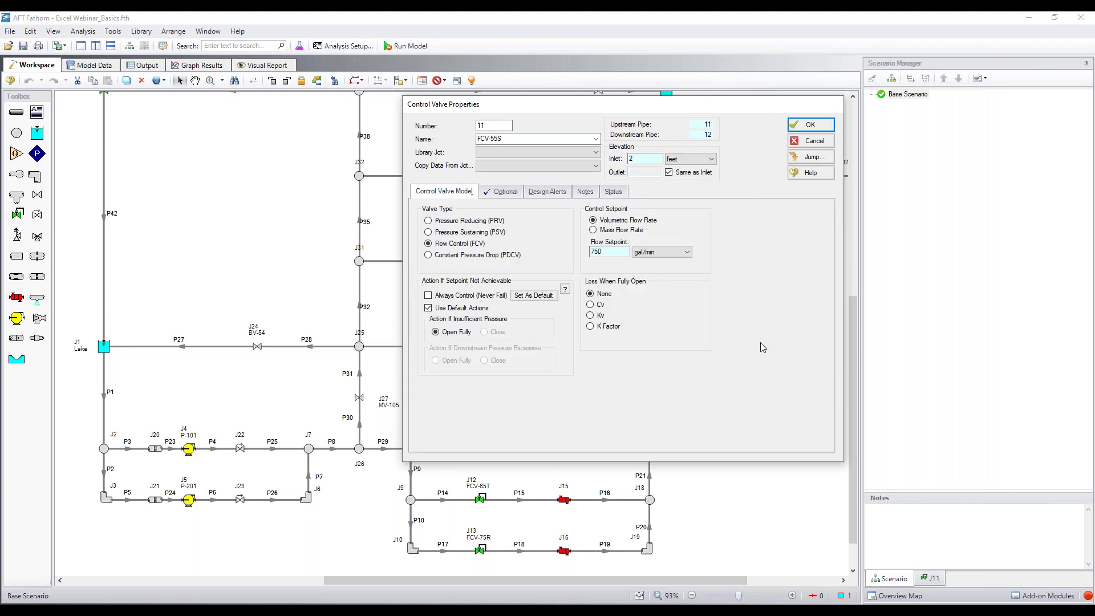
drag(667, 100, 765, 52)
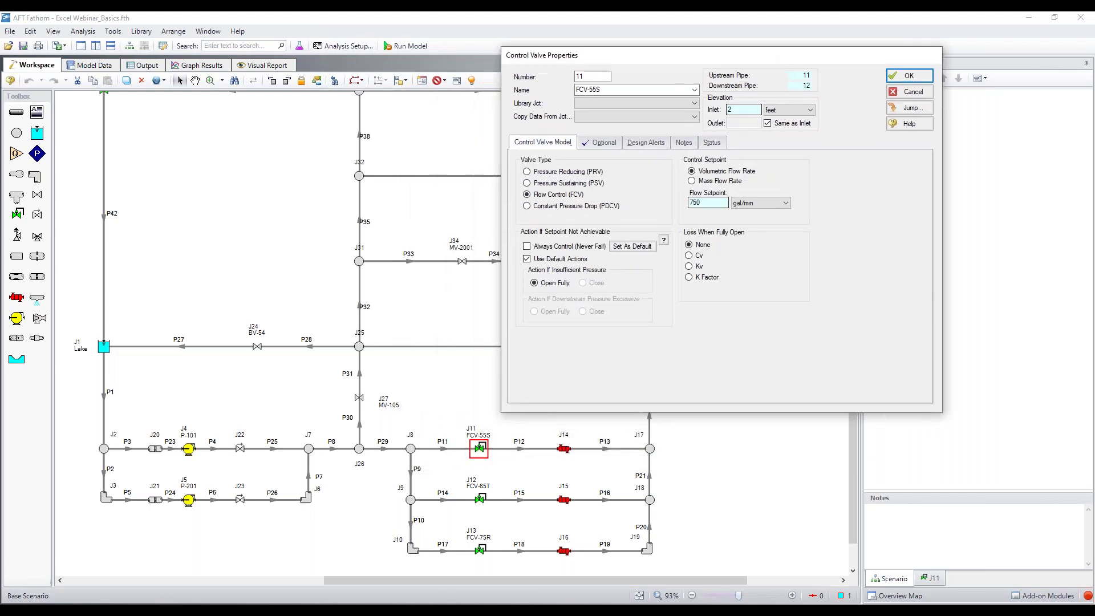
double_click(716, 203)
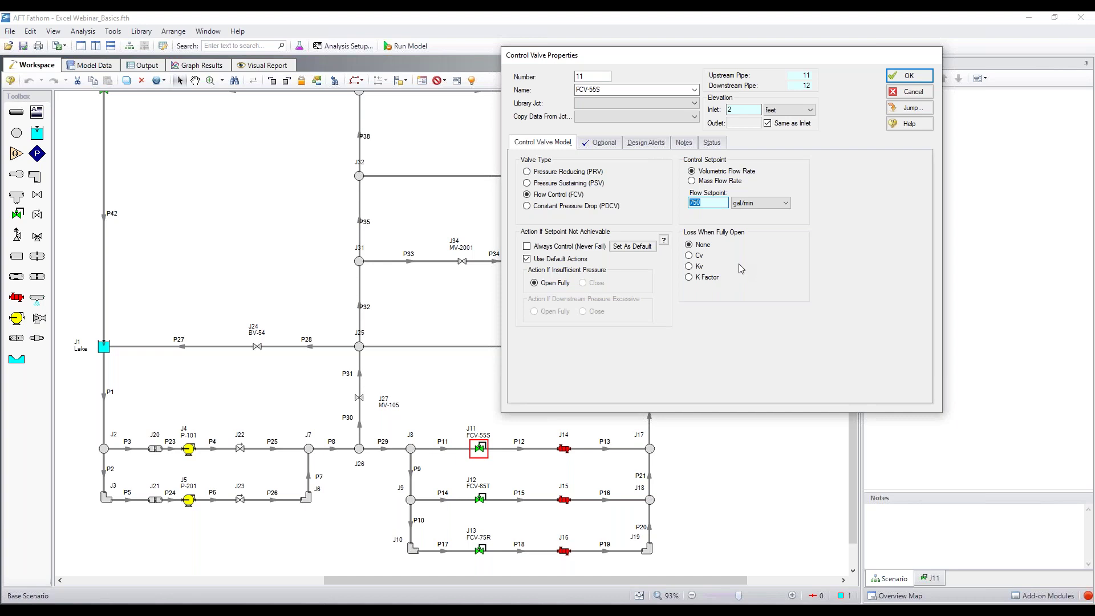
click(696, 255)
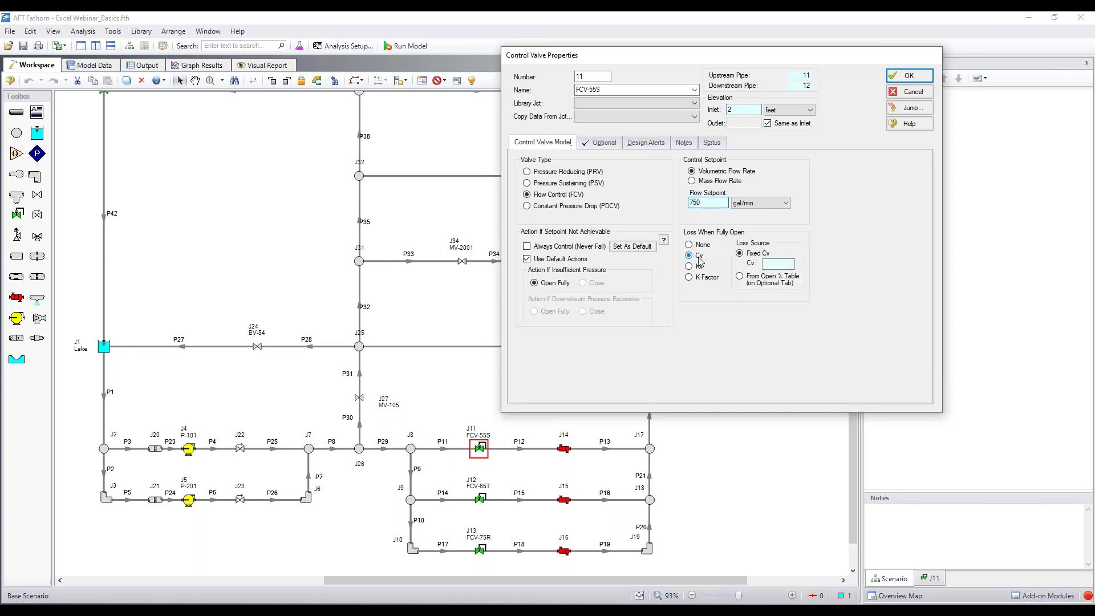
click(740, 276)
click(925, 81)
- Open the curve data of pump J4 (P-101) and choose 1.0 Pump Curve - CSV from the Excel Books folder for import
click(188, 453)
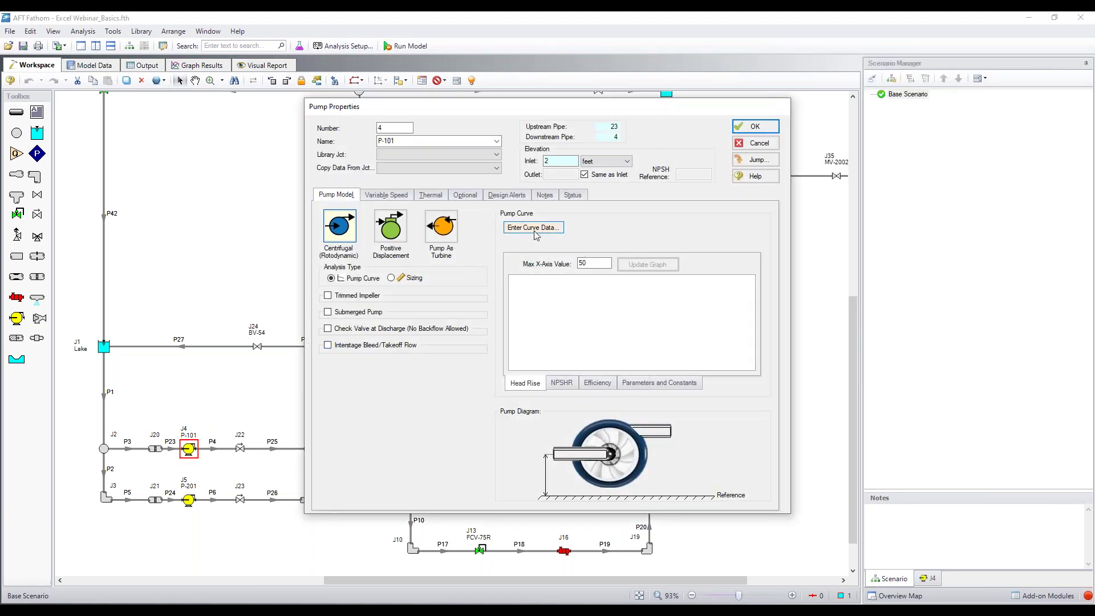
click(534, 228)
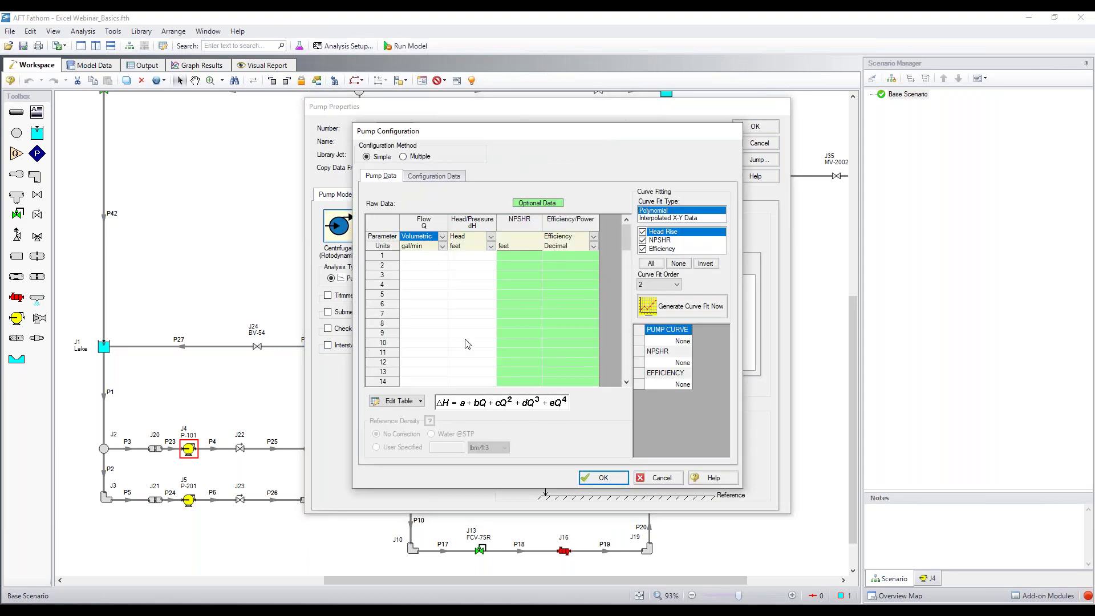
click(422, 401)
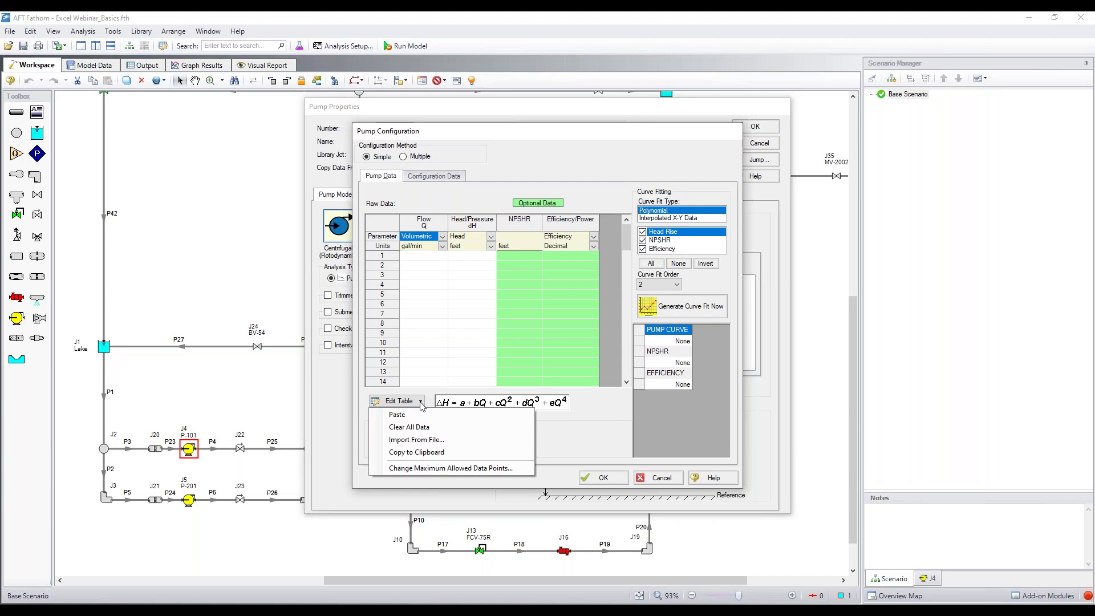
click(427, 440)
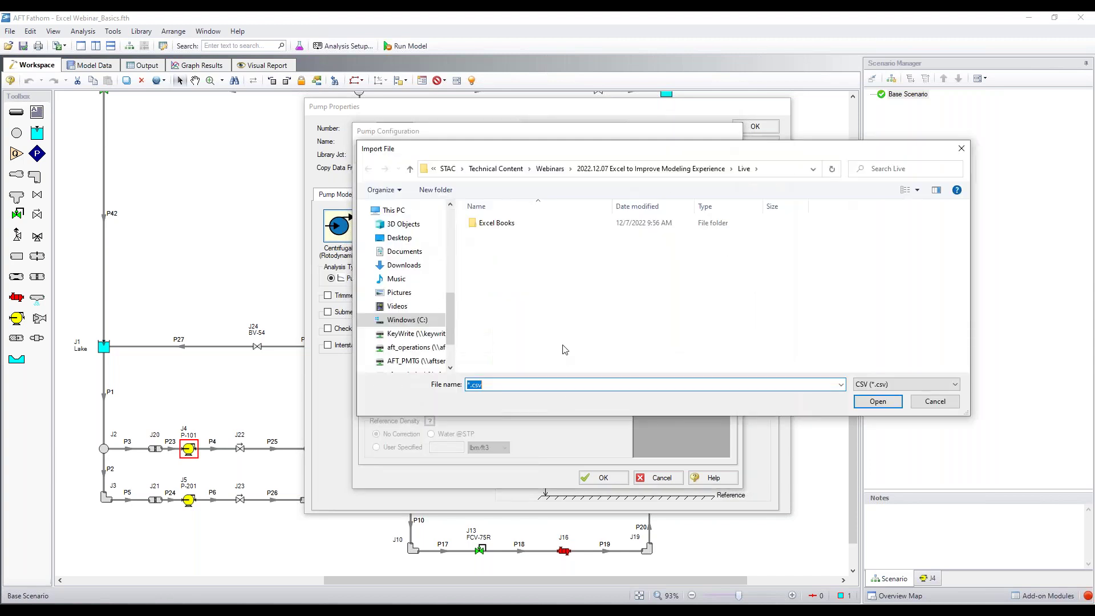
double_click(574, 224)
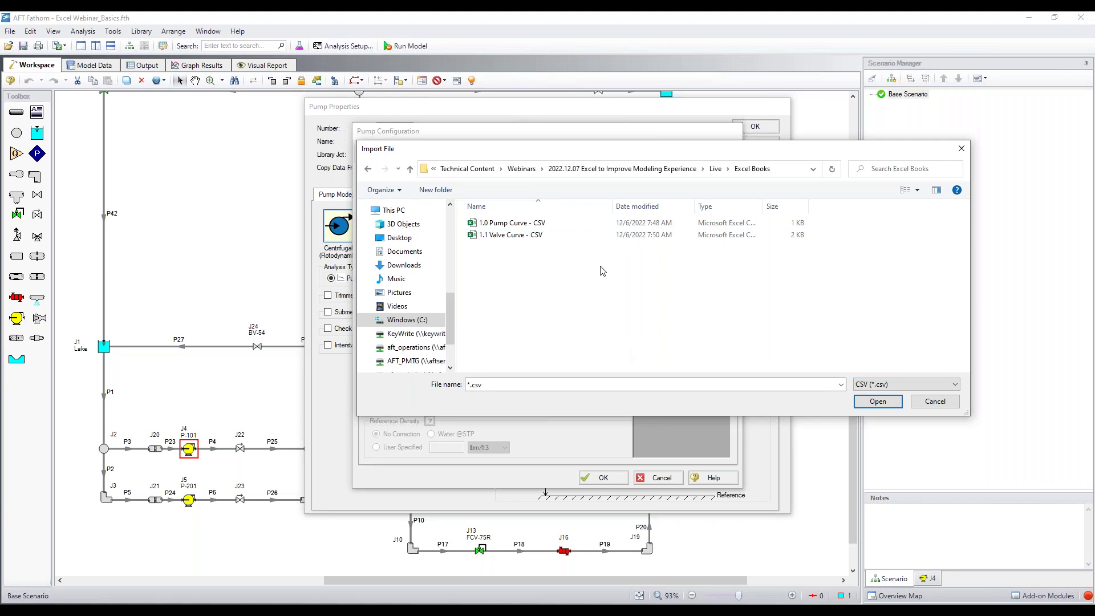
click(565, 224)
click(877, 401)
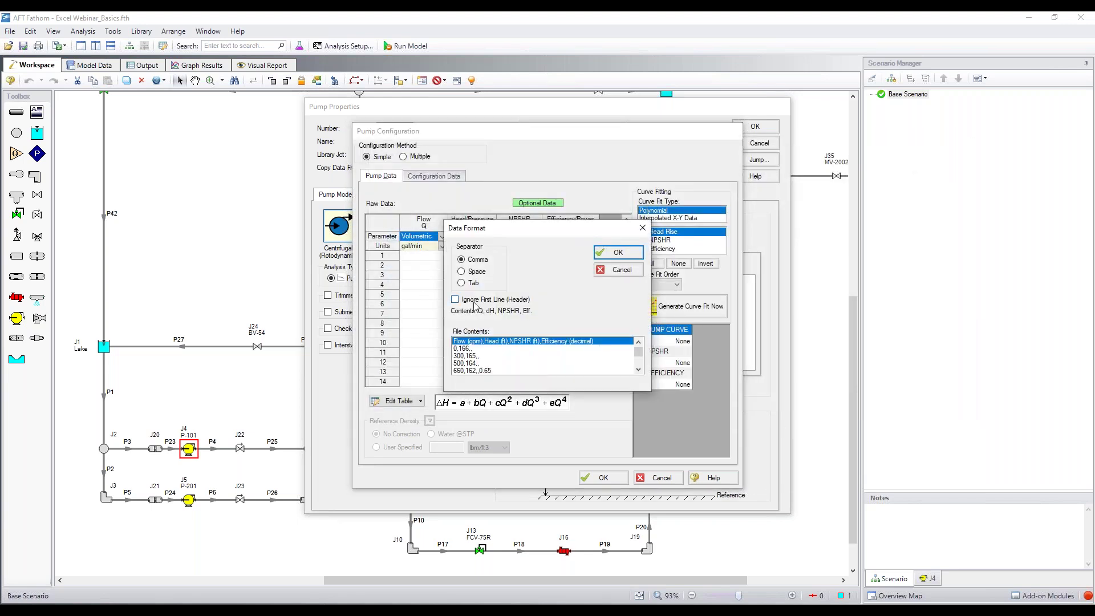
- Examine the header row of the 1.0 Pump Curve workbook in Excel, then move its window off the import dialog
click(461, 609)
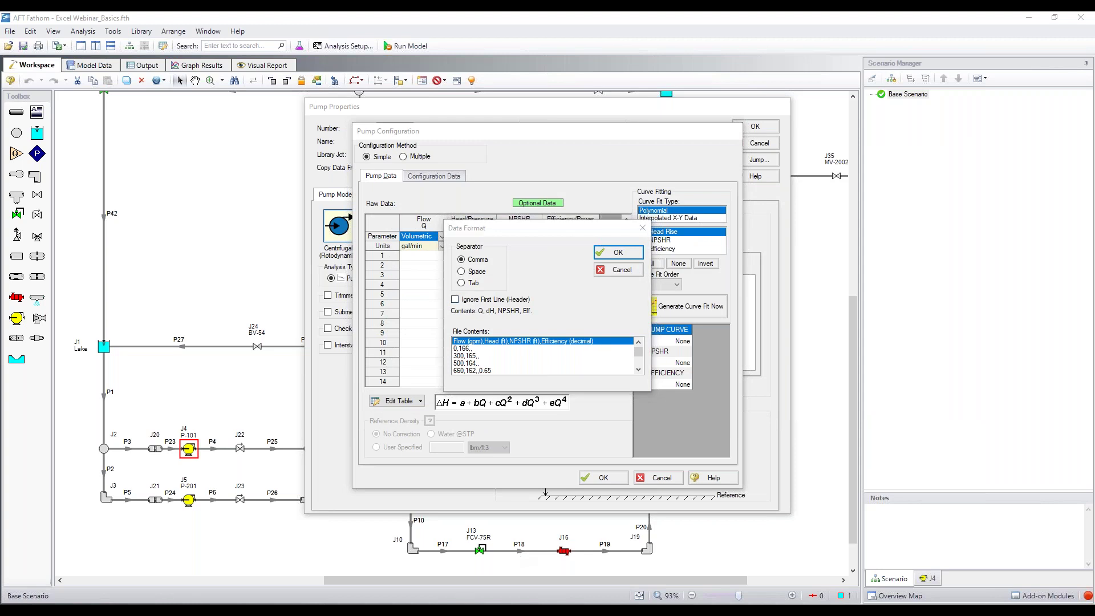
click(76, 555)
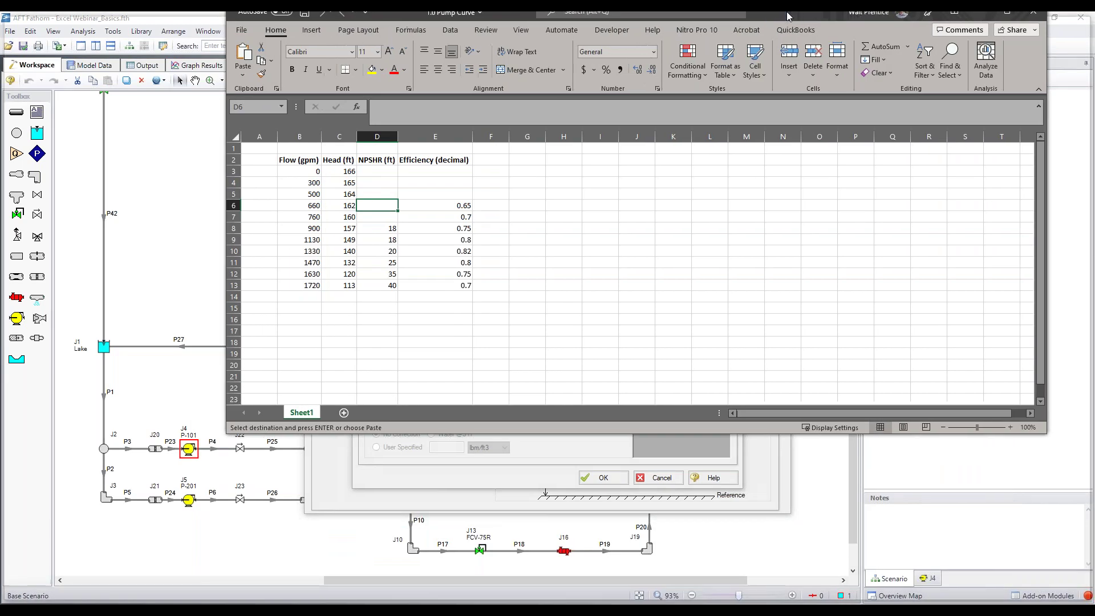
double_click(786, 12)
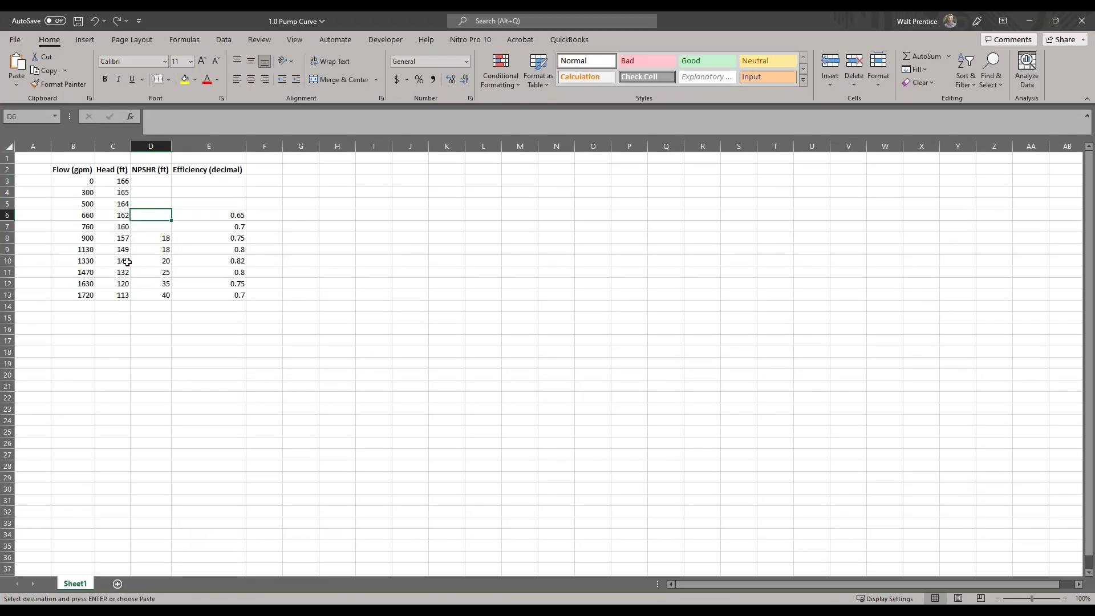
drag(225, 24, 717, 274)
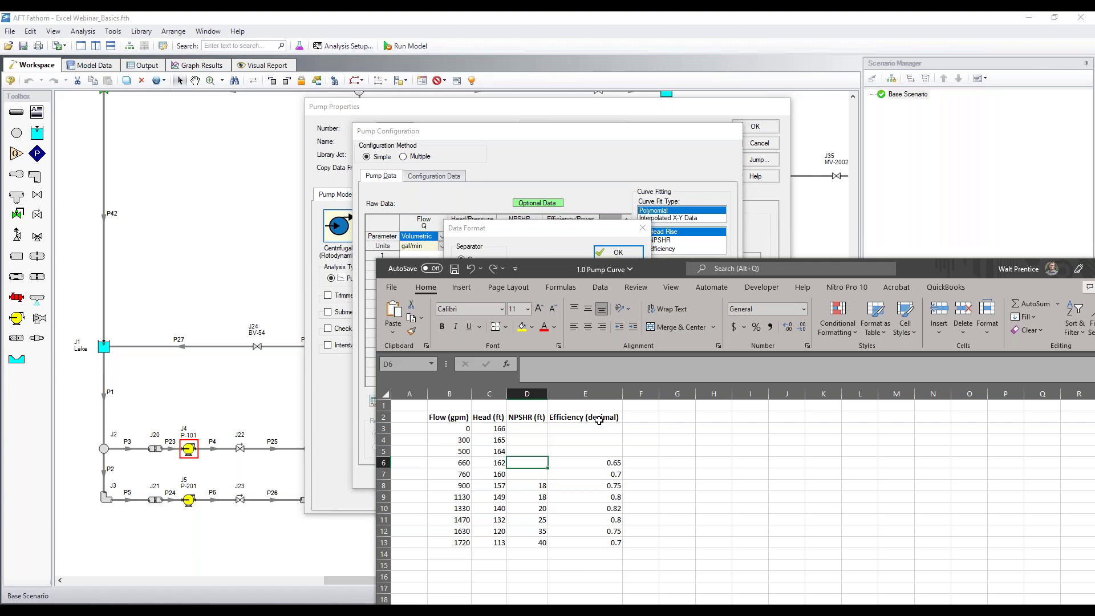
drag(454, 417, 593, 417)
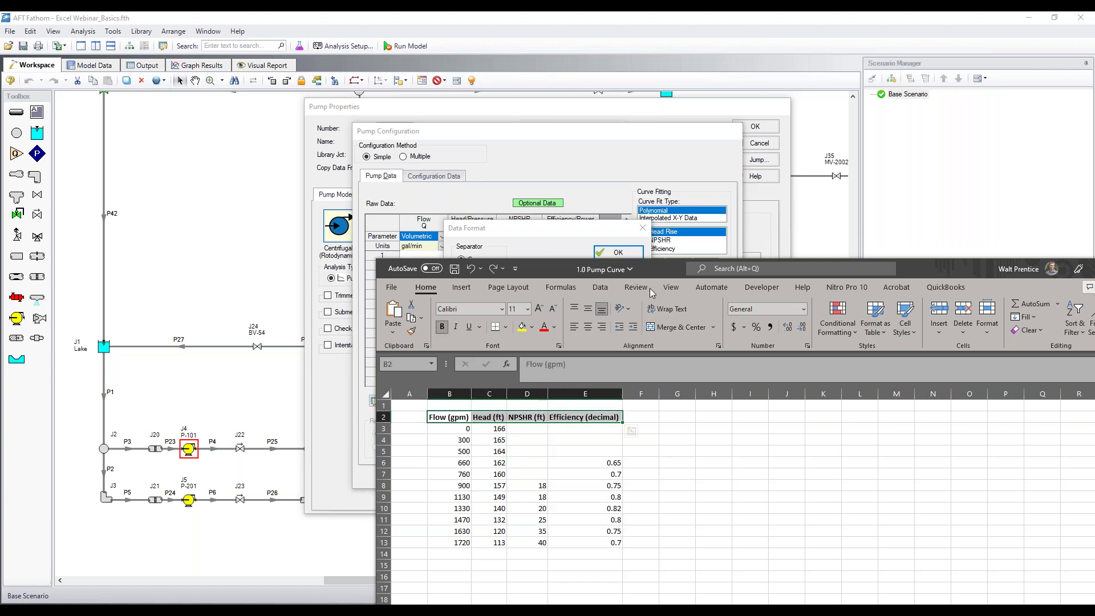
drag(655, 269, 1093, 547)
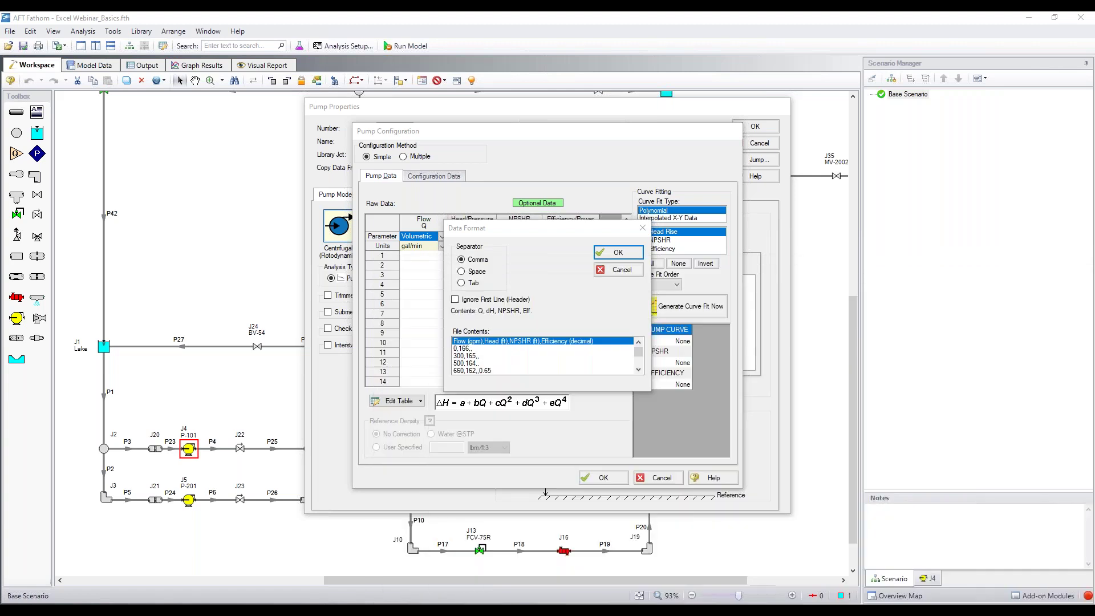
- Import the comma-separated pump data into the raw data table with the first header line ignored
click(495, 302)
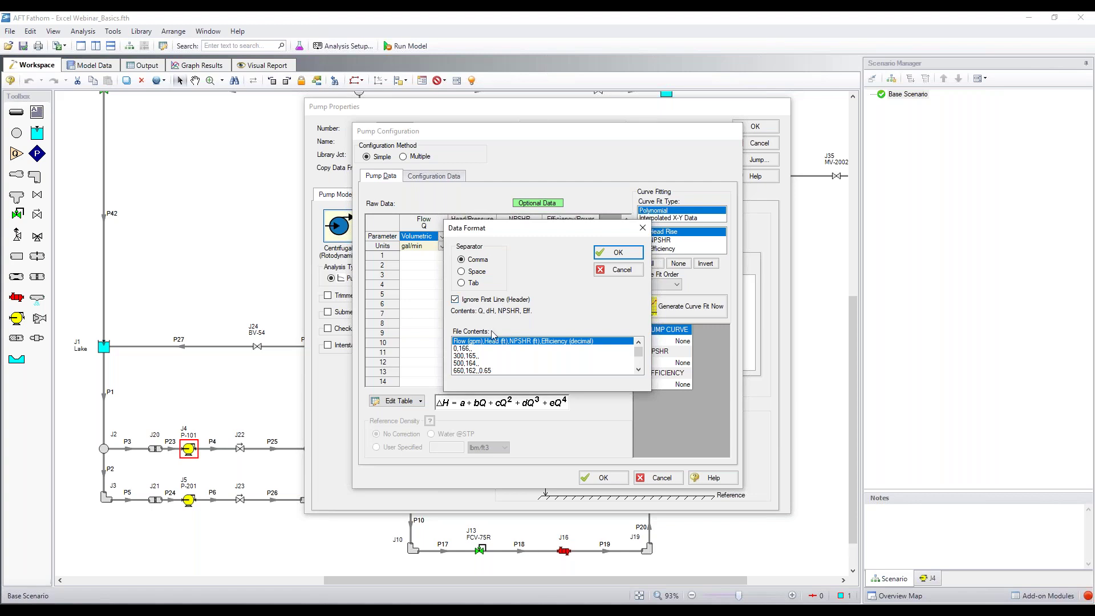
click(608, 255)
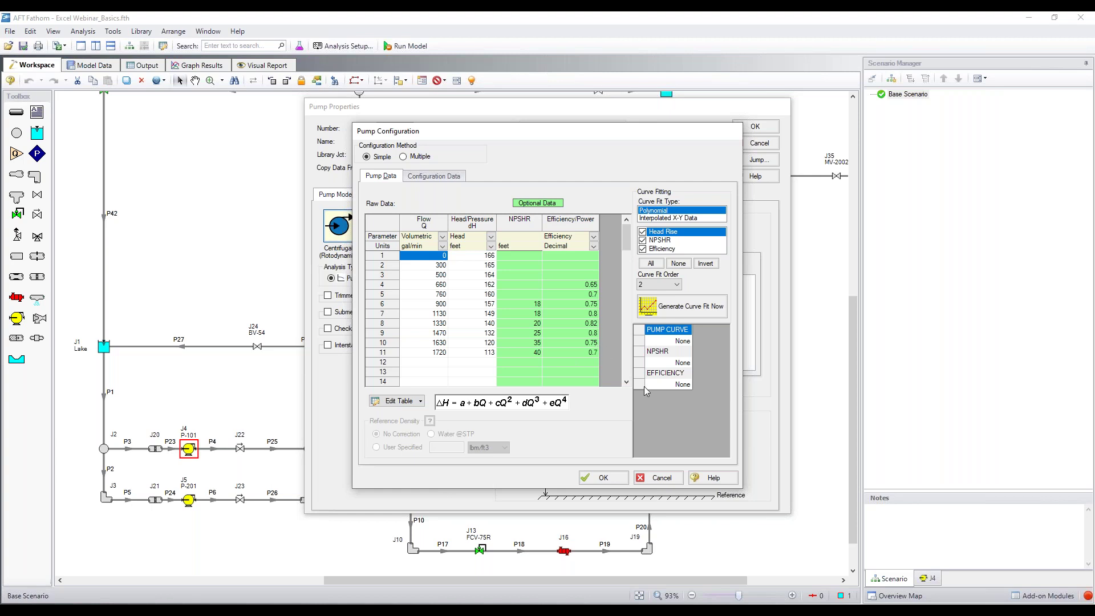
- Fit pump P-101's curve as Interpolated X-Y Data, graph it, check the NPSHR and efficiency curves, and accept the pump properties
click(665, 219)
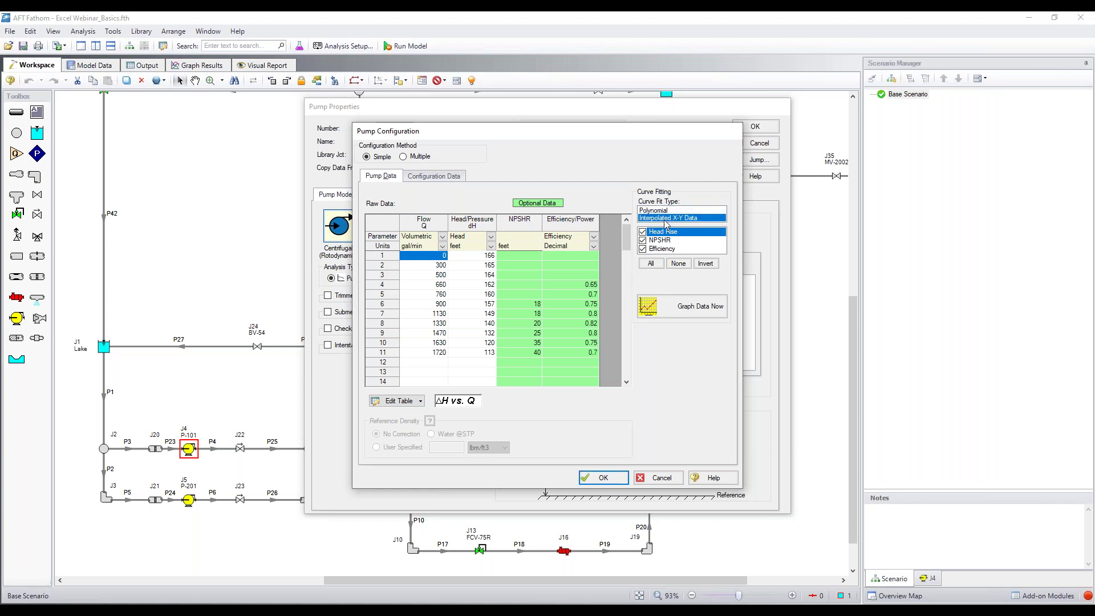
click(707, 313)
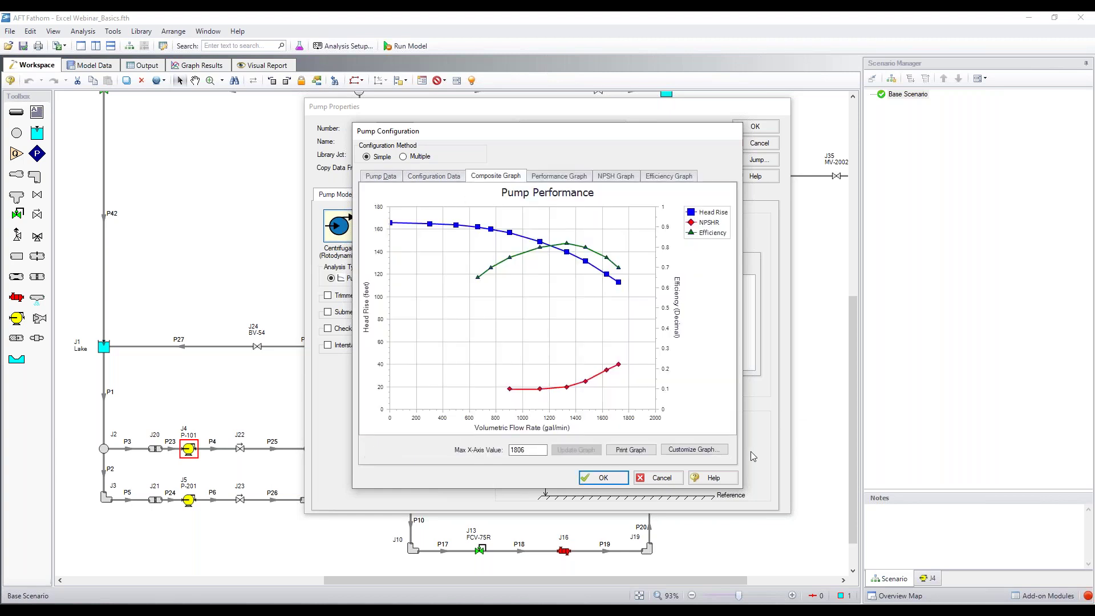
click(614, 482)
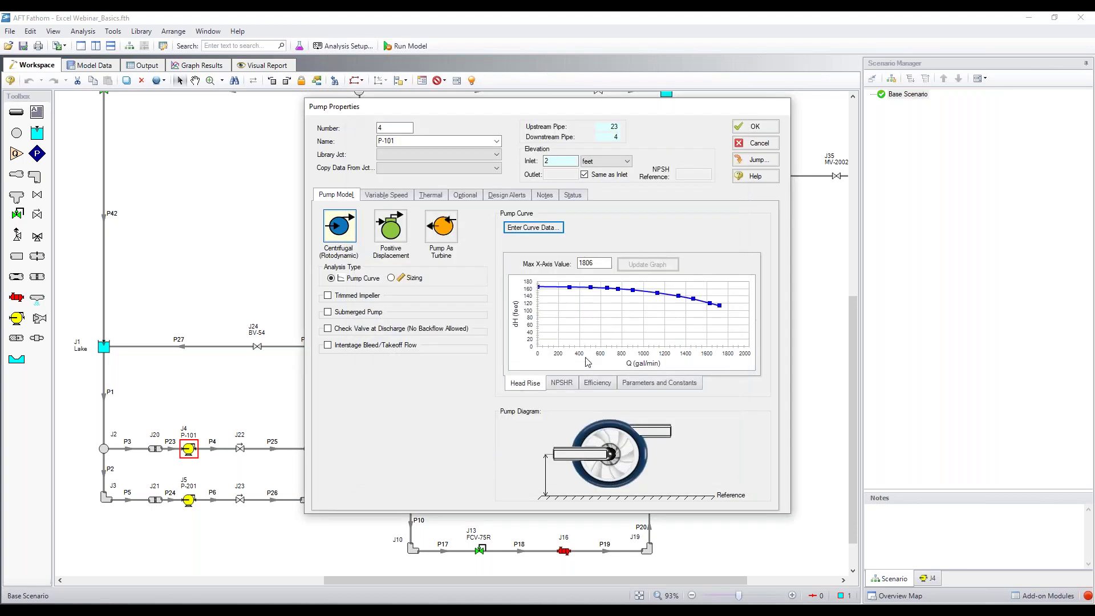
click(561, 382)
click(597, 382)
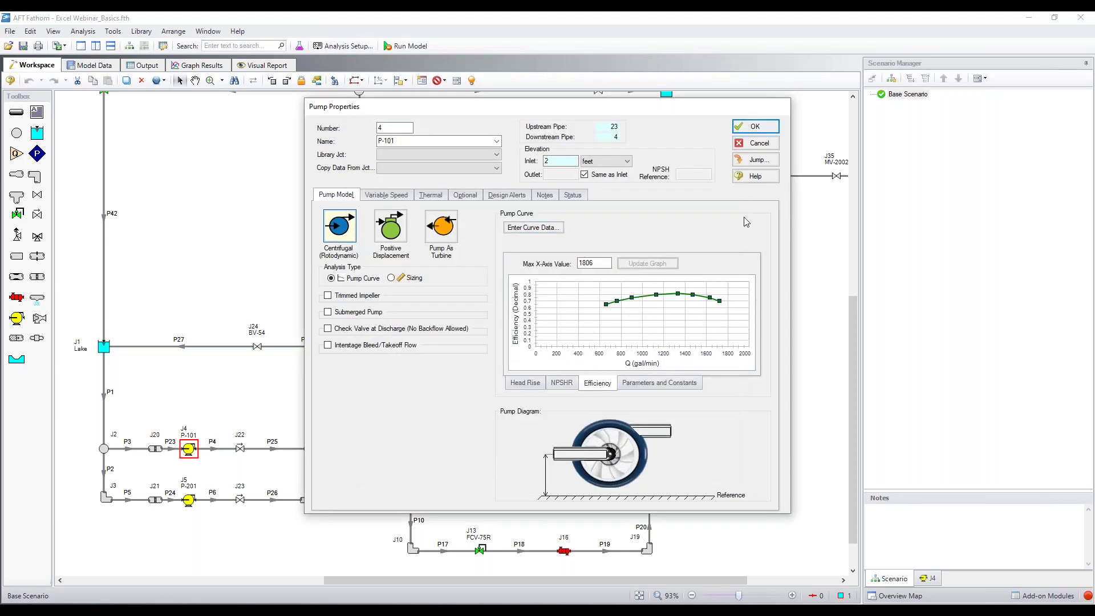
click(753, 127)
- Copy the pump data in B3:E13 of the 1.0 Pump Curve workbook into the raw data table of pump J5 (P-201)
click(195, 504)
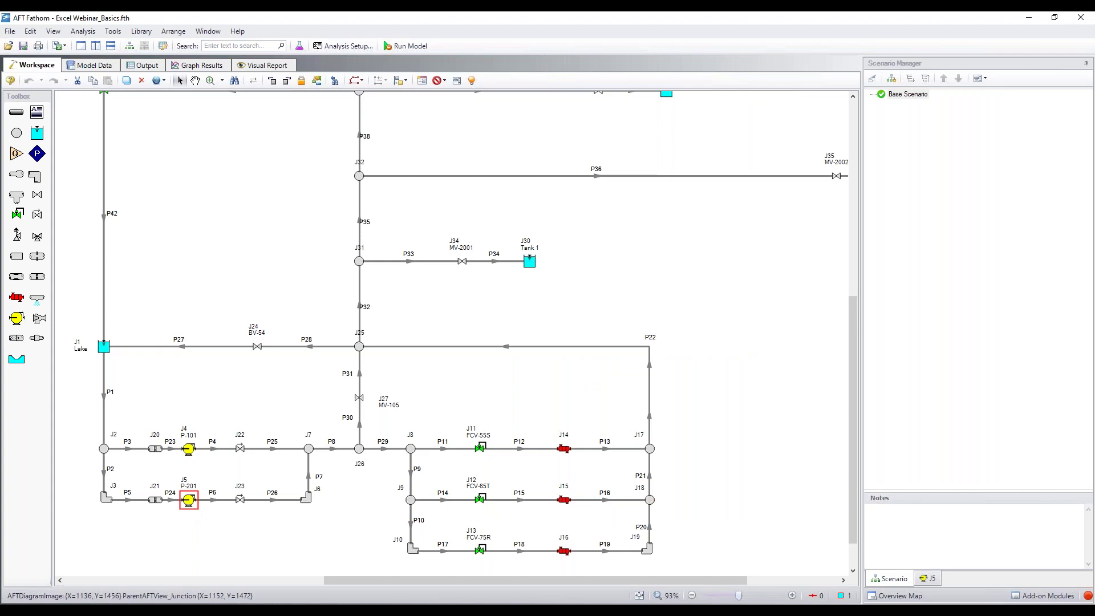
double_click(198, 506)
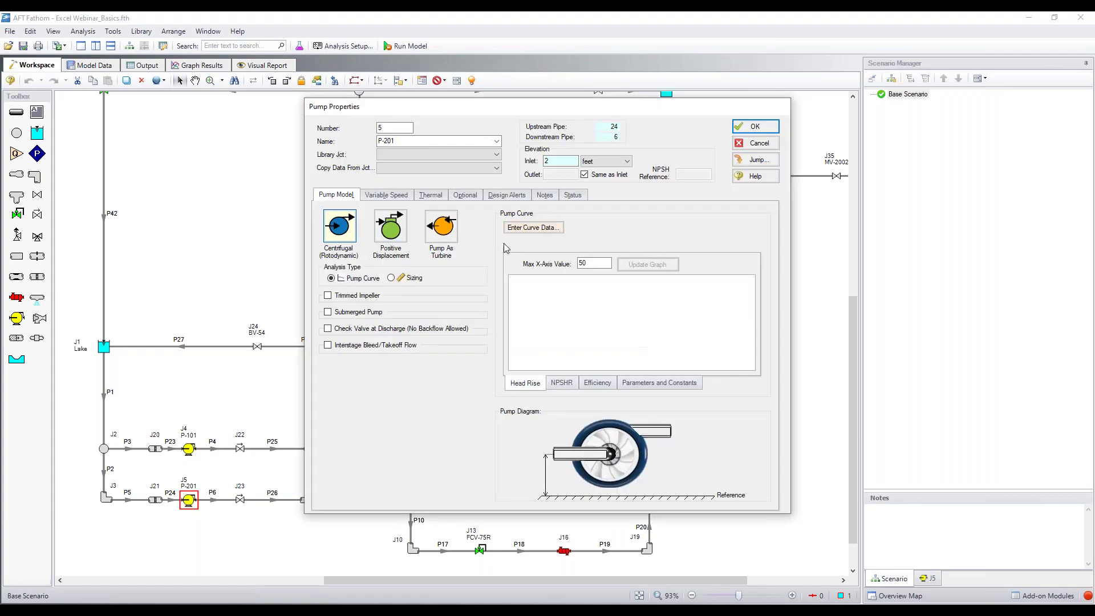
click(547, 229)
key(alt+Tab)
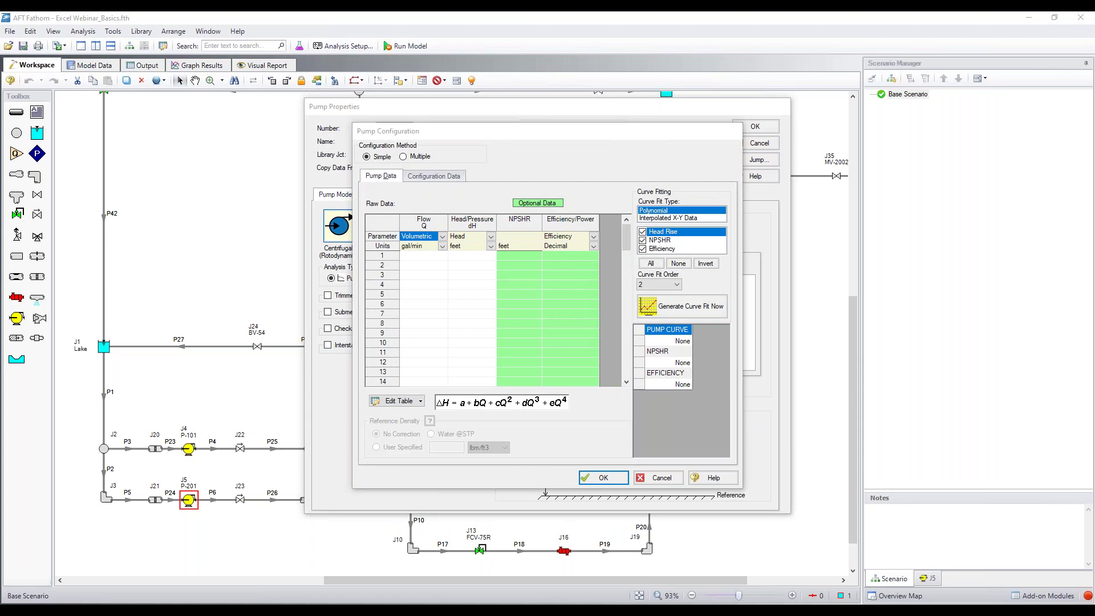
key(ctrl+c)
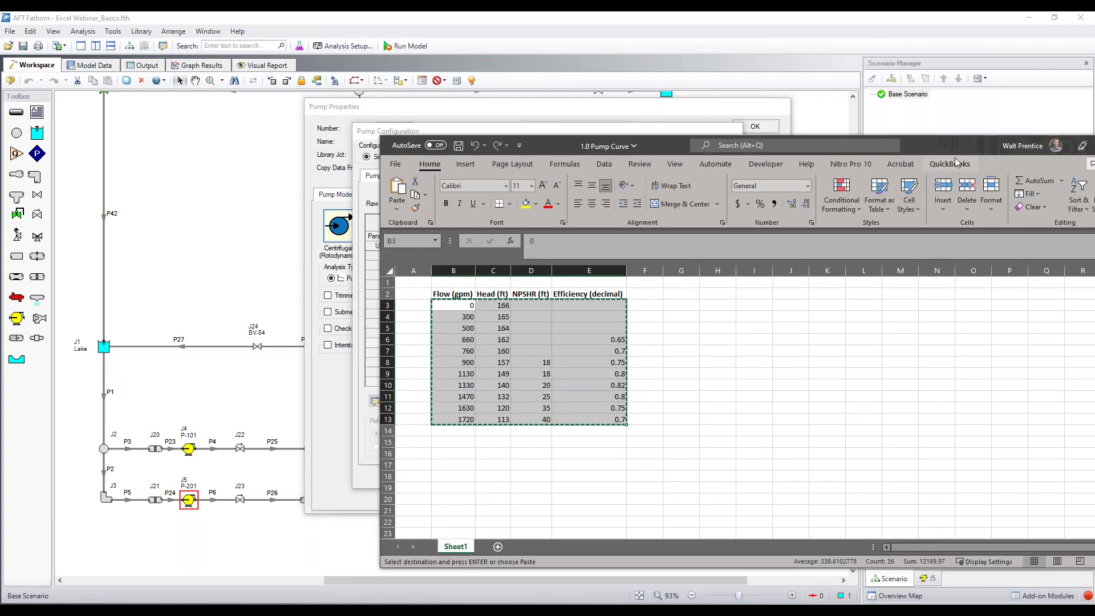
drag(947, 146, 1094, 224)
click(421, 258)
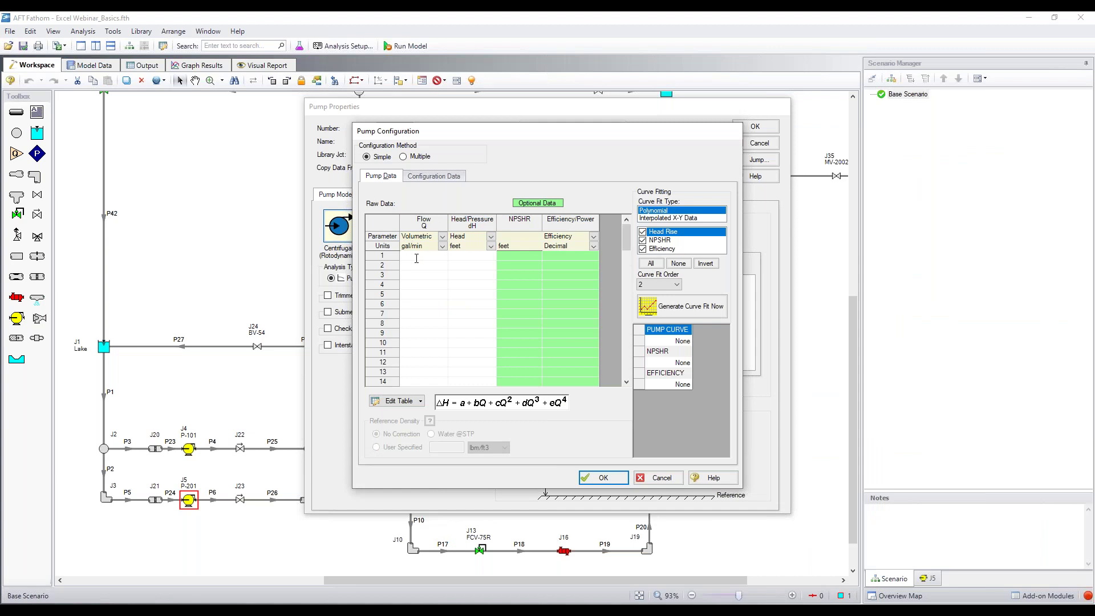
key(ctrl+v)
- Set pump P-201's curve fit to Interpolated X-Y Data, graph the data, and accept the curve and pump properties
click(667, 218)
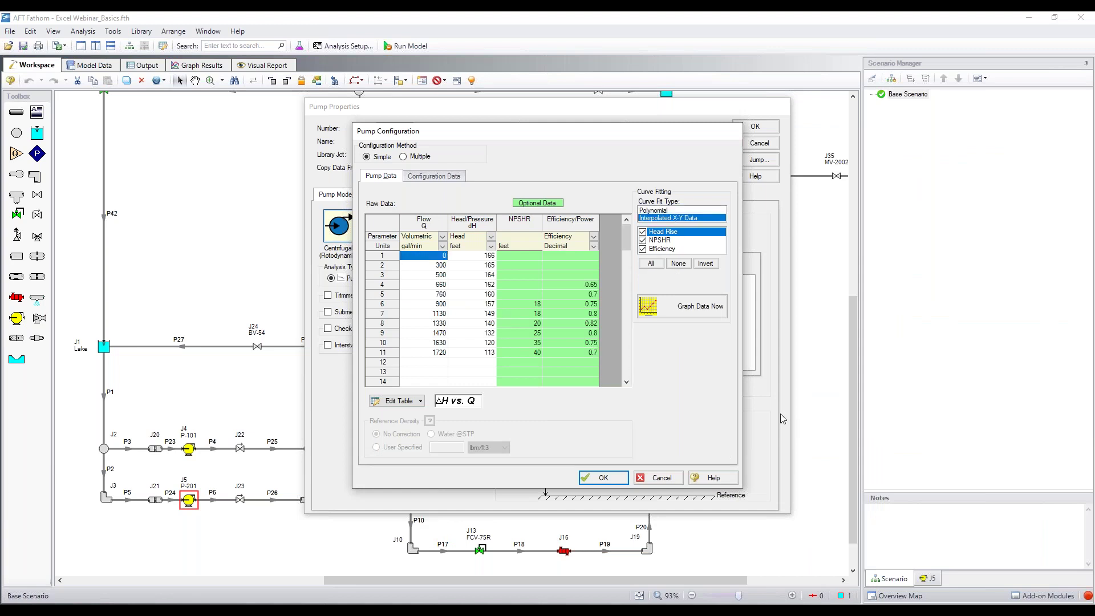
click(698, 314)
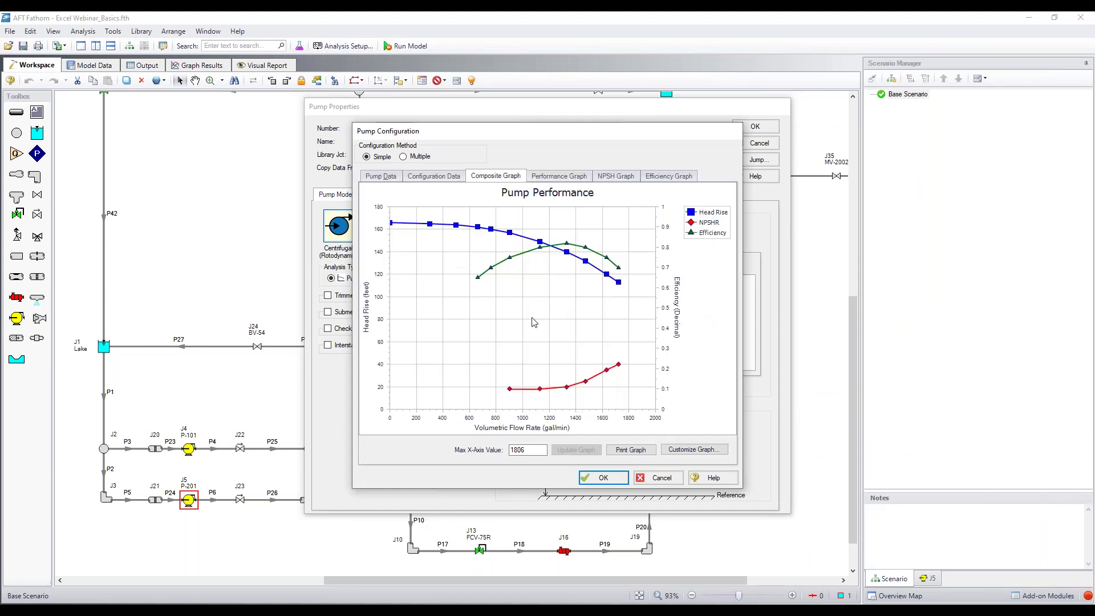
click(603, 478)
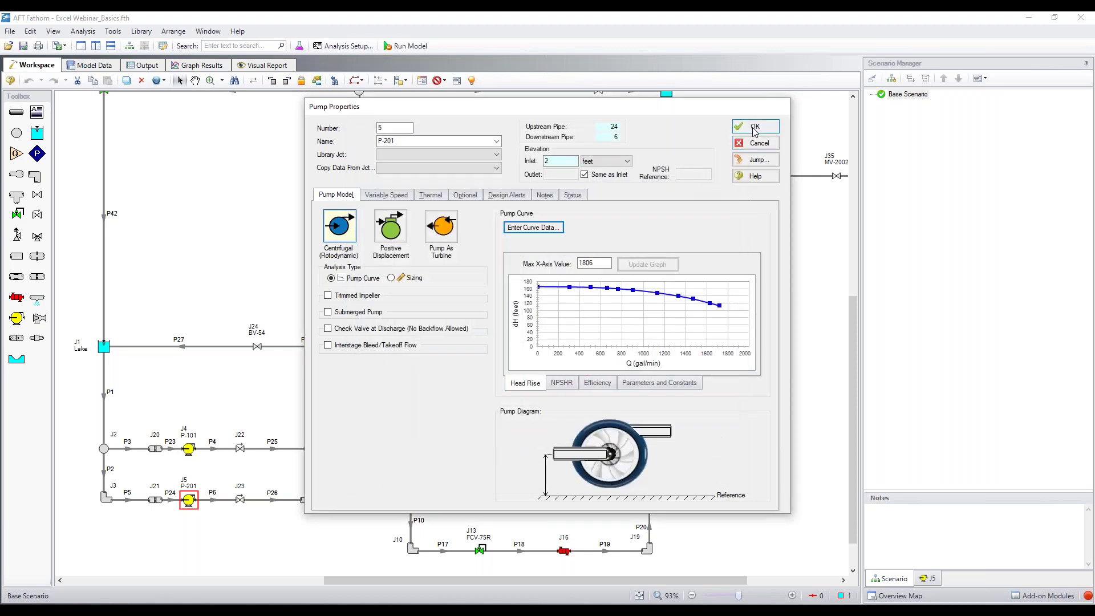
click(395, 168)
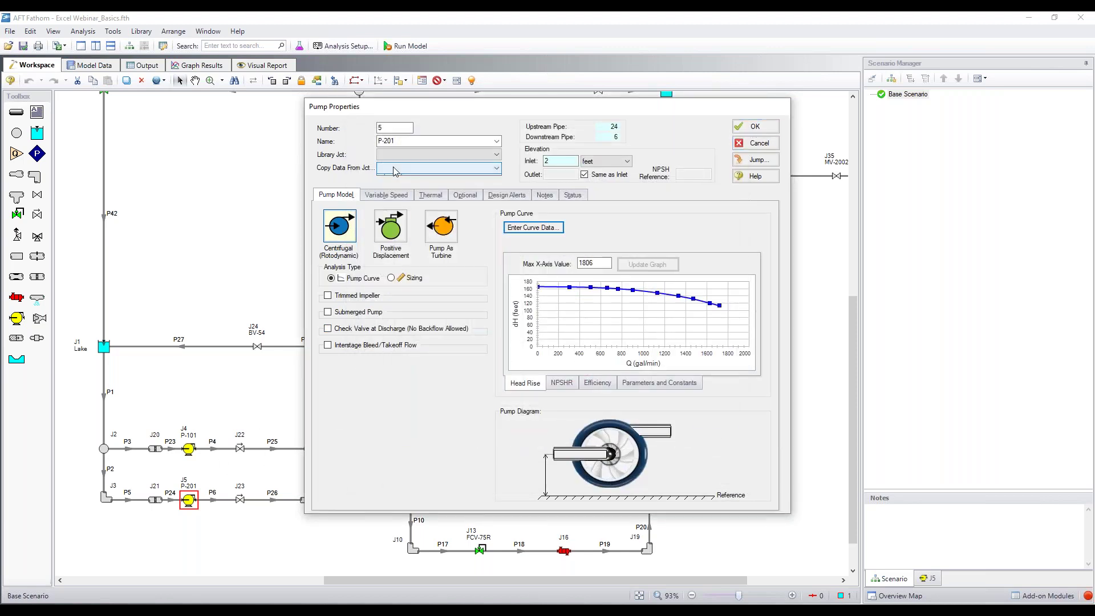
click(764, 129)
click(756, 127)
- Run the model, open its output, and return to the workspace before switching to the presentation slides
key(ctrl+r)
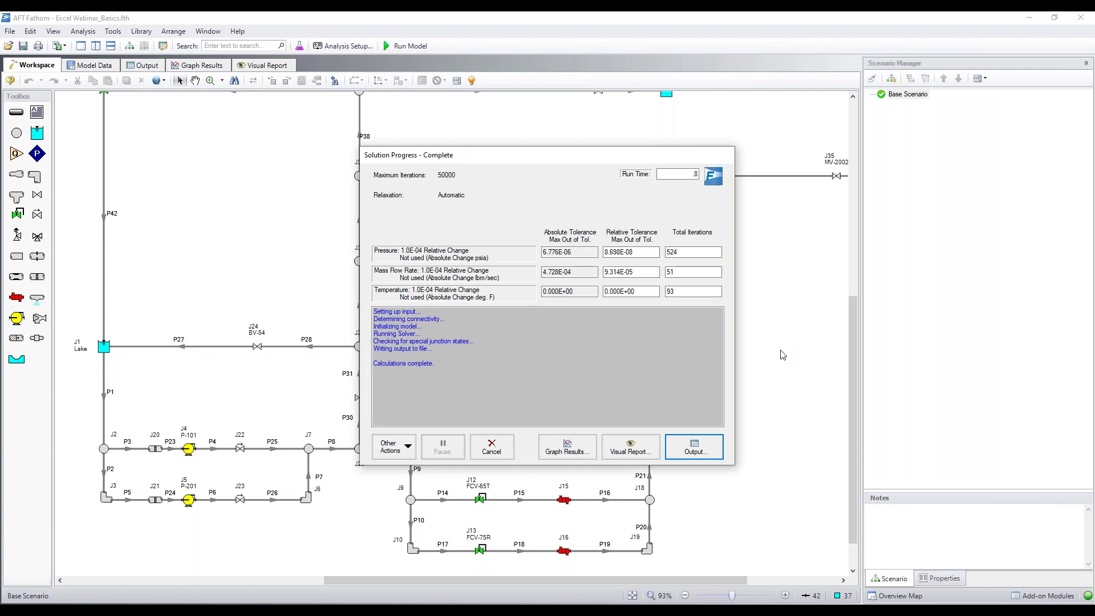
click(693, 447)
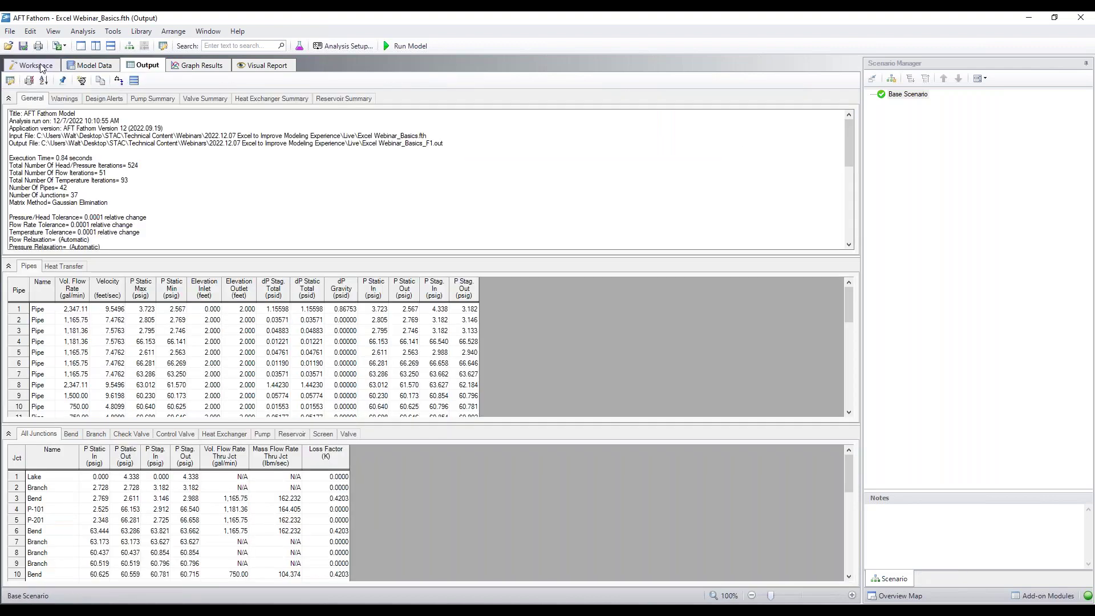
click(41, 68)
scroll(686, 298, down, 2)
drag(686, 298, 563, 303)
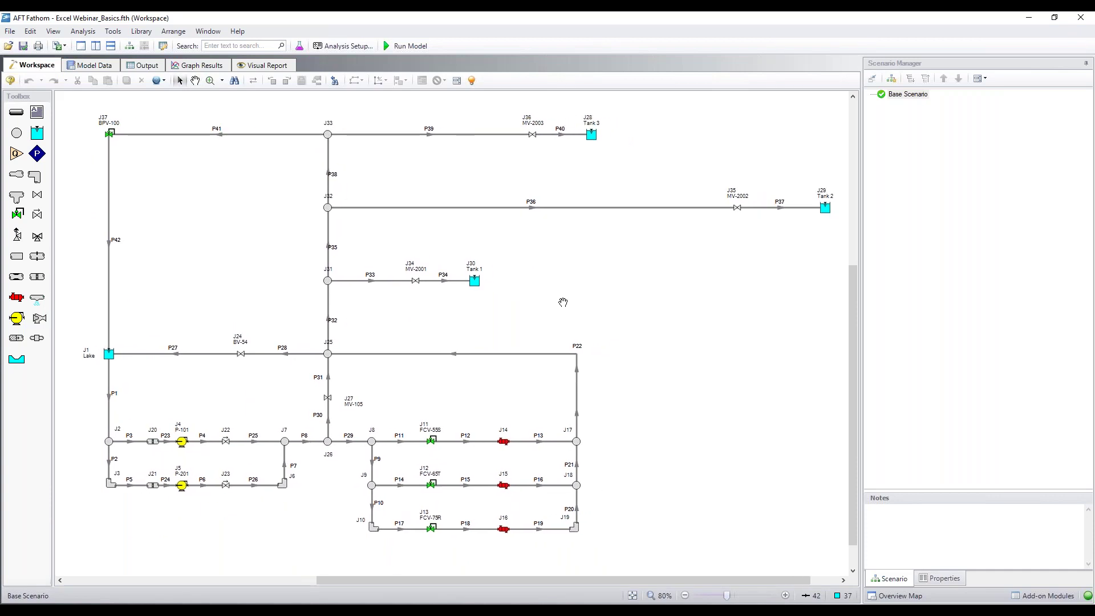
click(641, 610)
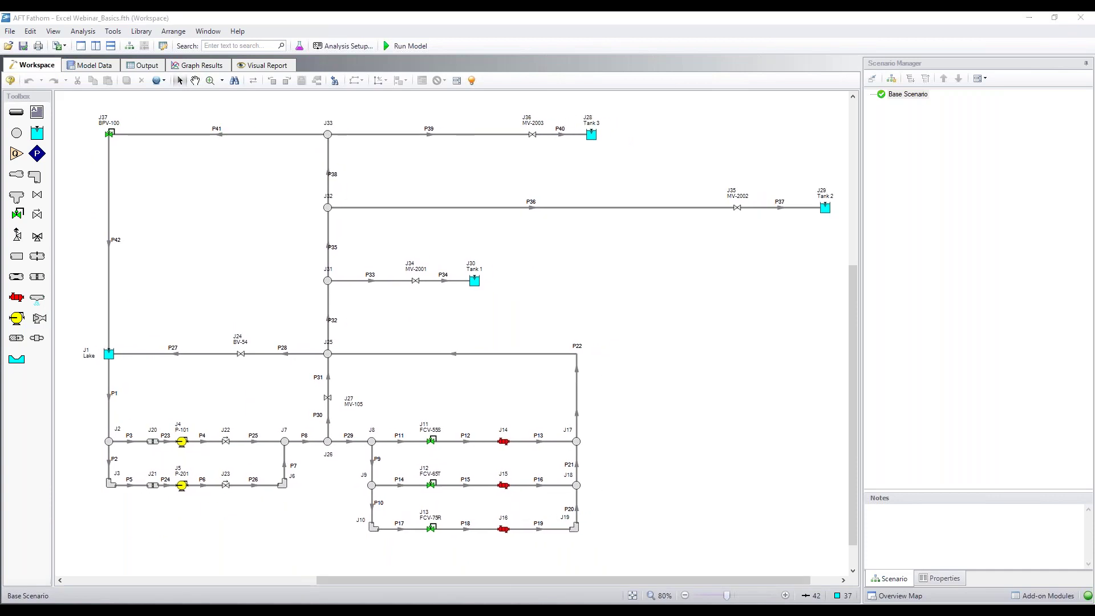
click(697, 588)
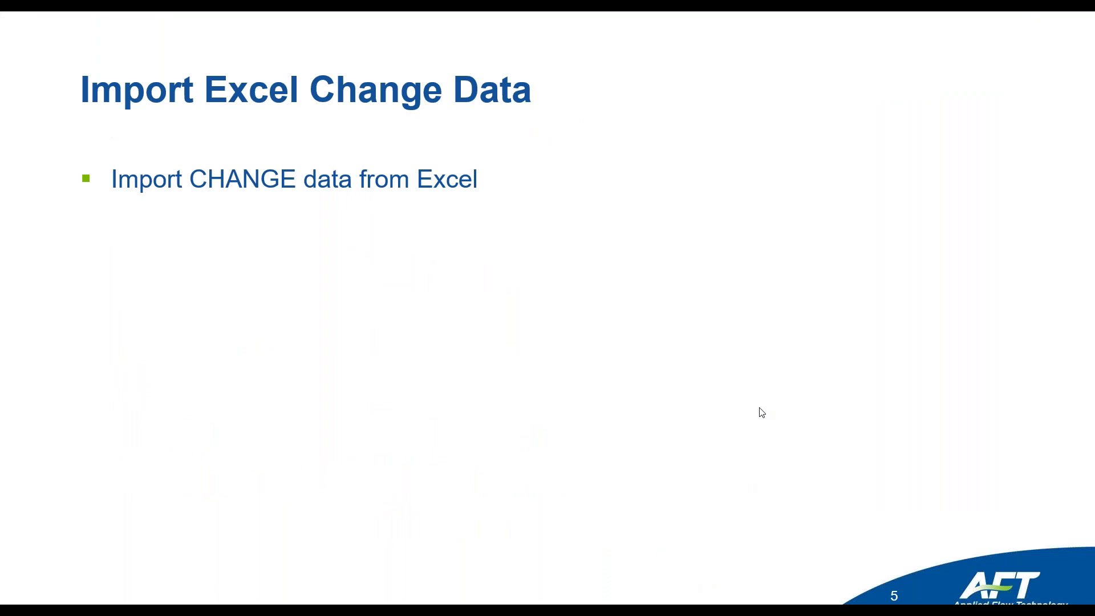
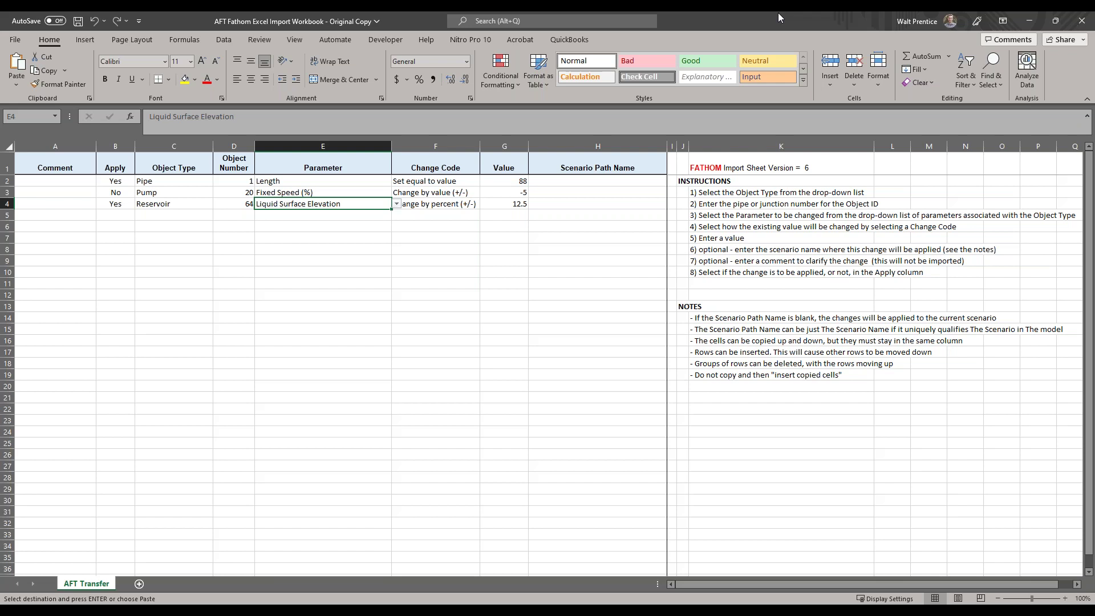
- Examine the instructions and notes beside the change table in the AFT Fathom Excel Import Workbook
click(465, 454)
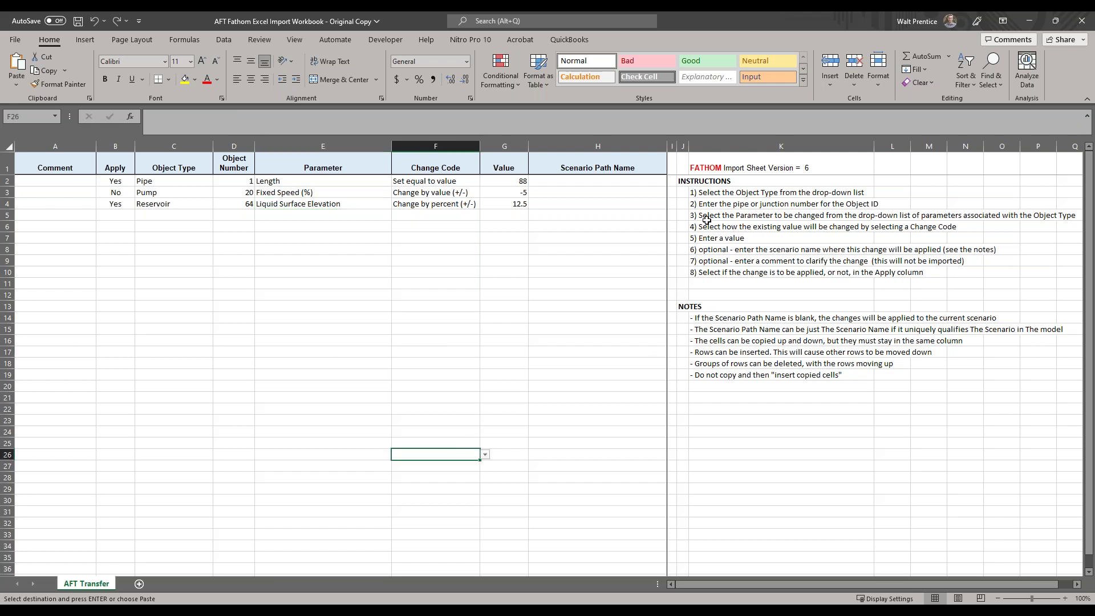
drag(683, 181, 751, 372)
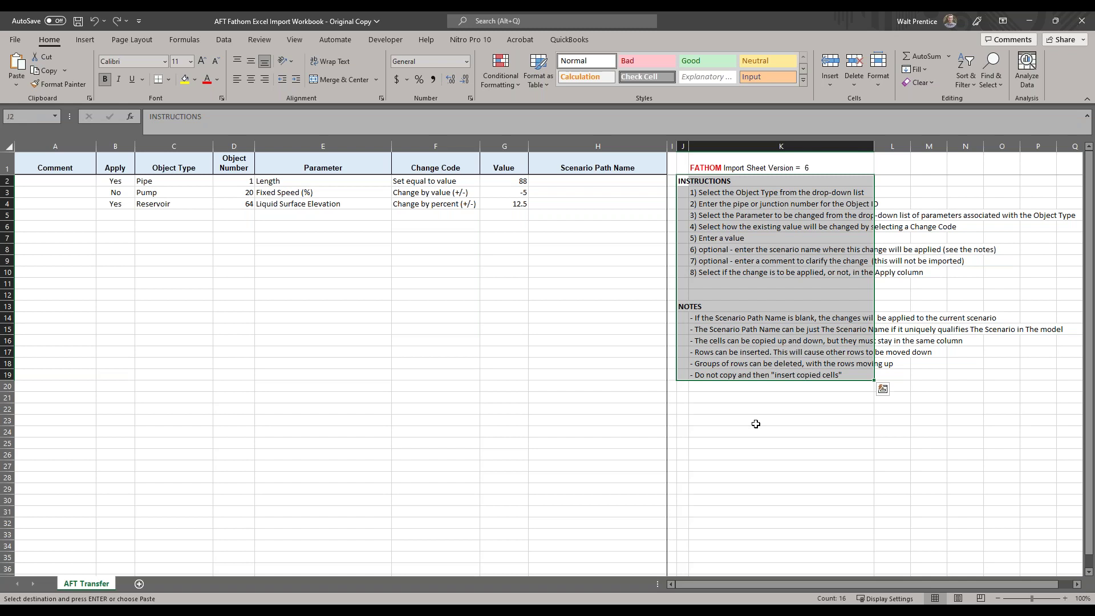
click(755, 423)
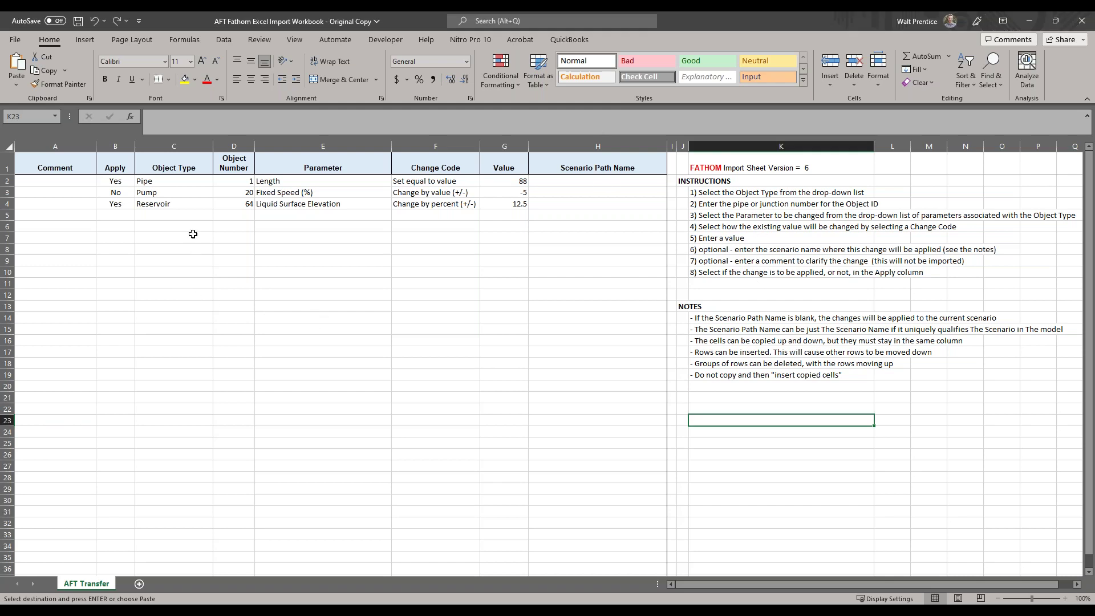
- Examine the Apply settings and the object types available for the first row of the import sheet
click(124, 182)
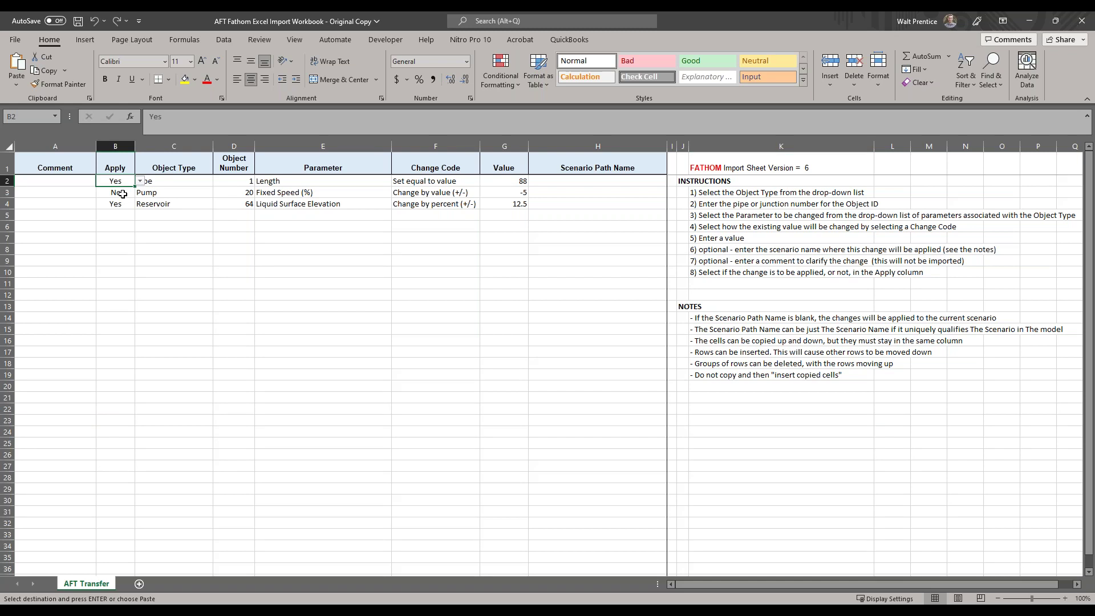
click(146, 226)
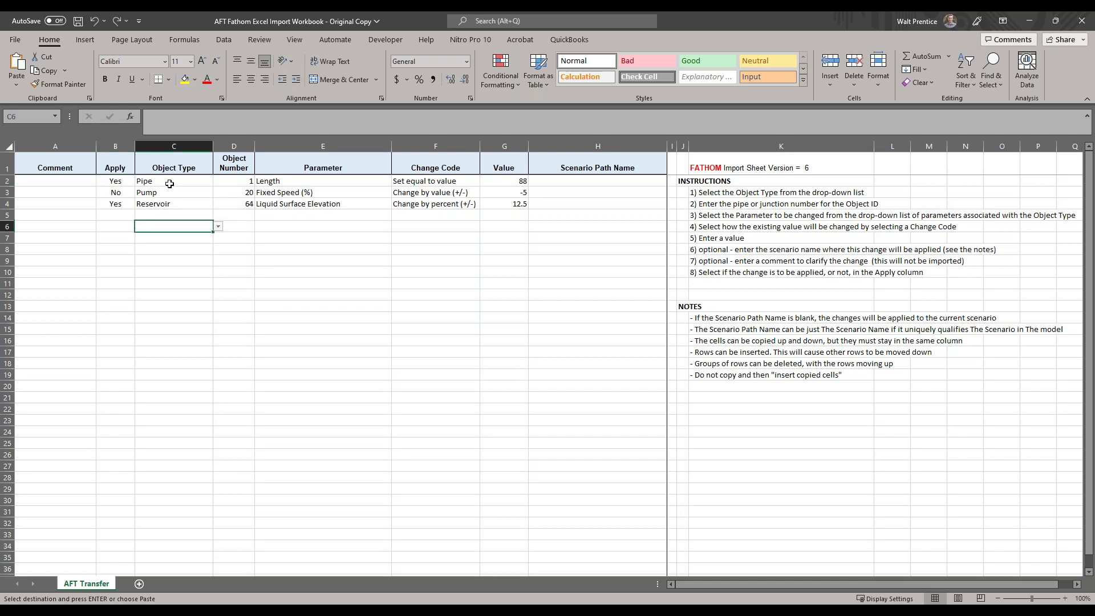
click(169, 184)
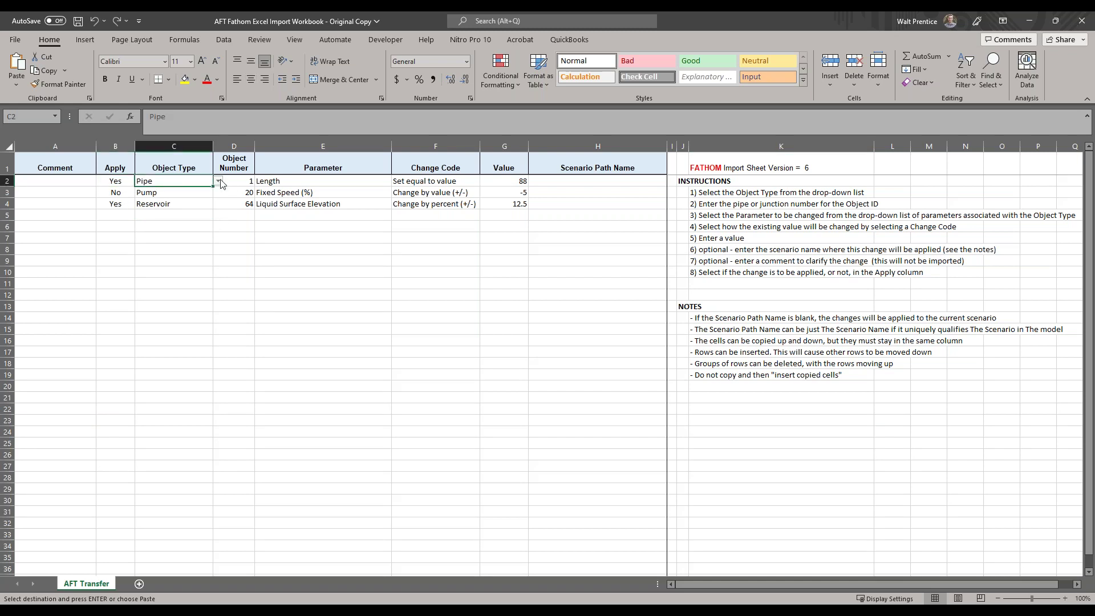
click(218, 181)
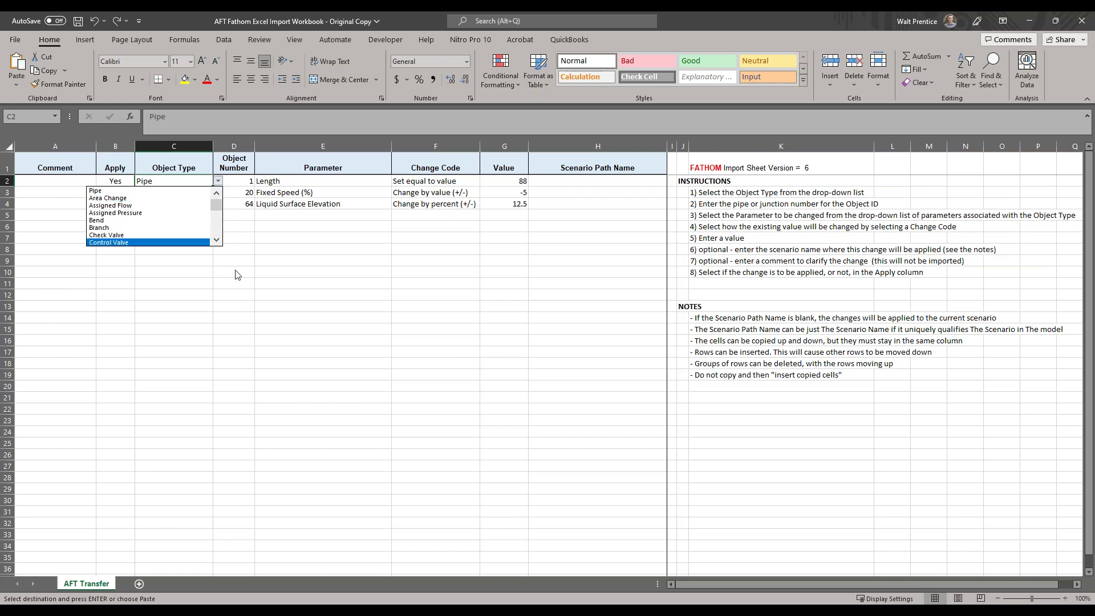
key(Escape)
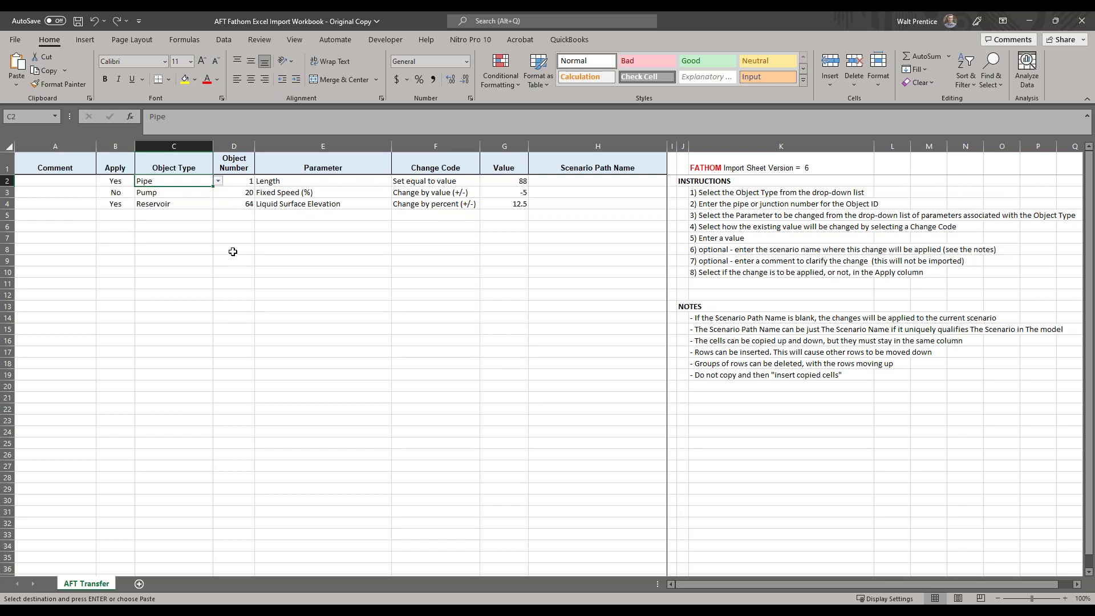
- Look up the junction number of valve MV-2001 in its AFT Fathom properties, cancel without changes, and return to the Excel import workbook
click(242, 183)
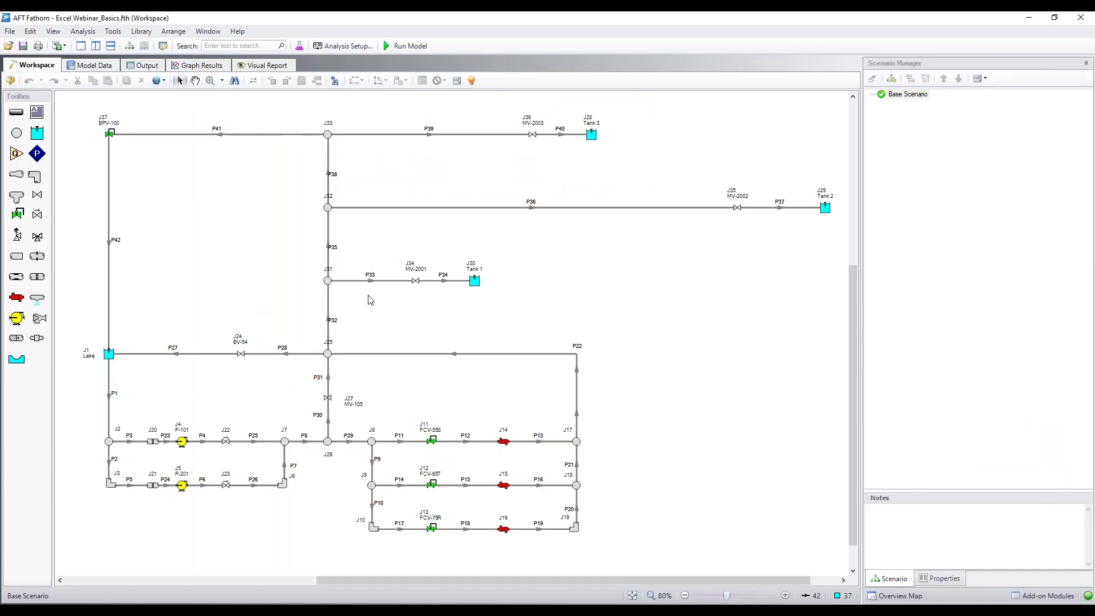
double_click(415, 280)
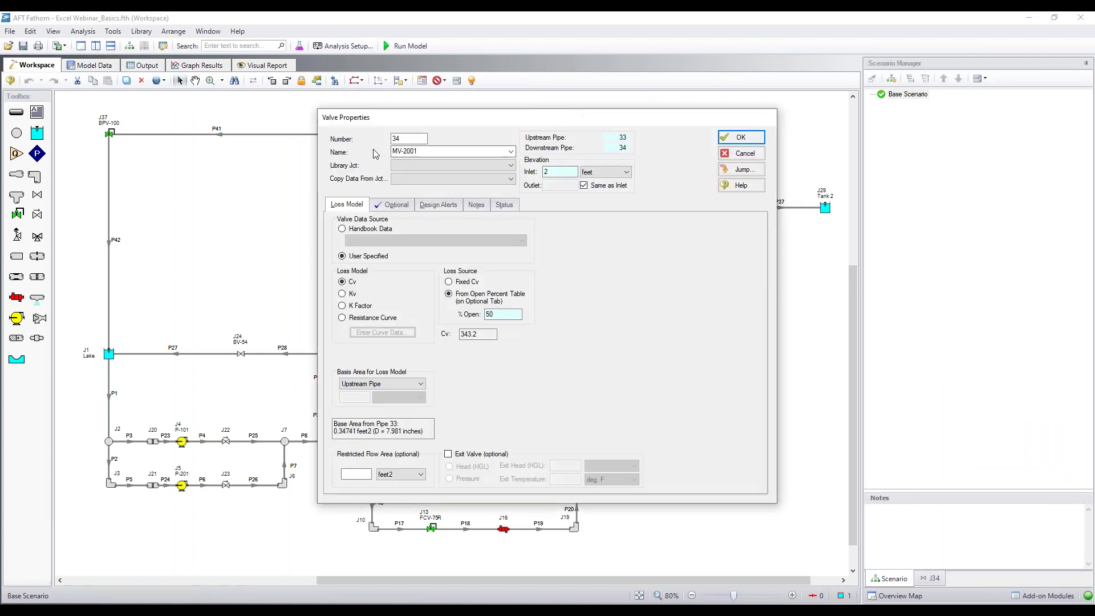
double_click(423, 139)
key(Tab)
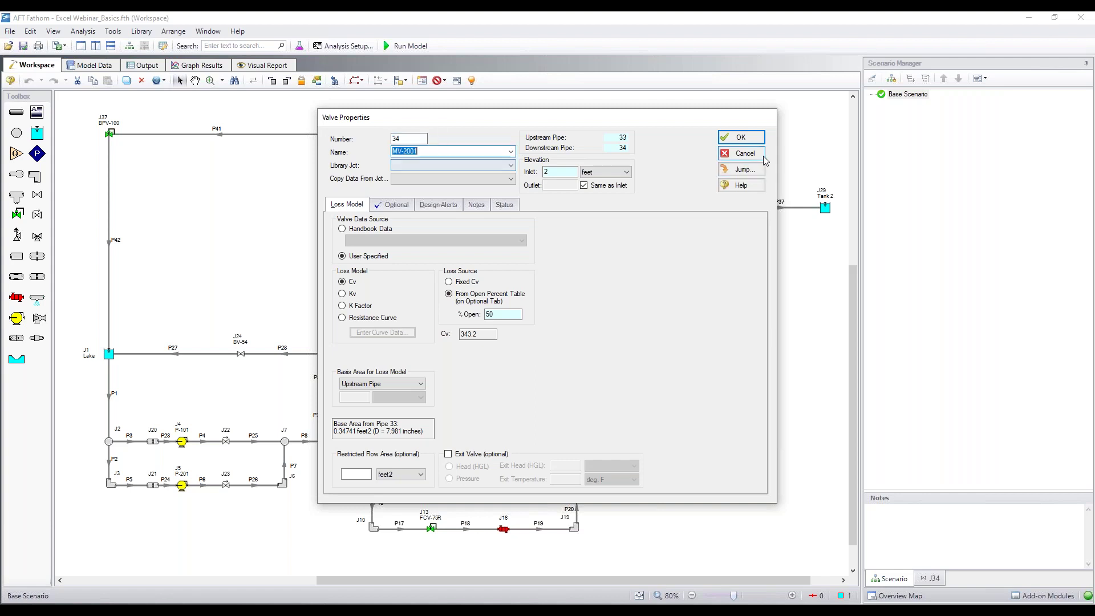
click(742, 153)
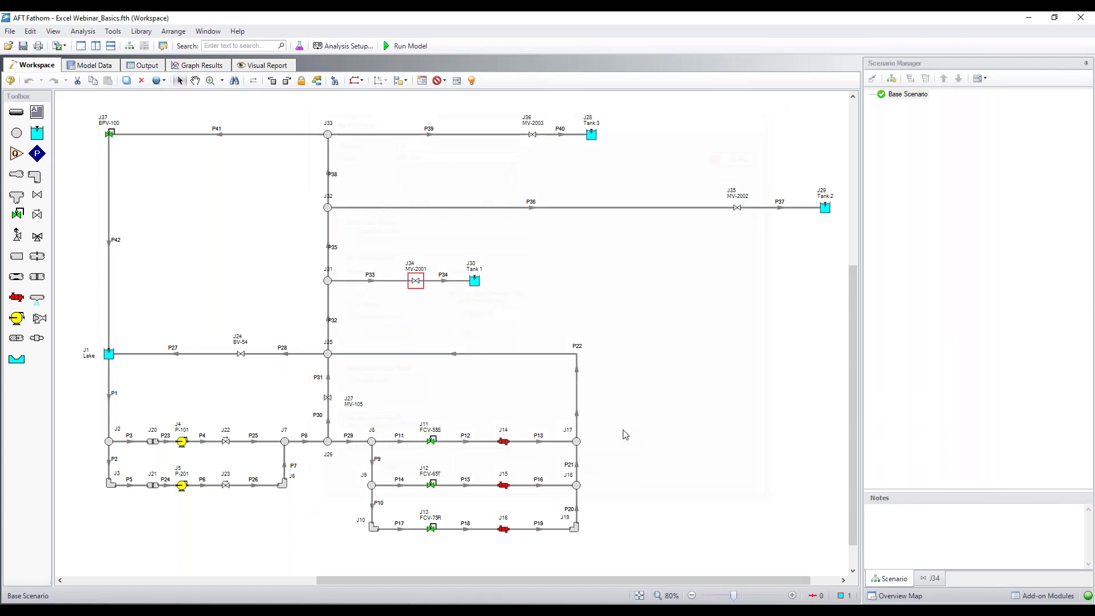
mouse_move(735, 609)
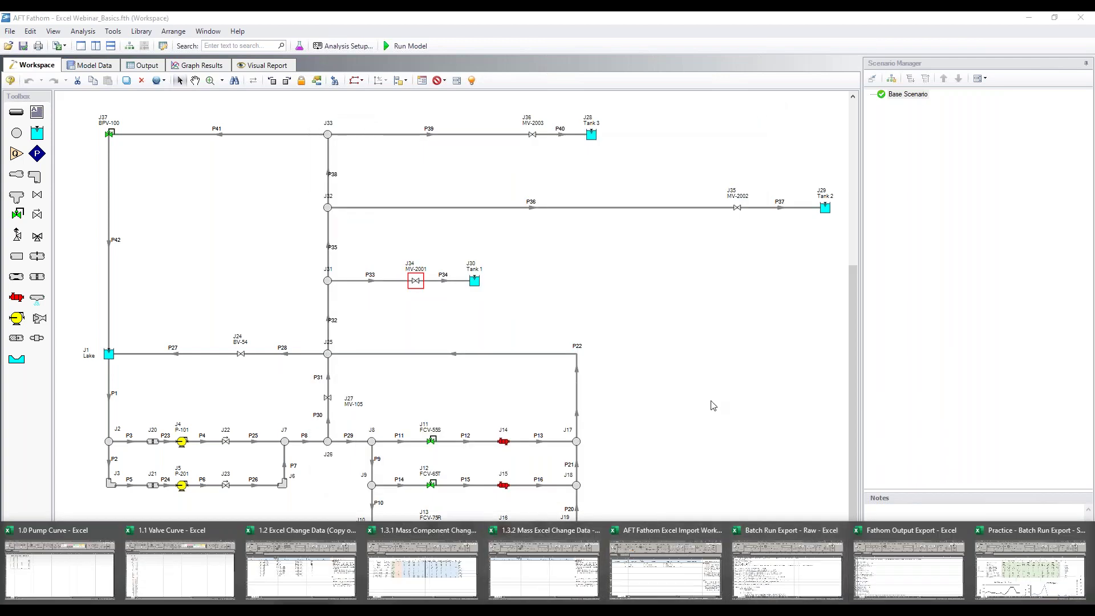
click(823, 335)
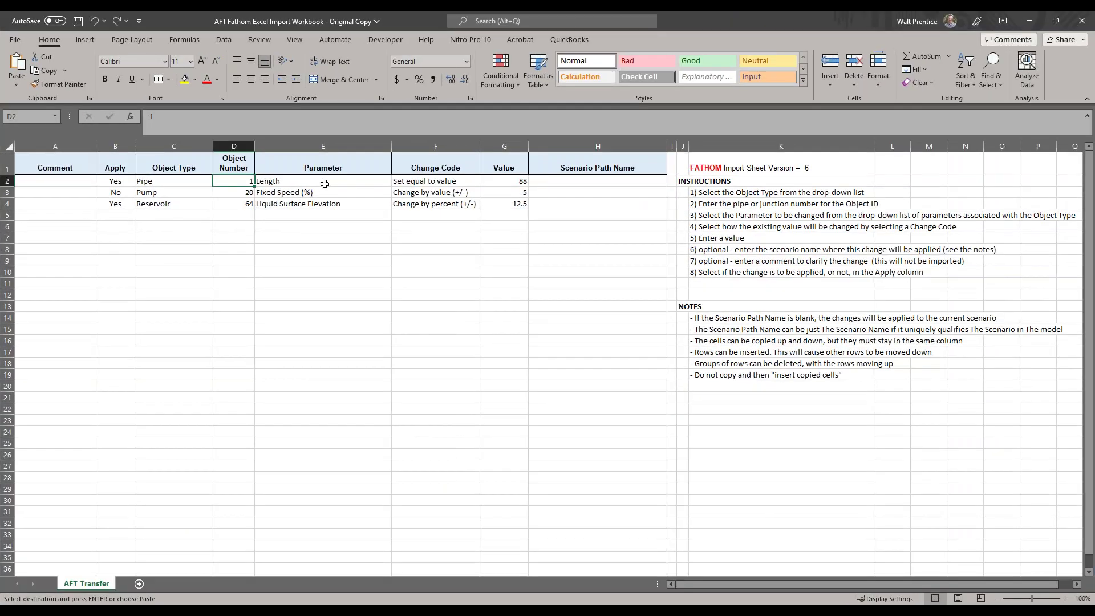
- Examine the Parameter, Change Code options and Value of the first change row on the AFT Transfer sheet
click(326, 181)
click(435, 182)
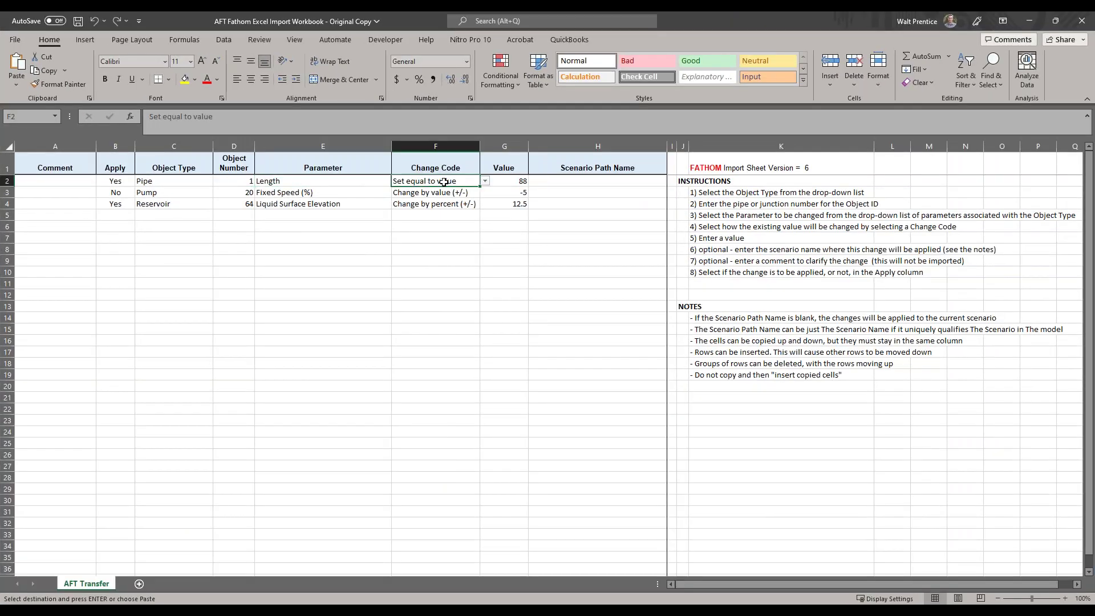
click(485, 181)
click(448, 240)
click(516, 179)
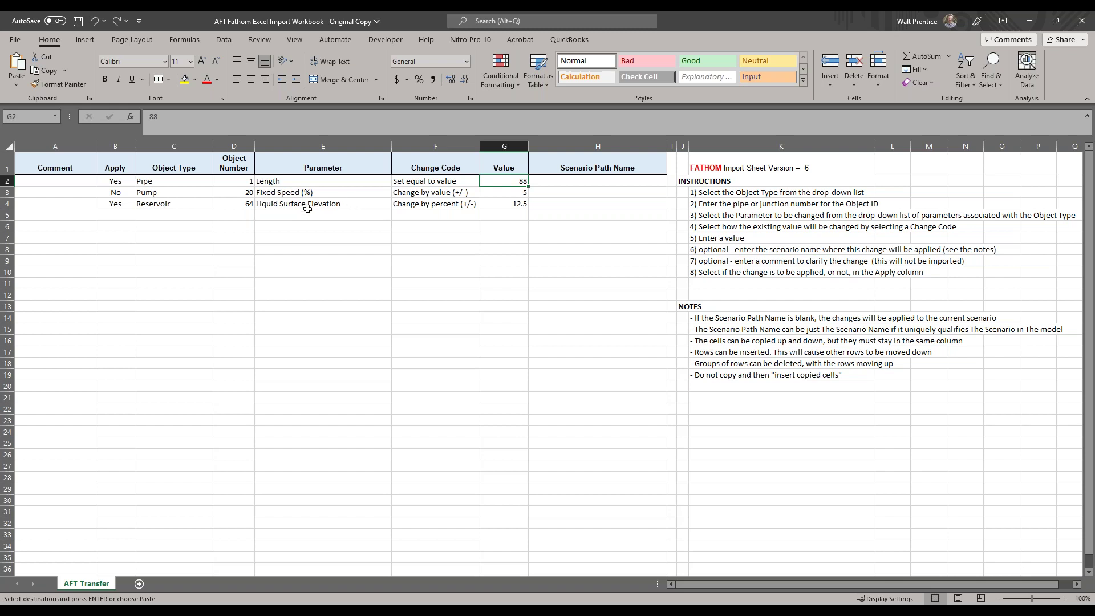
- Change the second change row's object type to Screen and its parameter to K Factor
click(183, 194)
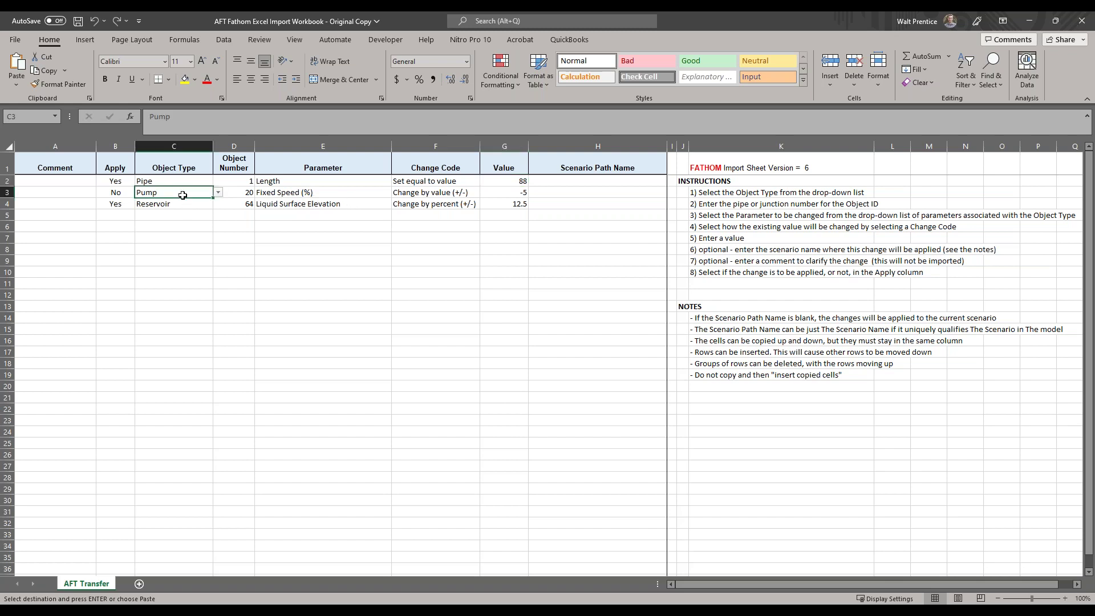
click(218, 193)
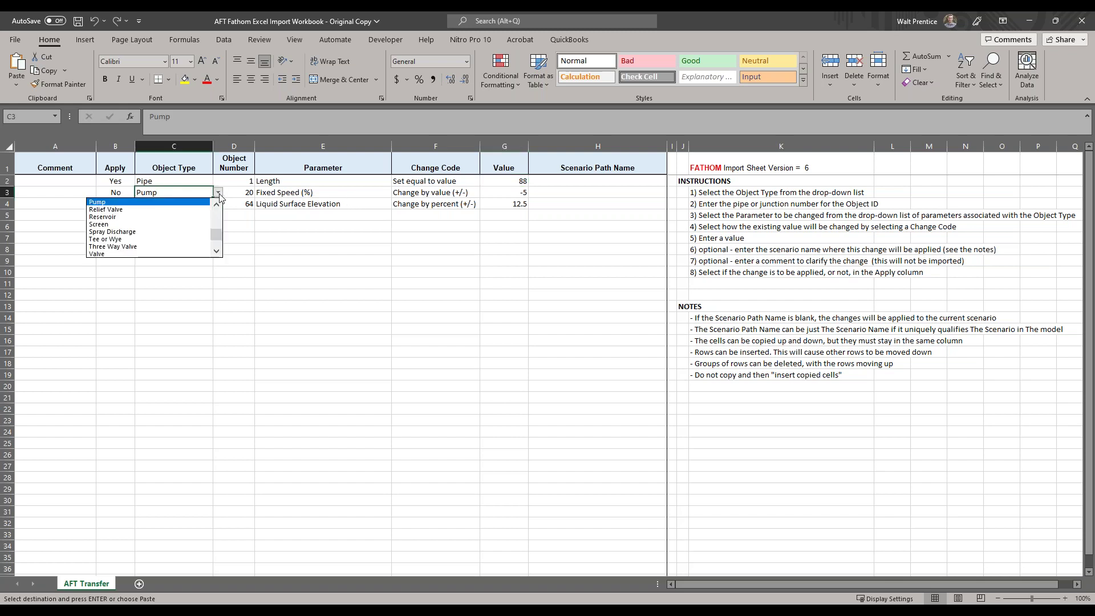
click(127, 225)
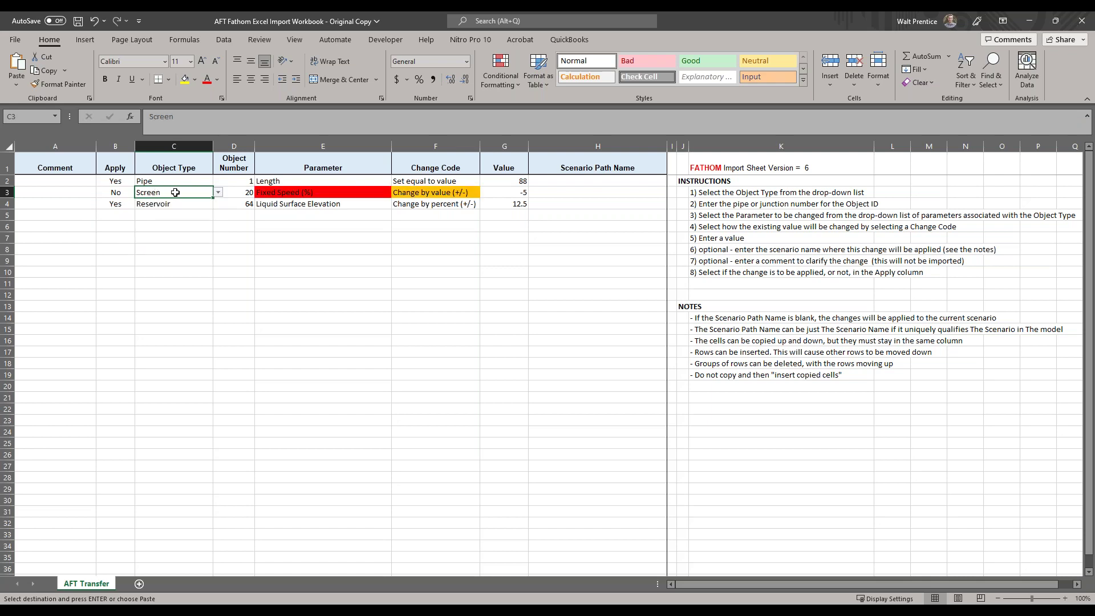
click(313, 193)
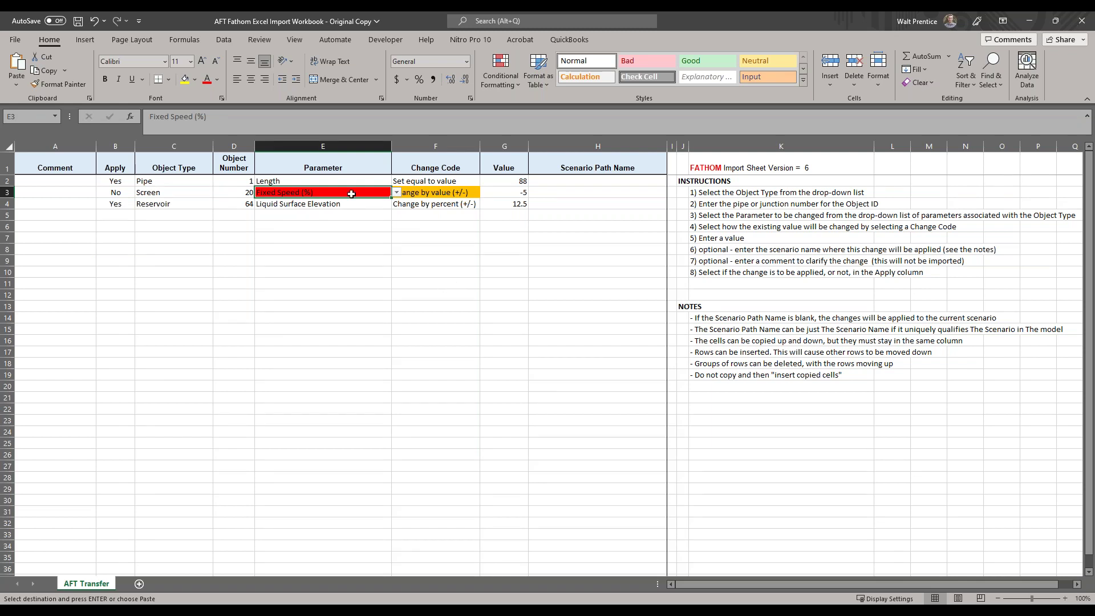
click(398, 193)
scroll(365, 229, down, 3)
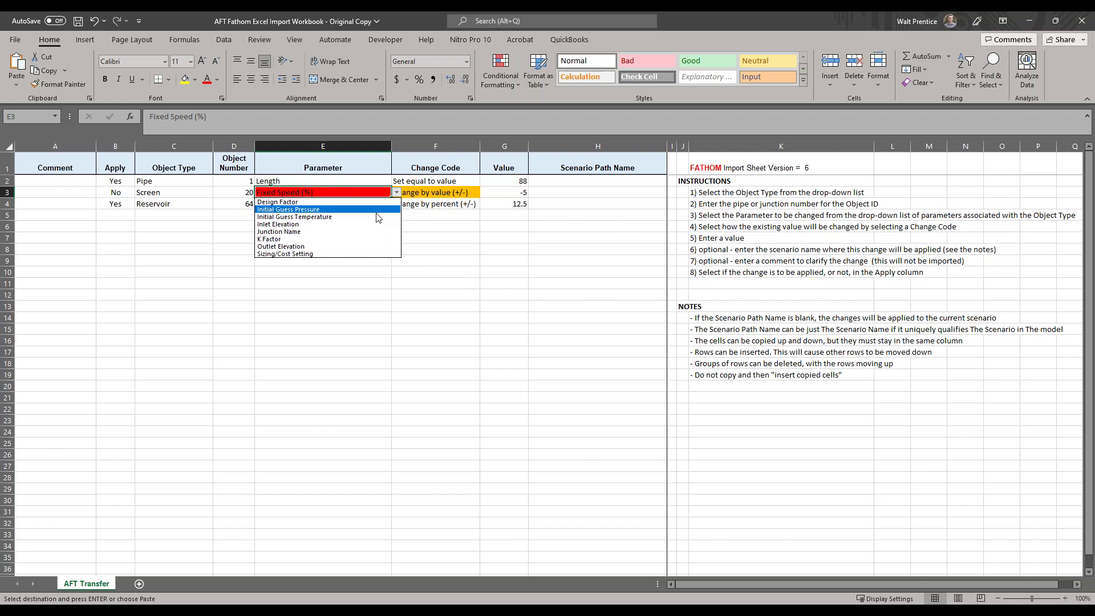
click(352, 239)
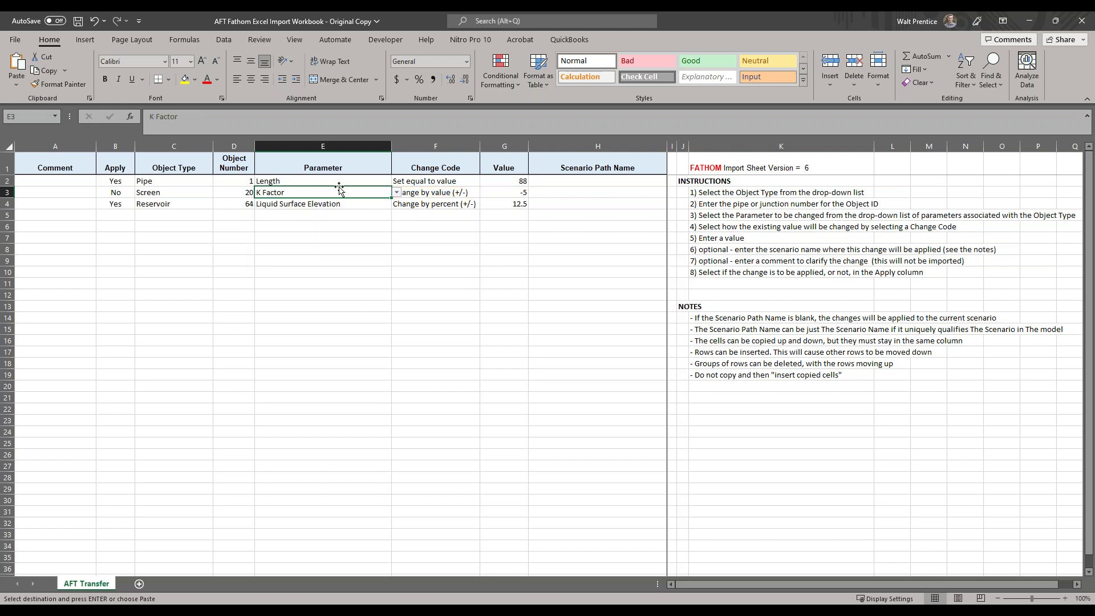
- Set the K Factor row's value to 10 and its change code to Set equal to value
click(522, 194)
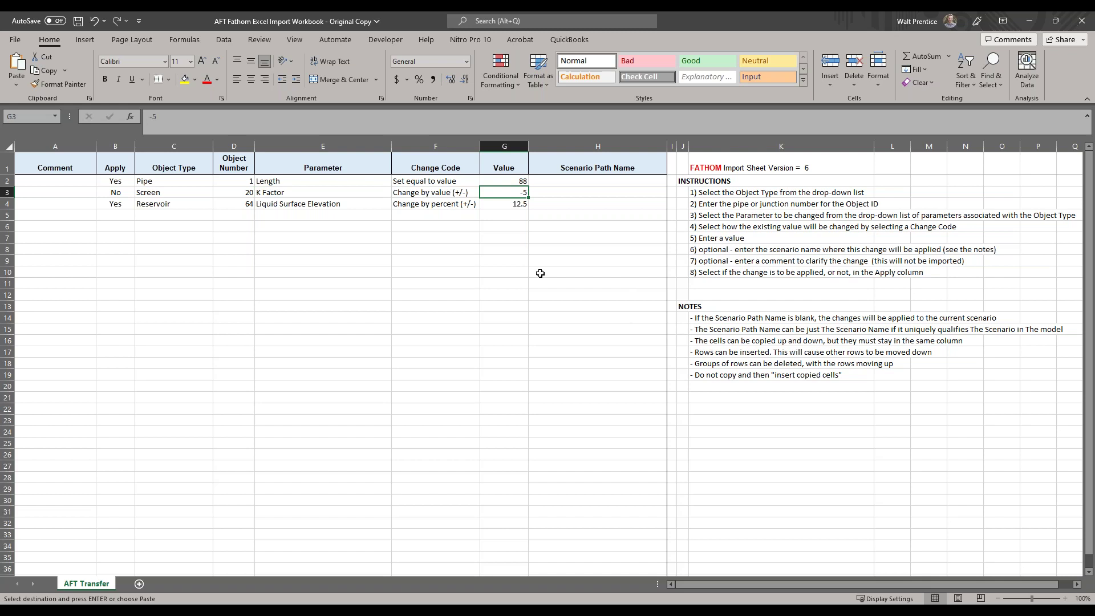
text(10)
click(452, 192)
click(486, 194)
click(382, 201)
click(504, 227)
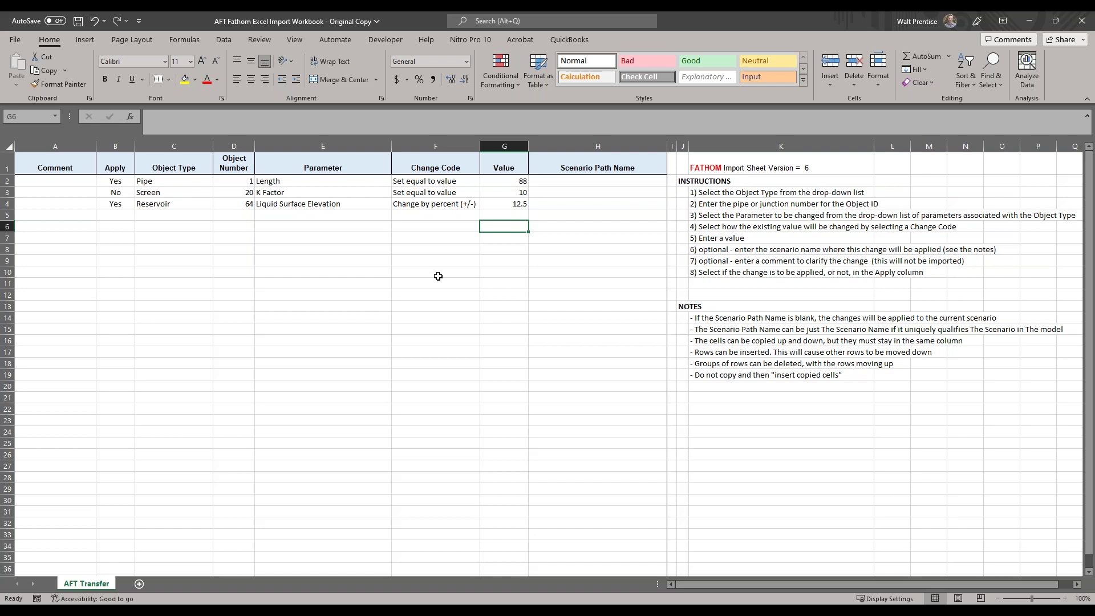
- Switch to the 1.2 Excel Change Data workbook and examine its prepared rows of control valve, valve and pump changes
click(171, 183)
click(243, 184)
click(243, 190)
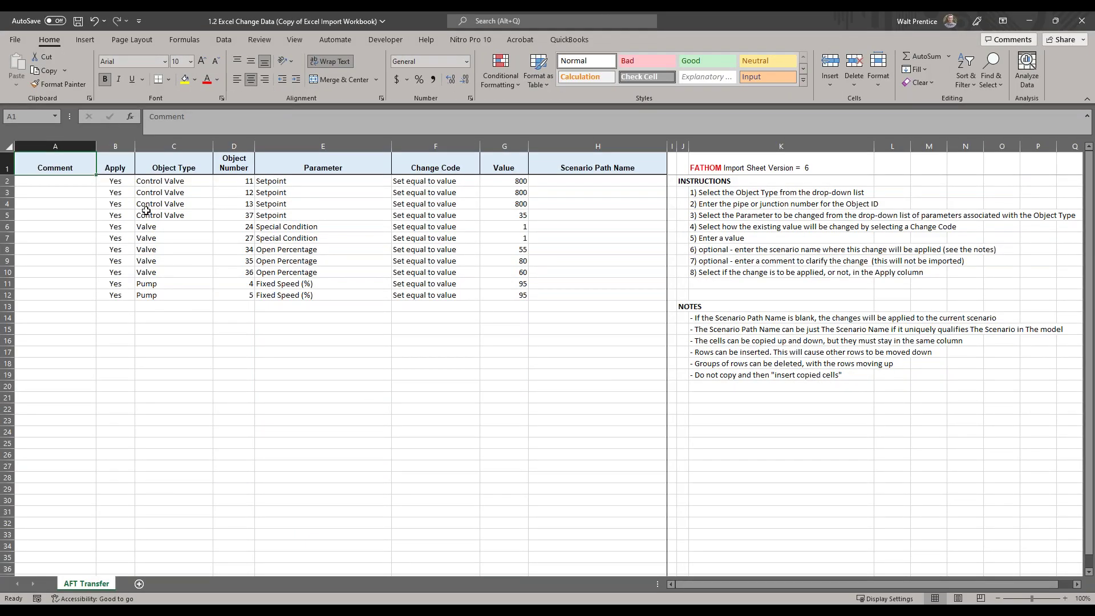
drag(123, 180, 508, 291)
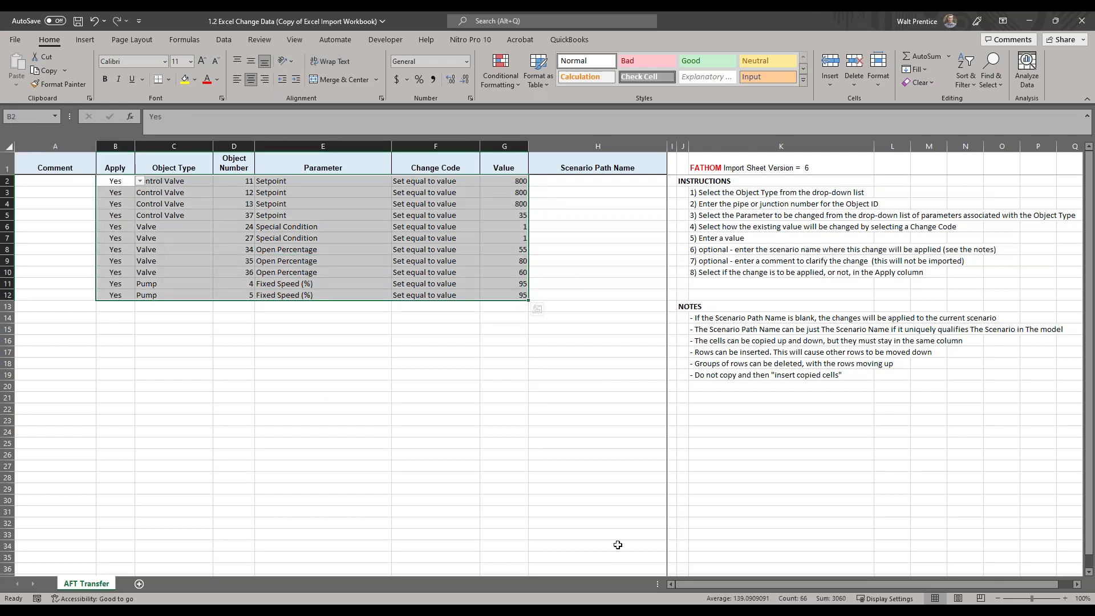
- Arrange AFT Fathom, with its Scenario Manager collapsed, side by side with the 1.2 Excel Change Data workbook
click(175, 573)
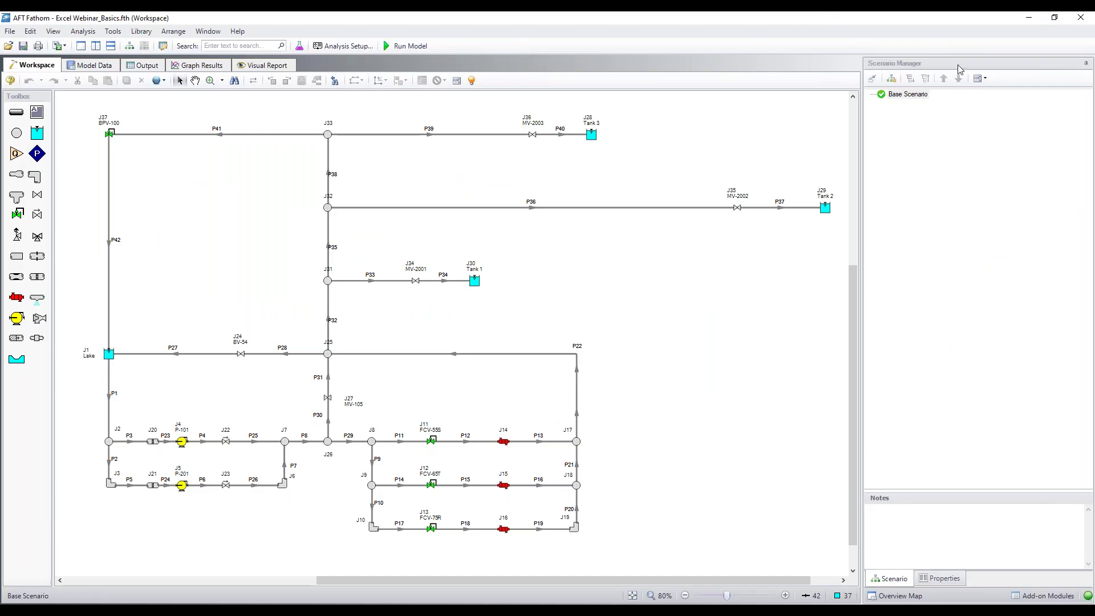
click(1086, 63)
drag(770, 25, 3, 214)
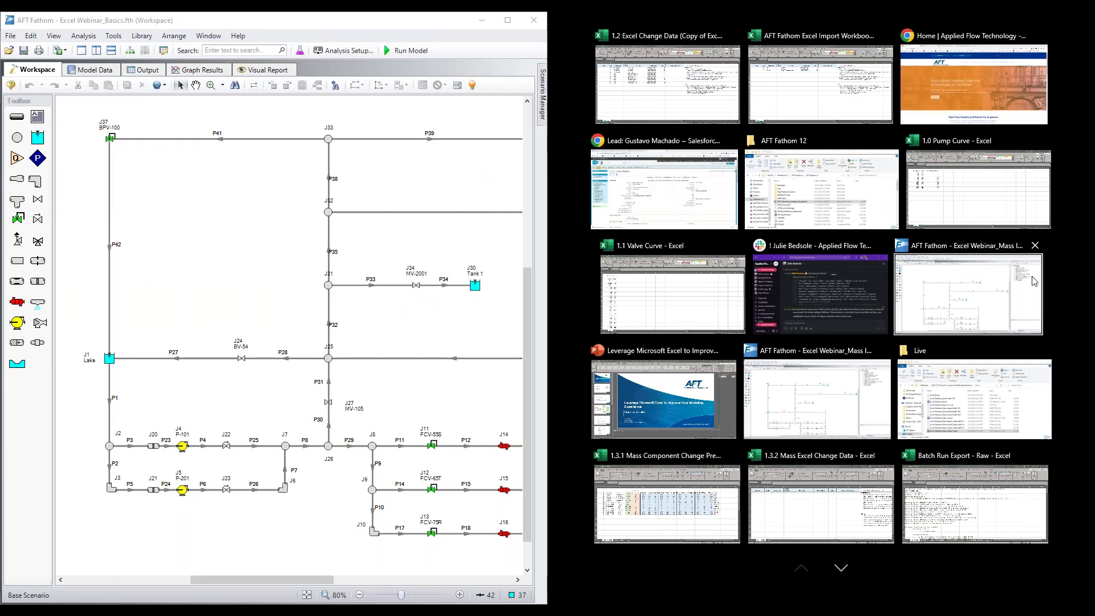
click(707, 91)
drag(933, 584, 939, 589)
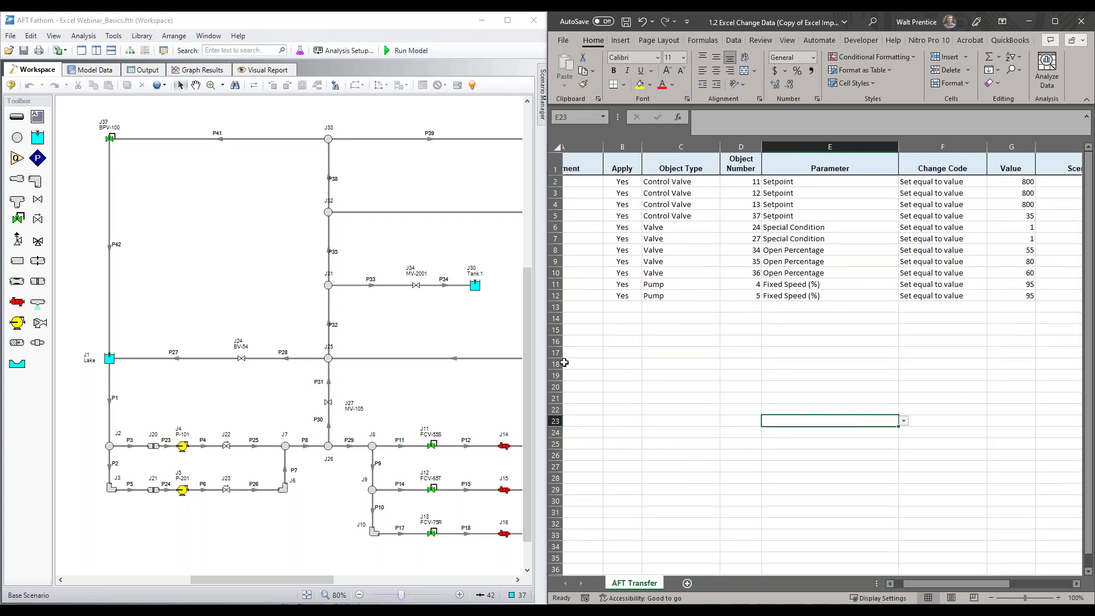
- Match the control valve Setpoint rows to junctions J11, J12, J13 and J37 in the model workspace
scroll(487, 400, up, 1)
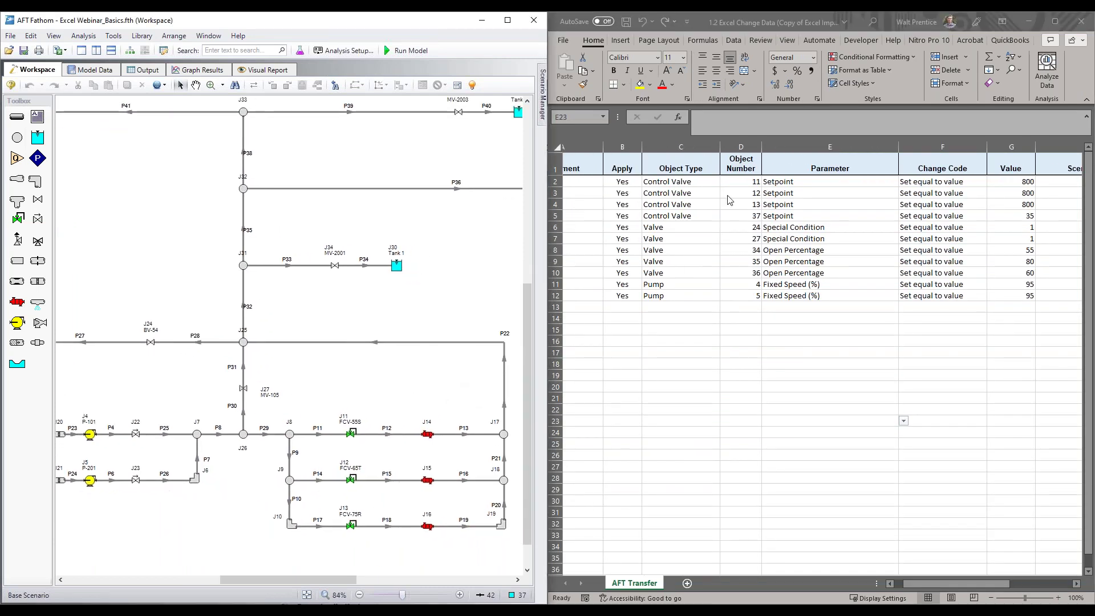
drag(699, 183, 771, 212)
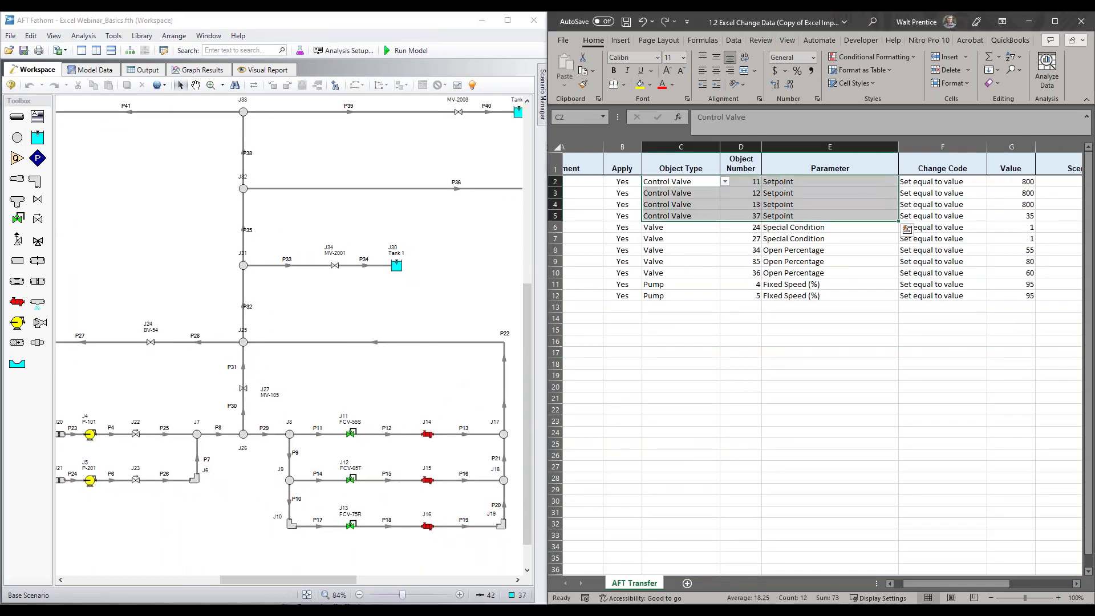
drag(349, 393, 461, 435)
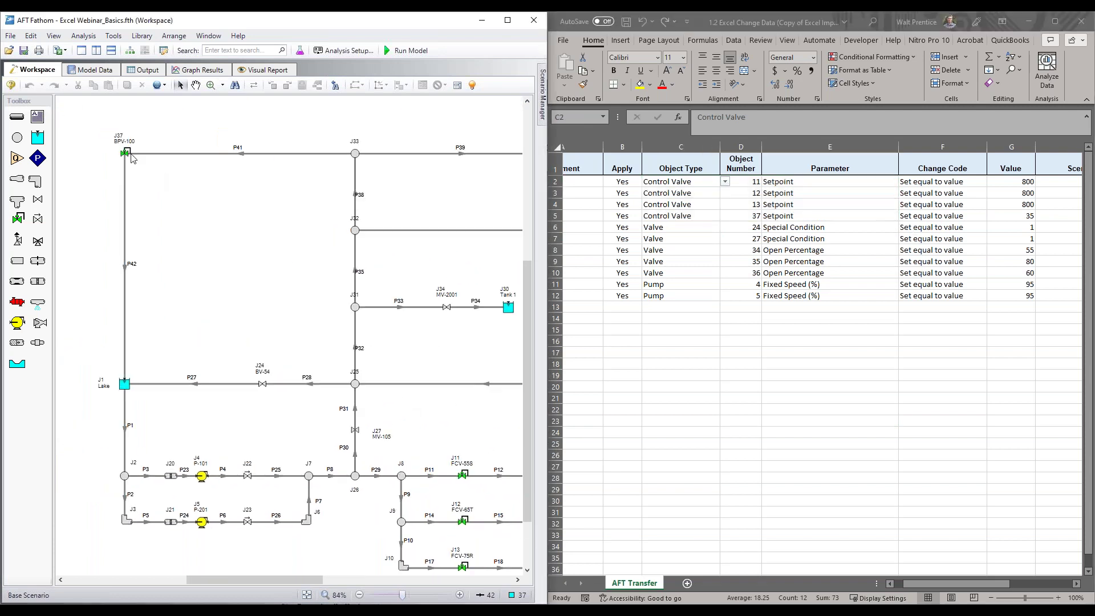
drag(234, 253, 148, 196)
drag(358, 396, 391, 539)
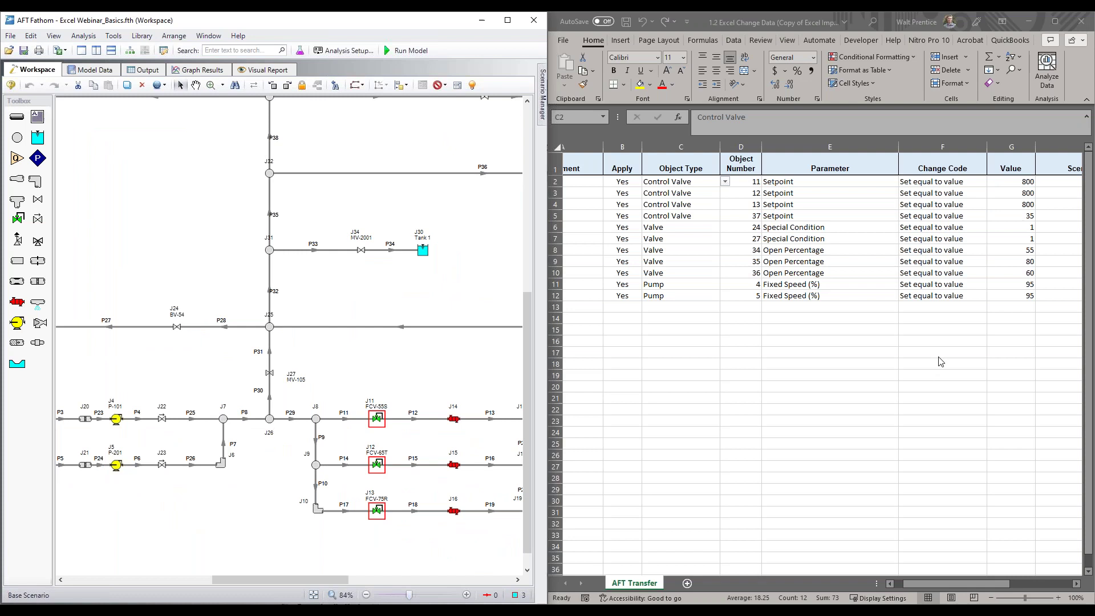
- Compare the current control flow of valve J11 with the new setpoint values for control valves 11, 12 and 13
click(1016, 184)
drag(1017, 183, 1018, 204)
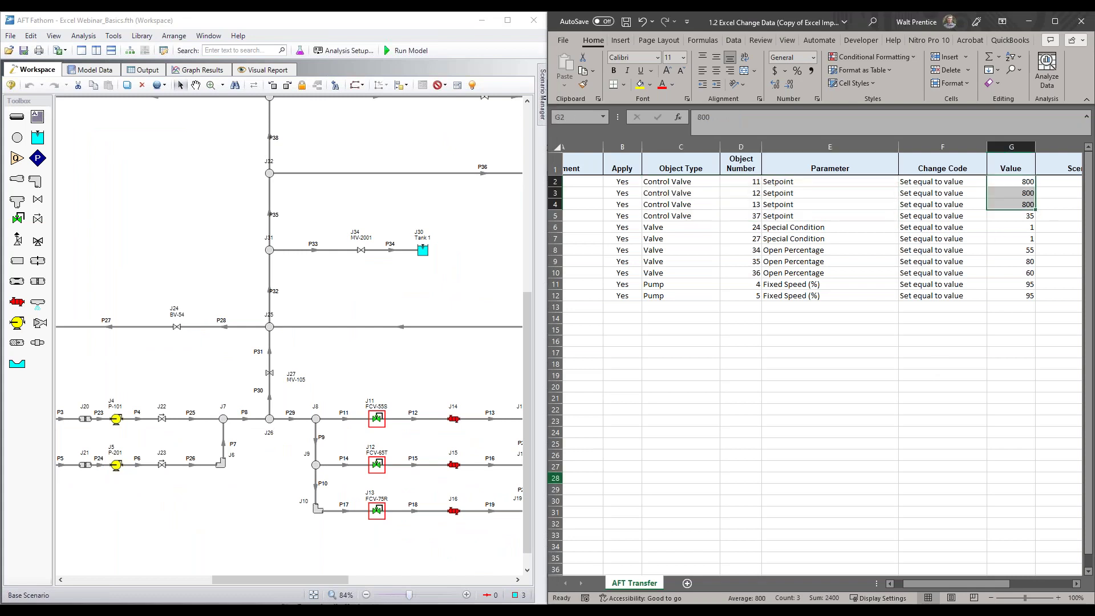
click(374, 418)
click(373, 418)
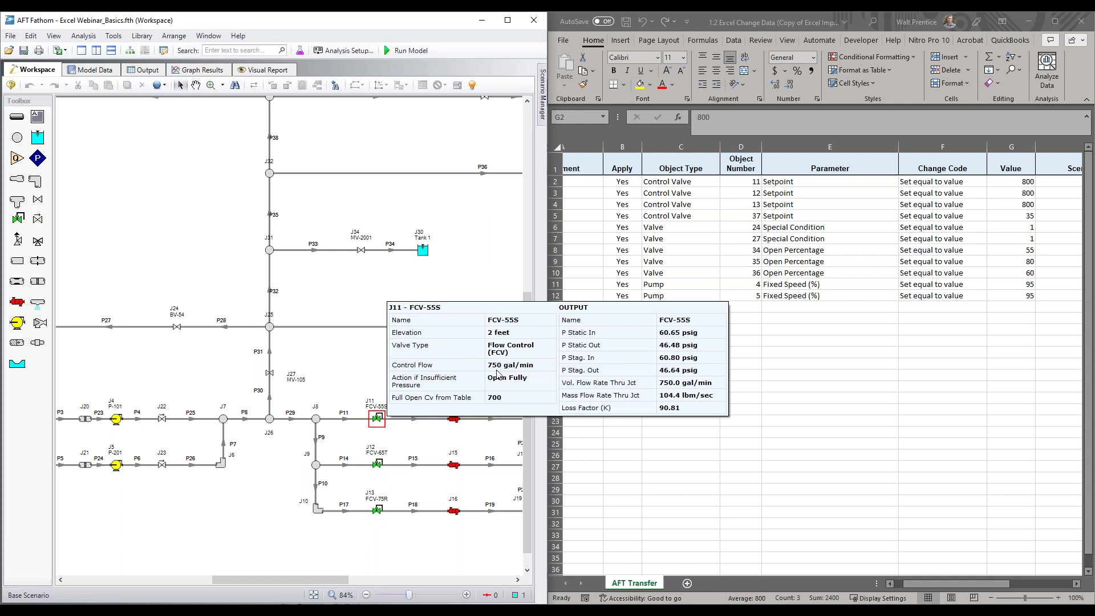
click(1026, 183)
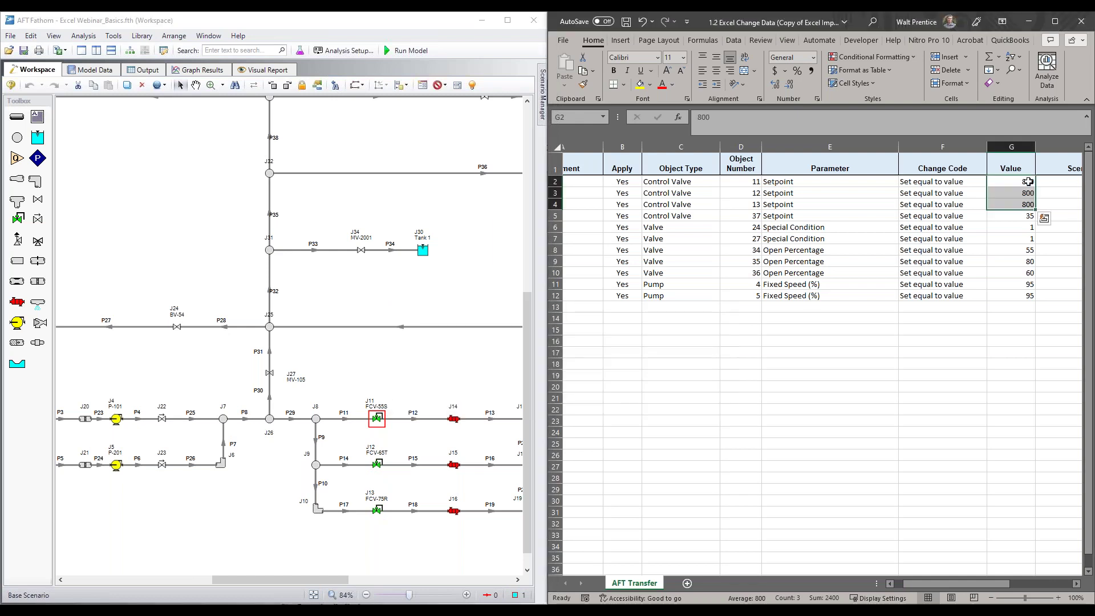
- Compare the new setpoint for control valve 37 with valve BPV-100 in the model and review all four setpoint values
click(1029, 214)
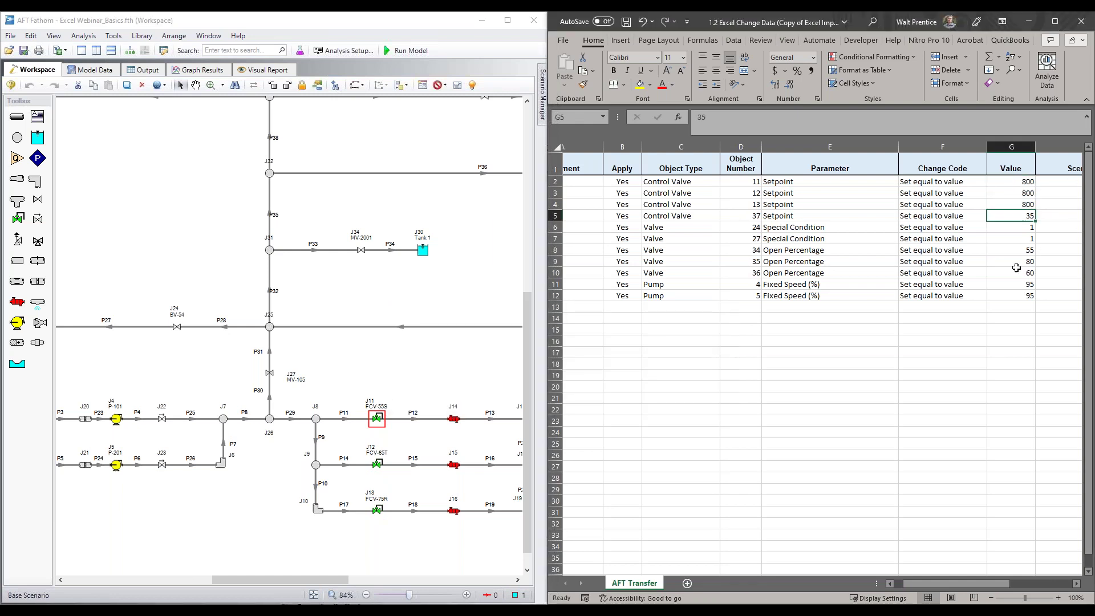
drag(124, 138, 261, 205)
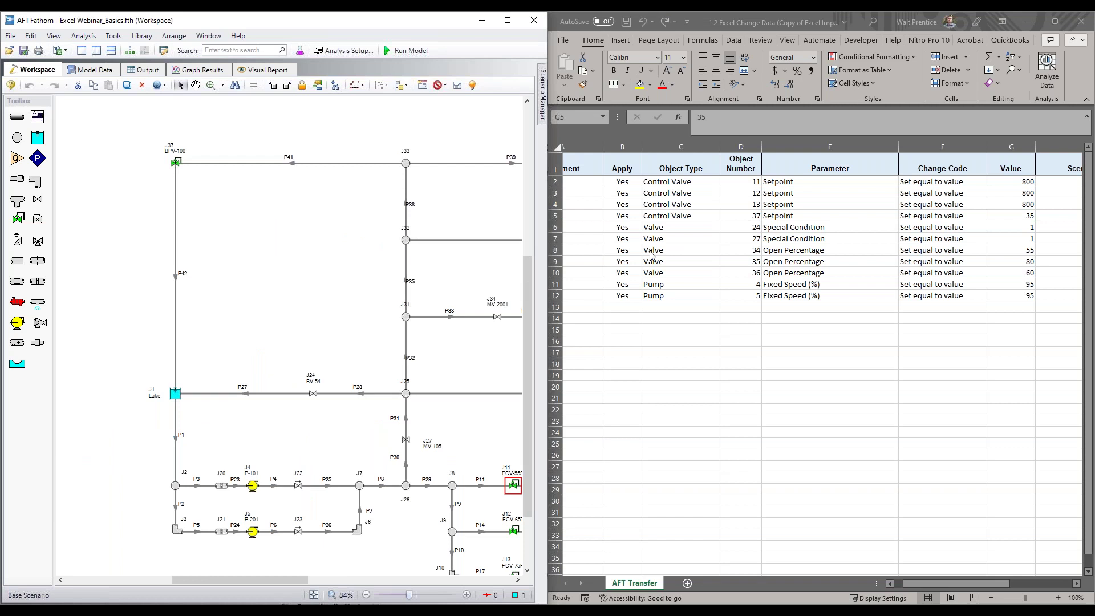
click(1028, 214)
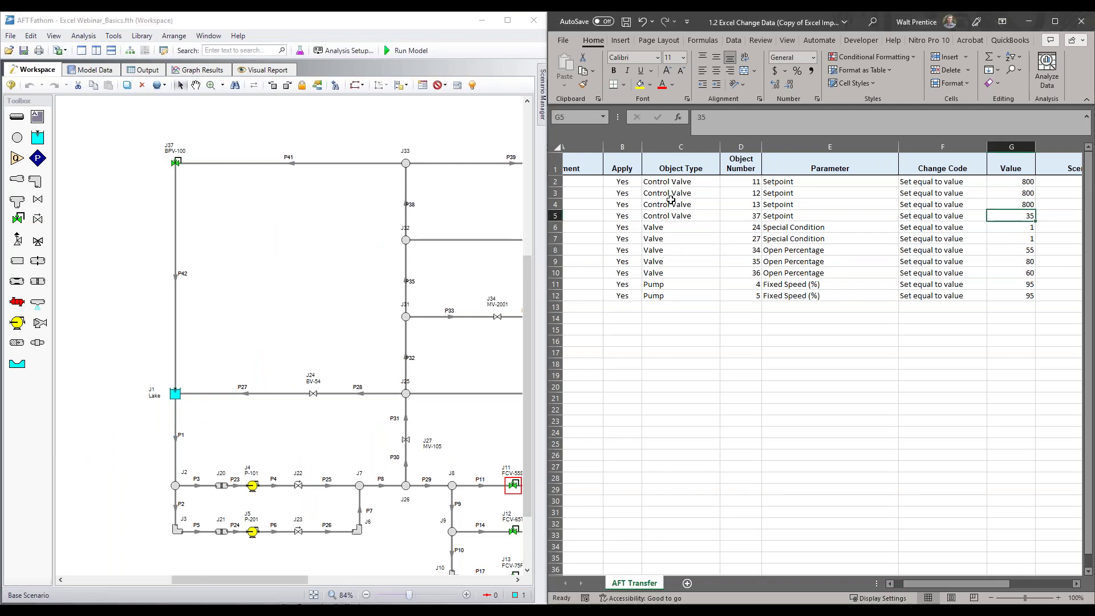
click(176, 164)
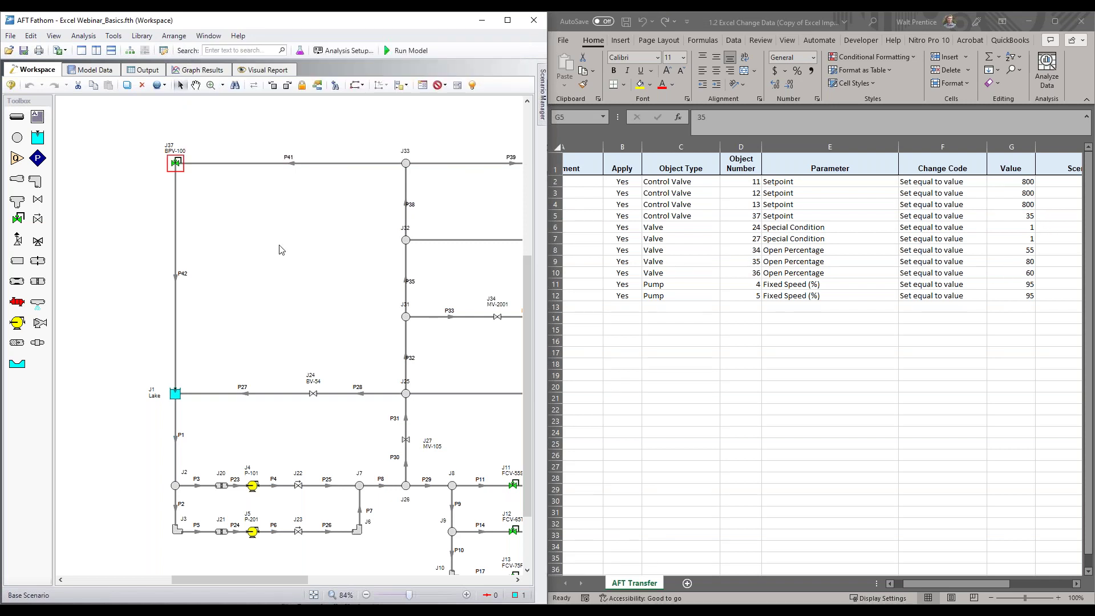
drag(288, 151, 224, 145)
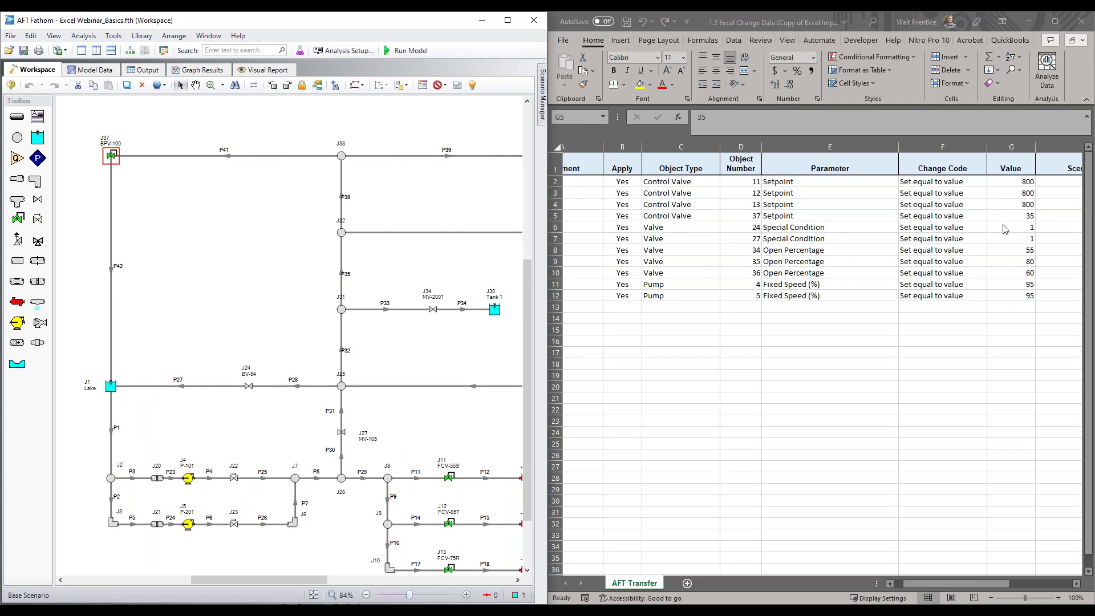
drag(1020, 182, 1020, 216)
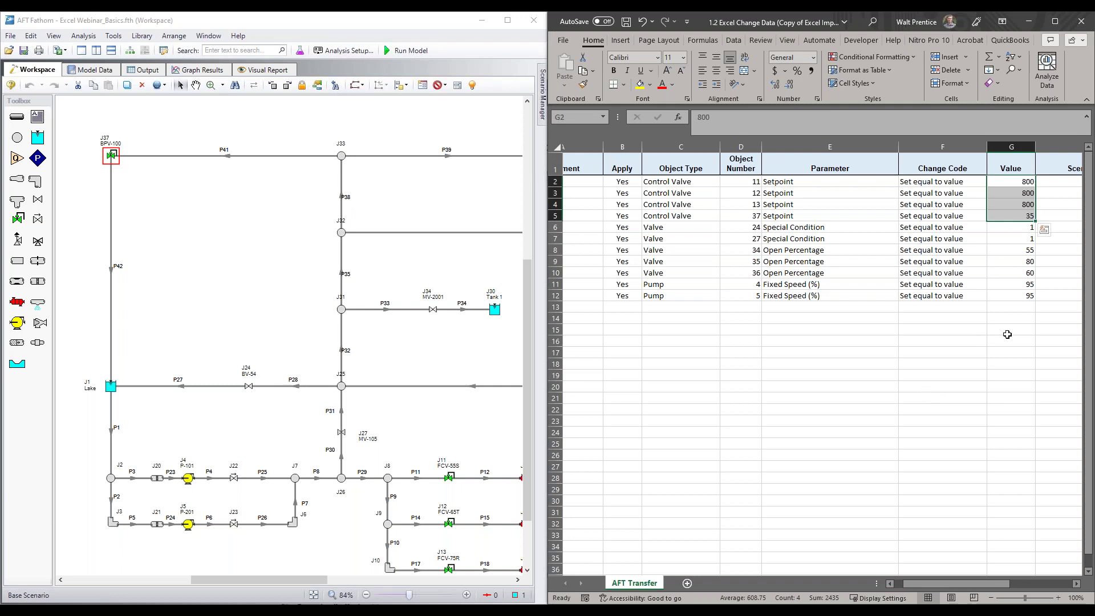
- Match the Open Percentage rows for valves 34, 35 and 36 to the manual valves feeding the tanks in the model
drag(444, 421, 382, 372)
drag(413, 300, 351, 349)
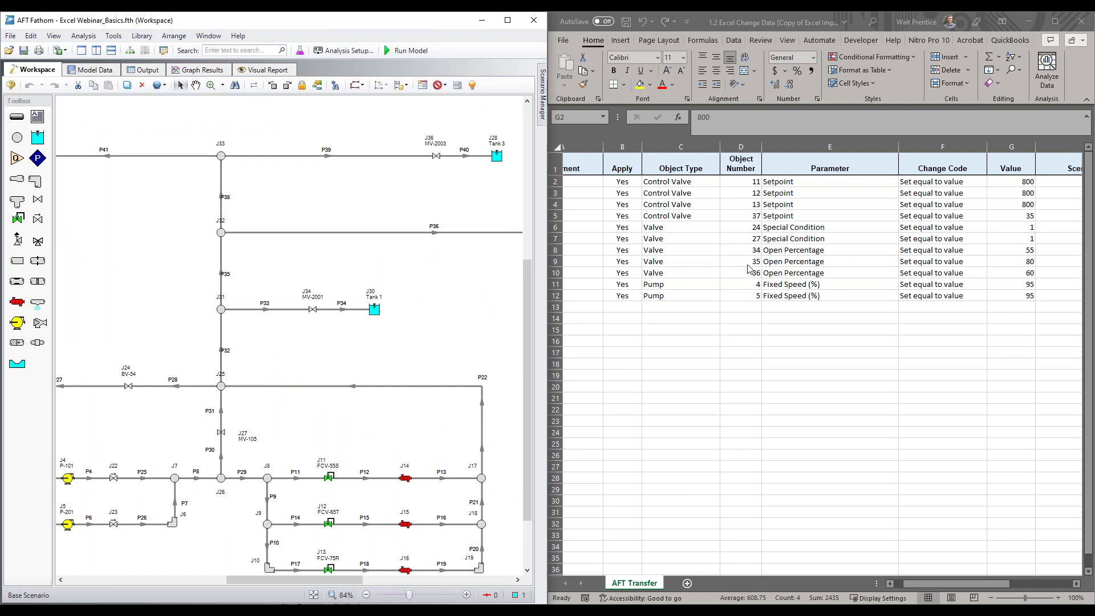
key(alt+Tab)
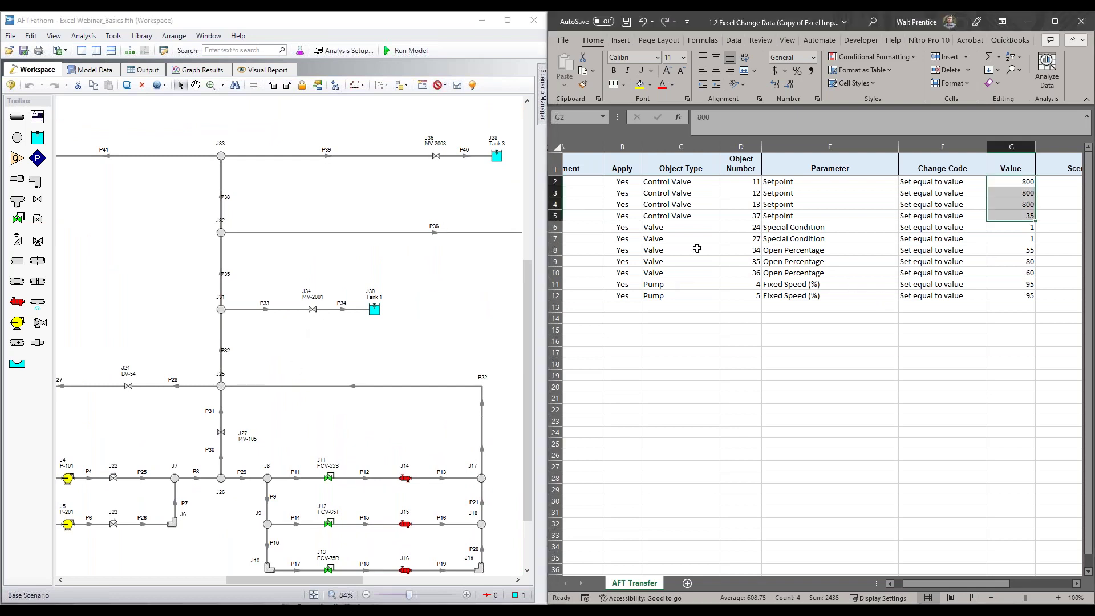
drag(778, 250, 1009, 266)
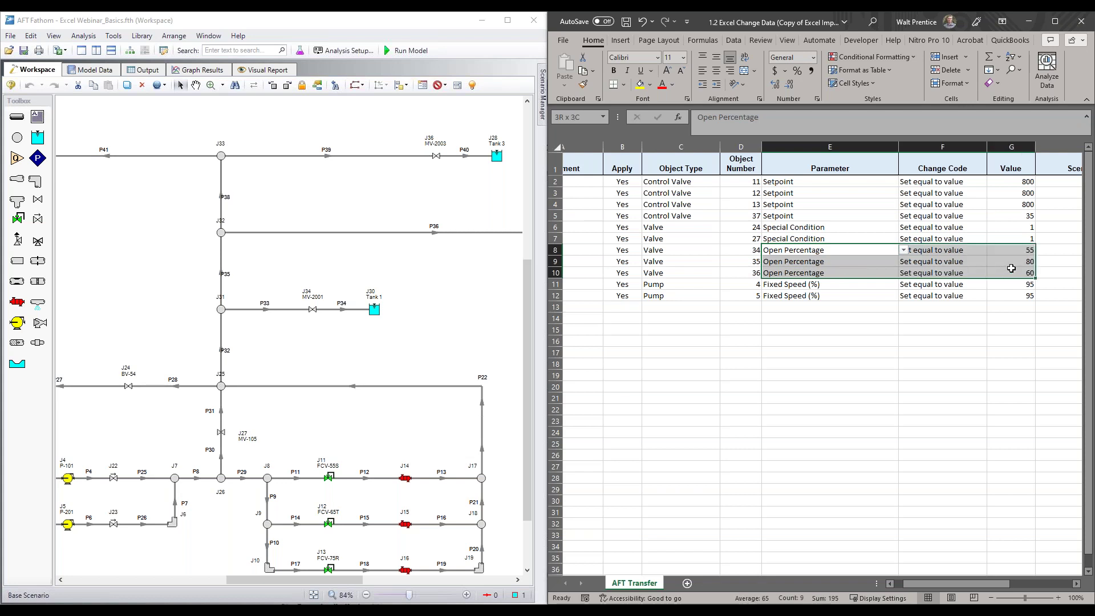
click(312, 311)
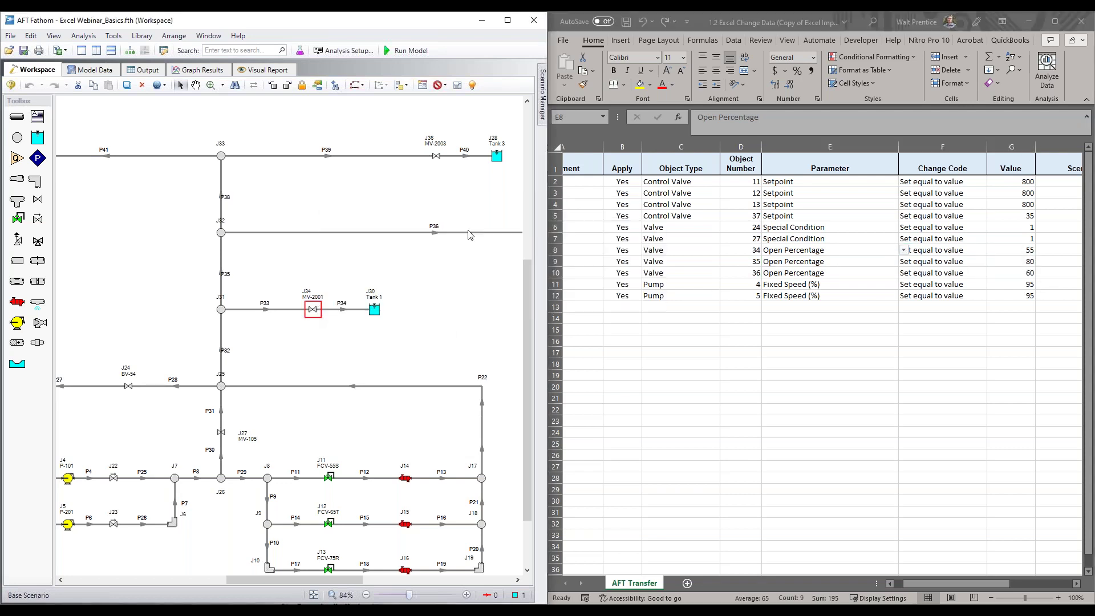
key(alt+Tab)
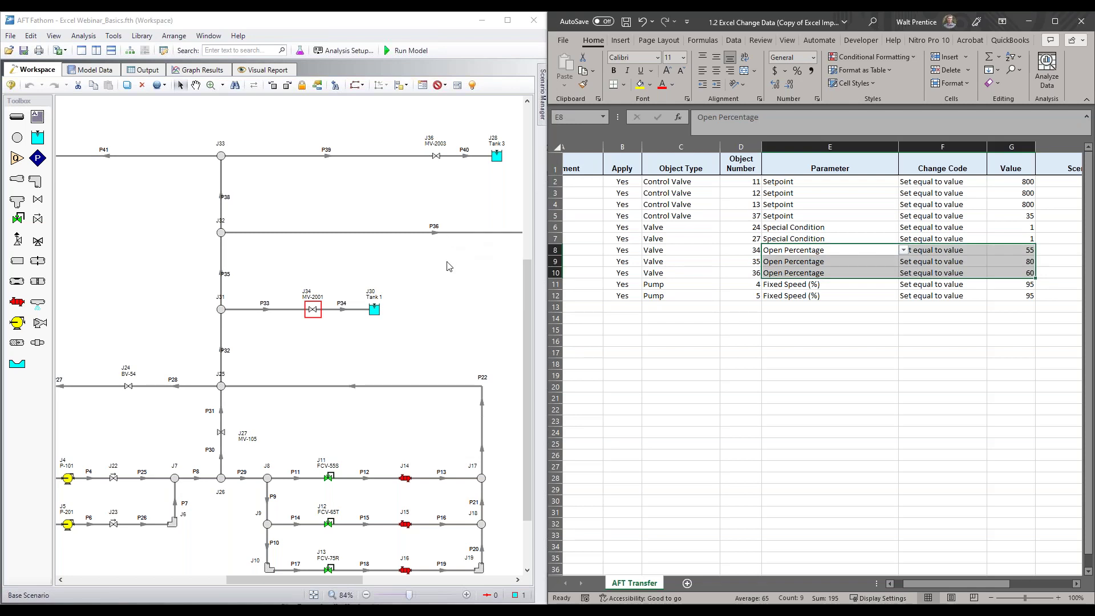
click(436, 157)
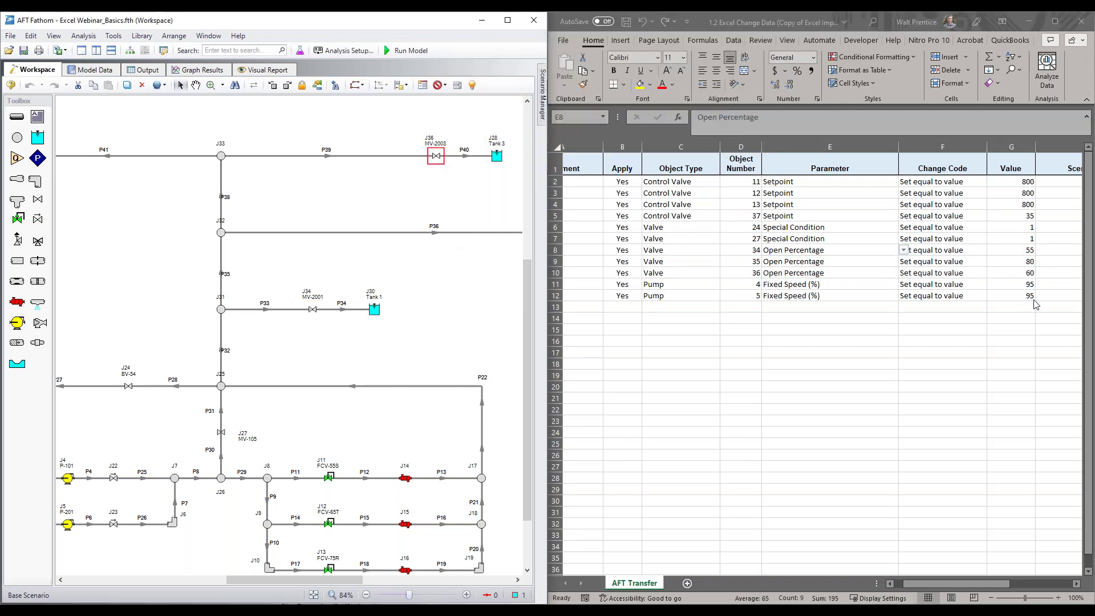
click(1031, 274)
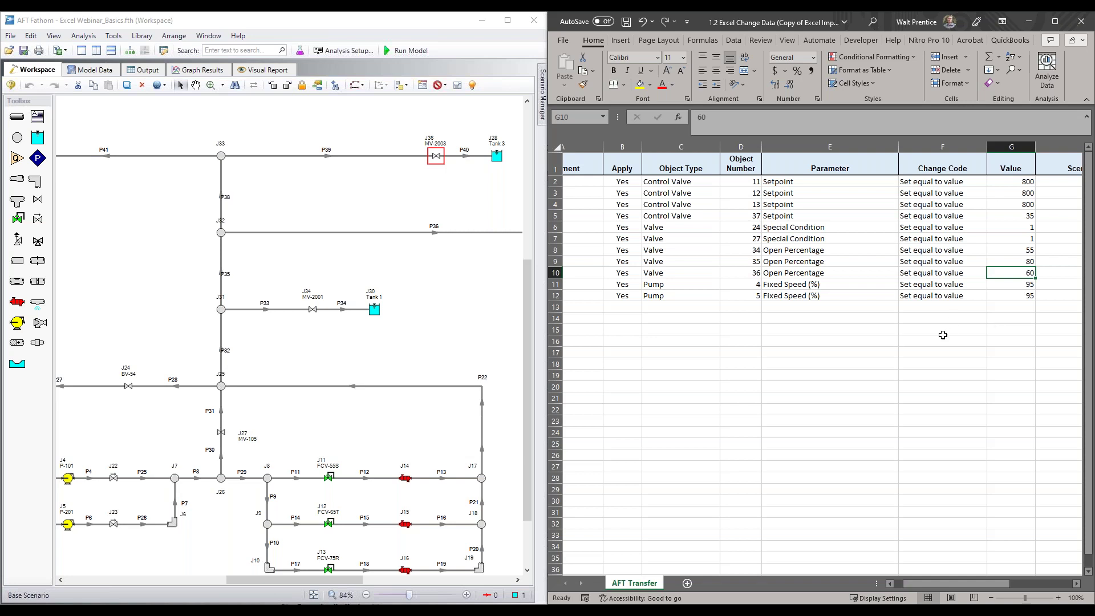
- Examine the Fixed Speed change rows for pumps 4 and 5 alongside the model
drag(692, 285, 1018, 294)
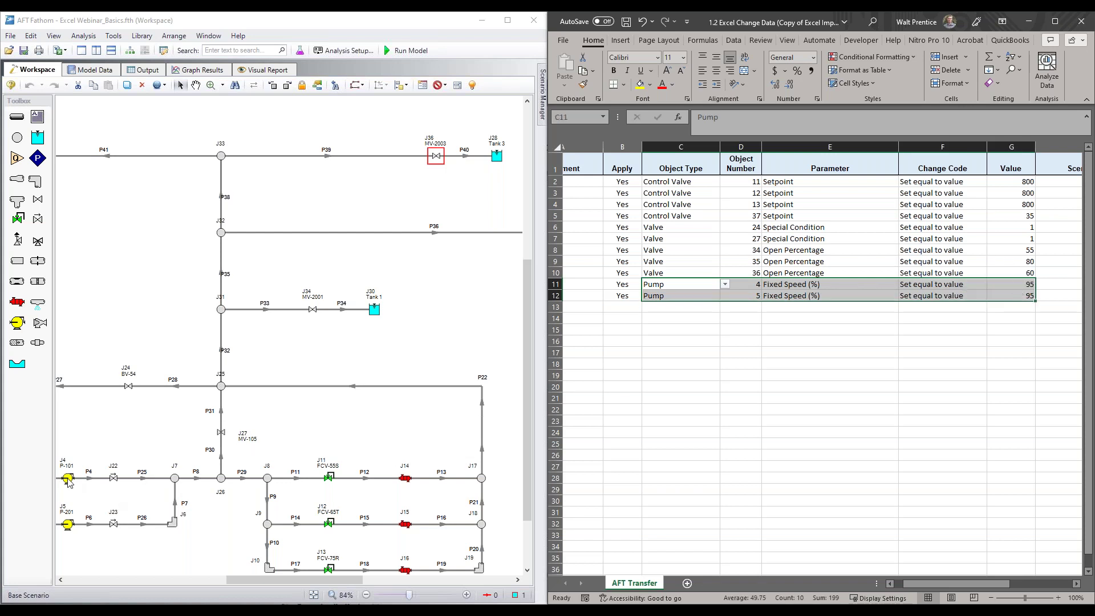
click(1025, 284)
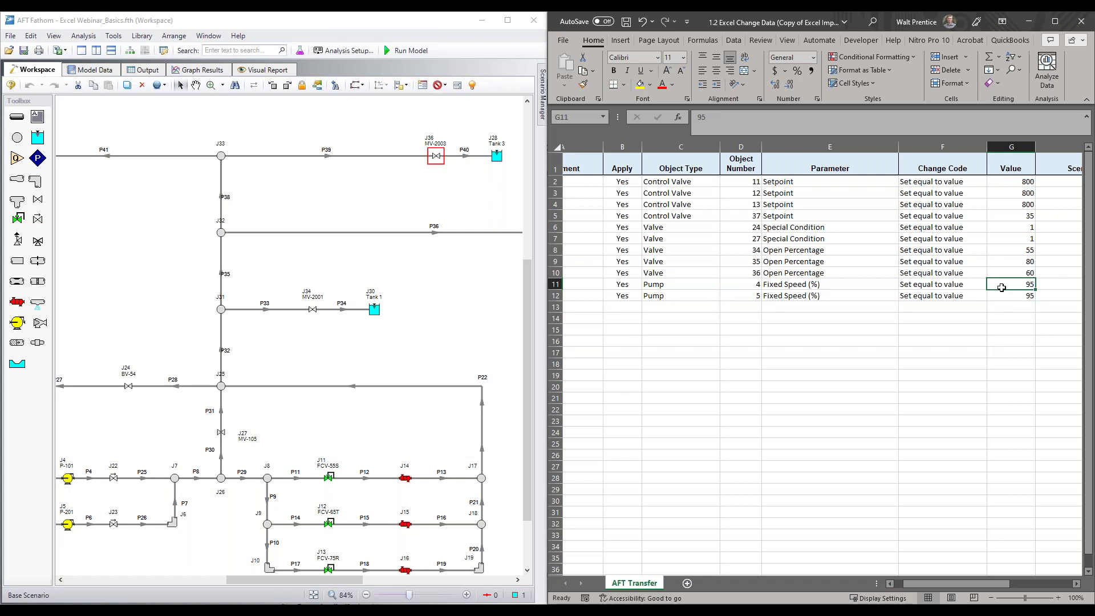
- Try setting valve BV-54 to 0% open, and try the Closed special condition on it without keeping the changes
drag(716, 229, 1021, 242)
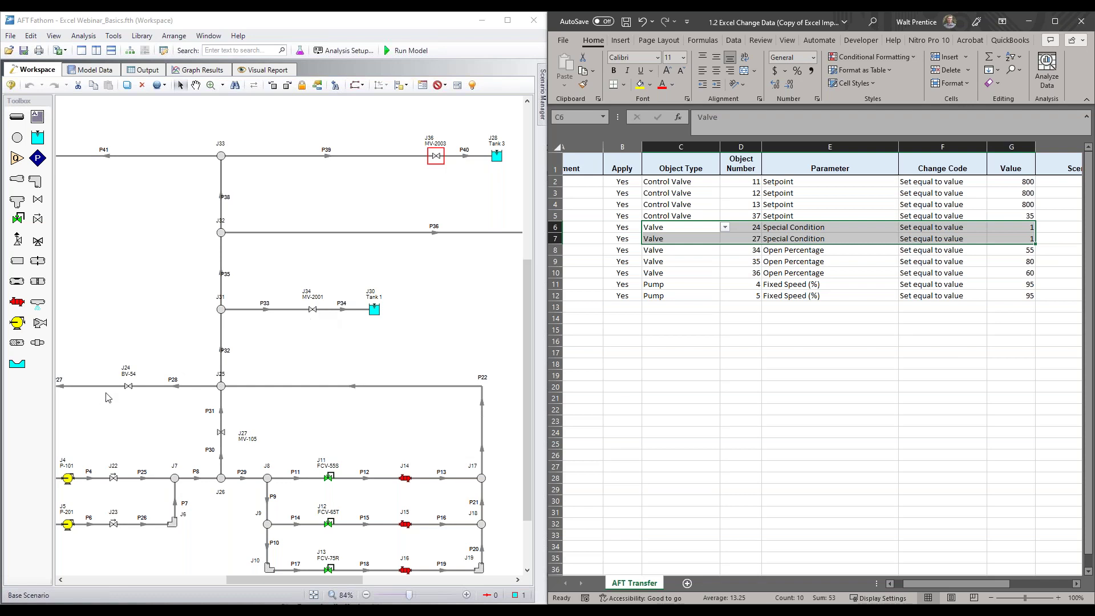
double_click(128, 387)
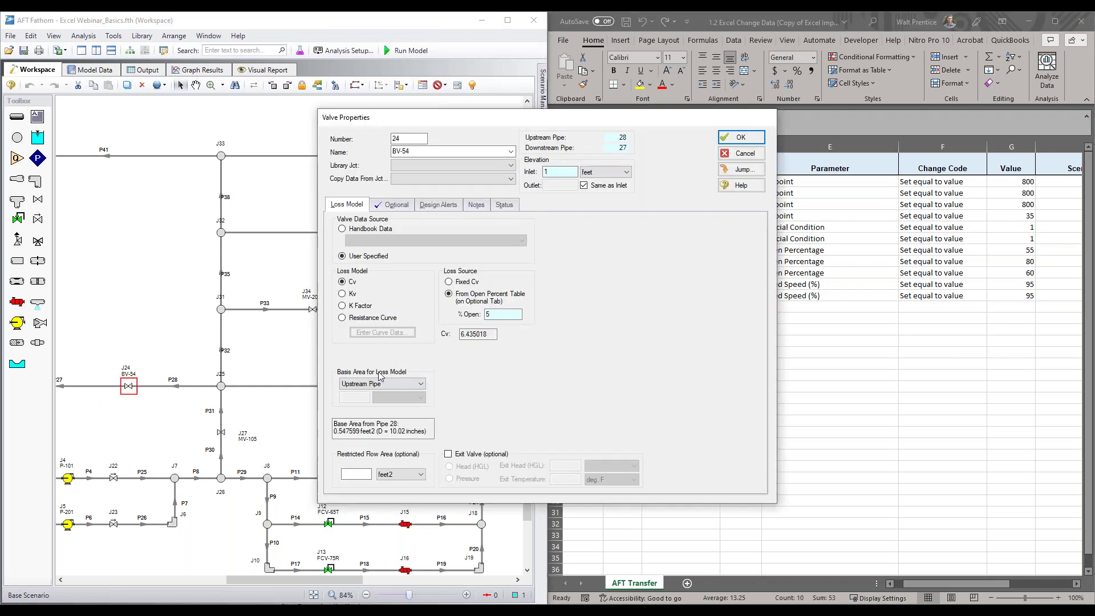
double_click(497, 314)
click(460, 340)
click(740, 137)
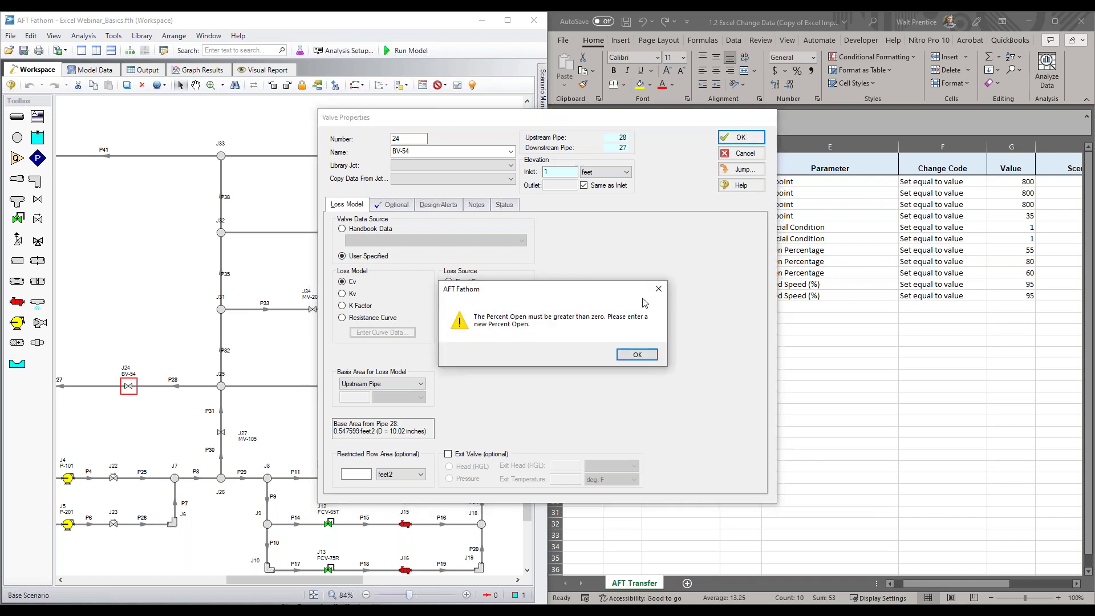
click(637, 354)
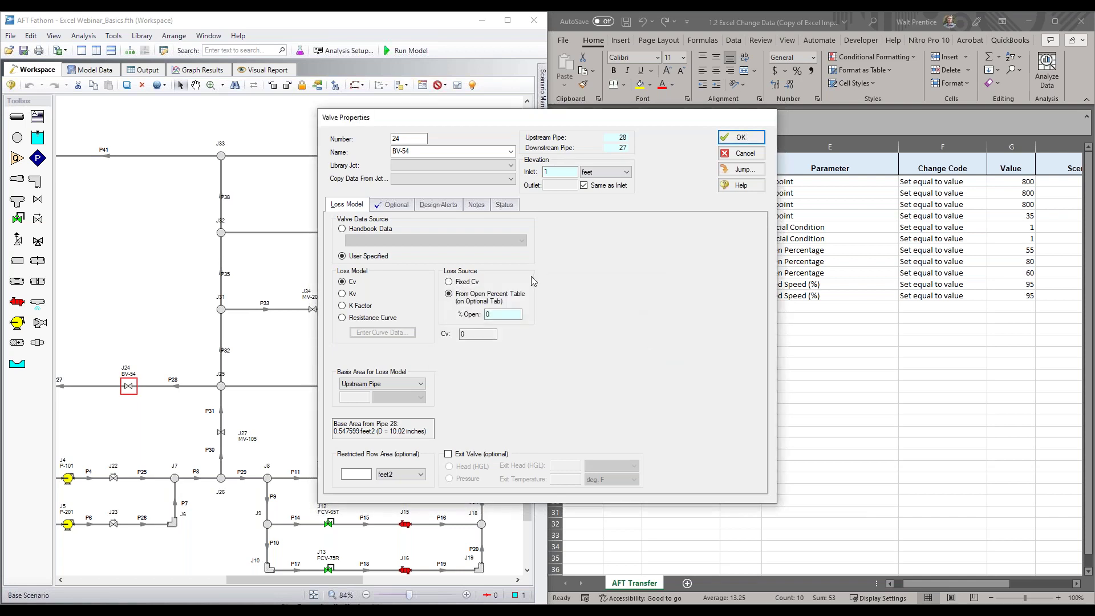
click(403, 204)
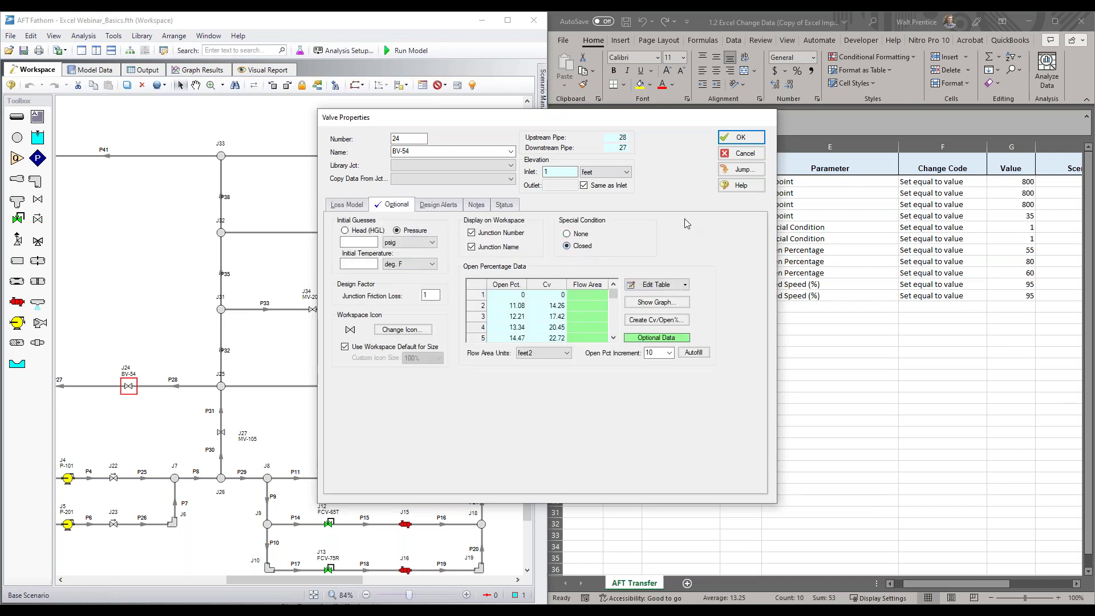
click(740, 153)
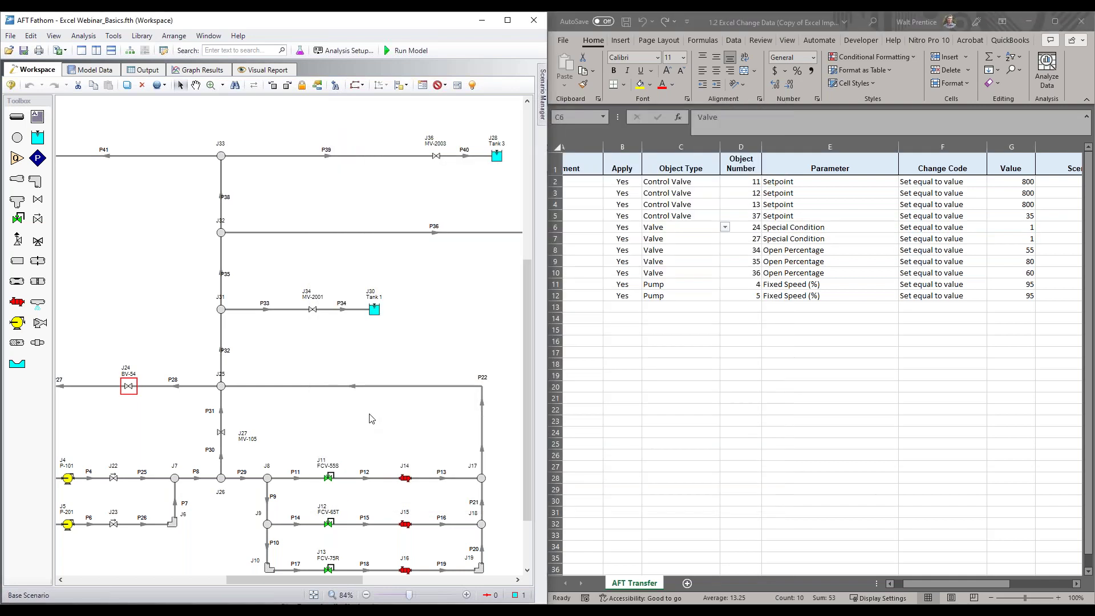
- Review the Special Condition parameter and its value in the change rows for valves 24 and 27
click(802, 228)
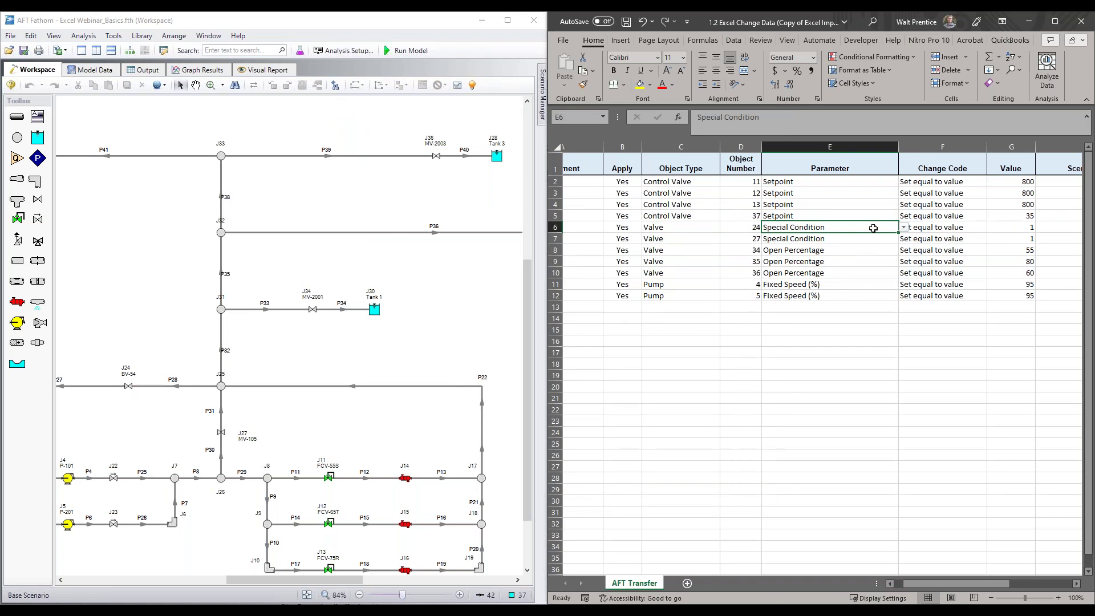
click(1021, 227)
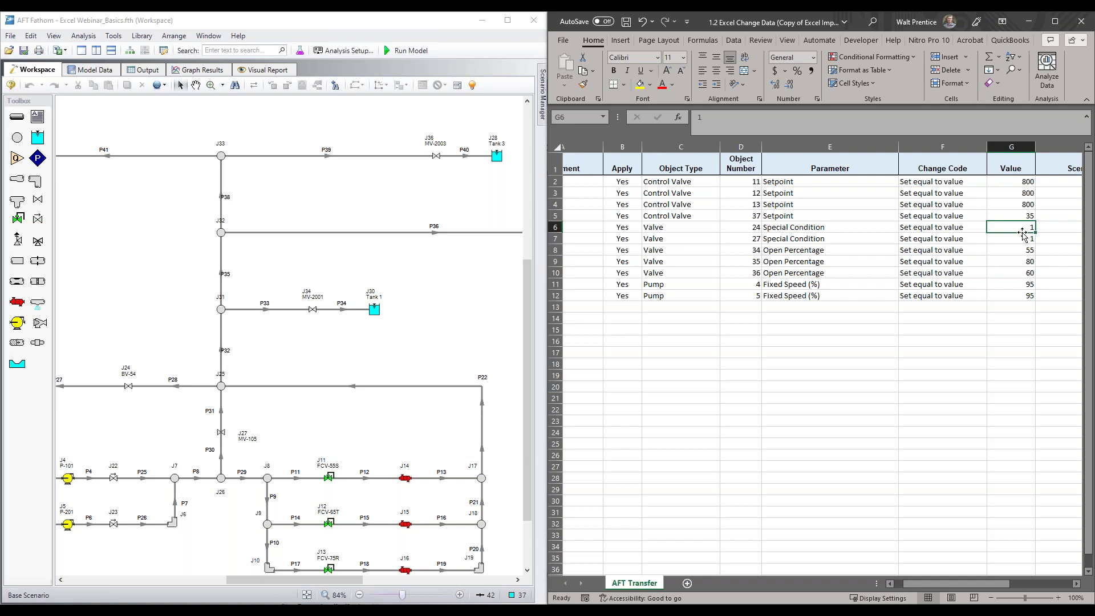
drag(867, 226, 1021, 240)
click(941, 398)
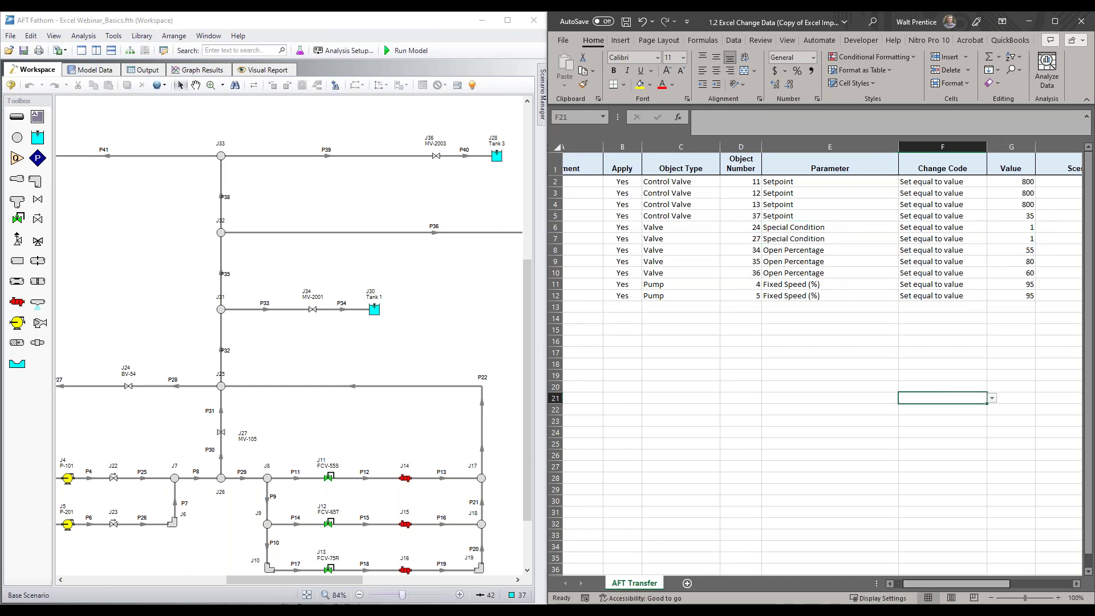
- Check the Scenario Path Name cells for rows 2 to 12 against the scenarios listed in the model's Scenario Manager
drag(978, 585, 1063, 583)
drag(812, 180, 806, 295)
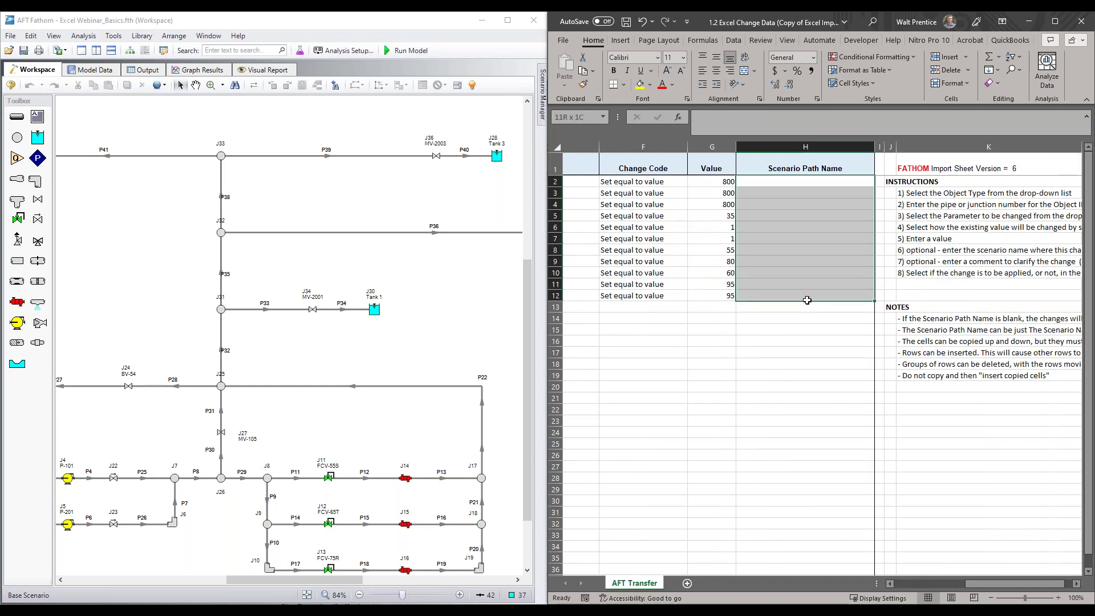
click(540, 111)
click(363, 100)
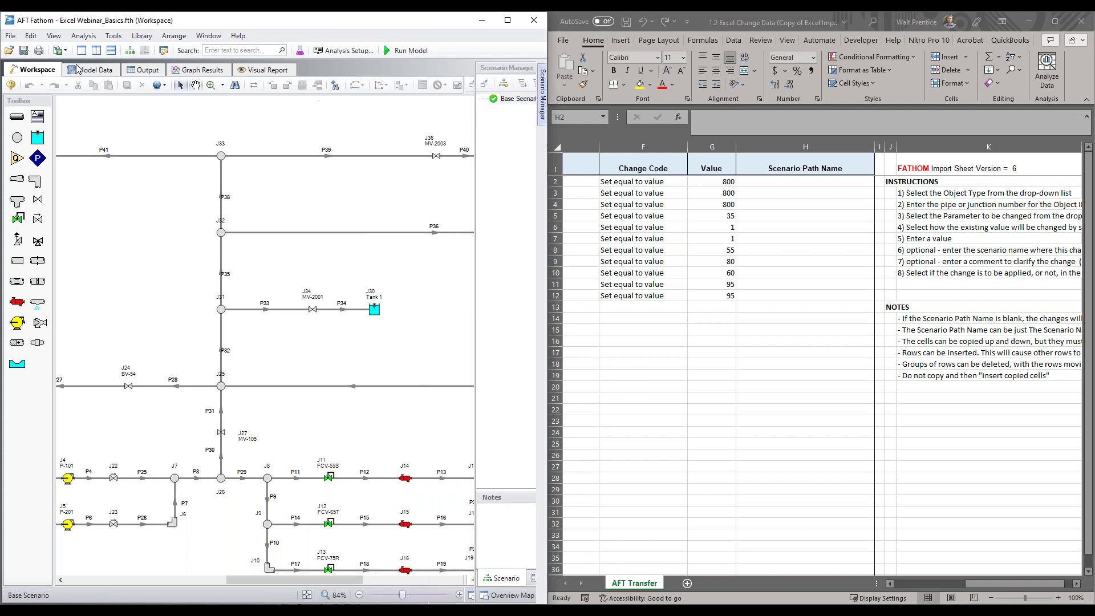
- Import the Excel change data from the workbook "1.2 Excel Change Data (Copy of Excel Import Workbook)" into the AFT Fathom model
click(16, 36)
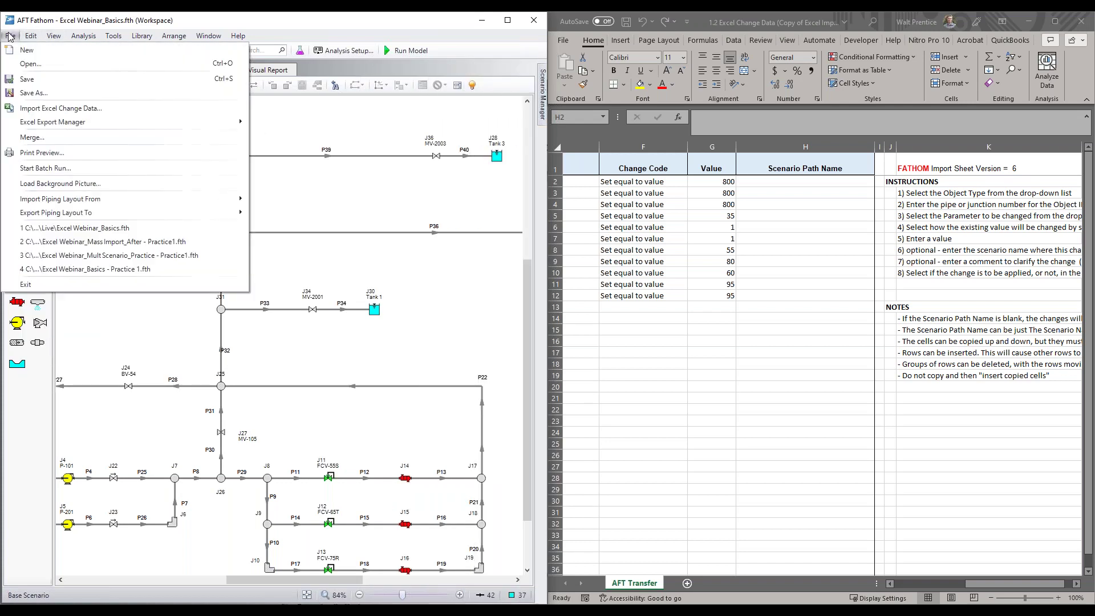
click(49, 112)
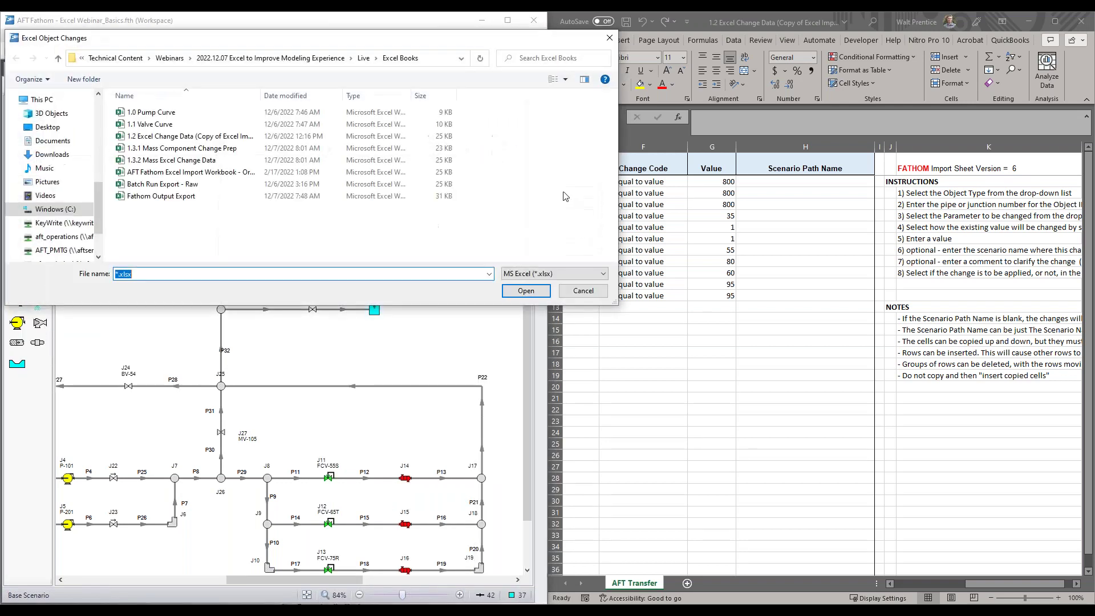
click(154, 137)
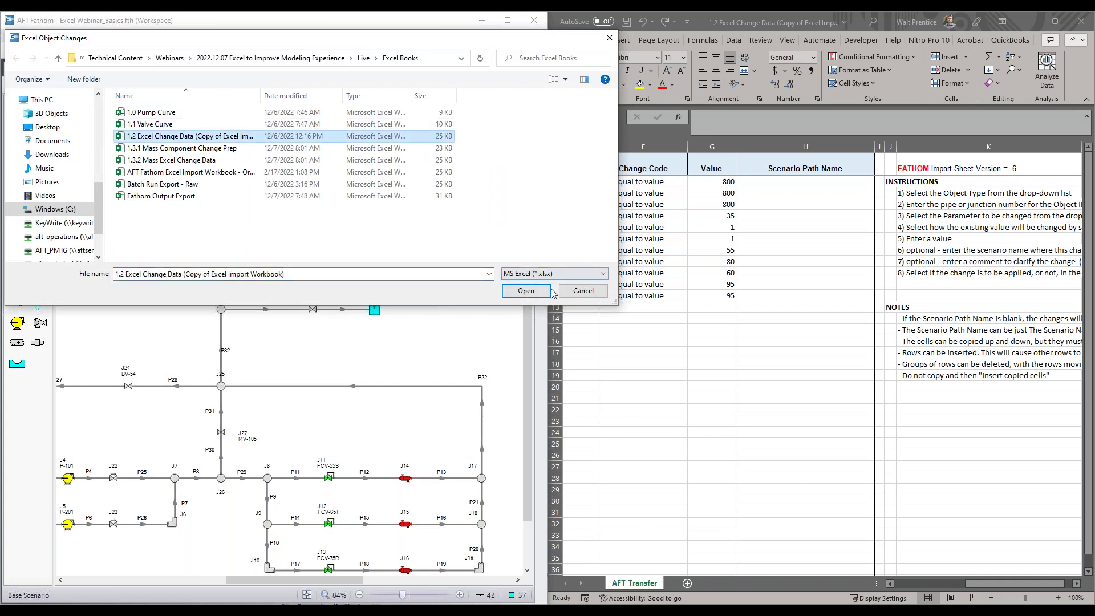
click(526, 291)
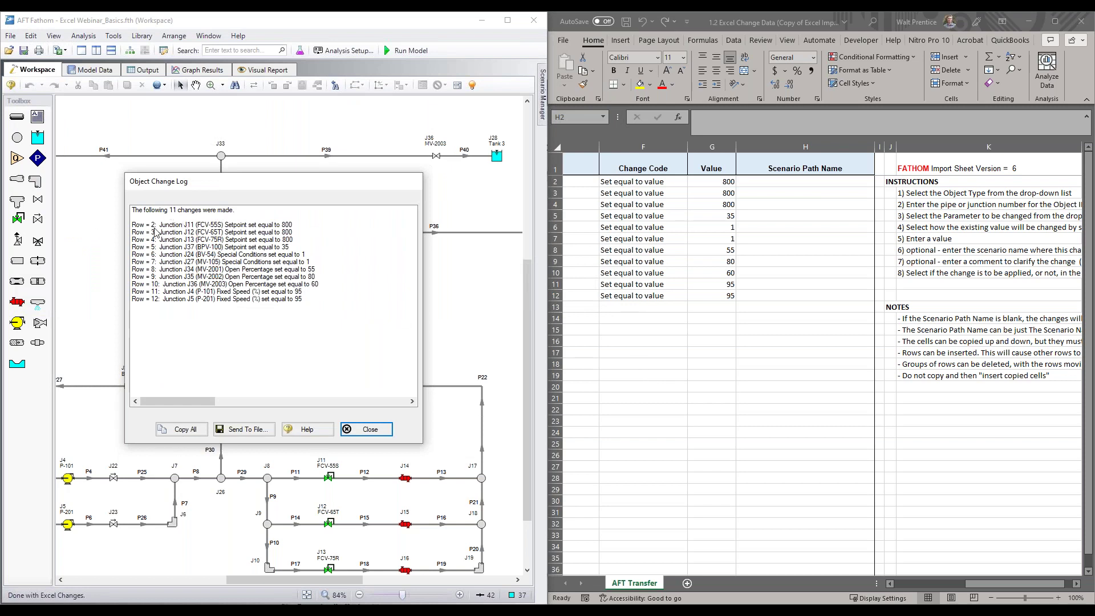
- Compare the Object Change Log with the applied rows 2 to 12 in the workbook and close the log
drag(1004, 583, 916, 595)
drag(673, 181, 672, 296)
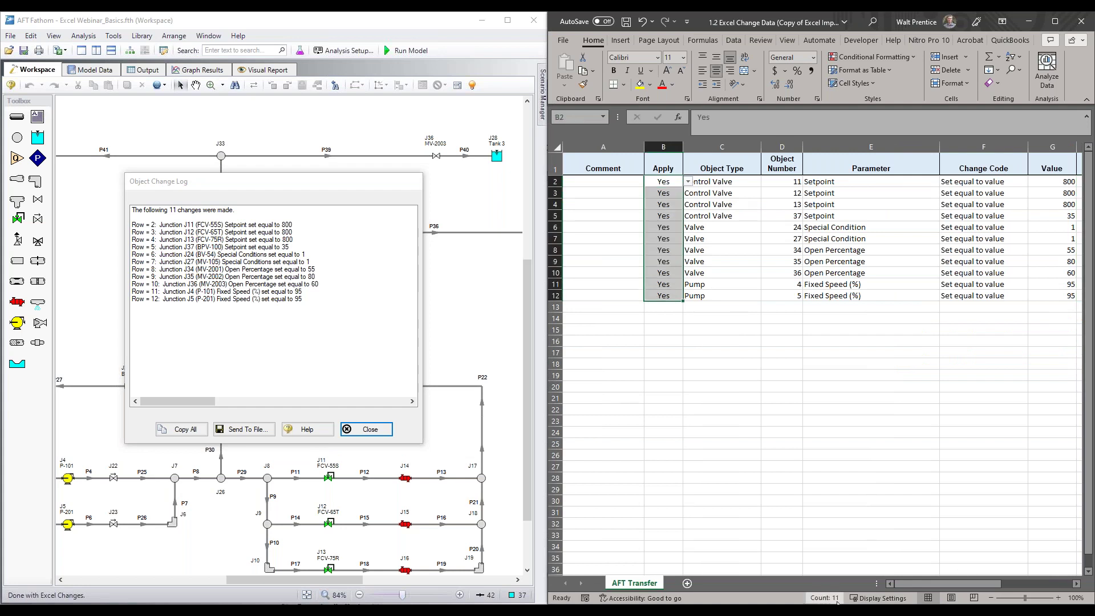
click(714, 220)
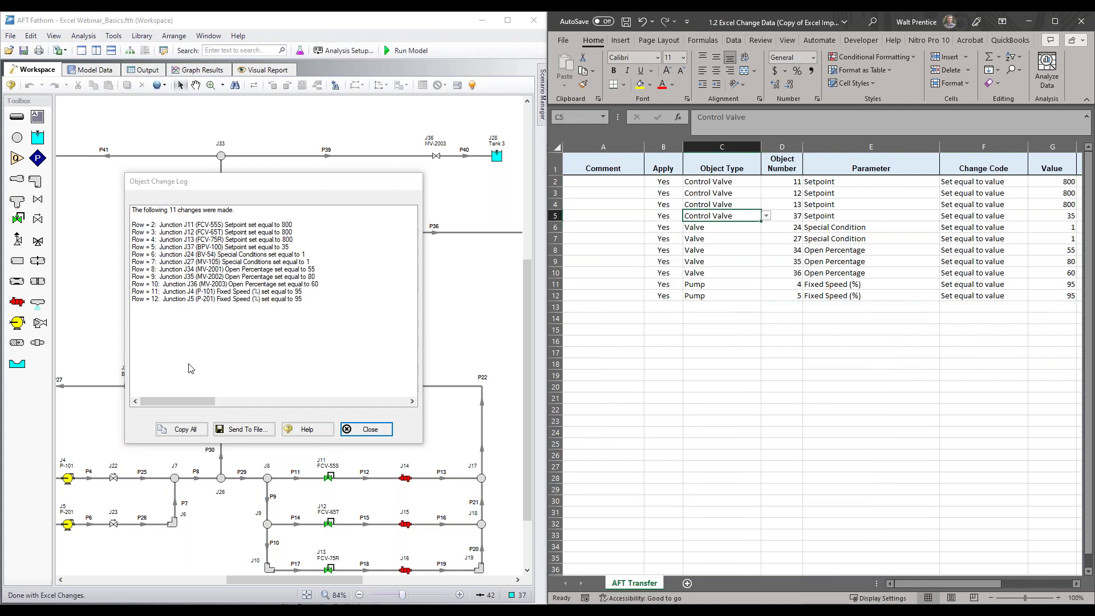
click(374, 433)
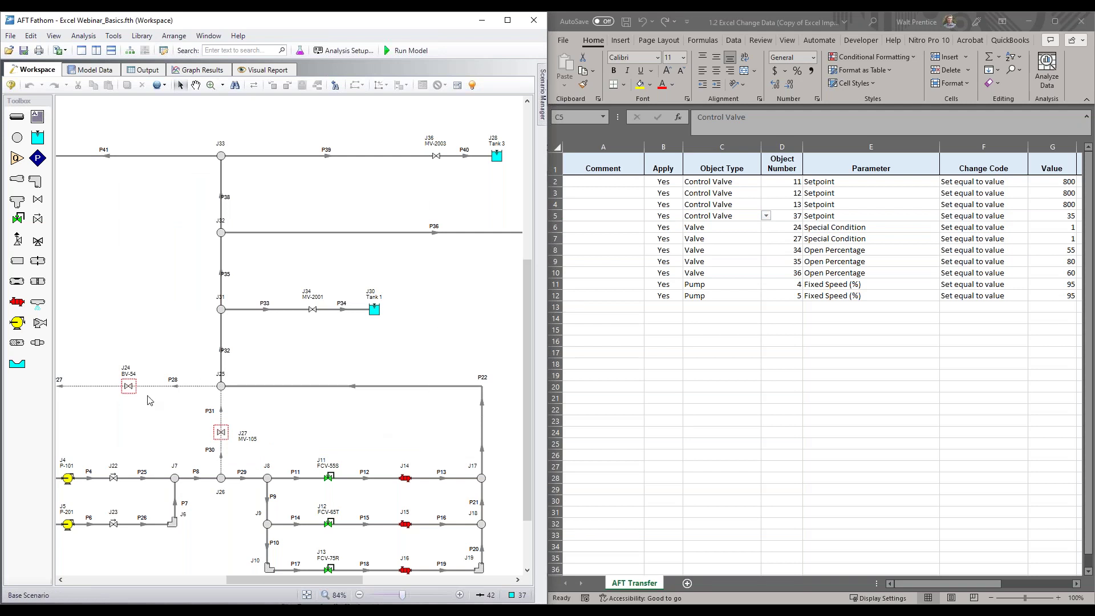
- Verify the imported special condition and the open percentage in the properties of valve BV-54
click(130, 387)
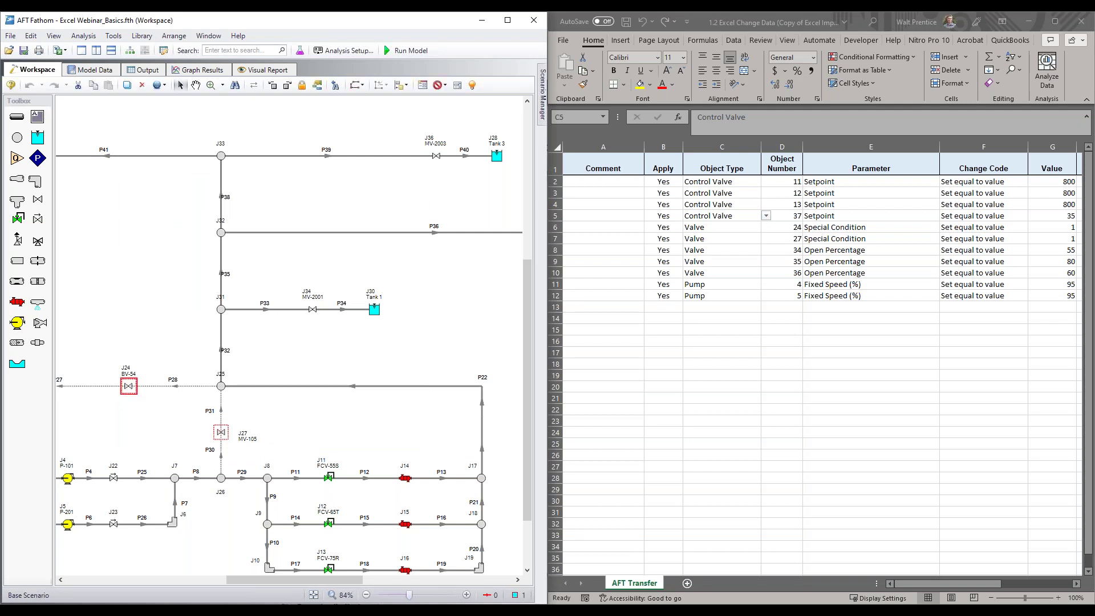
double_click(129, 386)
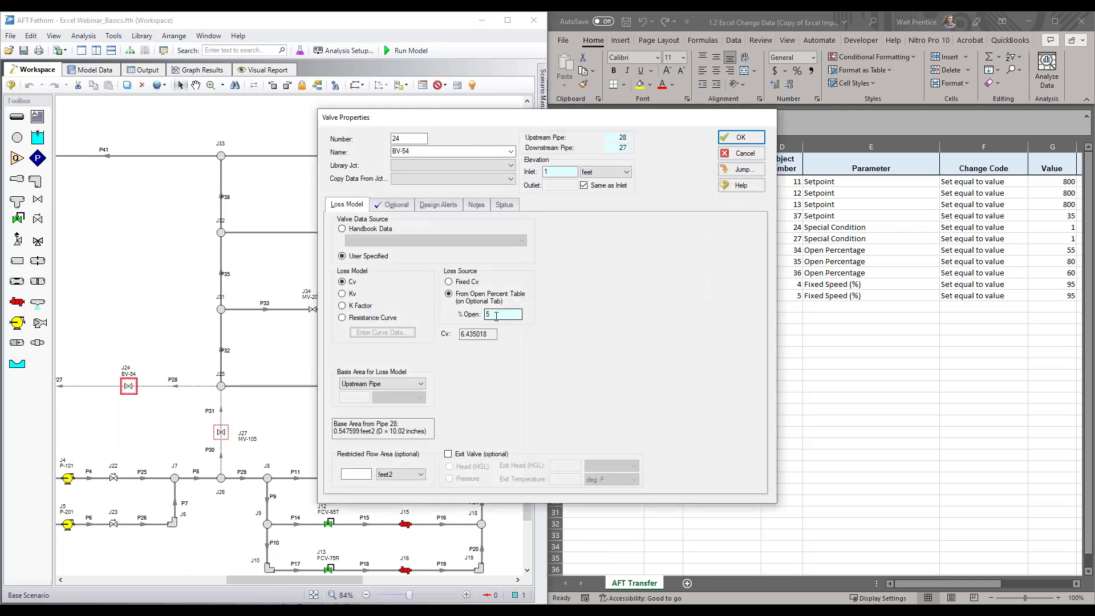
click(393, 204)
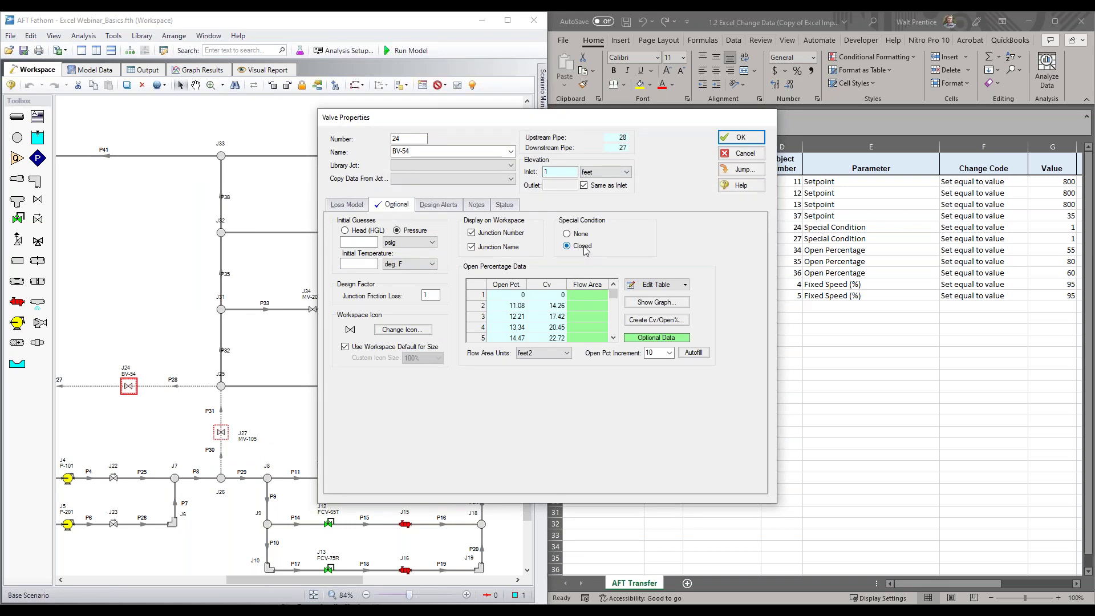
click(740, 137)
- Verify the imported fixed speed in the variable speed properties of pump P-101
scroll(377, 412, down, 2)
click(120, 432)
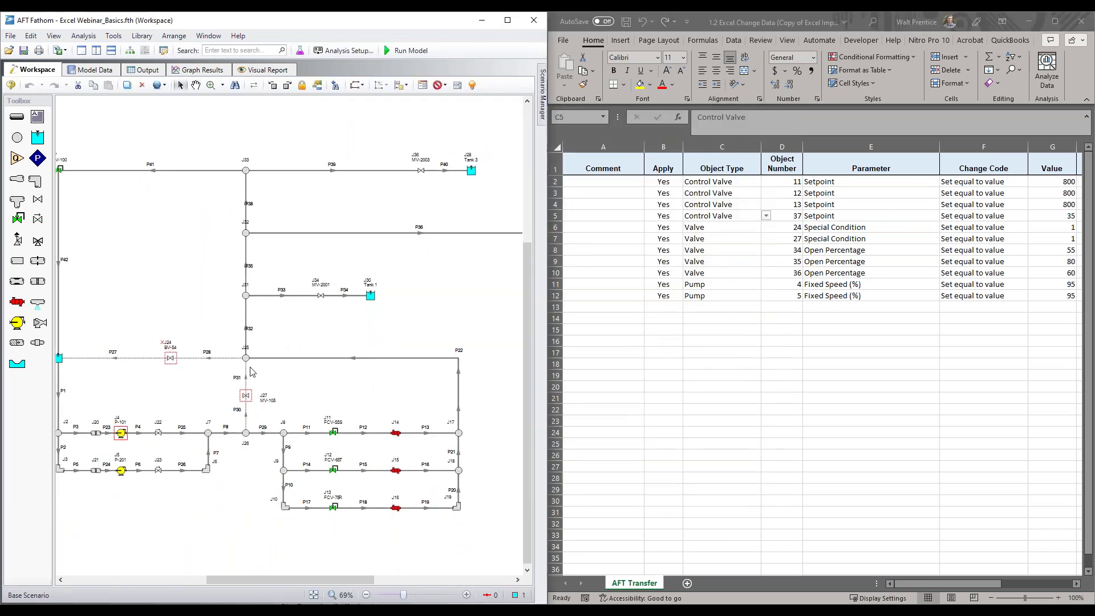
key(Return)
click(393, 195)
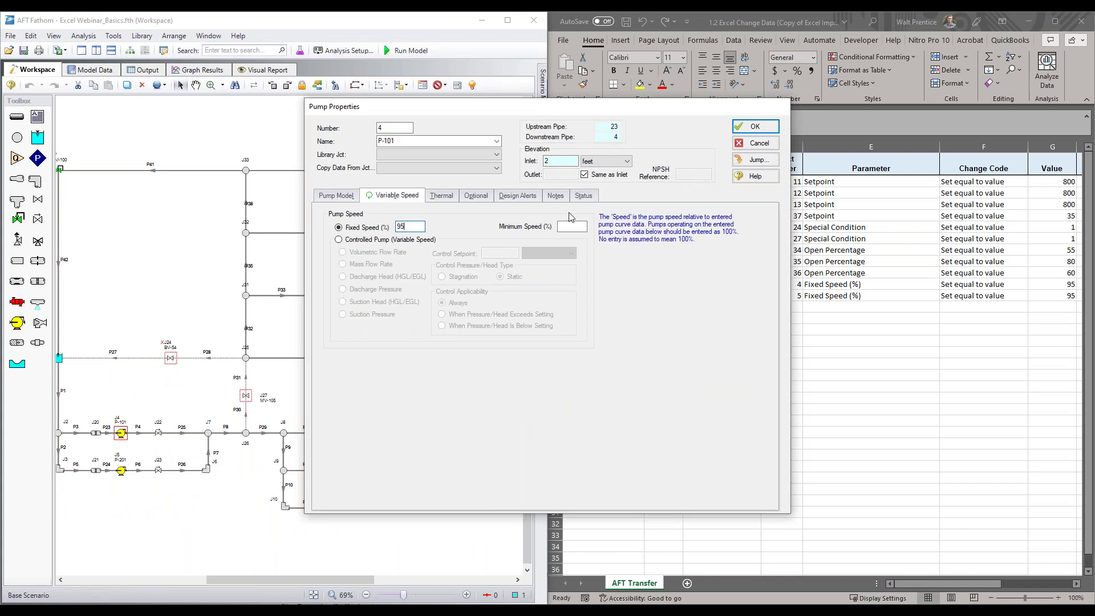
click(756, 143)
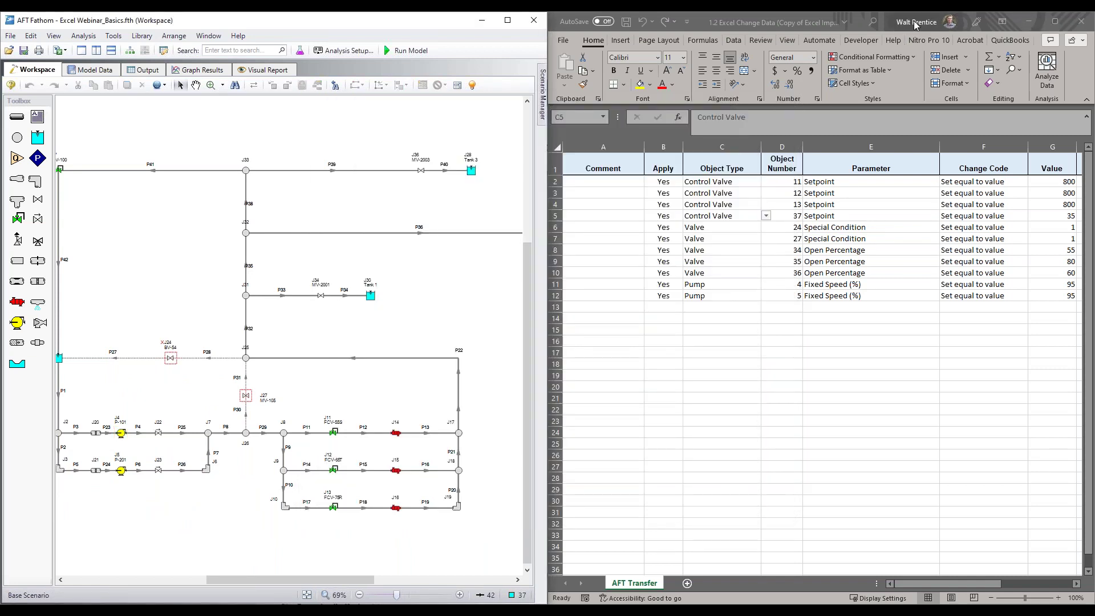
- Minimize the Excel workbook, maximize the AFT Fathom window and pin the Scenario Manager open beside the workspace
click(1029, 22)
click(510, 23)
click(510, 24)
mouse_move(1091, 111)
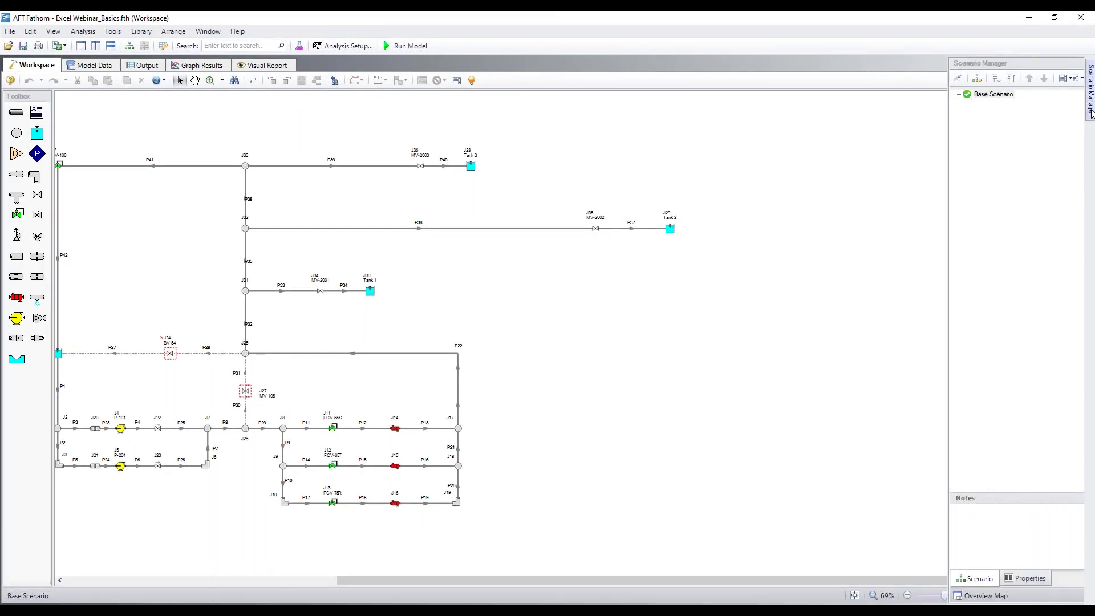
click(1074, 64)
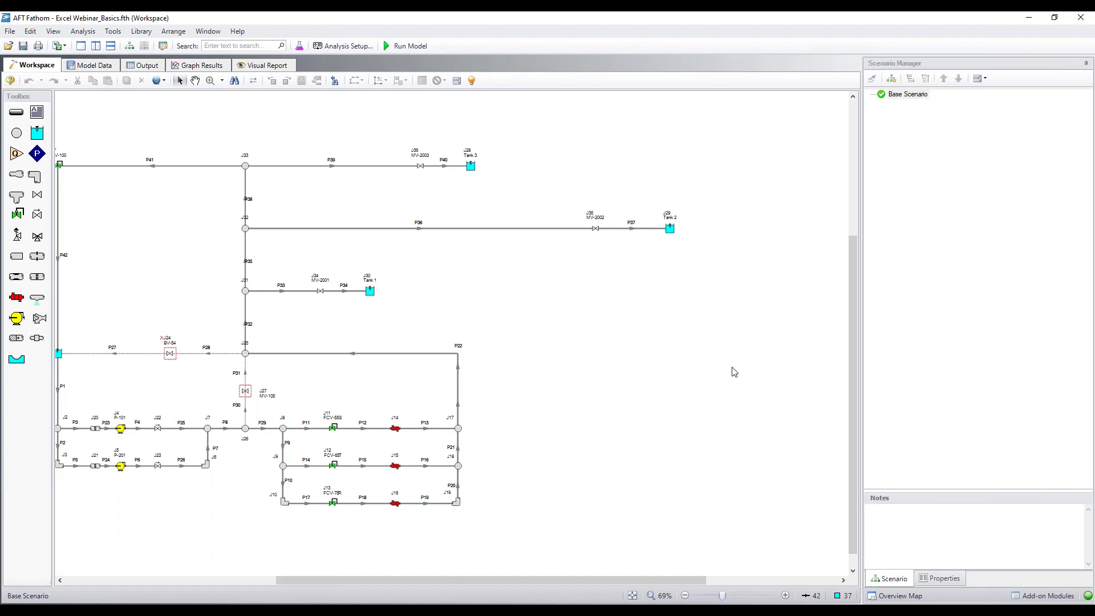
click(687, 608)
click(742, 588)
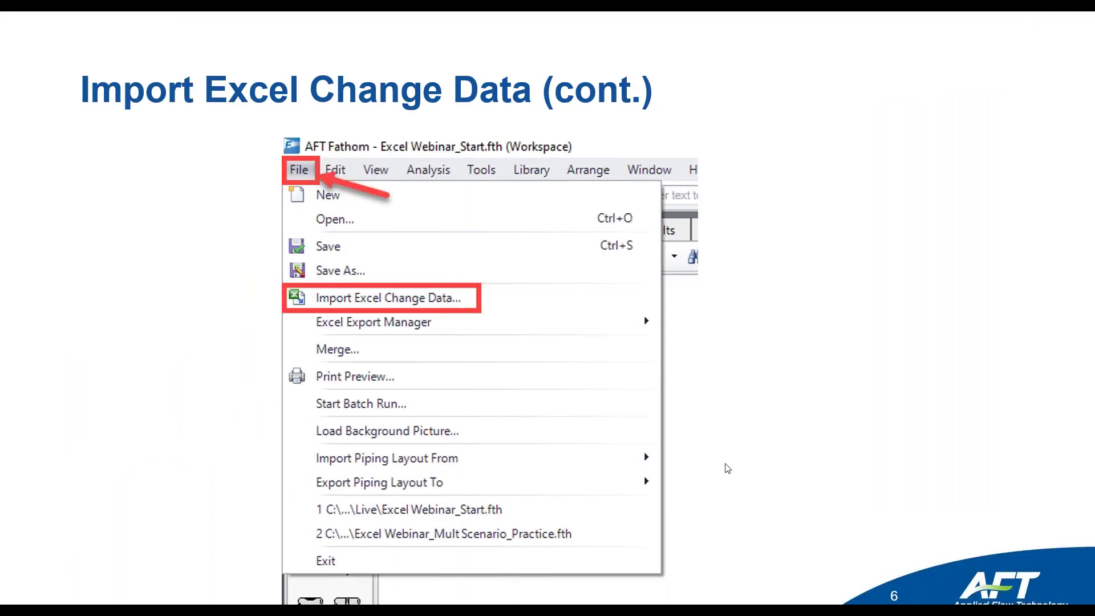
click(727, 466)
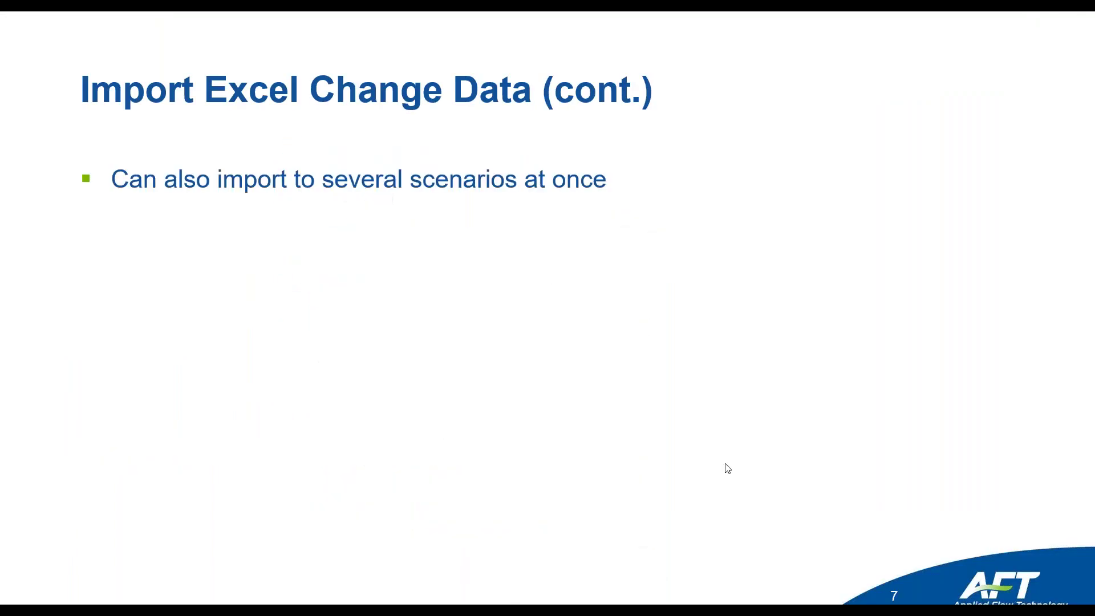
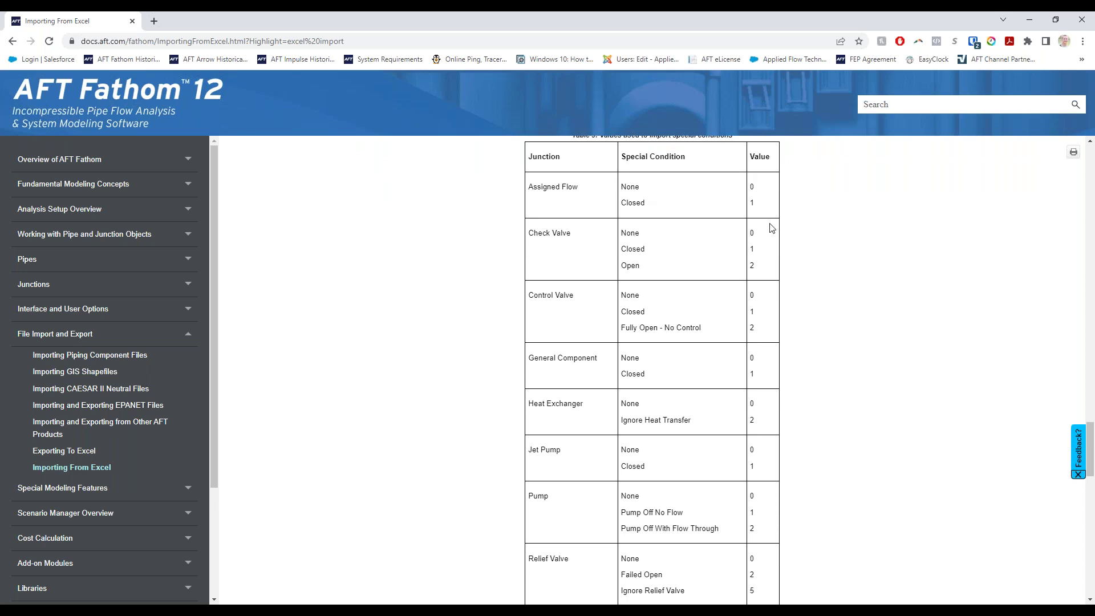
- Look up the import value for a closed valve in the special conditions table of the Importing From Excel help page
scroll(636, 397, down, 1)
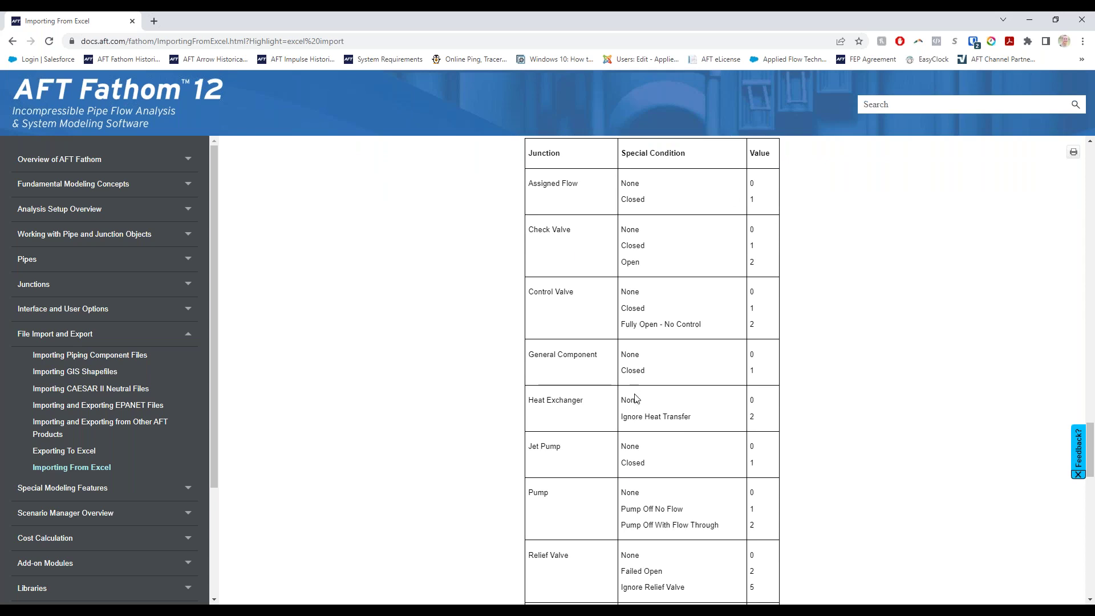
scroll(636, 398, down, 4)
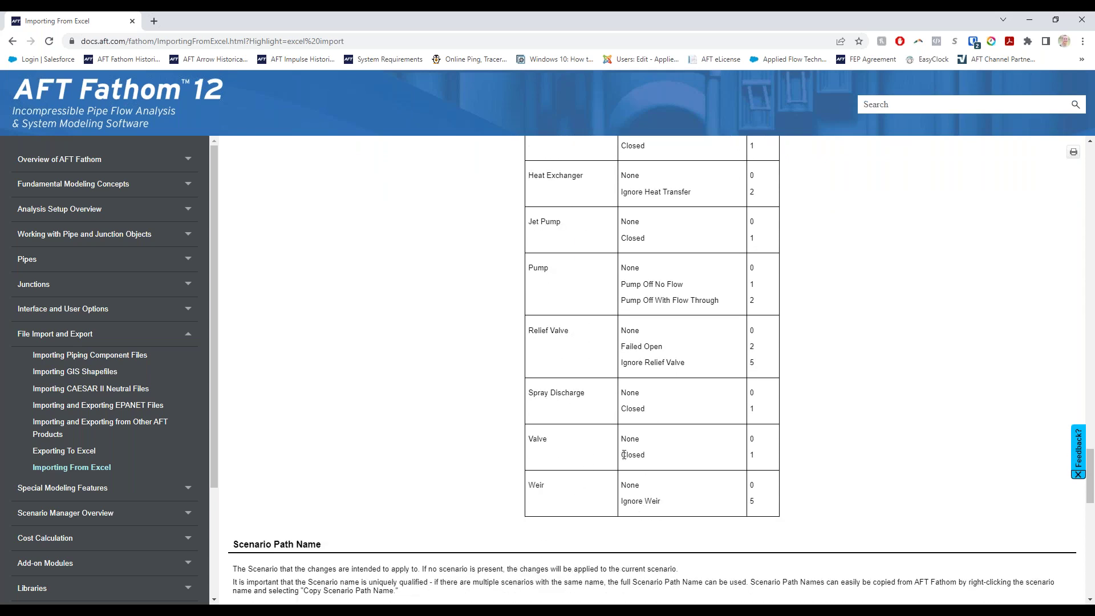
drag(623, 455, 645, 455)
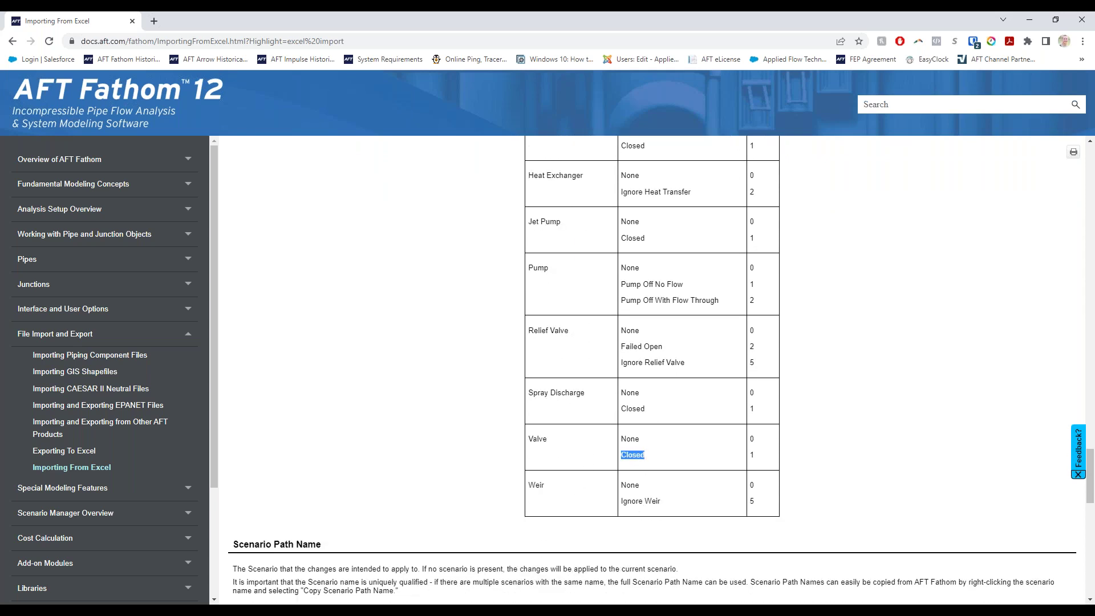
double_click(751, 454)
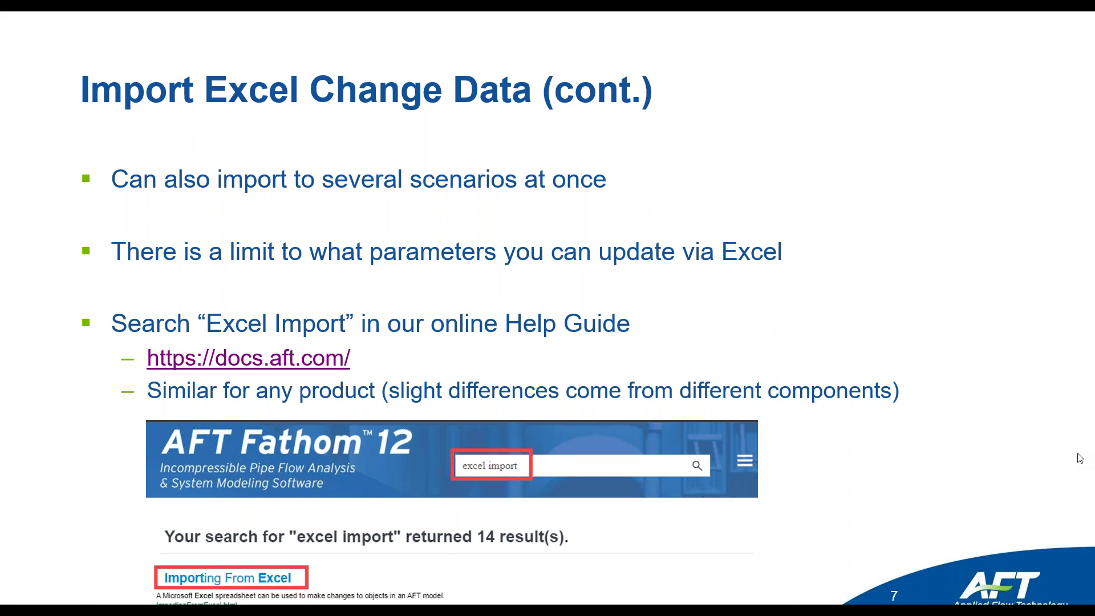
- Switch to the Excel Webinar_Basics model in AFT Fathom and create a child scenario named Case 1 under Base Scenario
key(alt+Tab)
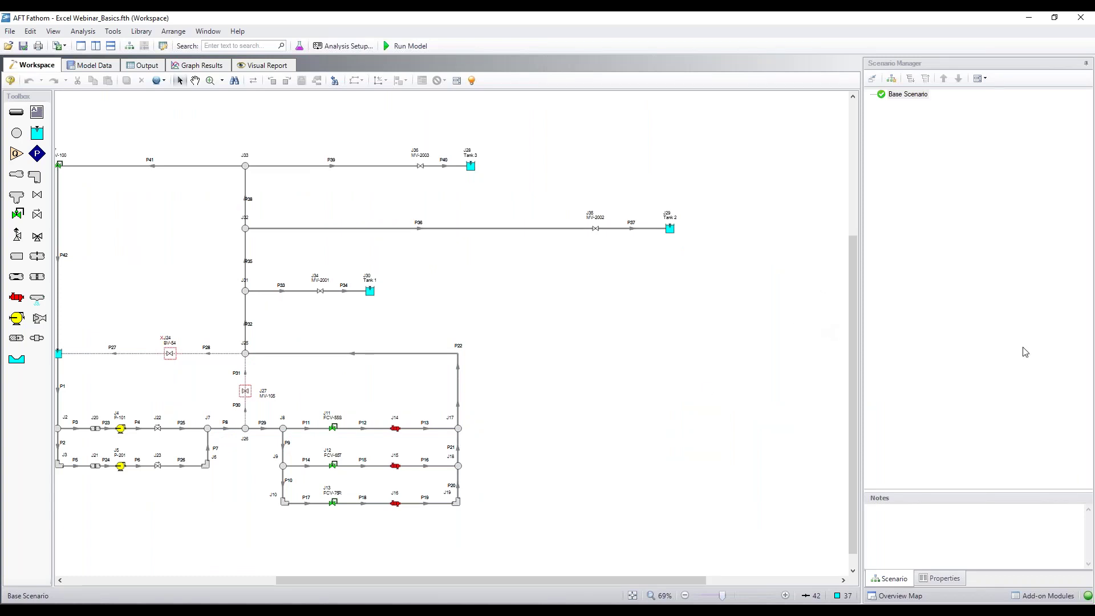
click(912, 99)
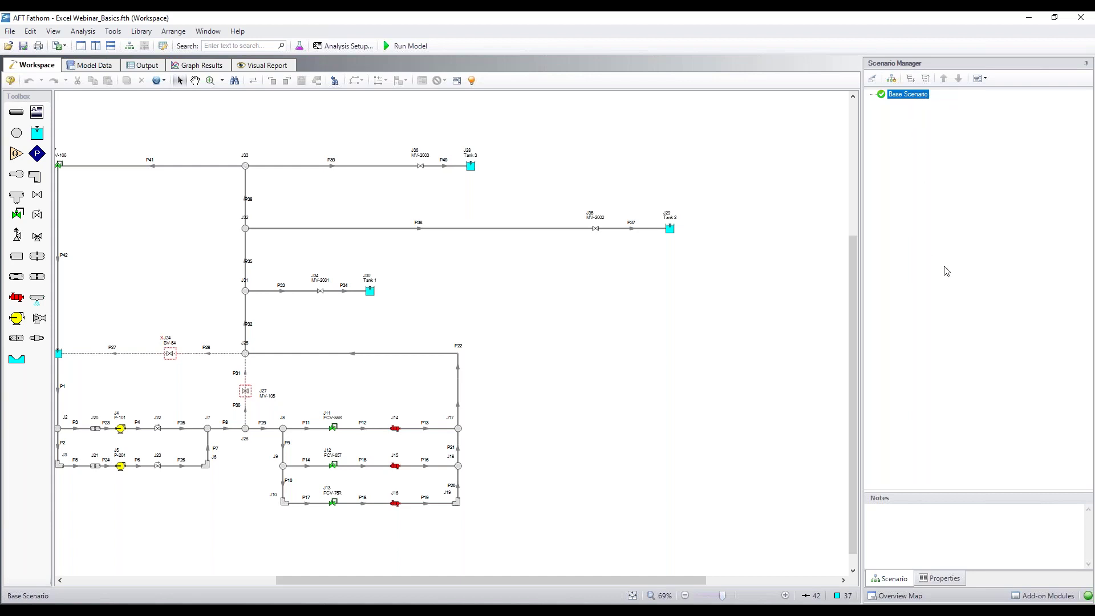
right_click(906, 99)
click(937, 120)
text(Case 1)
key(Return)
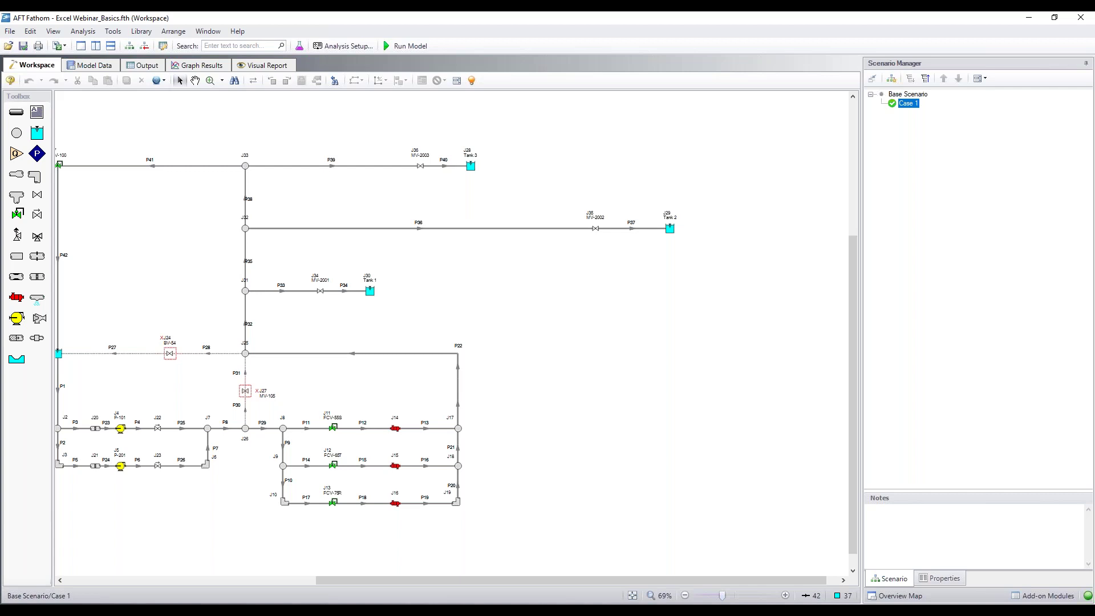
- Minimize the Excel Webinar_Basics model and bring up the Excel Webinar_Mass Import model in a maximized window
key(alt+Tab)
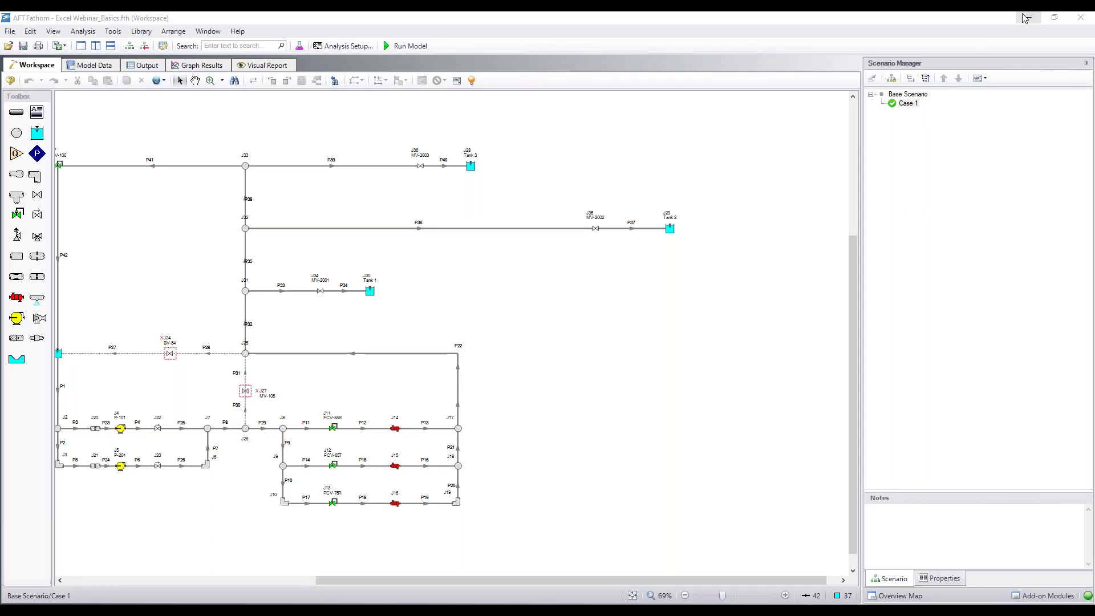
click(1024, 18)
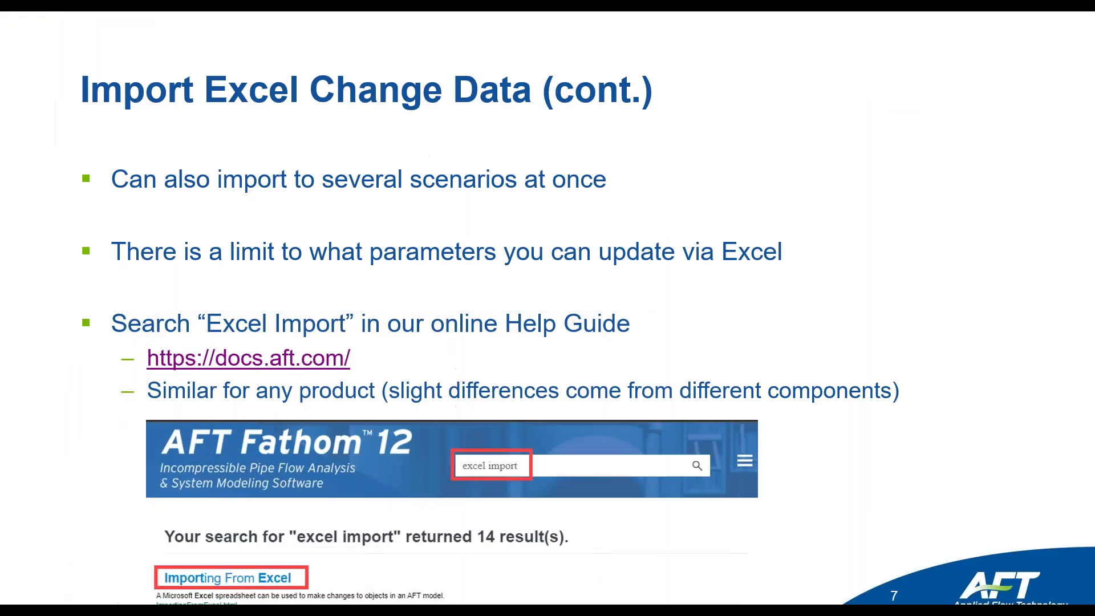
drag(699, 222, 689, 16)
- Look through the child scenarios under Base Scenario, from Full Delivery down to Recycle Open with Bypass
click(916, 106)
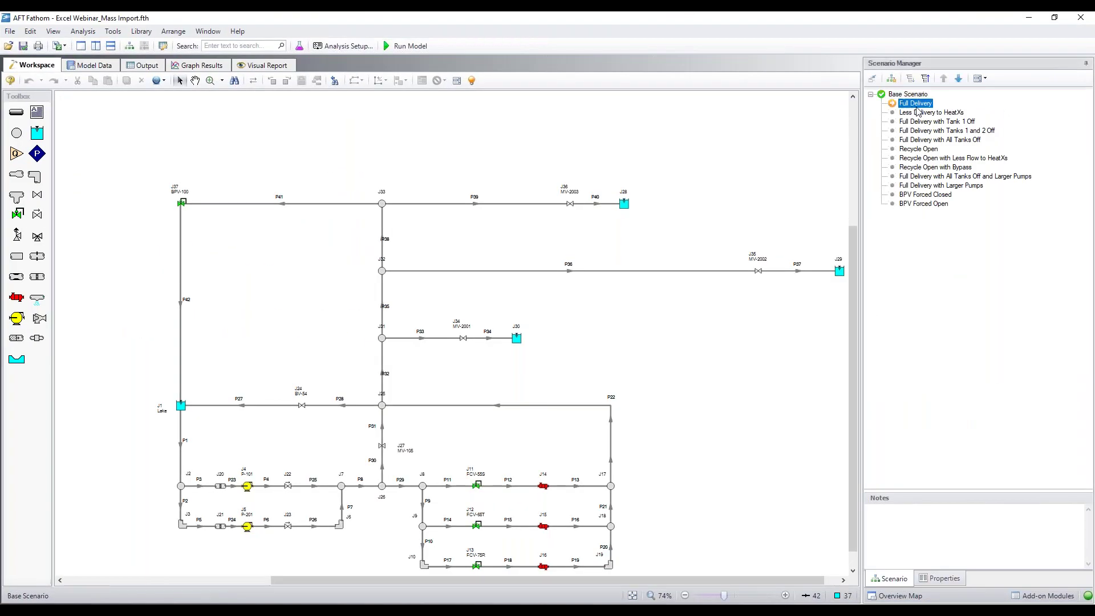
click(763, 365)
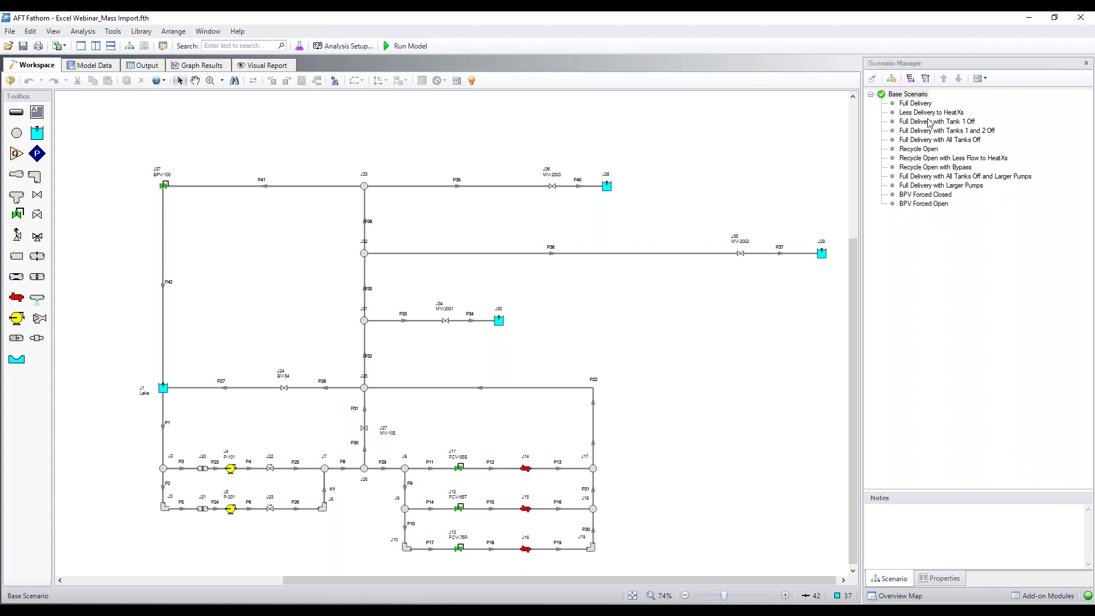
click(911, 105)
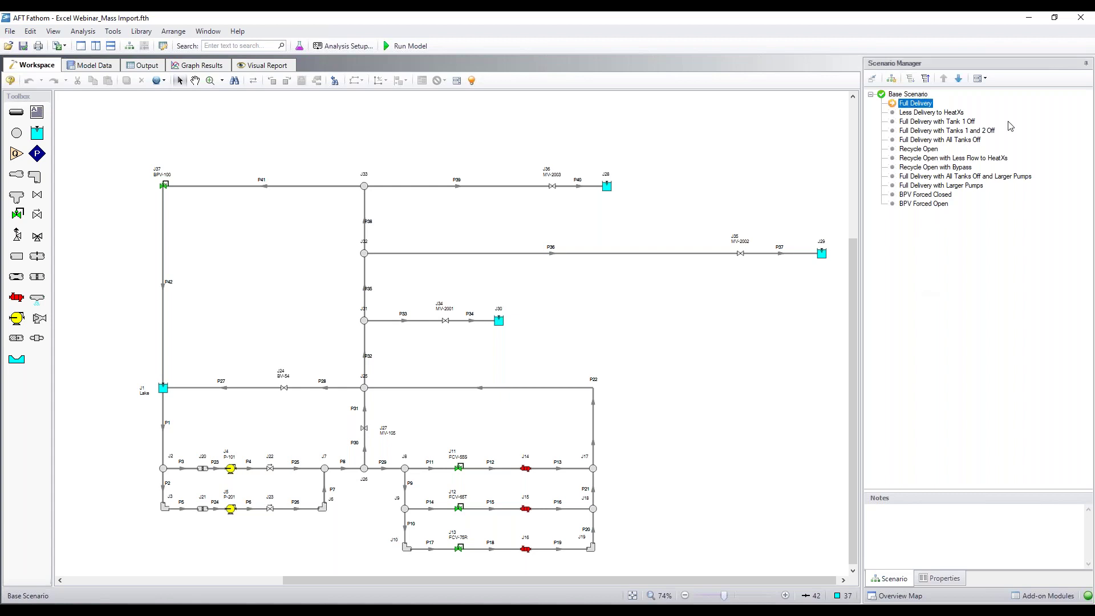
key(Down)
key(Down)
key(Down)
key(Up)
key(Up)
key(Up)
key(alt+Tab)
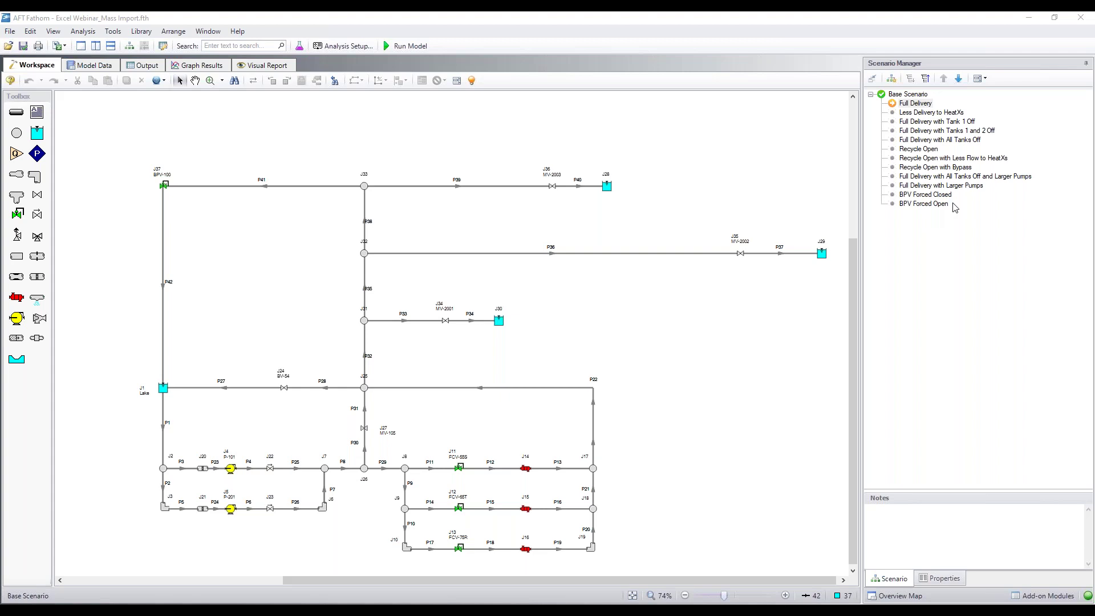
double_click(916, 112)
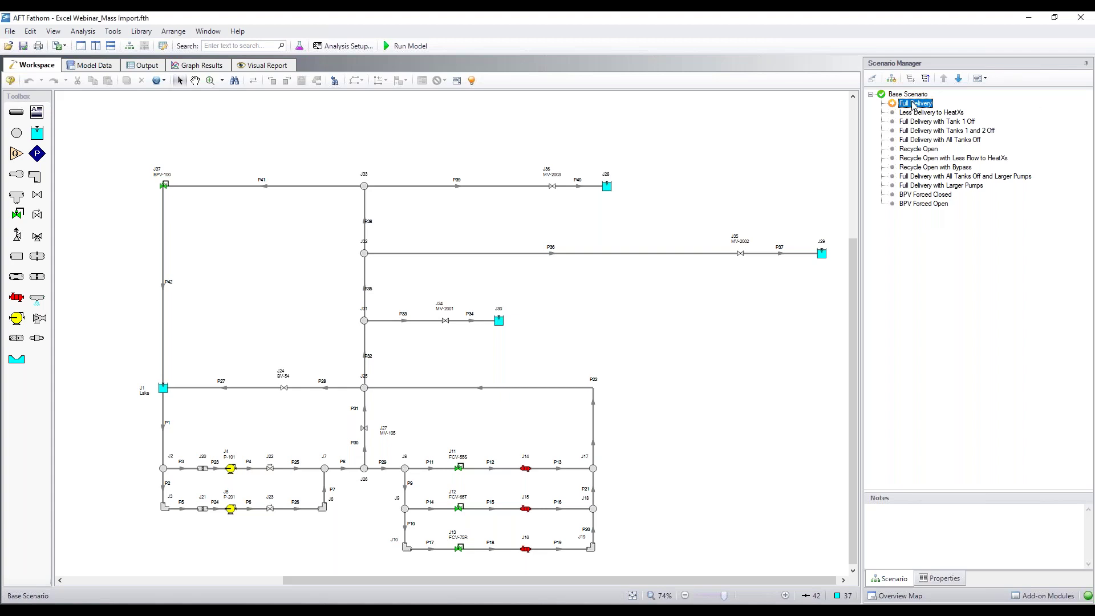
double_click(915, 122)
double_click(915, 131)
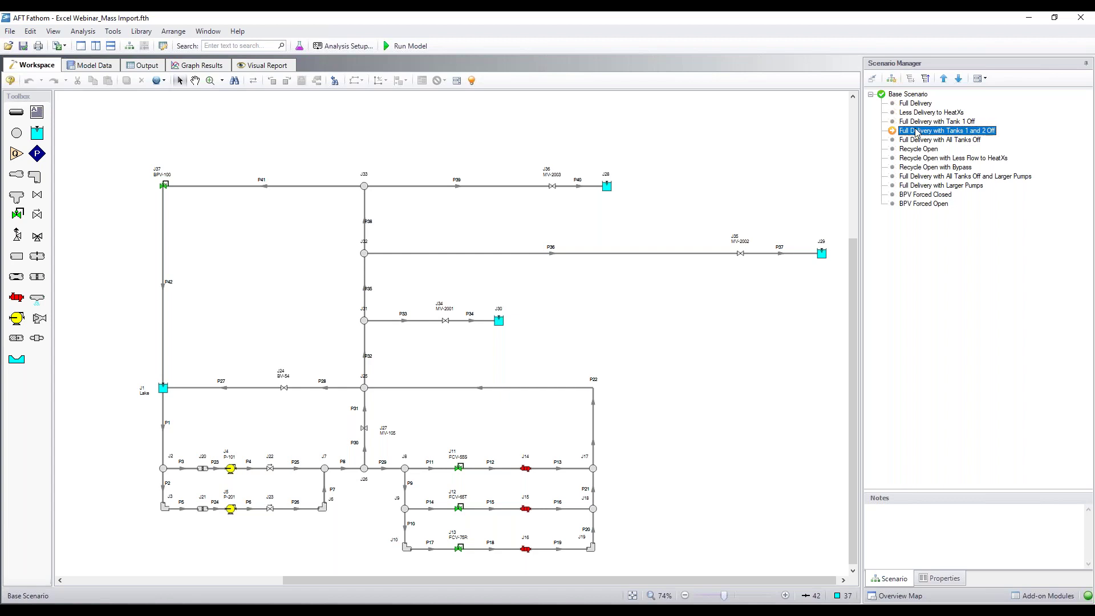
double_click(914, 140)
click(914, 150)
click(914, 149)
double_click(915, 159)
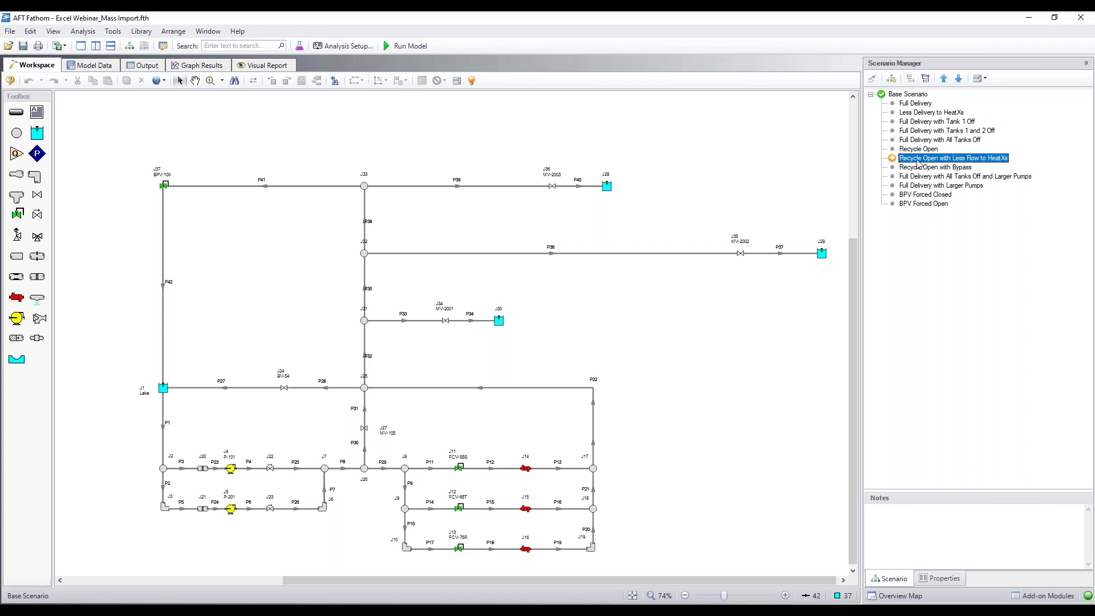
double_click(930, 169)
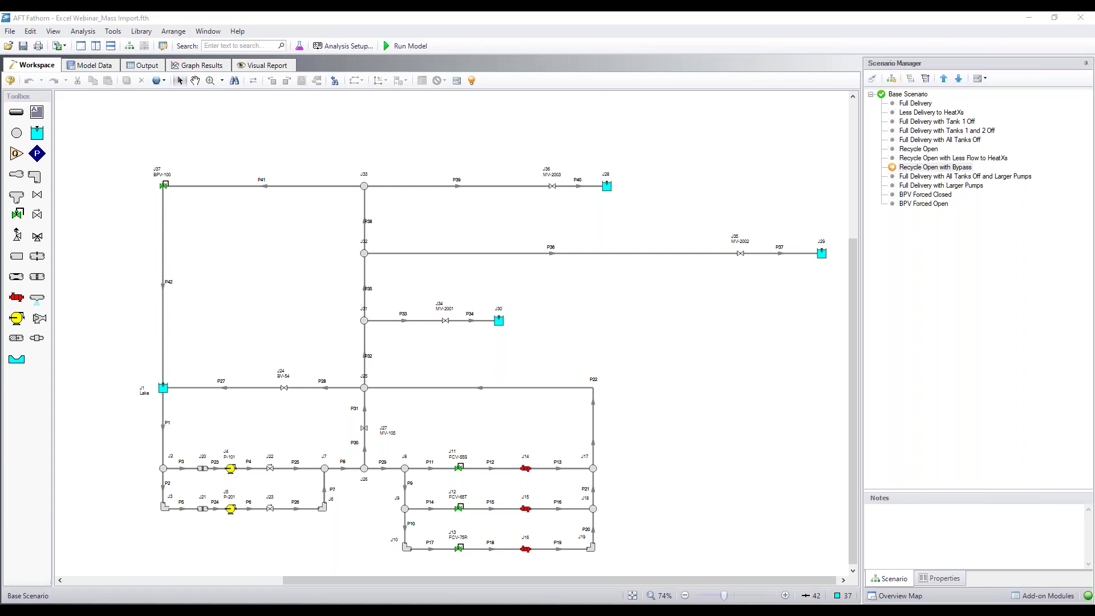
- Maximize the 1.3.1 Mass Component Change Prep workbook and examine its scenario columns and the full scenario names in row 3
drag(1094, 181, 686, 11)
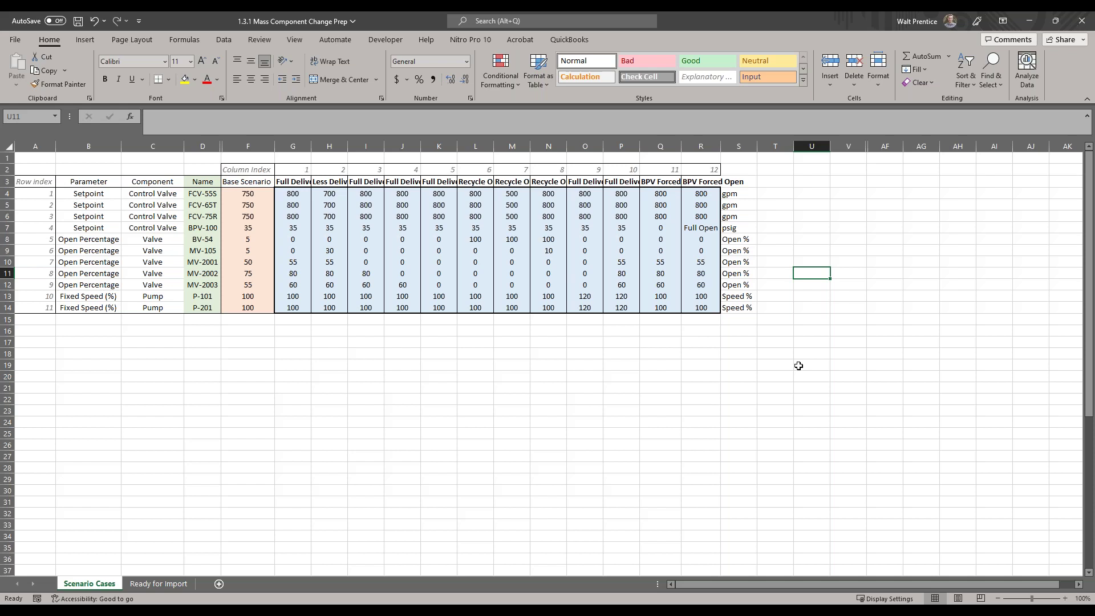
drag(294, 193, 715, 311)
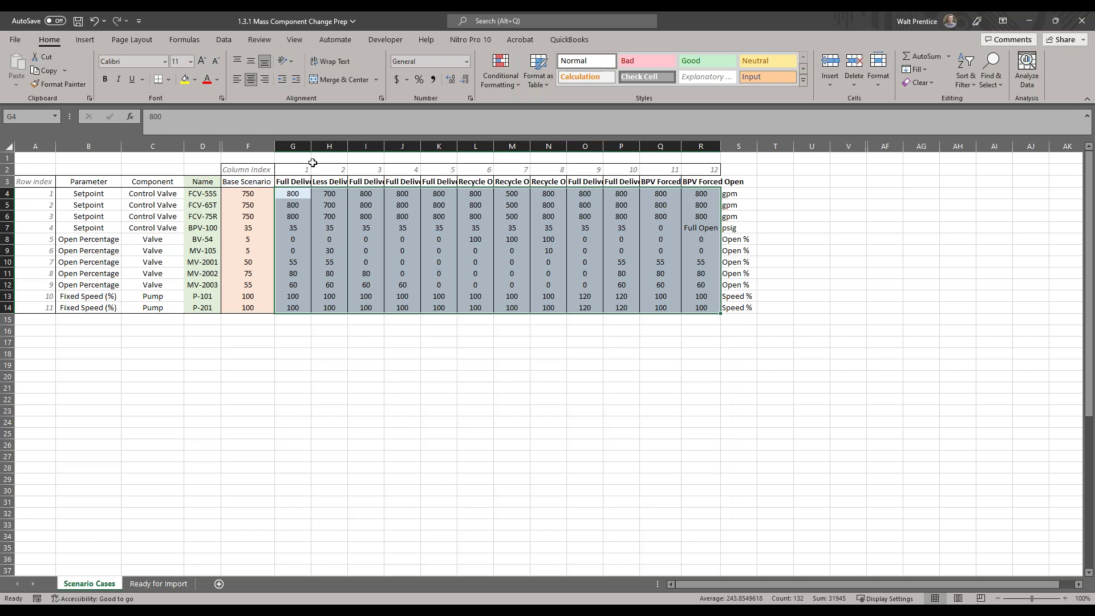
click(299, 146)
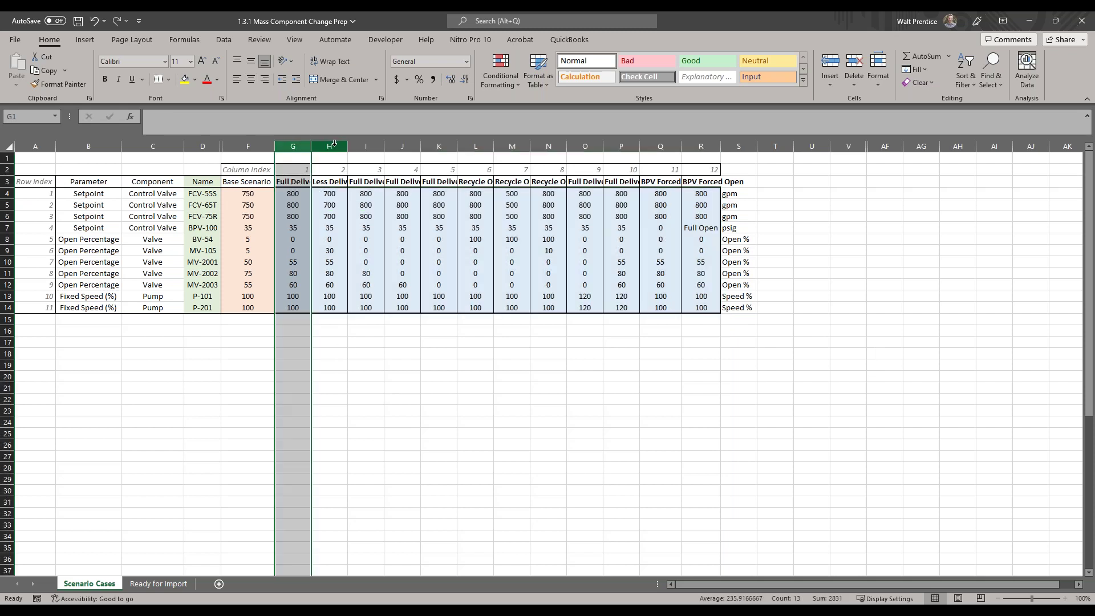
ctrl+click(334, 146)
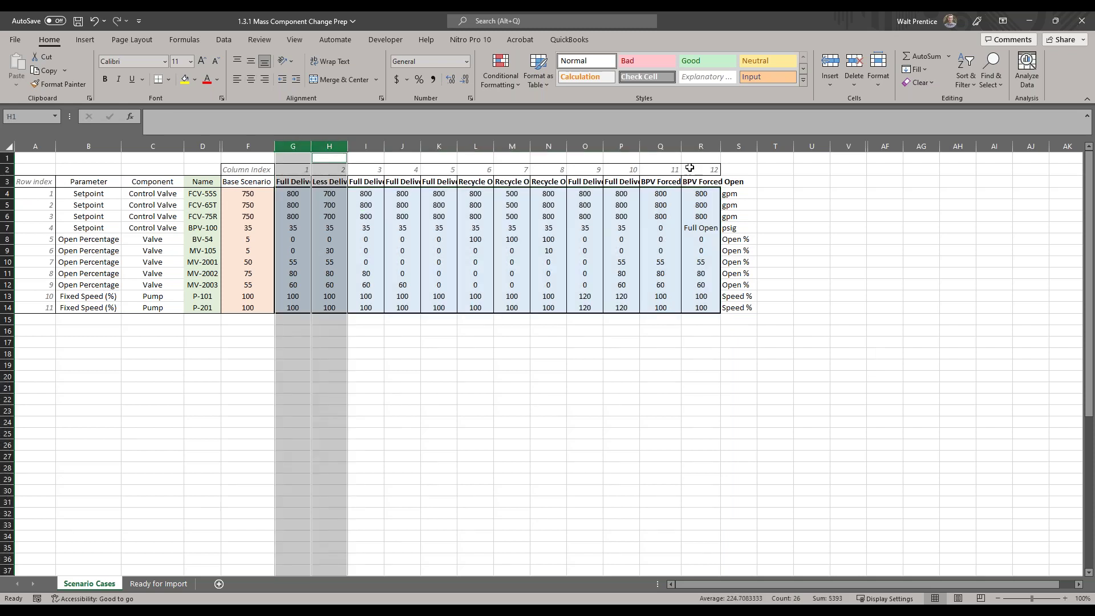
click(294, 182)
click(333, 186)
click(372, 182)
click(412, 182)
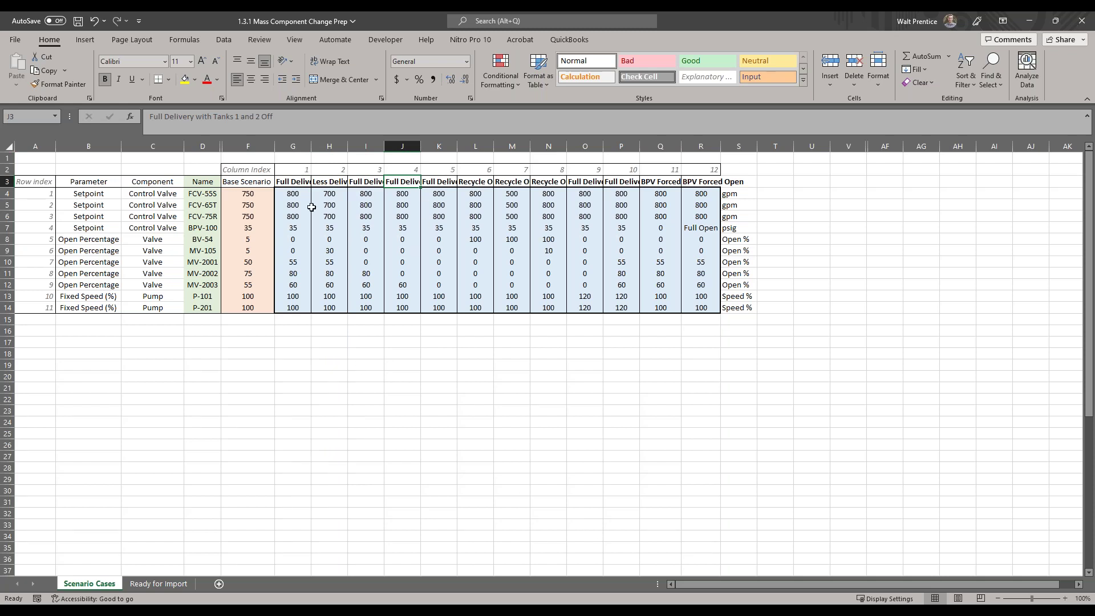
- Compare the Full Delivery and Less Delivery to HeatXs component values, and review the whole block of scenario values G4:R14
drag(293, 193, 292, 309)
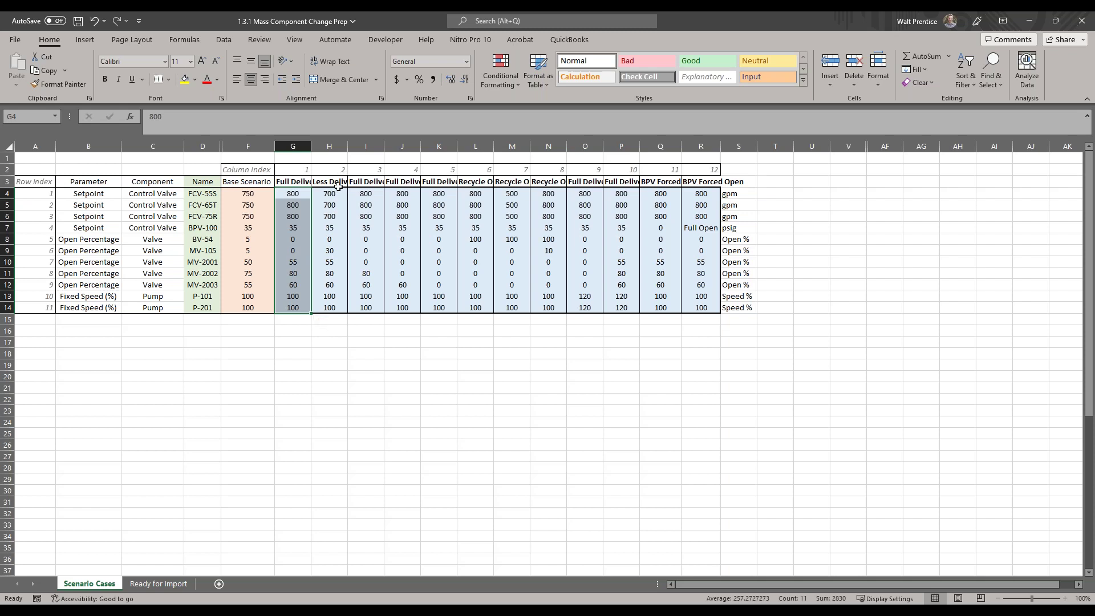
drag(336, 194, 340, 216)
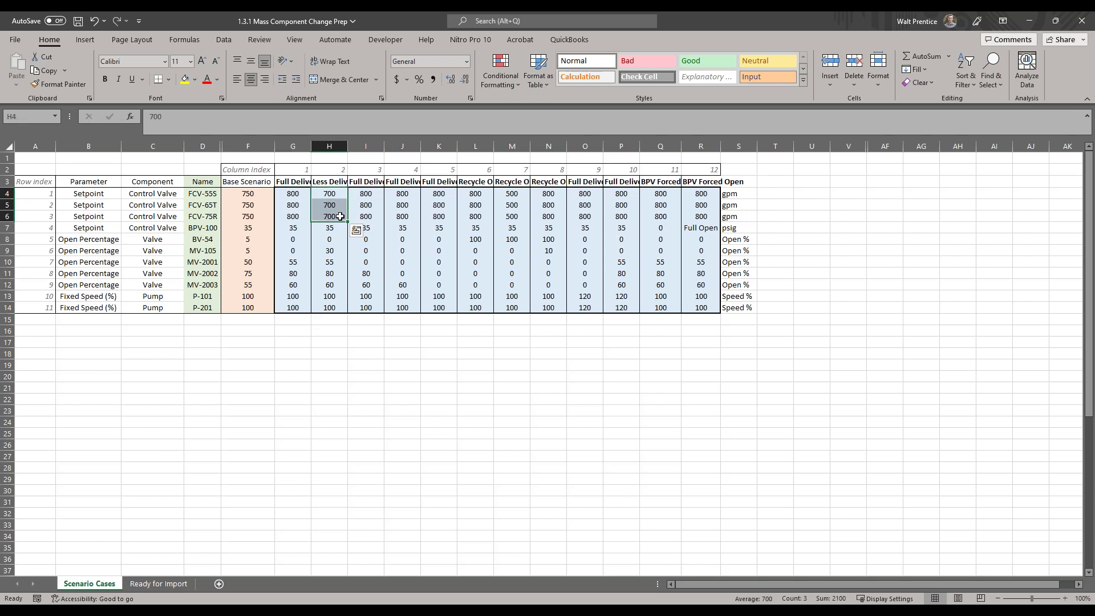
click(335, 253)
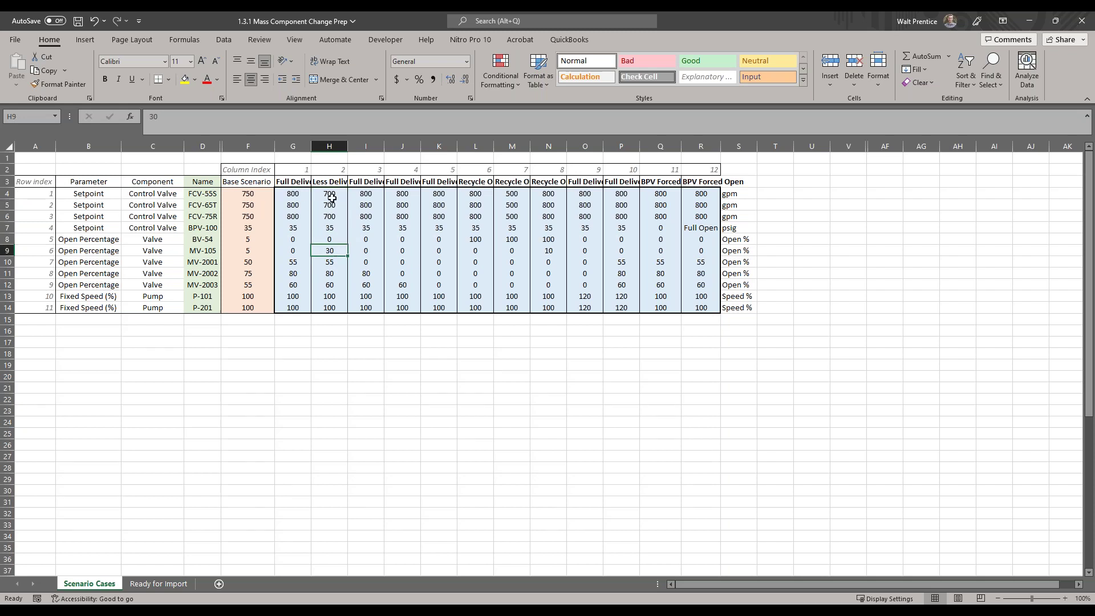
click(298, 194)
drag(298, 193, 297, 307)
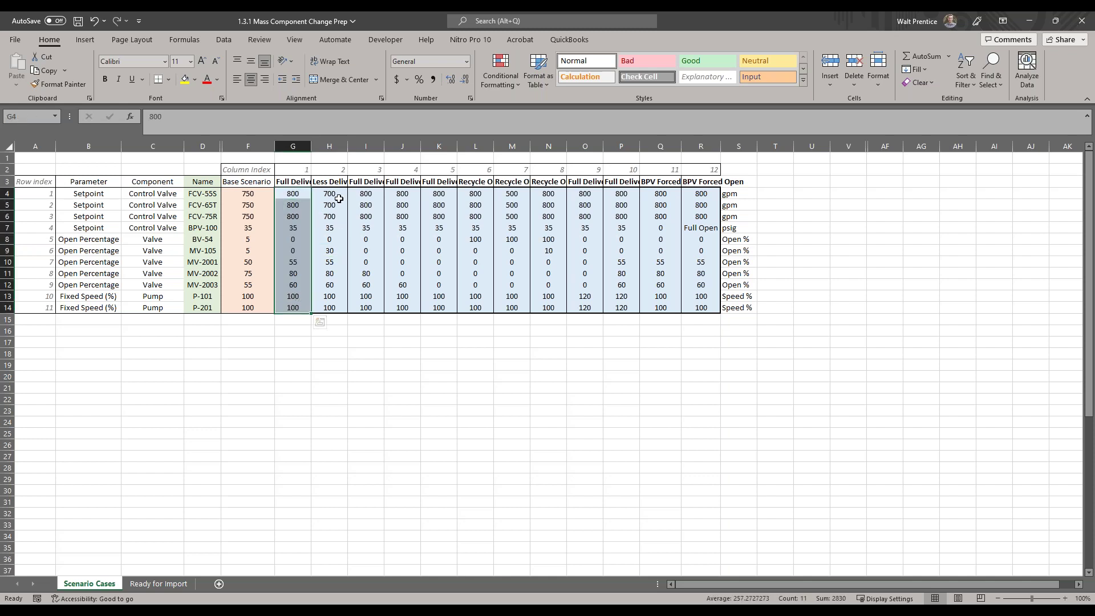
drag(339, 194, 336, 274)
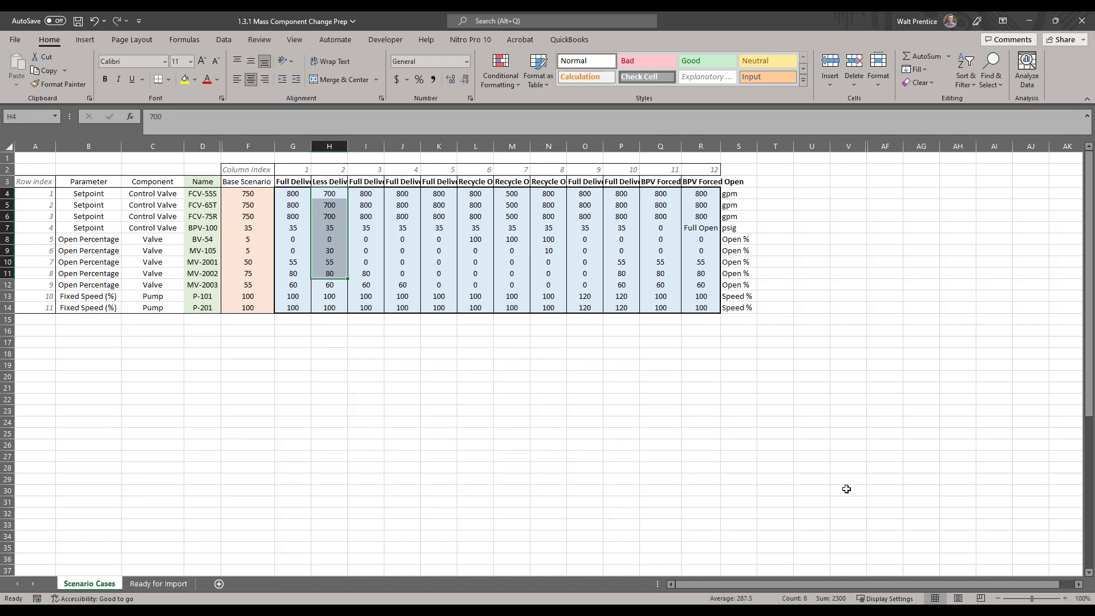
click(768, 444)
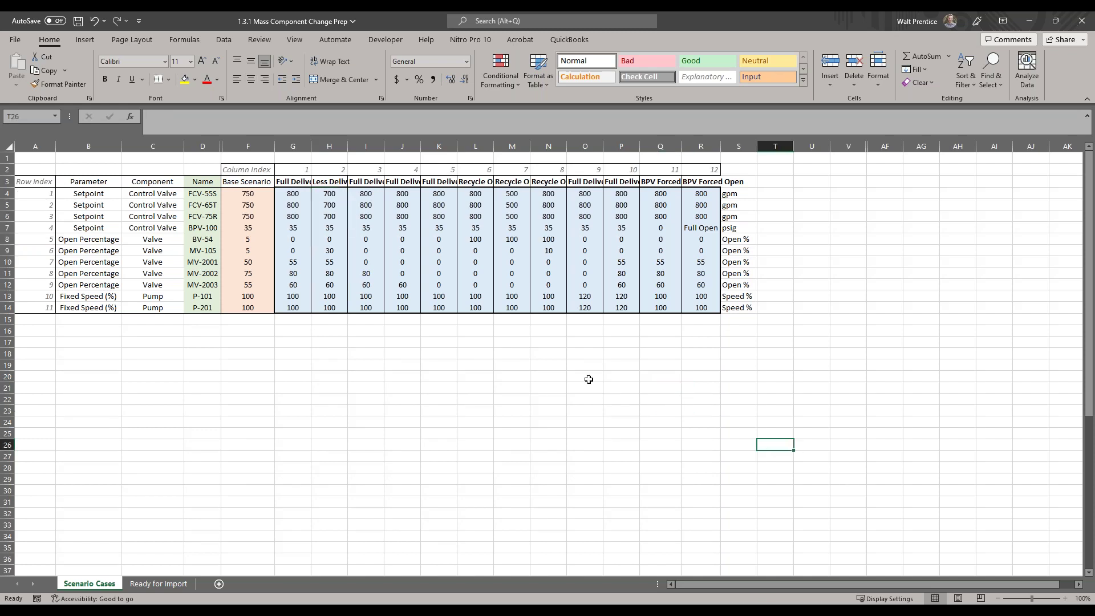
drag(292, 194, 712, 312)
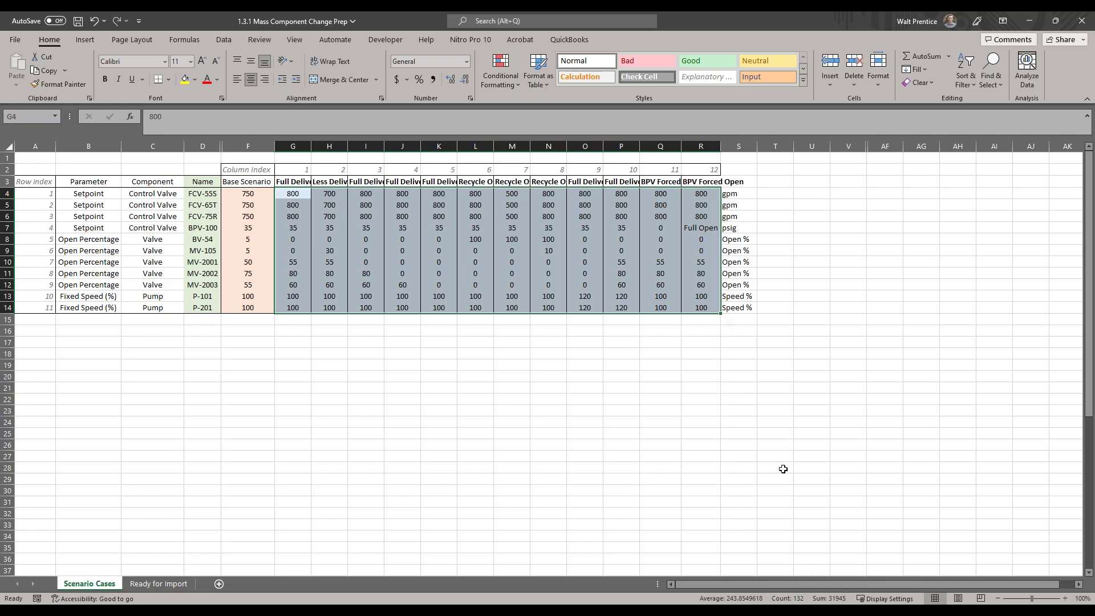
- Switch to the 1.2 Excel Change Data workbook, maximize its window and review the existing change rows
click(460, 613)
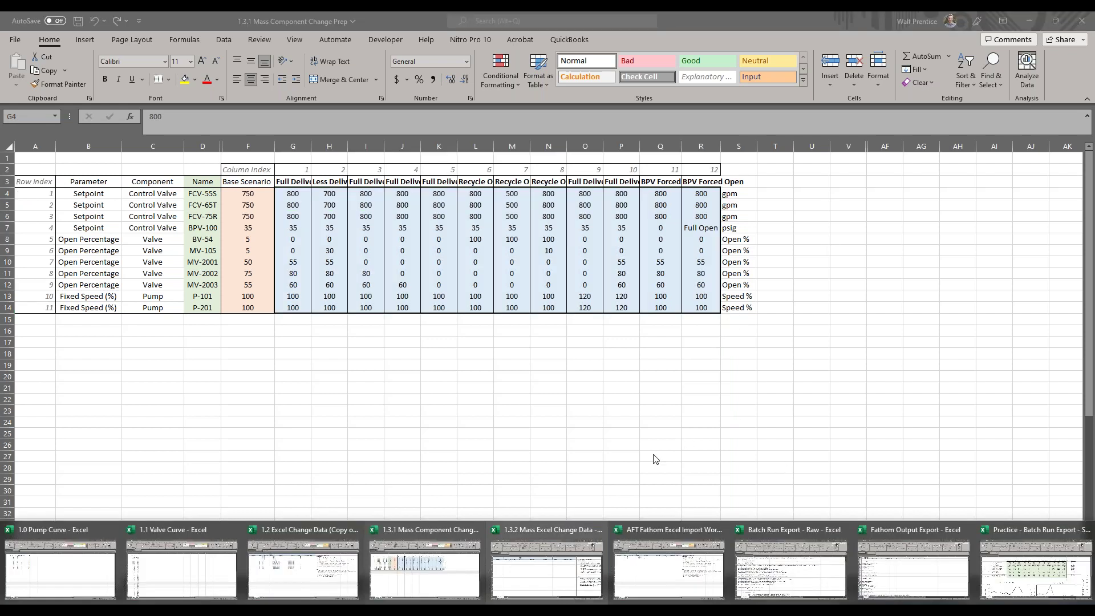
click(300, 575)
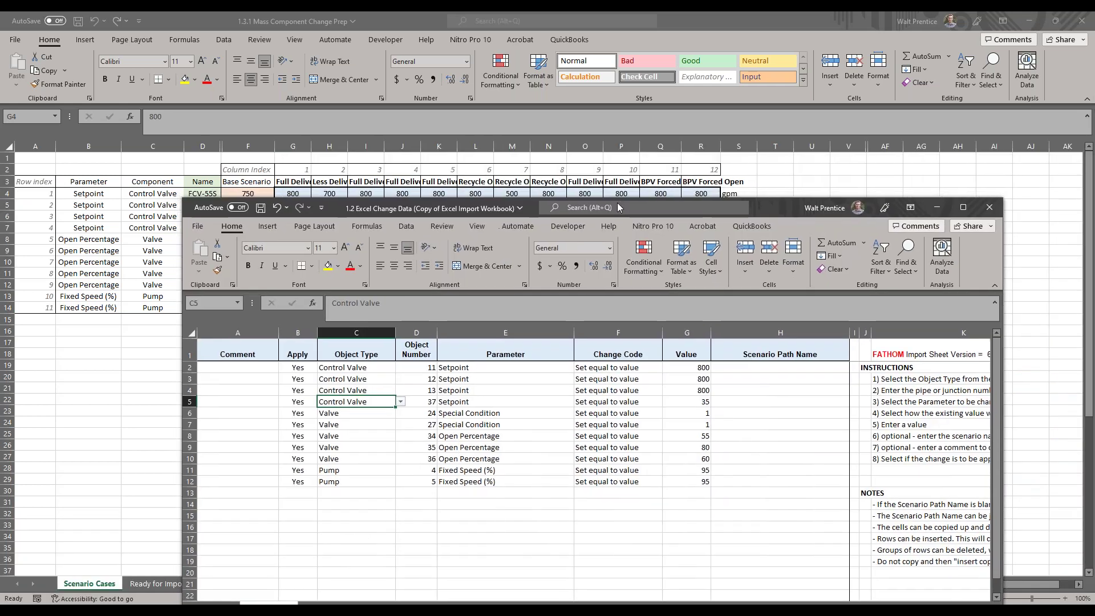
drag(611, 178, 608, 11)
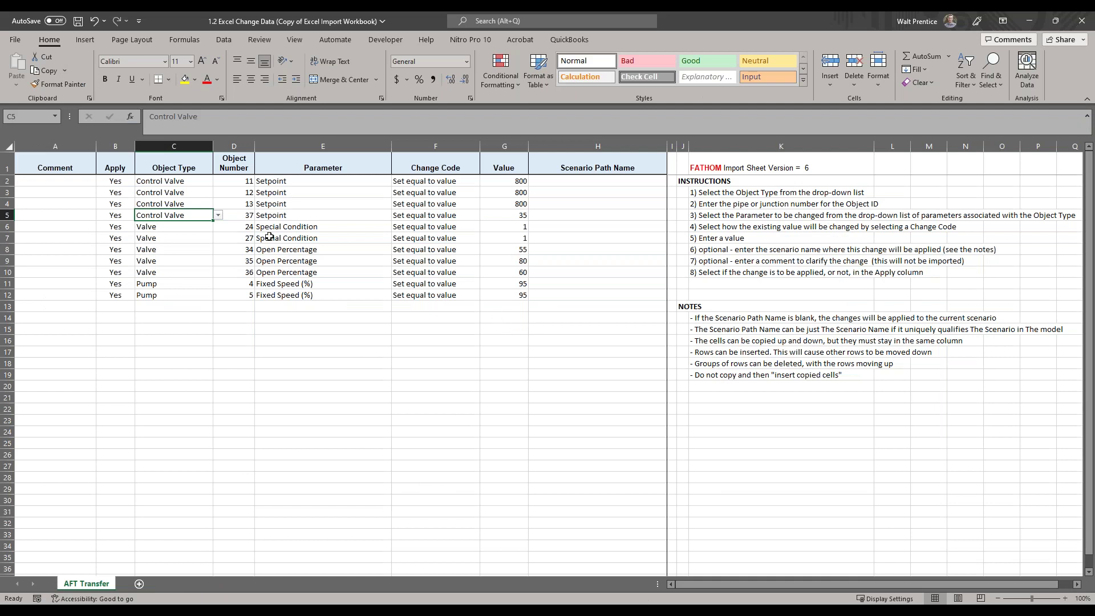
click(8, 182)
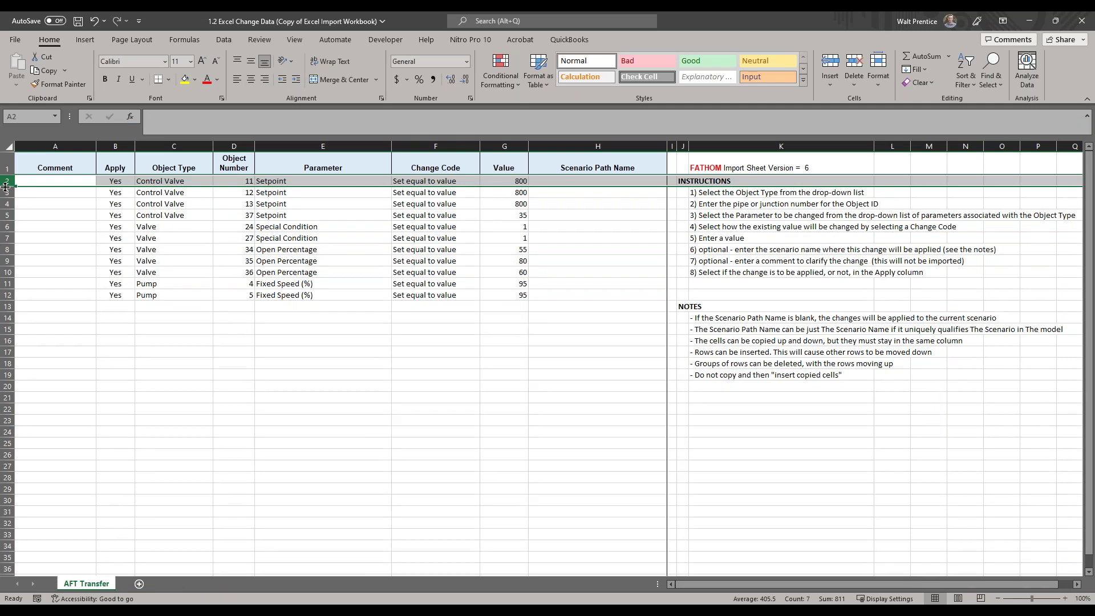
drag(6, 192, 6, 466)
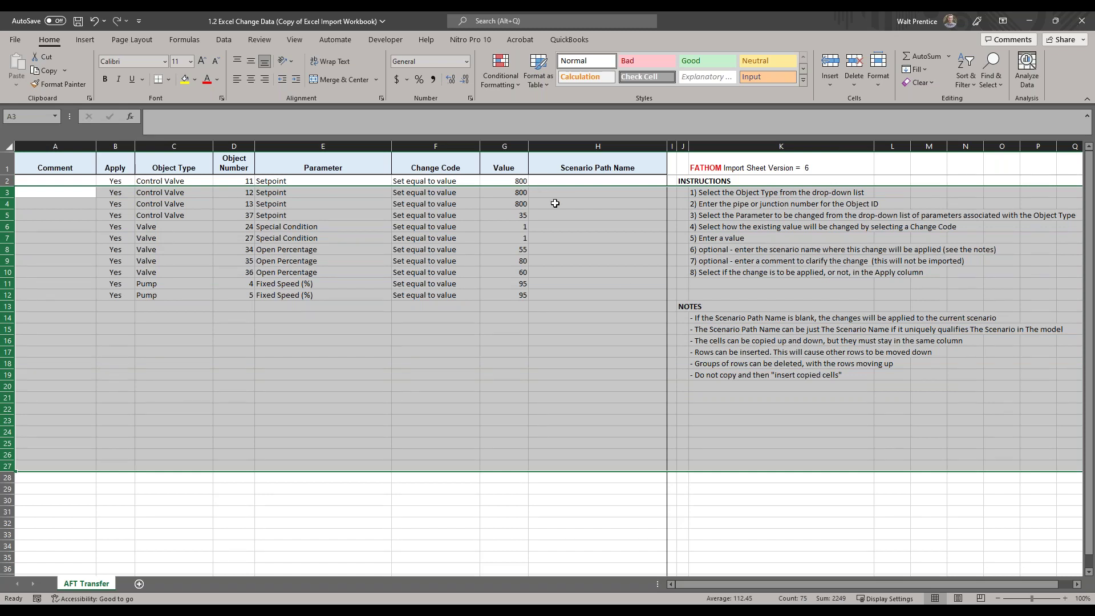
click(626, 284)
- Copy the change rows B2:G12 and paste them below twice, starting at B13 and B24
drag(116, 181, 522, 296)
key(ctrl+c)
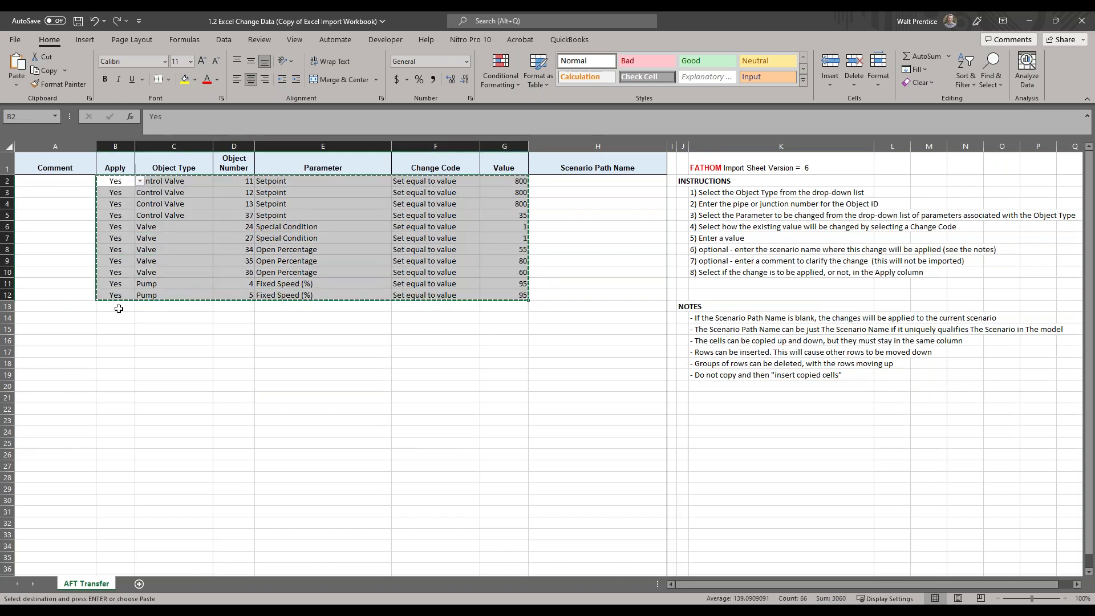
click(116, 306)
key(ctrl+v)
click(119, 432)
key(ctrl+v)
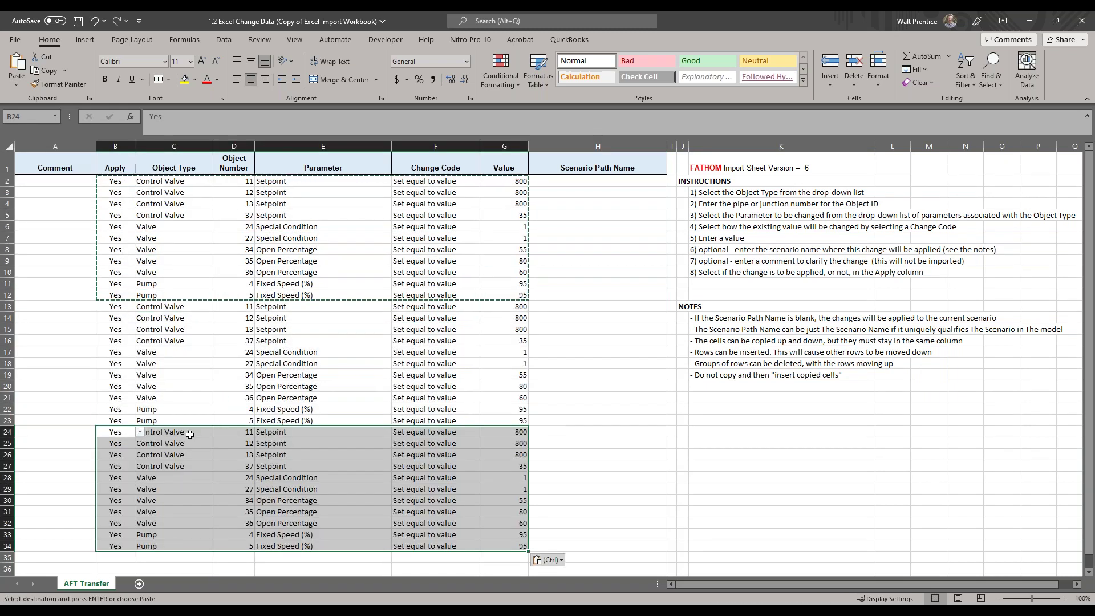
- Examine the Value cells of the two pasted blocks, G13:G23 and G24:G34
click(516, 306)
drag(524, 363, 516, 546)
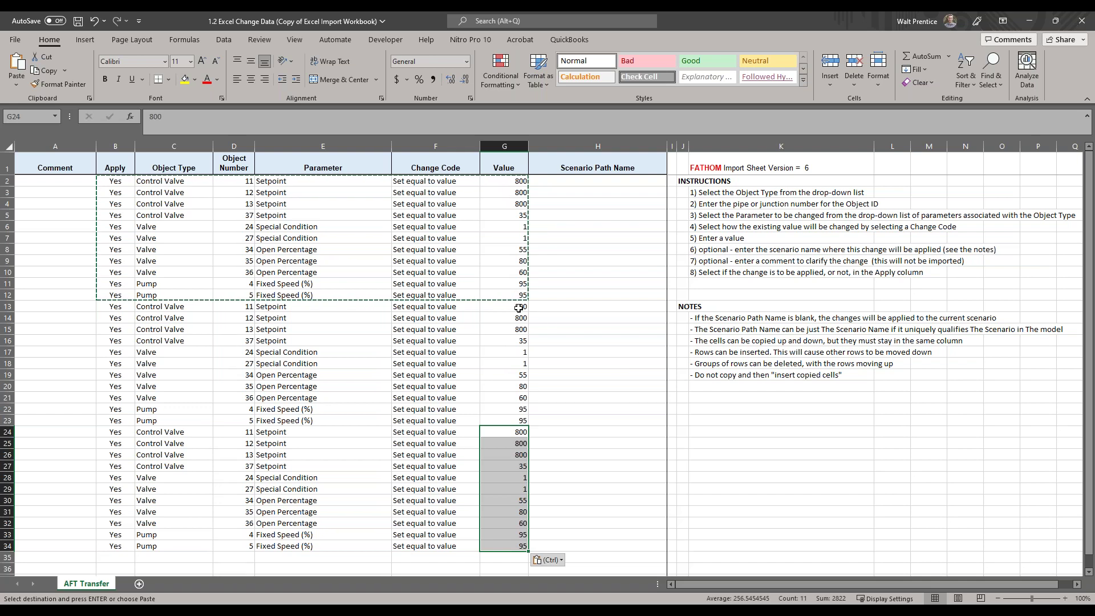
drag(518, 307, 516, 420)
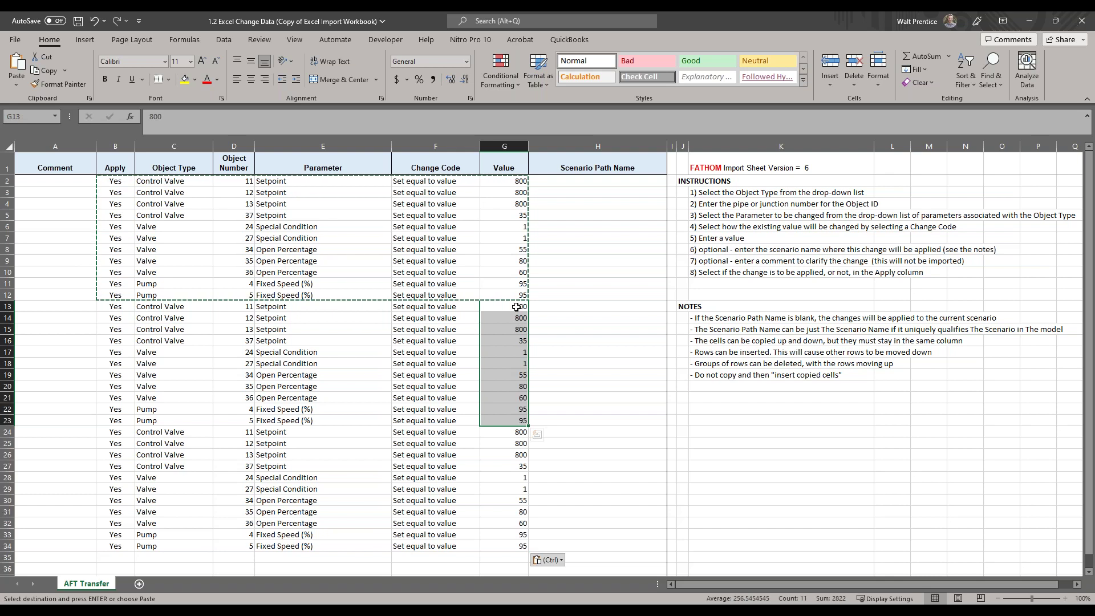
click(519, 308)
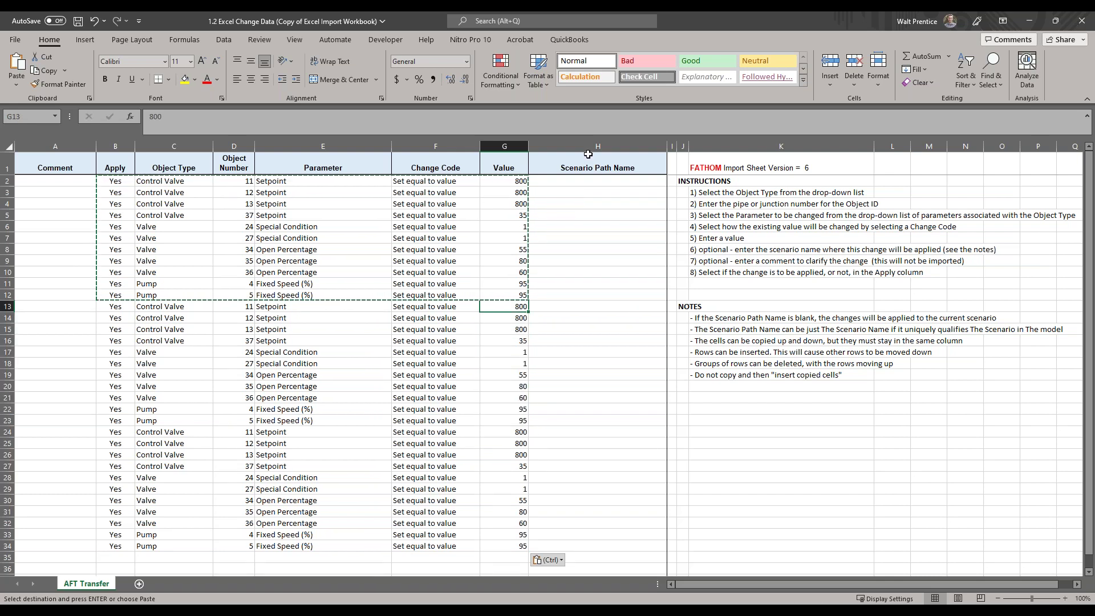
- Check the empty Scenario Path Name cells of the second block, and set the Value cells G13 to 700 and G14 to 750
click(580, 186)
mouse_move(580, 186)
mouse_down()
mouse_move(569, 431)
mouse_move(576, 421)
mouse_up()
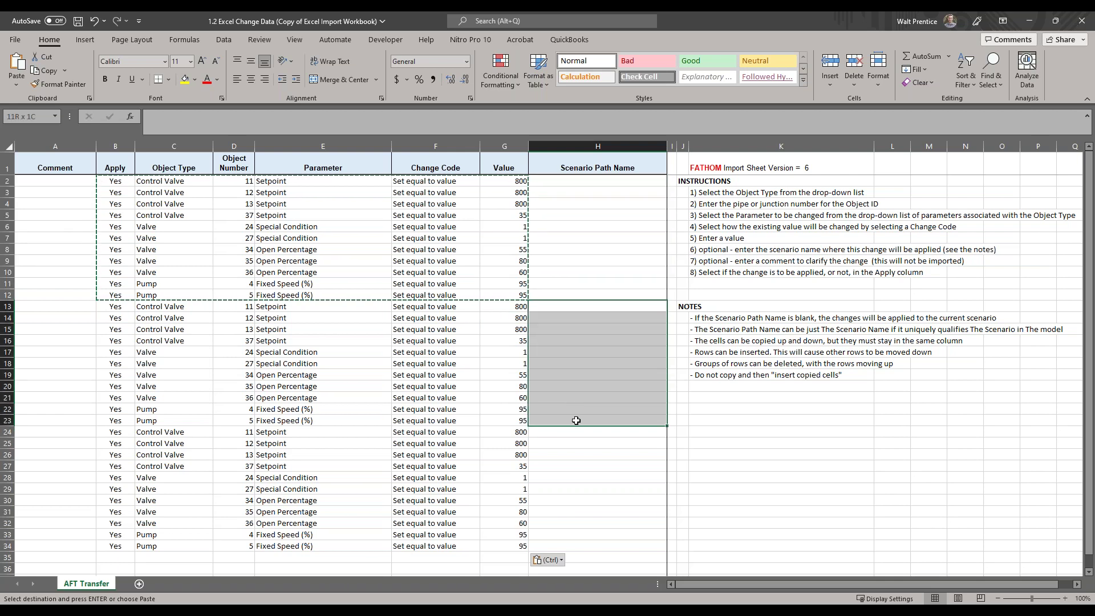
click(409, 412)
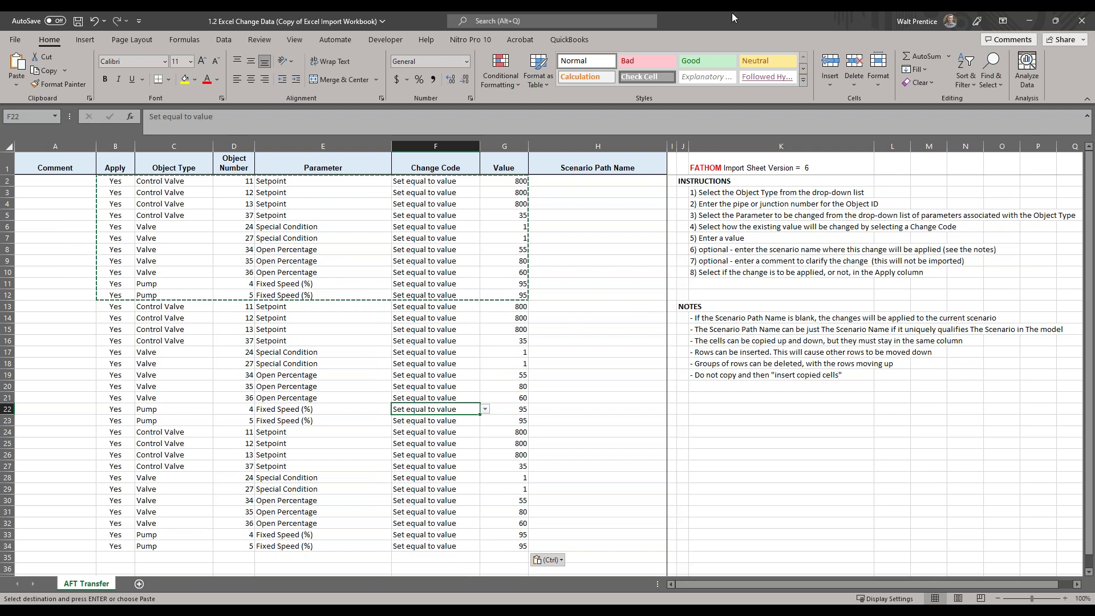
click(507, 307)
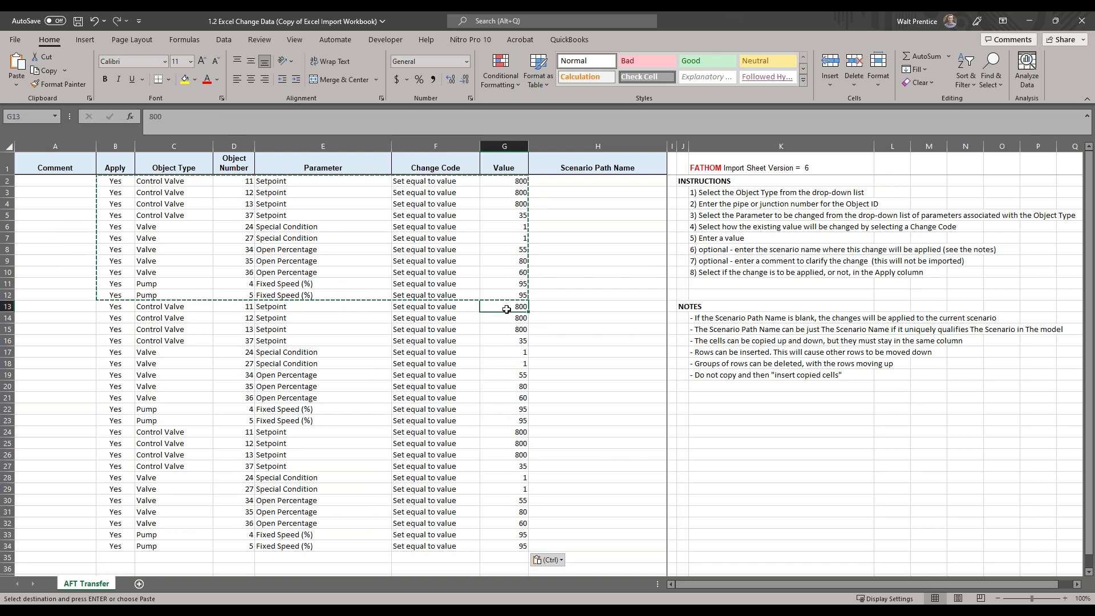
text(800700)
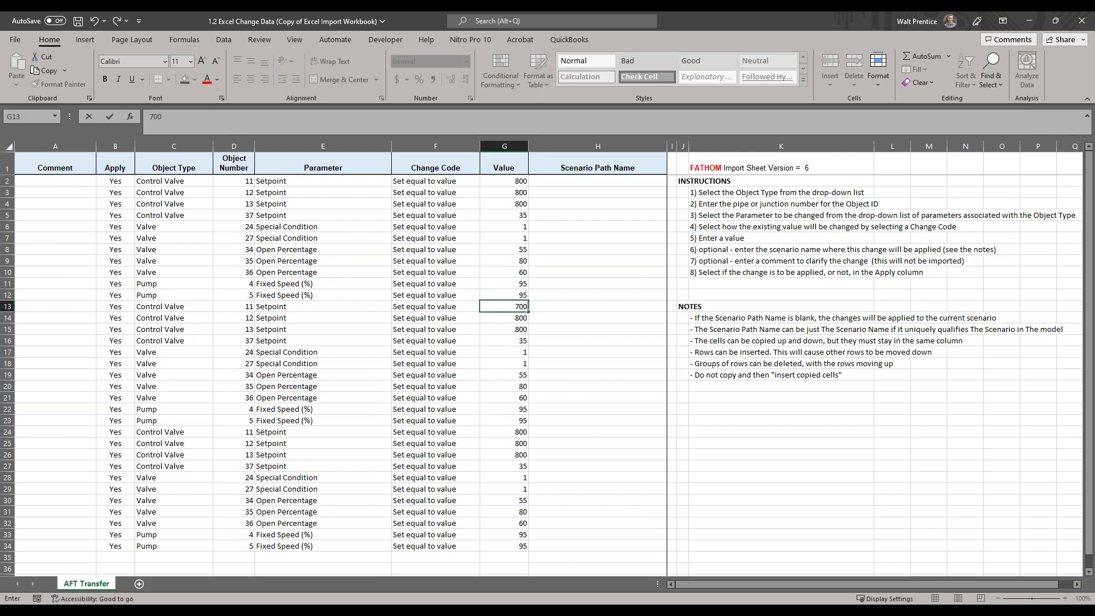
key(Return)
text(750)
click(607, 330)
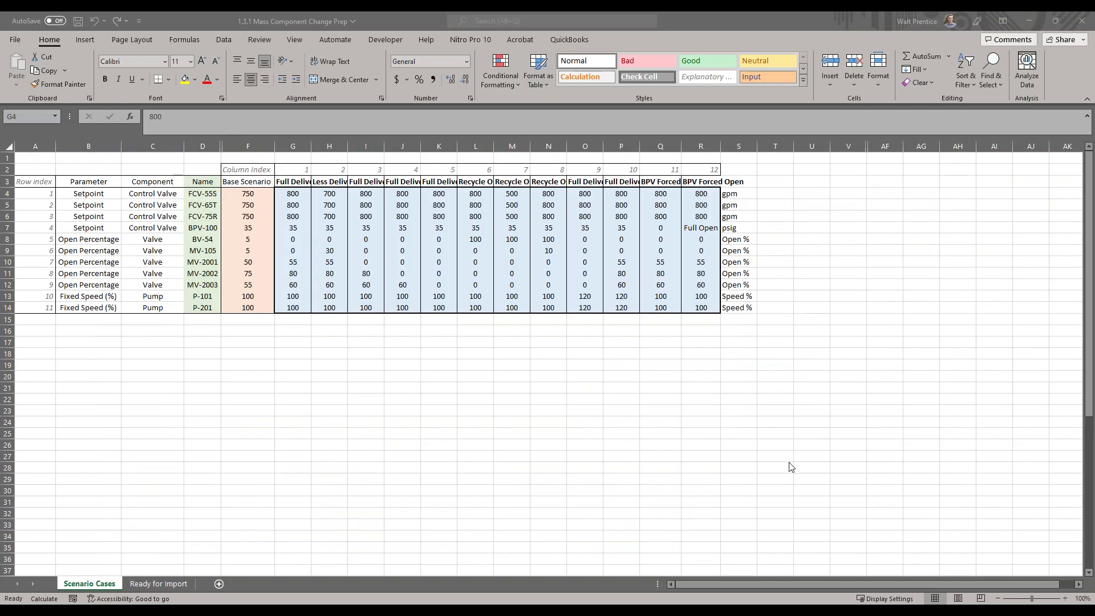
- Compare against the scenario table in the other workbook, and review all change rows B2:H34 in the 1.2 Excel Change Data workbook
click(789, 455)
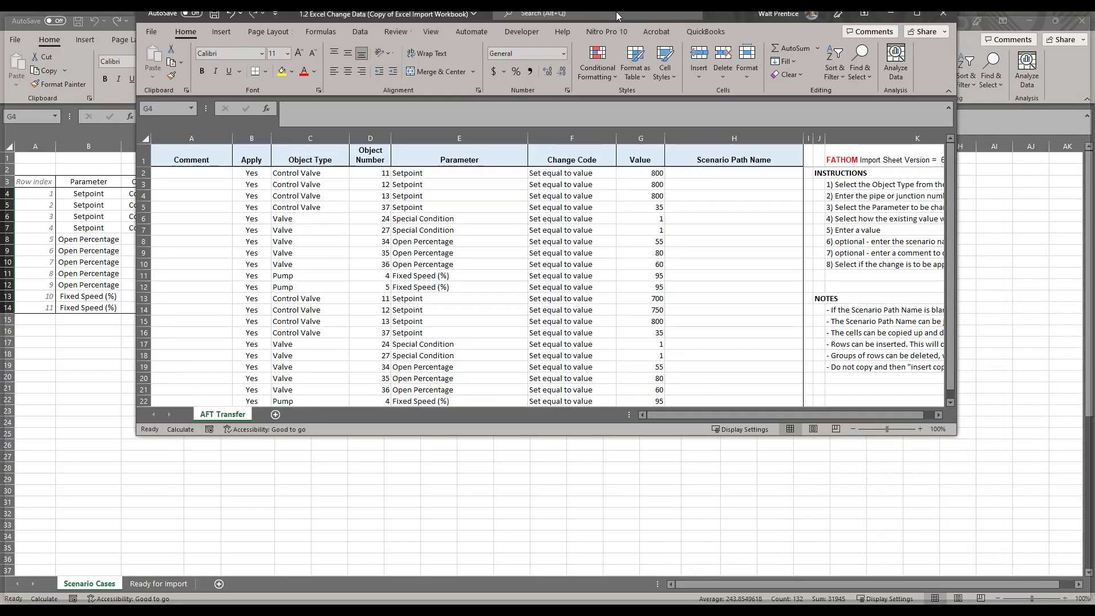
drag(616, 11, 616, 12)
click(626, 329)
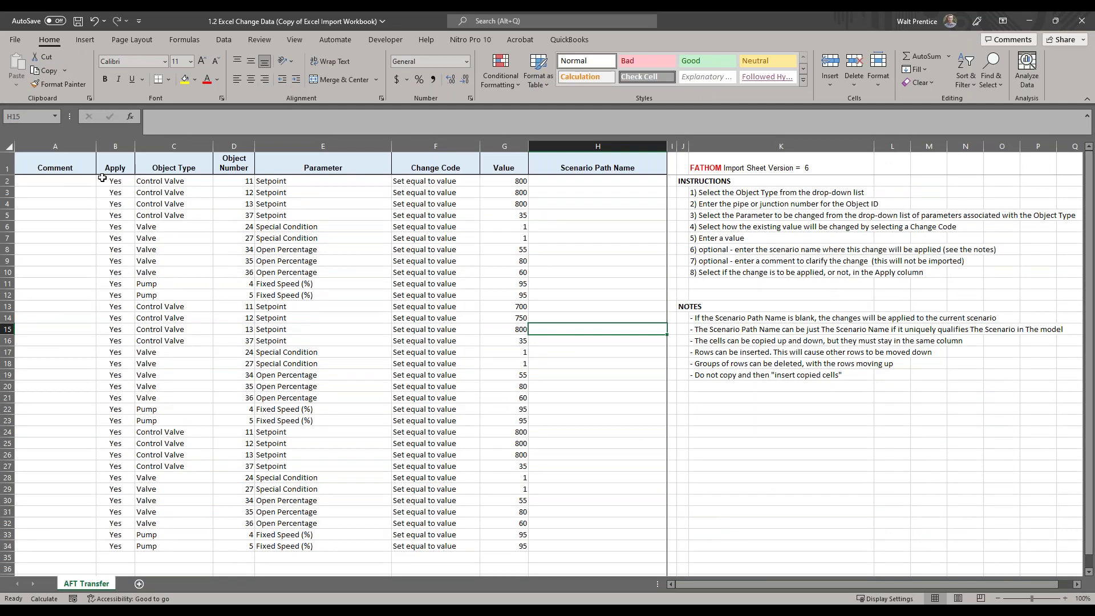
drag(103, 181, 611, 544)
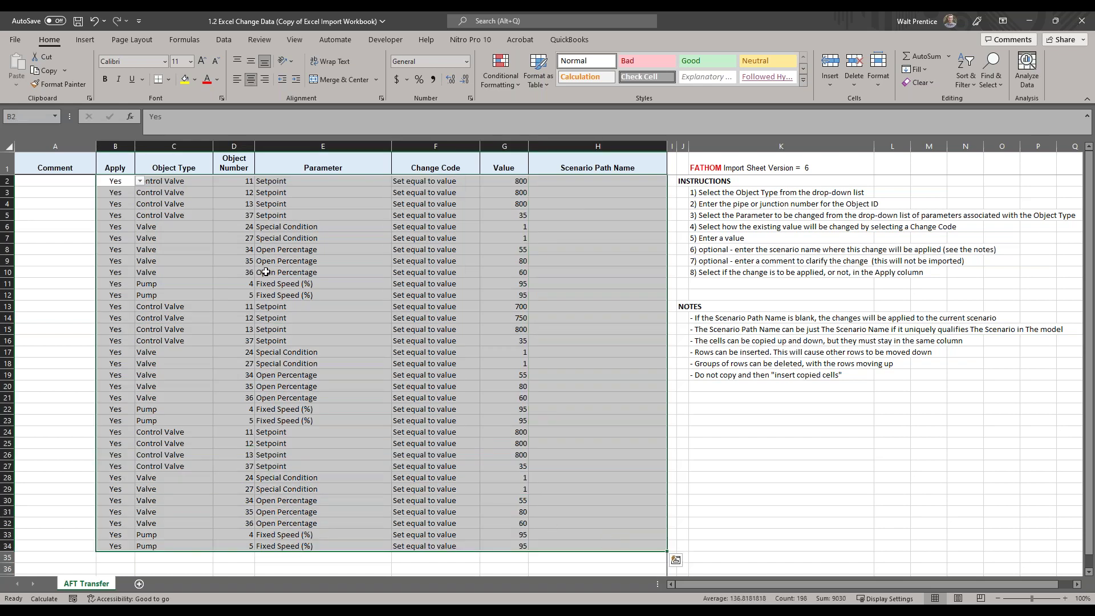
scroll(463, 302, down, 3)
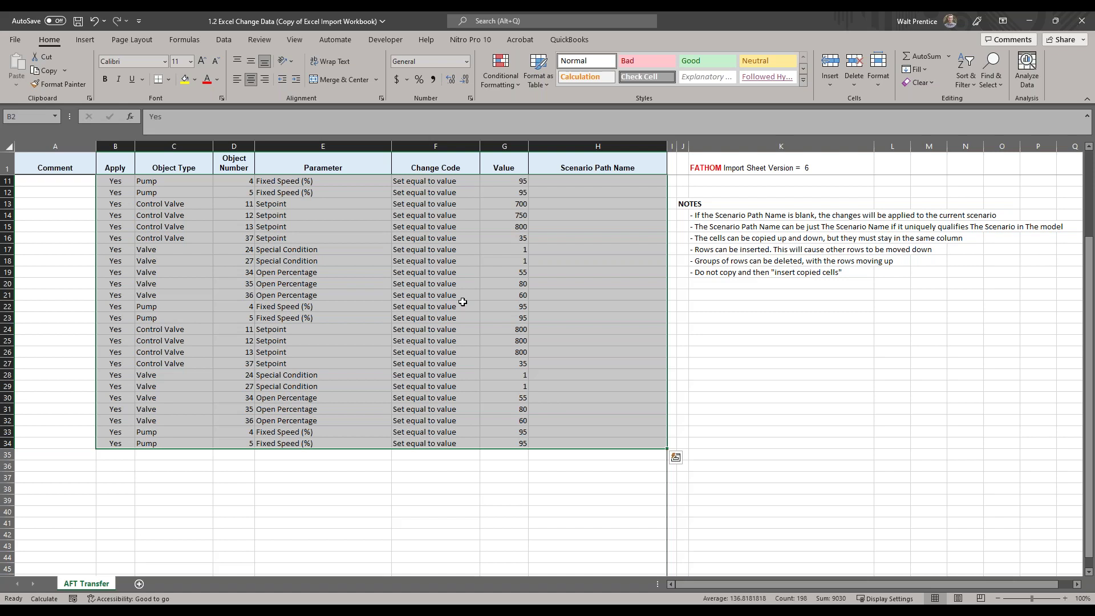
scroll(463, 301, up, 3)
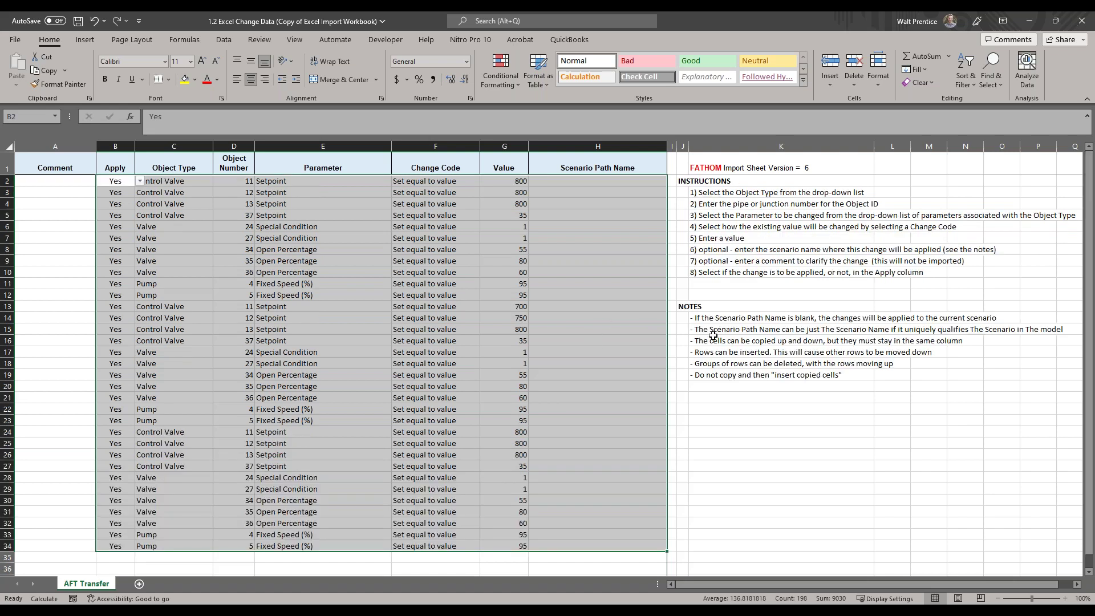
click(713, 339)
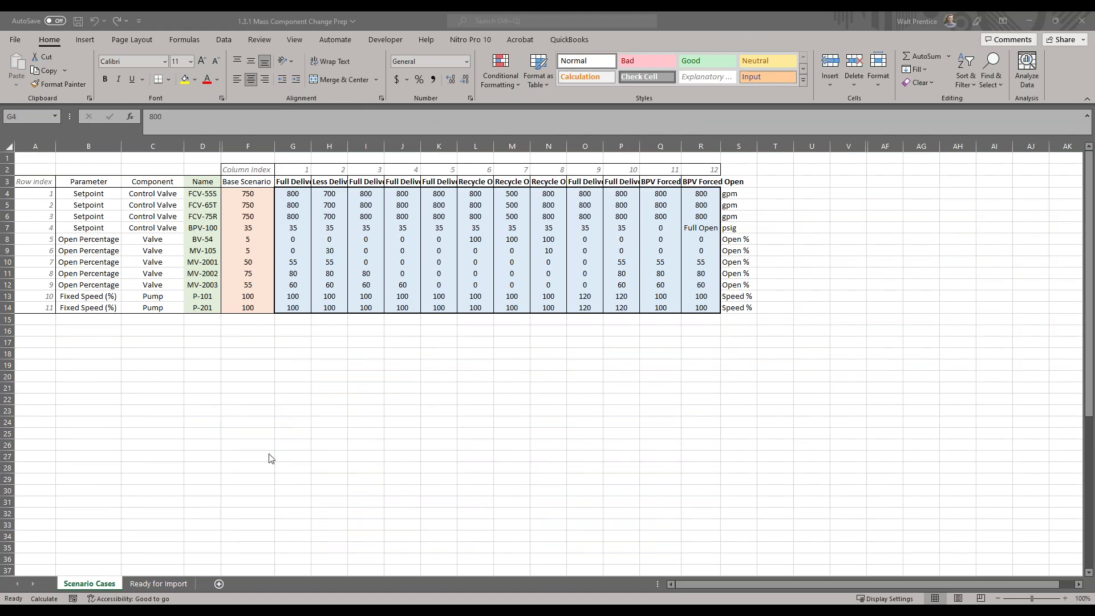
- Review the scenario values G4:R14 on the Scenario Cases sheet of the 1.3.1 Mass Component Change Prep workbook
drag(294, 194, 293, 302)
drag(329, 194, 702, 308)
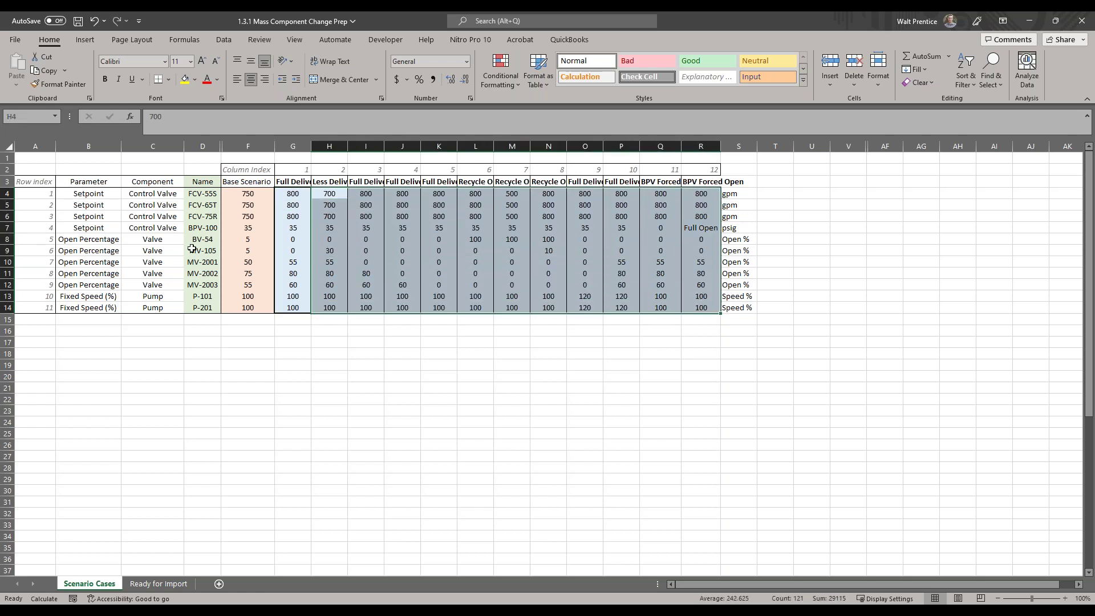
drag(292, 308, 702, 197)
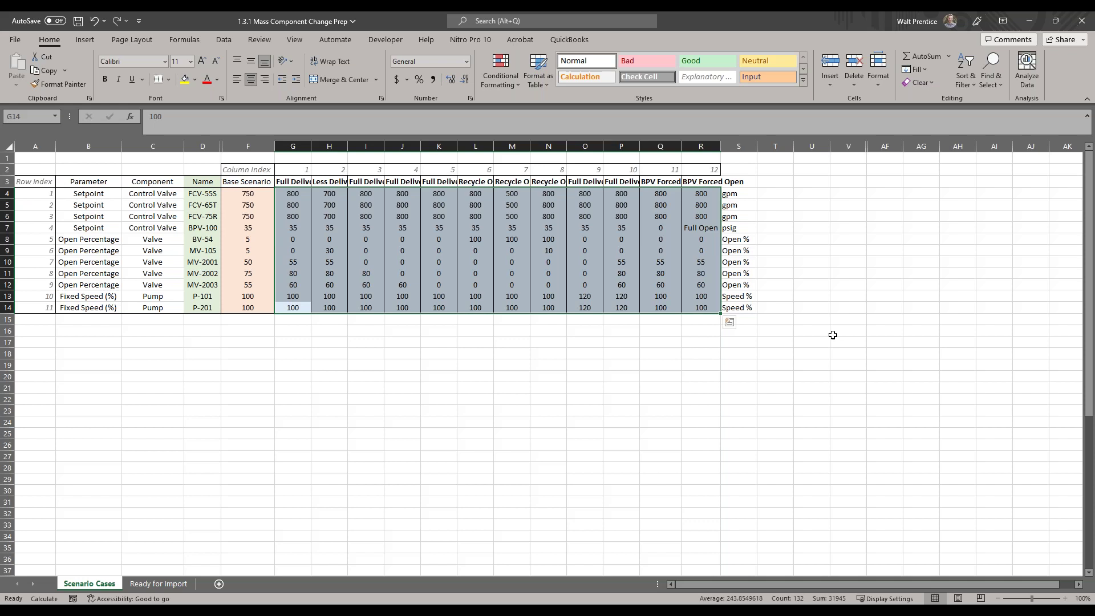
click(832, 334)
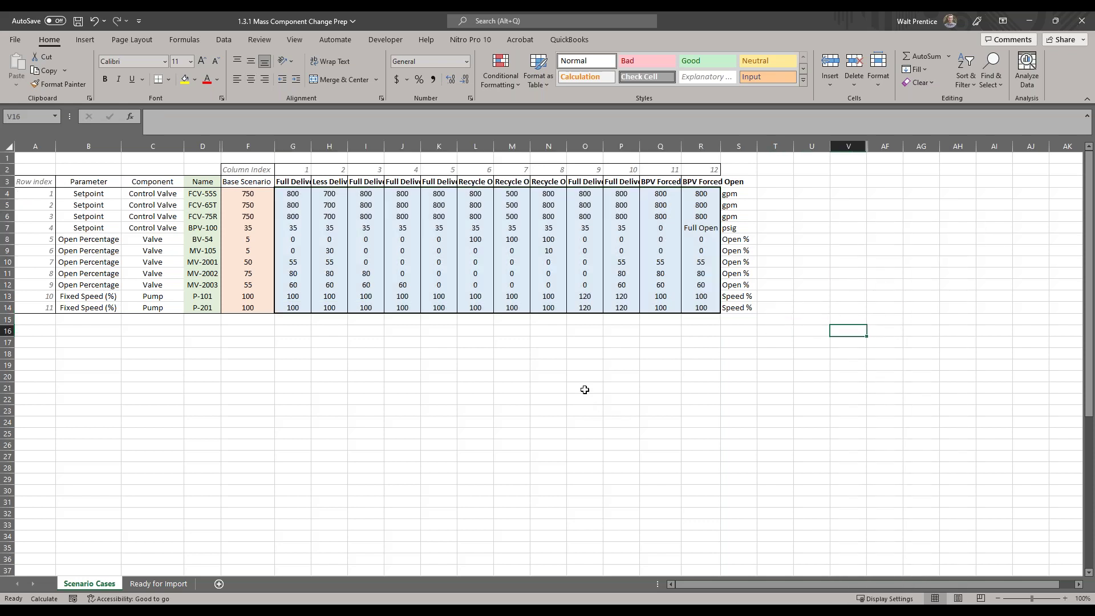
- Open the Ready for Import sheet and examine its import columns from Apply and Object Type through Scenario Path Name
click(168, 587)
click(227, 204)
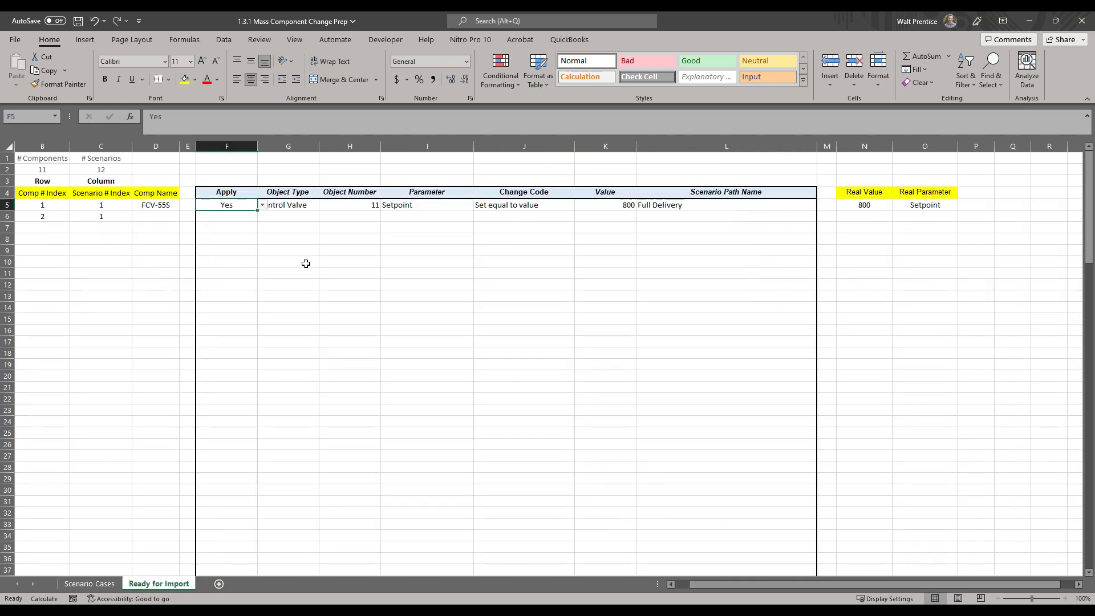
click(295, 180)
key(Down)
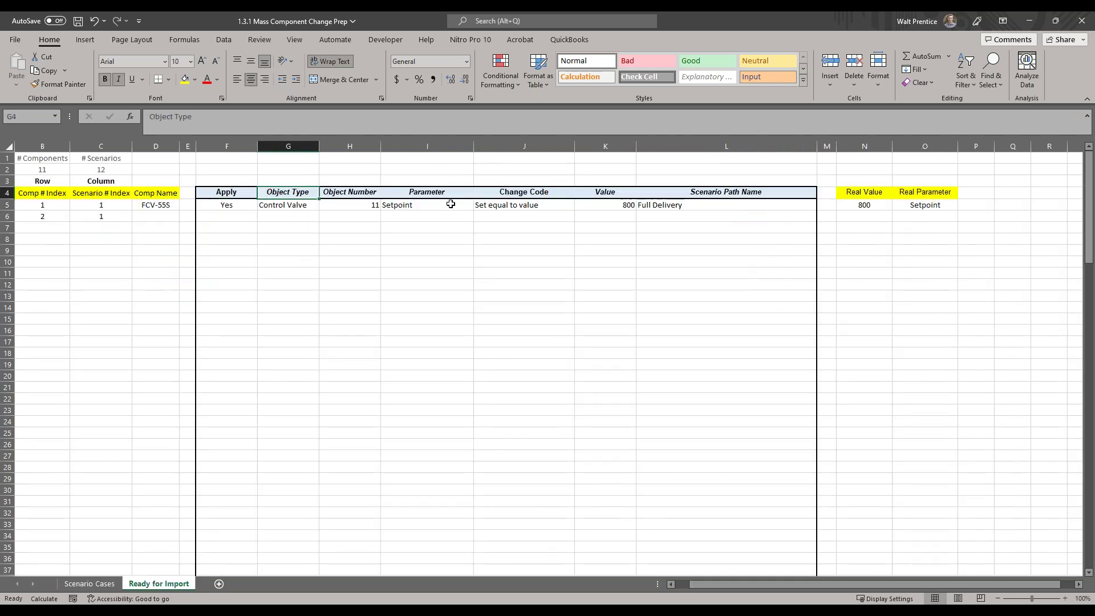
key(Right)
key(Right)
key(Right)
key(Right)
key(Right)
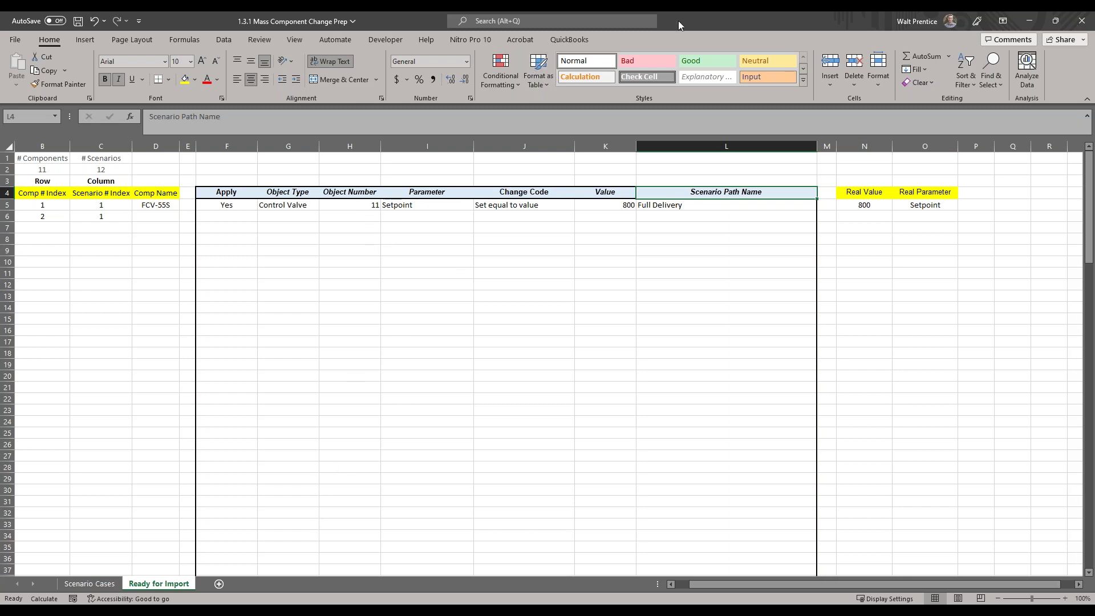
- Check the number and name of control valve J11 in AFT Fathom's Mass Import model, leave its properties unchanged, and return to the workbook
drag(685, 17, 1094, 23)
click(478, 432)
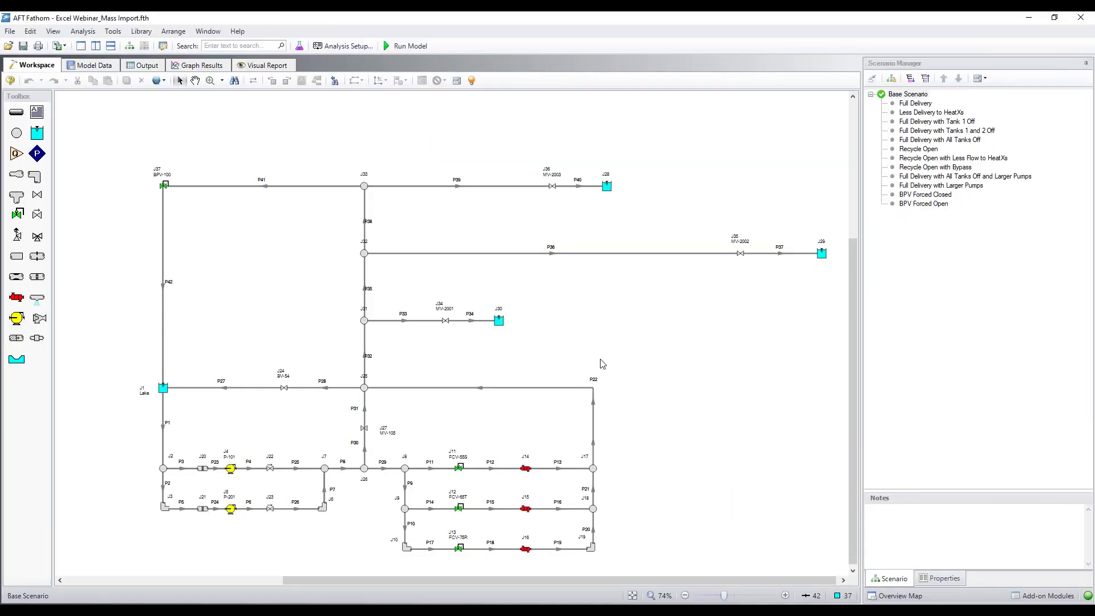
click(459, 468)
double_click(458, 468)
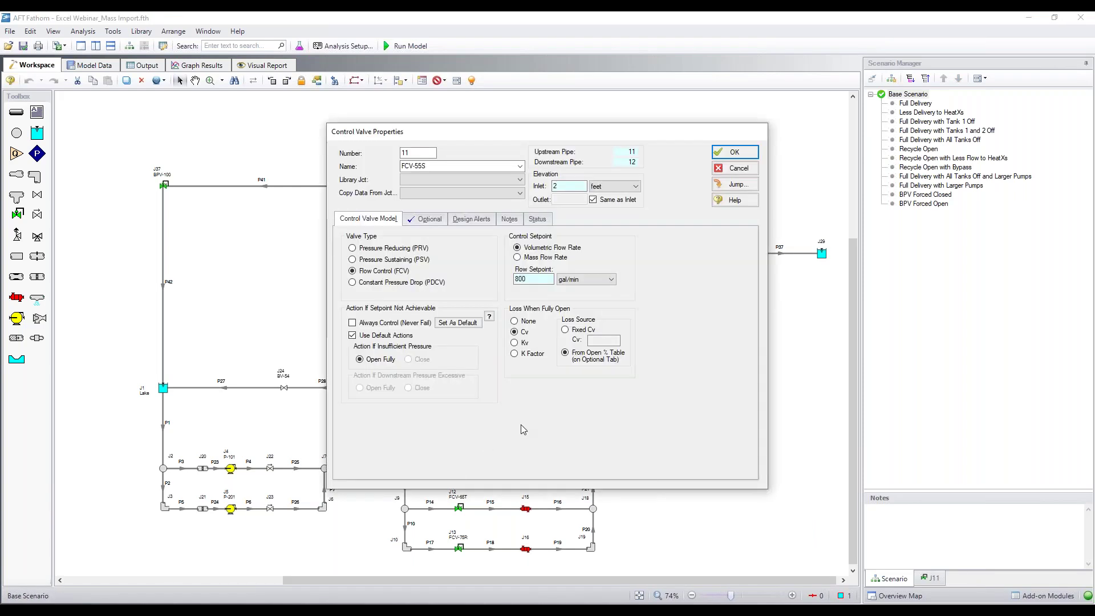
click(419, 153)
key(Tab)
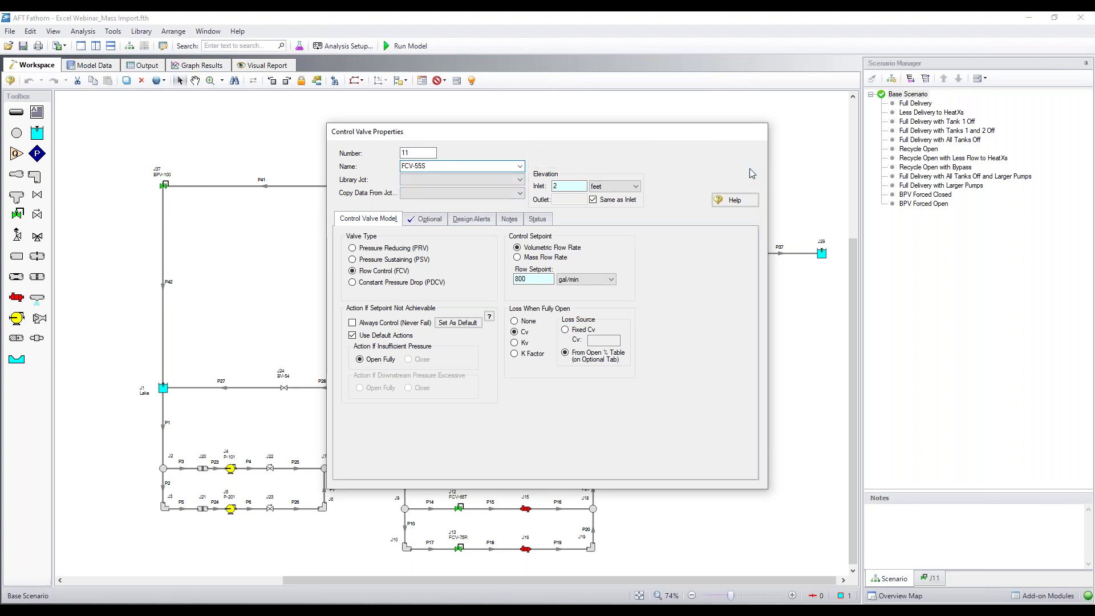
click(738, 168)
key(alt+Tab)
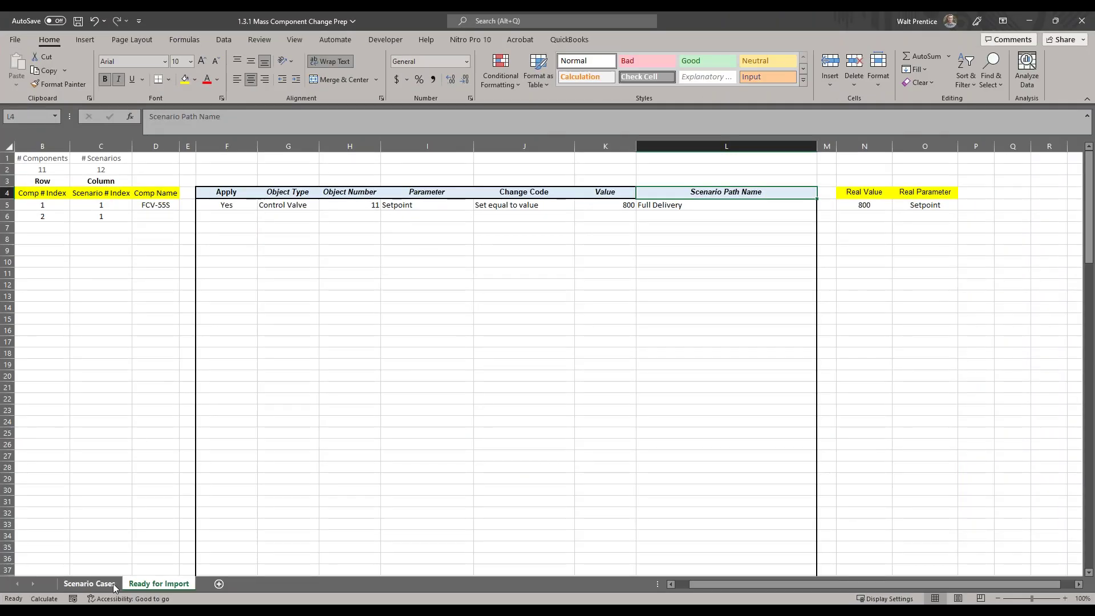
- Examine the component names D4:D14 on the Scenario Cases sheet, from the control valves down to the pumps
click(113, 583)
drag(202, 194, 199, 313)
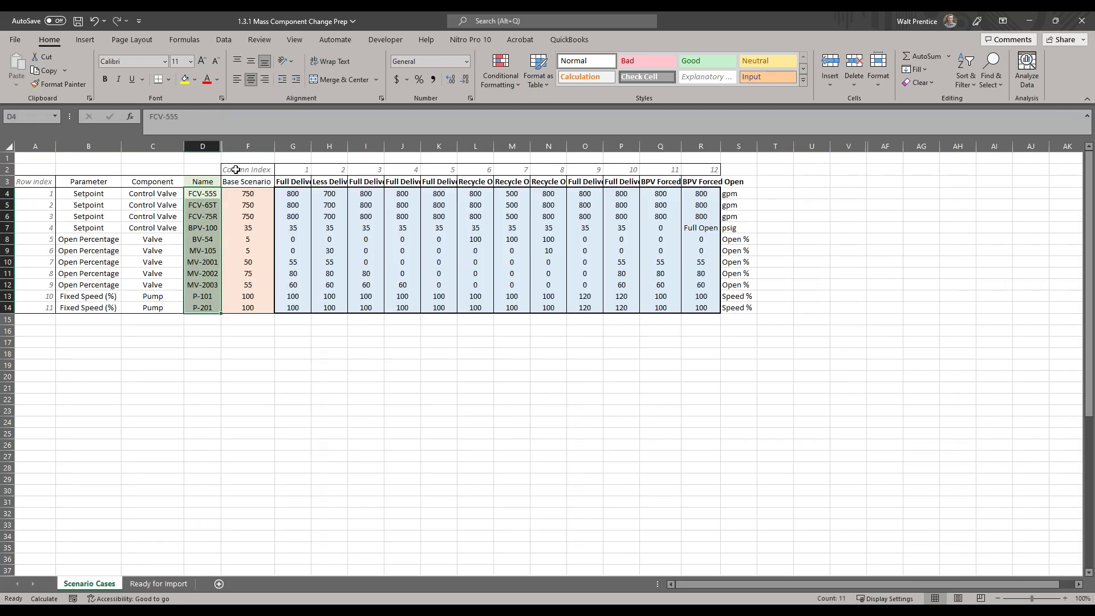
drag(201, 193, 202, 217)
click(204, 229)
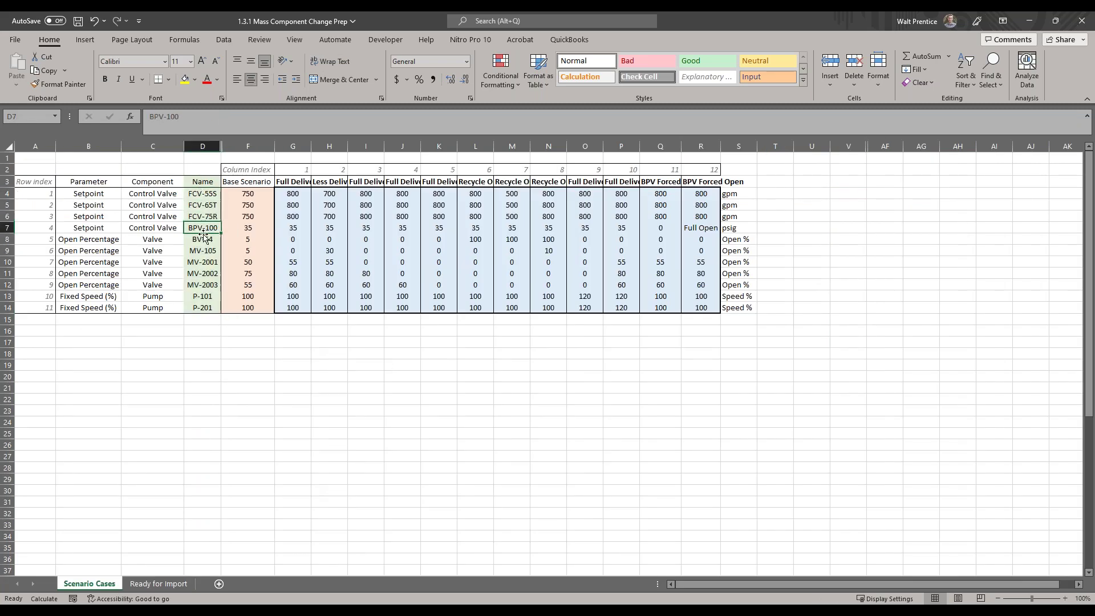
click(203, 238)
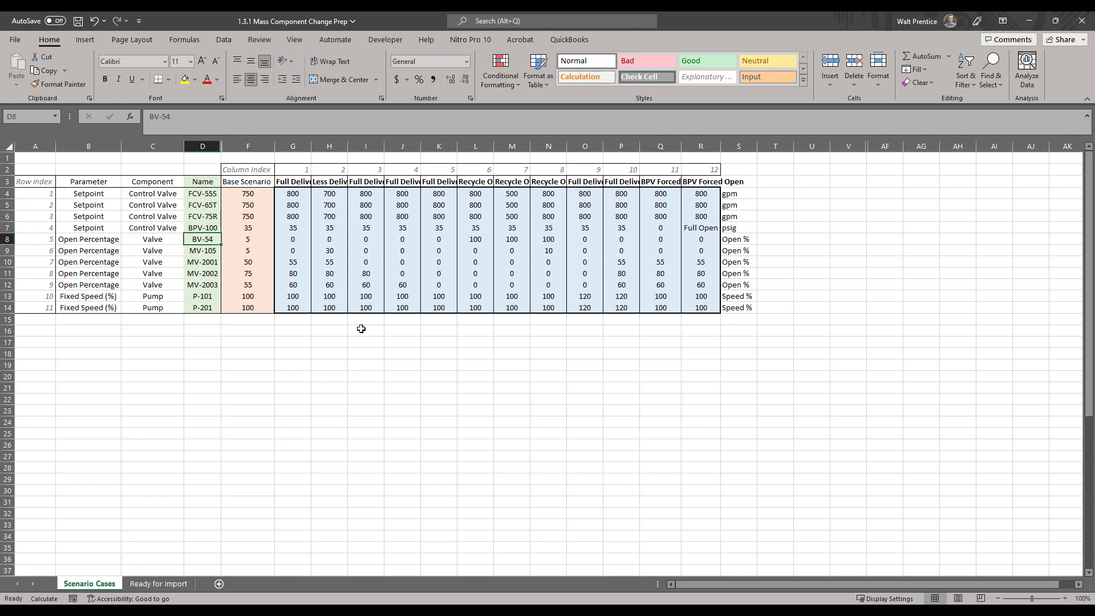
click(204, 252)
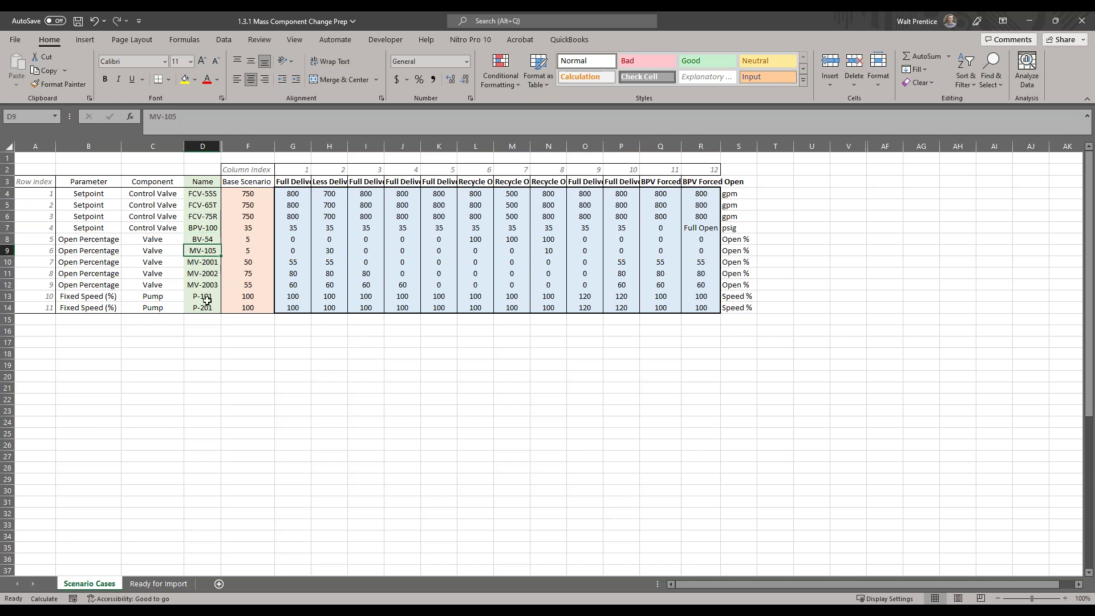
drag(206, 305, 213, 199)
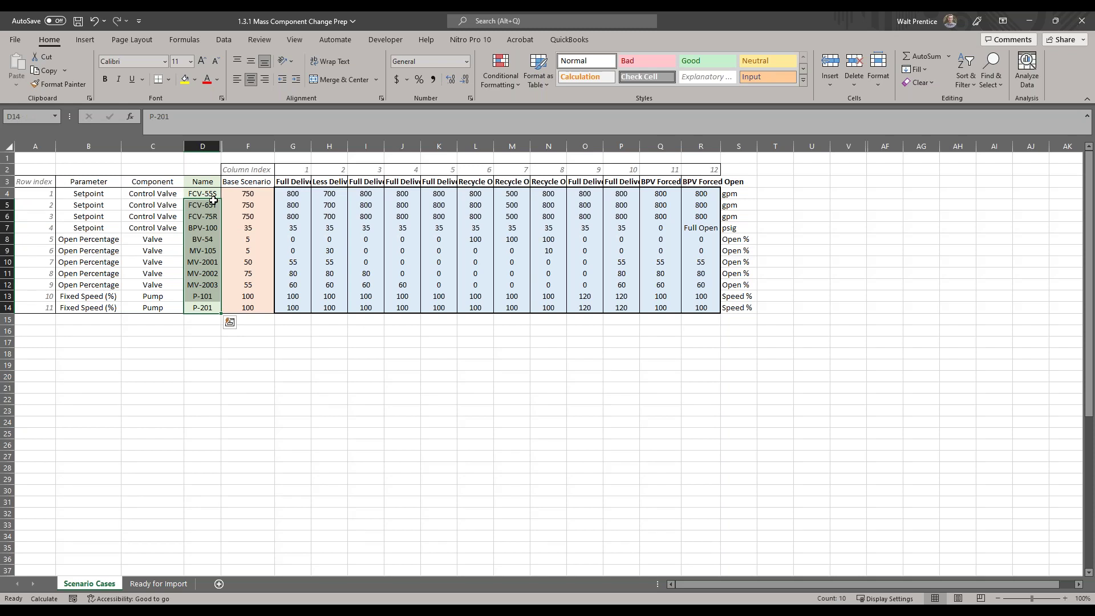
drag(212, 194, 208, 308)
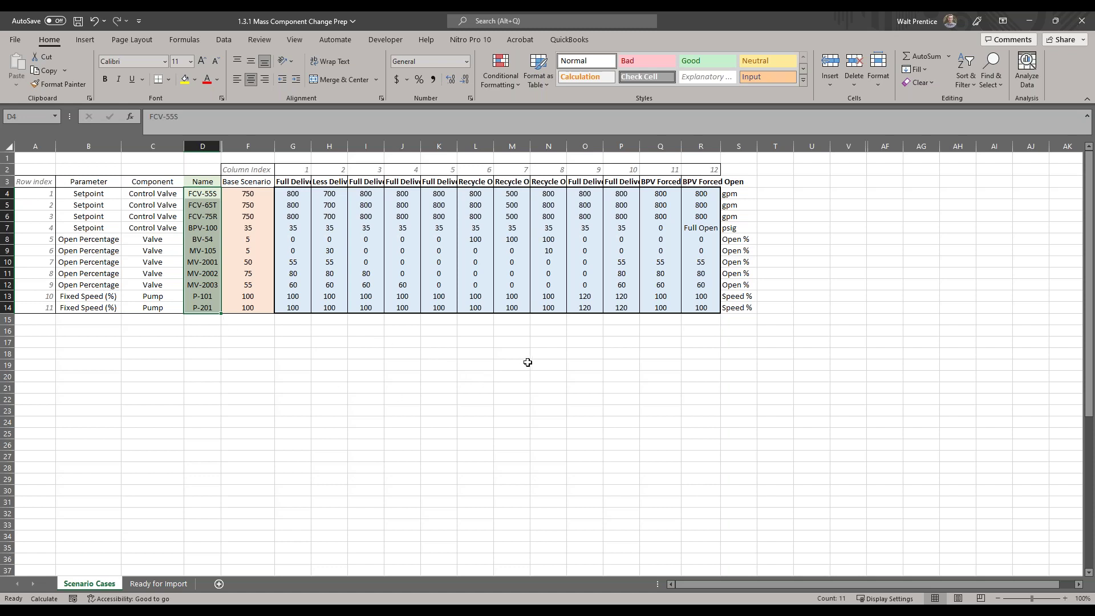
- Unhide the columns between V and AF on the Scenario Cases sheet, which hold the junction number and name table
drag(849, 146, 887, 147)
right_click(887, 147)
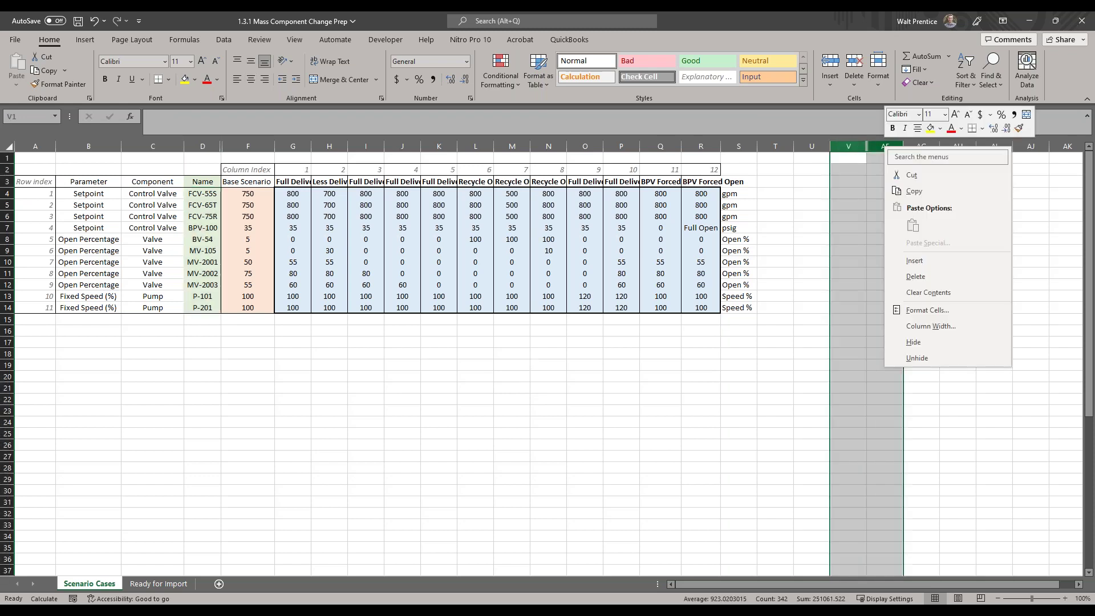
click(935, 349)
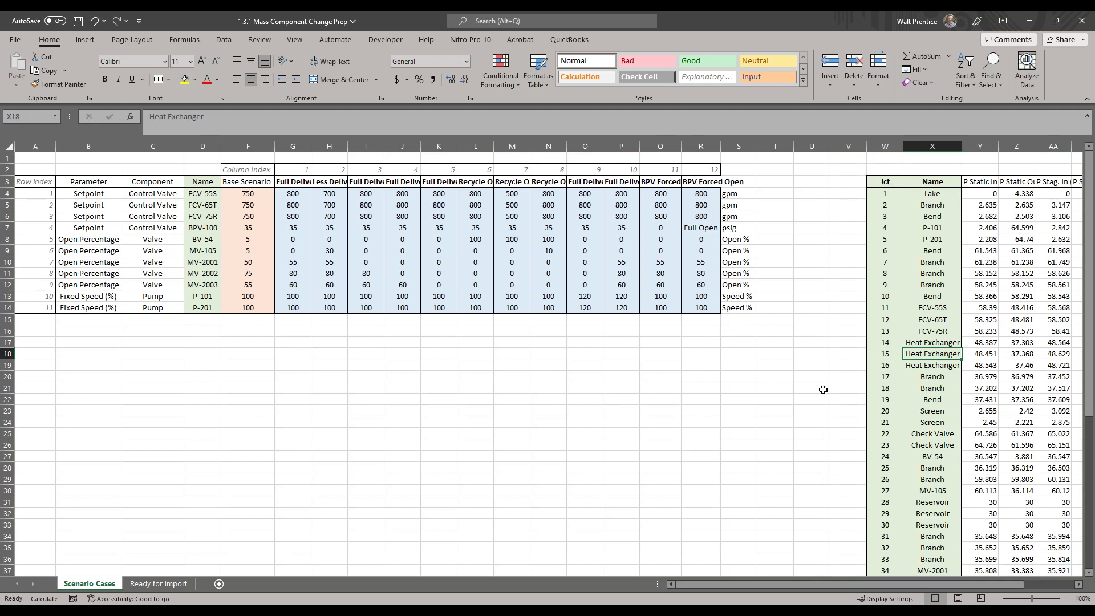
- Switch to the Excel Webinar_Basics model in AFT Fathom, load its Base Scenario and show the output
click(277, 613)
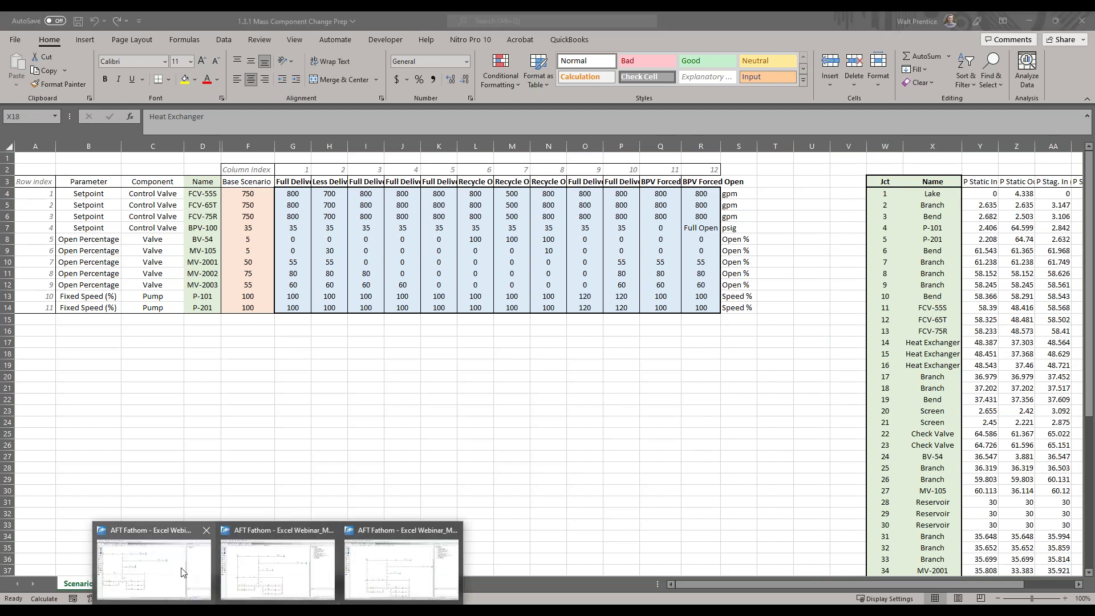
click(182, 572)
double_click(919, 96)
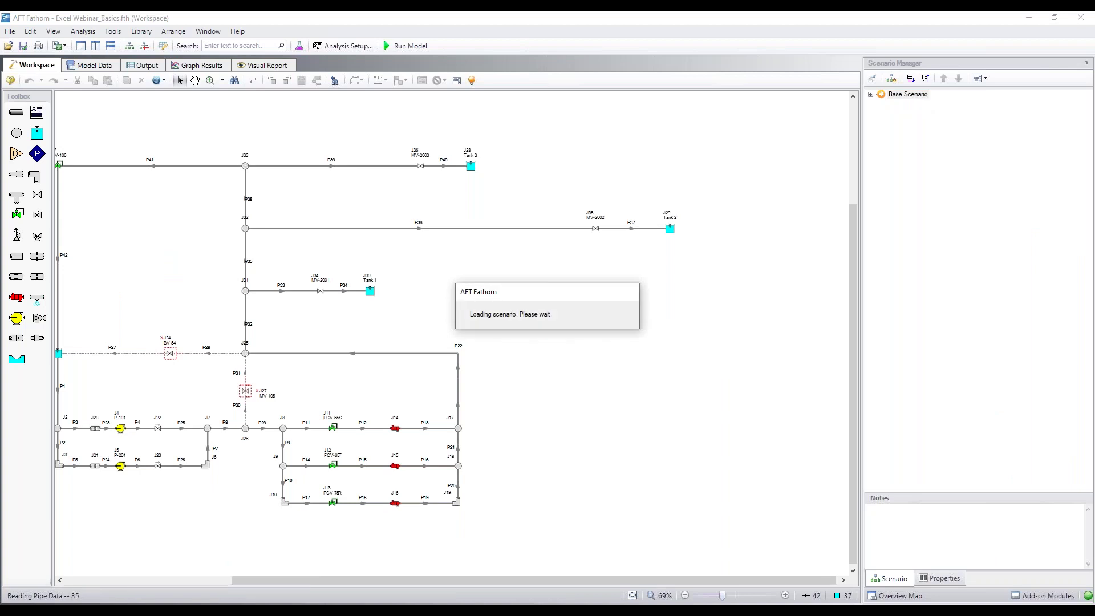
click(145, 67)
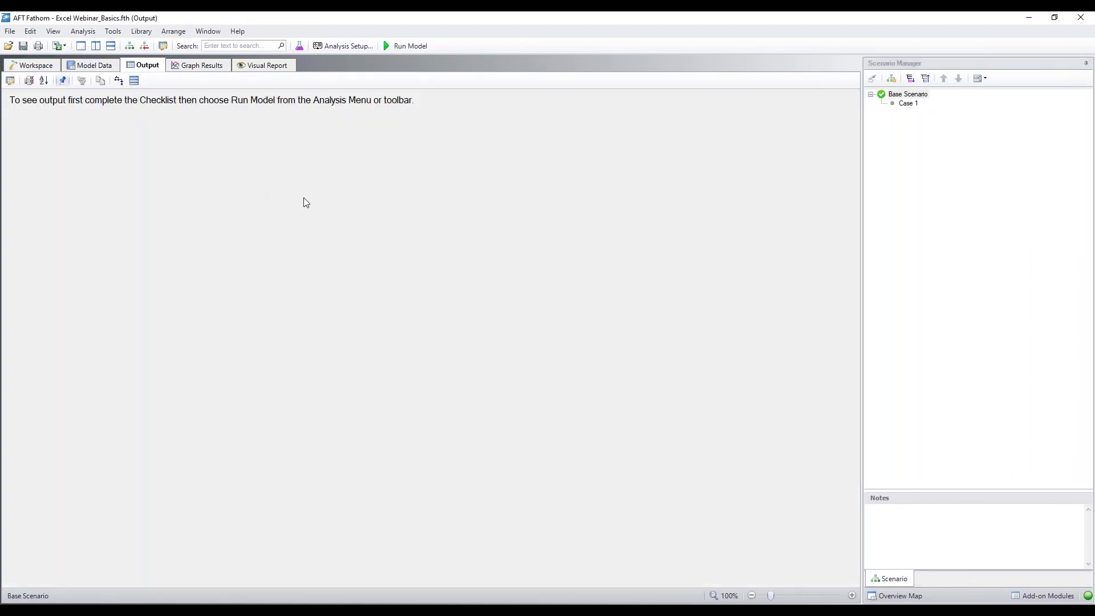
- Run the Base Scenario, select the entire All Junctions output table, and return to the Mass Component Change Prep workbook
key(ctrl+r)
click(683, 446)
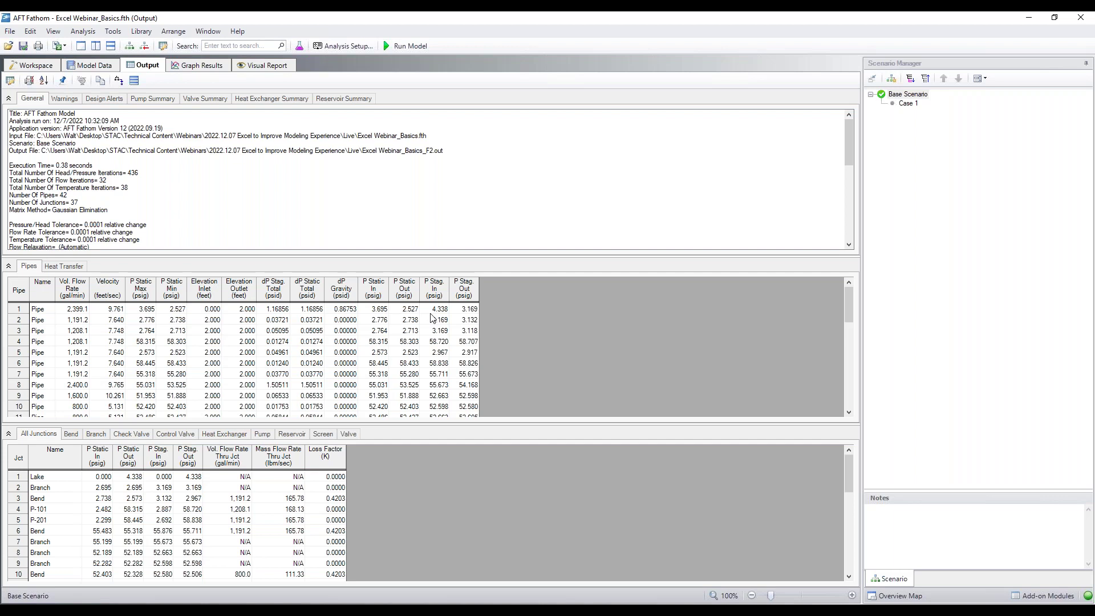
click(17, 463)
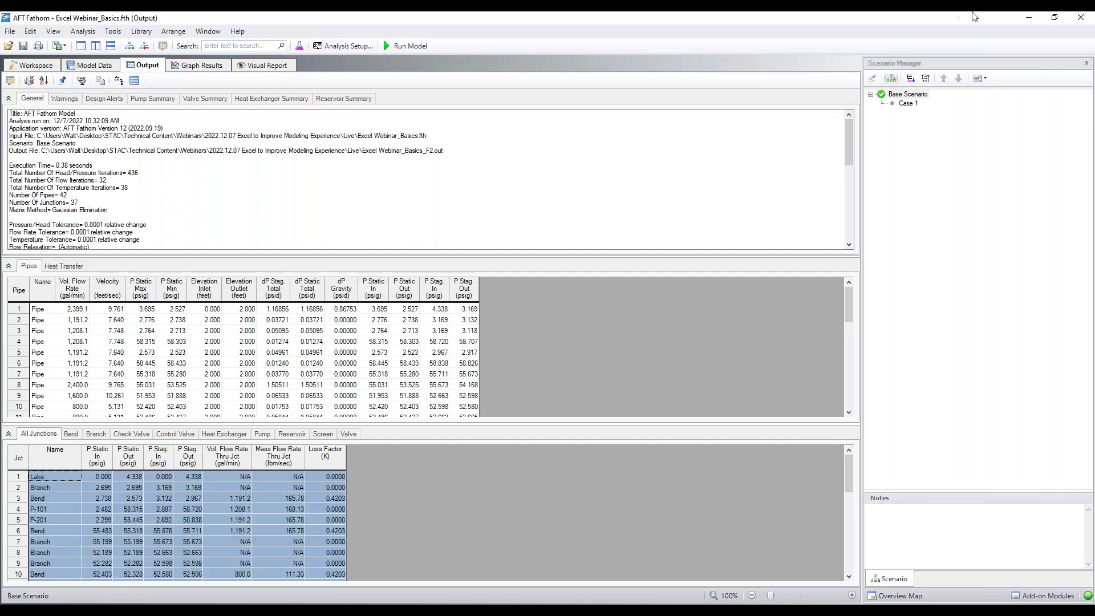
click(1030, 20)
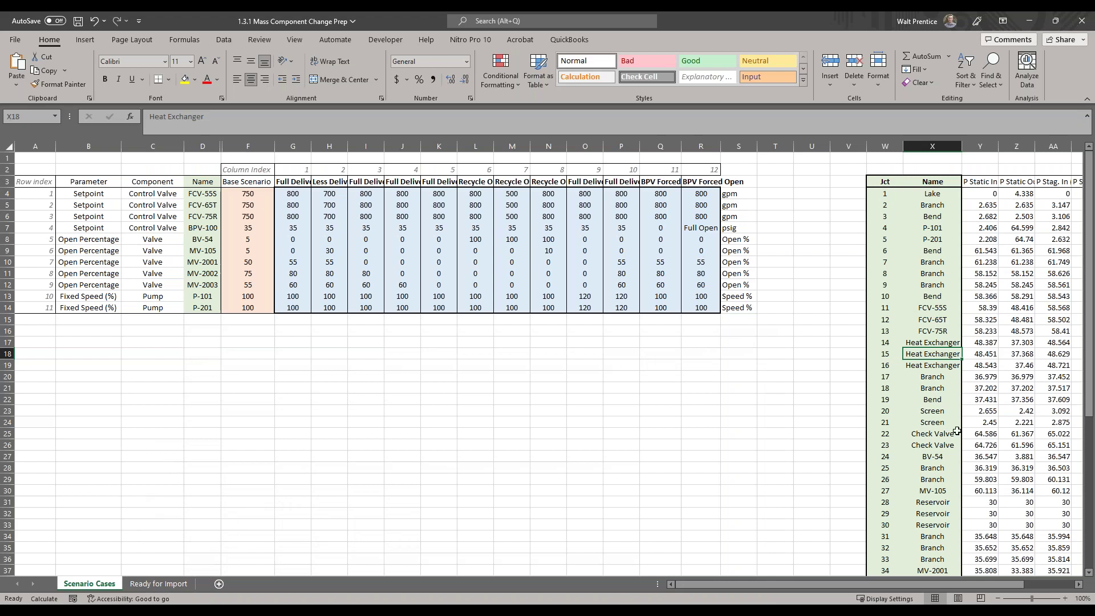
- Rename the header in W3, above the junction numbers beside the component names, to "Jct ID"
drag(973, 585, 1025, 585)
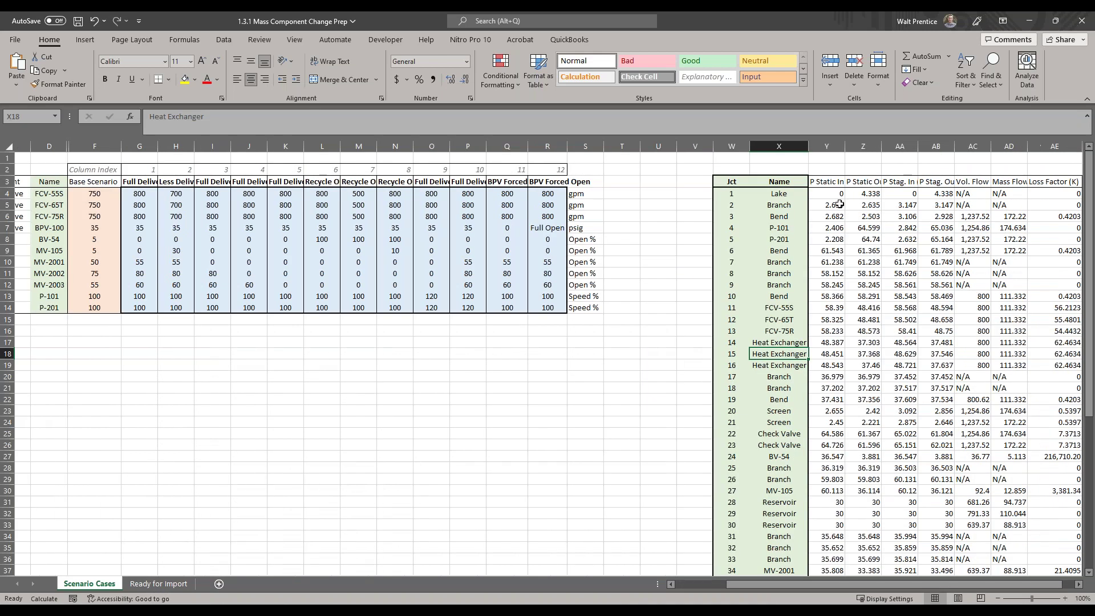
click(734, 196)
drag(734, 196, 763, 195)
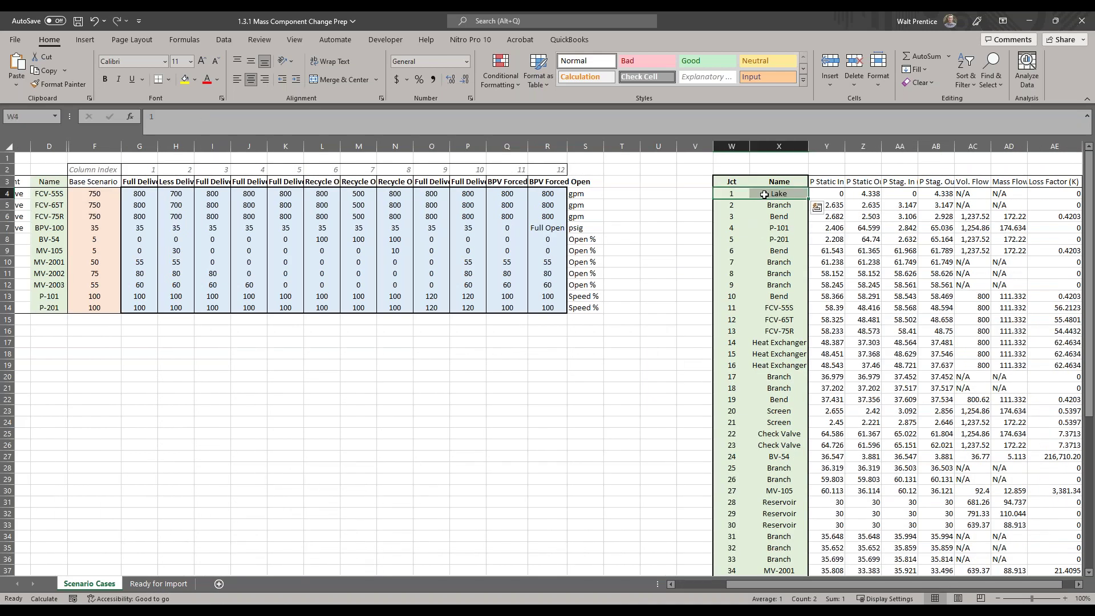
key(Down)
key(Down)
key(Down)
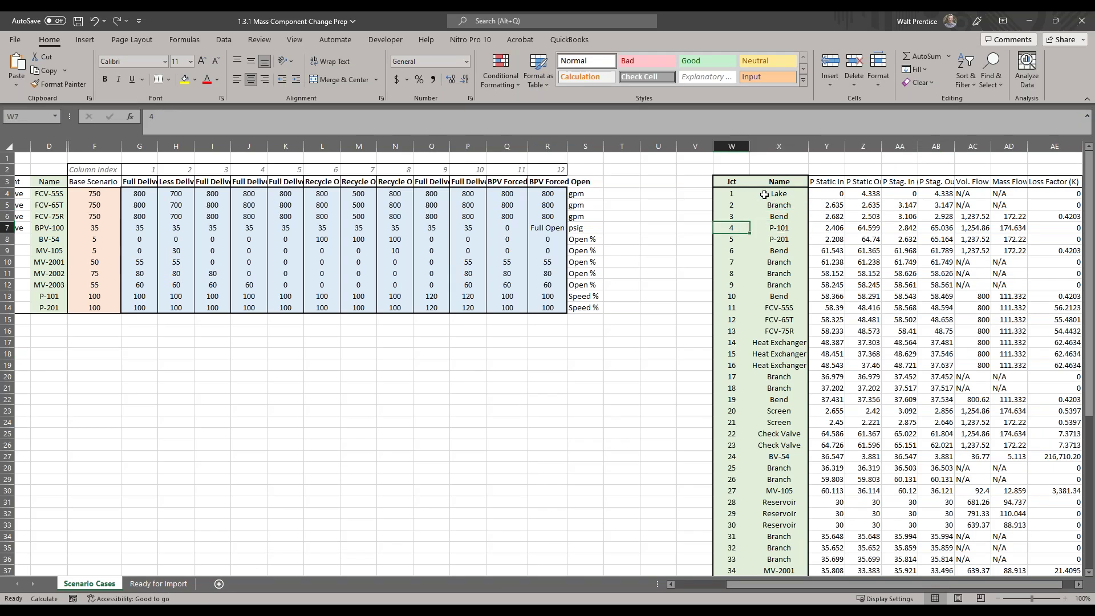
click(740, 181)
key(Down)
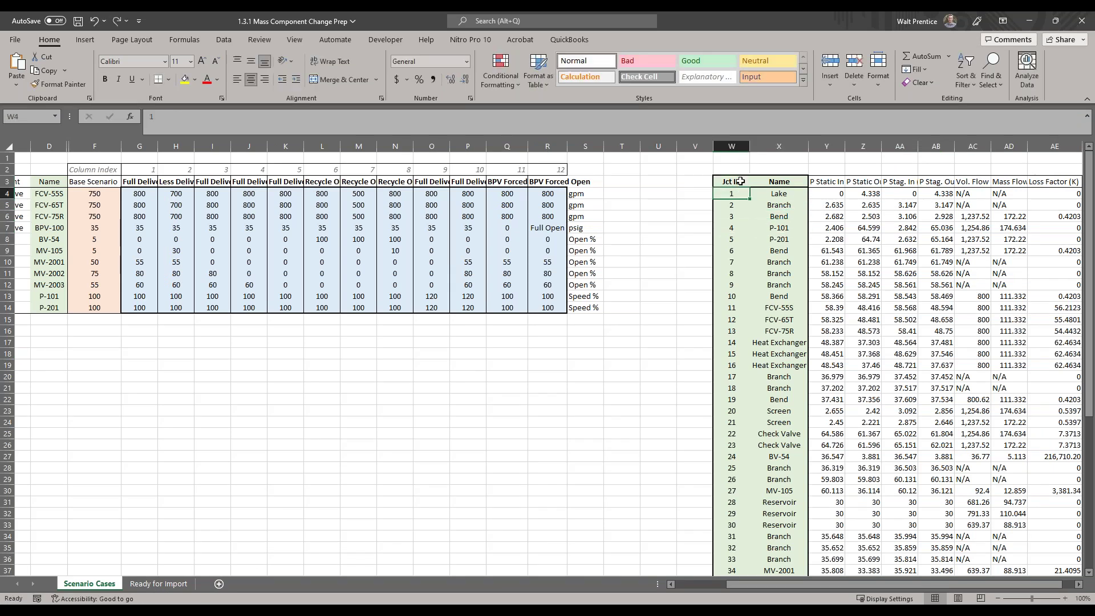
- Unhide the Object ID column E between the Name and Base Scenario columns of the scenario table
drag(805, 582, 768, 588)
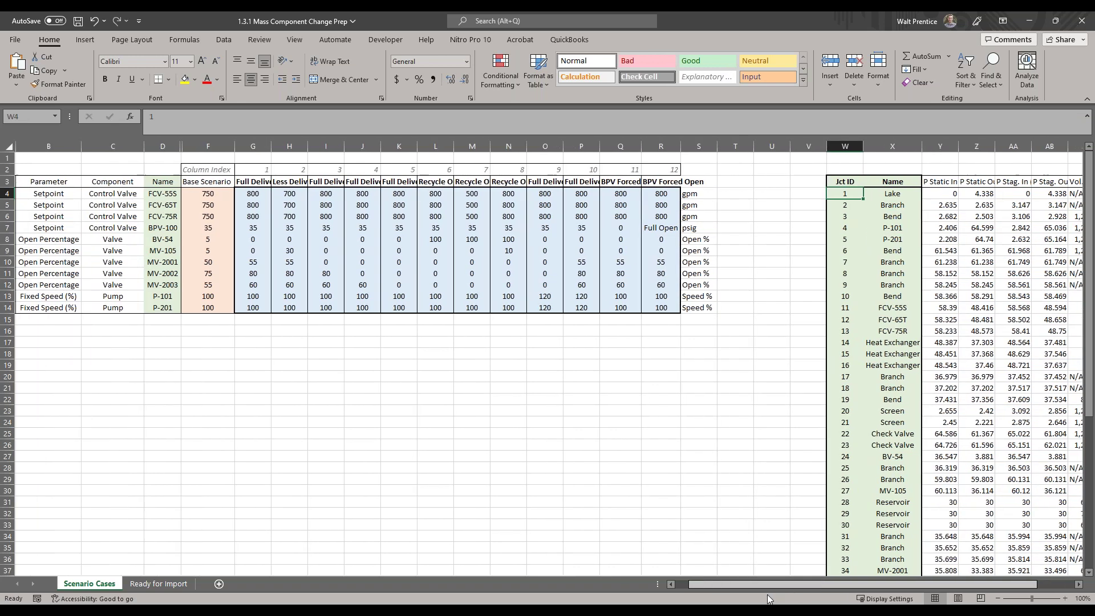
click(163, 147)
drag(163, 147, 196, 147)
right_click(197, 147)
click(245, 357)
click(267, 387)
click(169, 195)
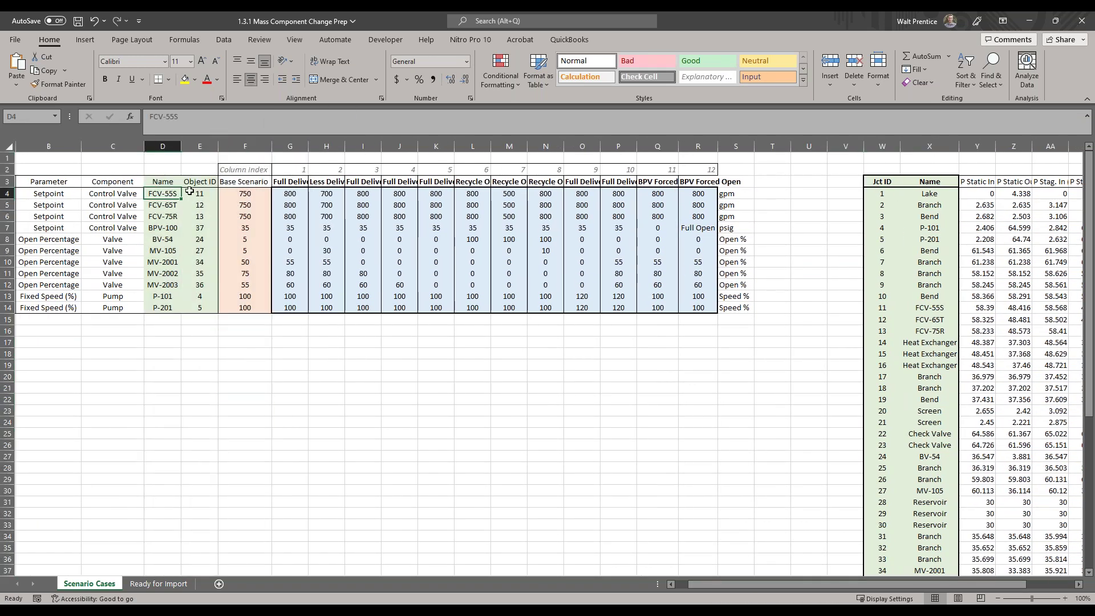
- Review the lookup formula =XLOOKUP(D4,X:X,W:W) in Object ID cell E4 and fill it down through E14
click(193, 193)
double_click(194, 194)
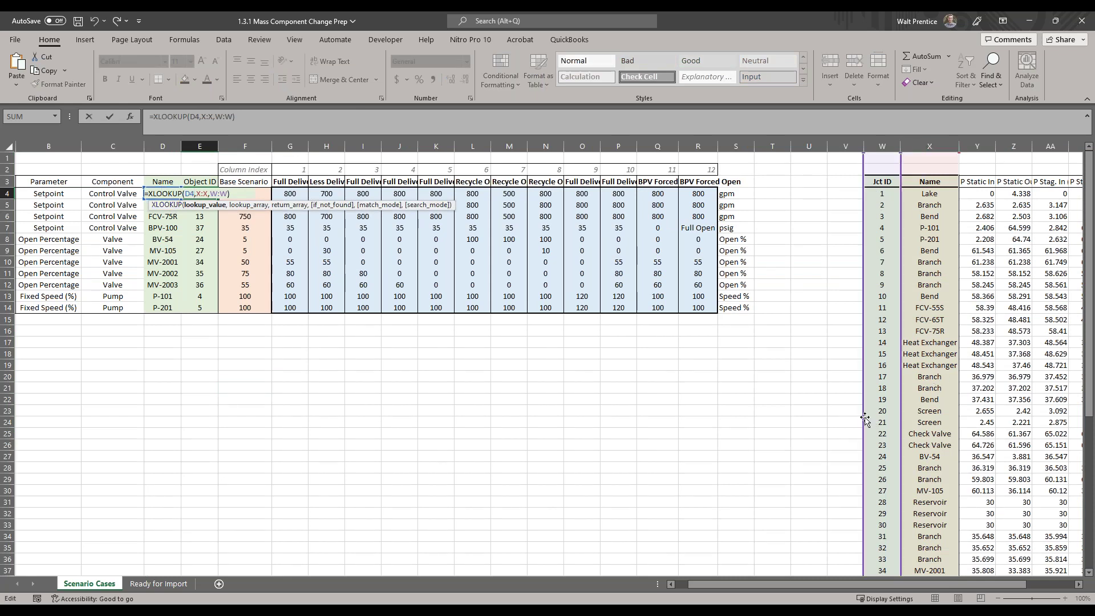
key(Return)
click(205, 193)
drag(218, 198, 210, 311)
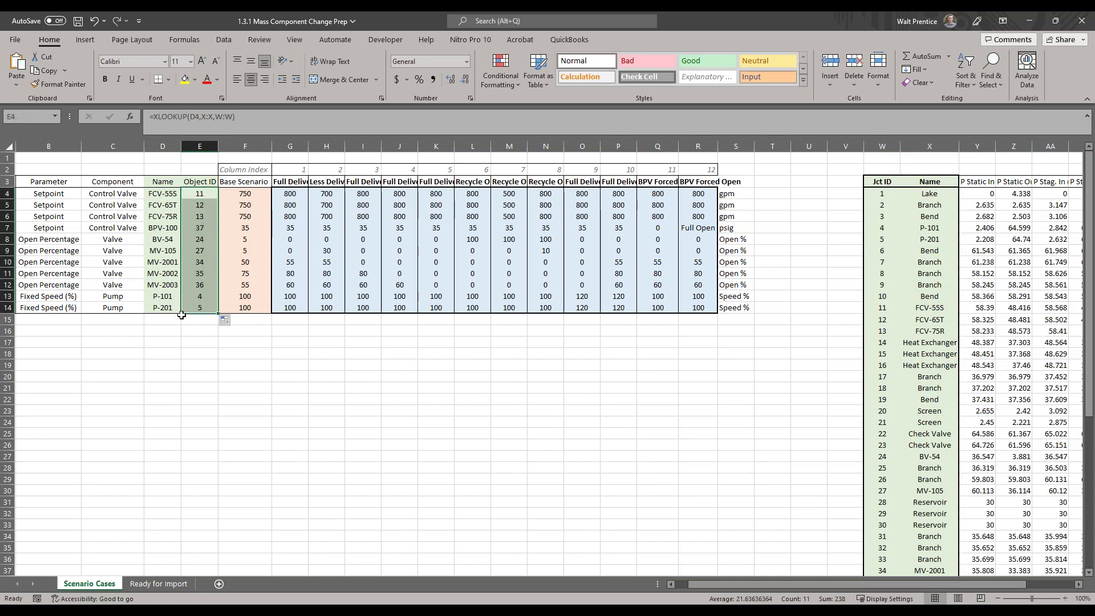
click(287, 374)
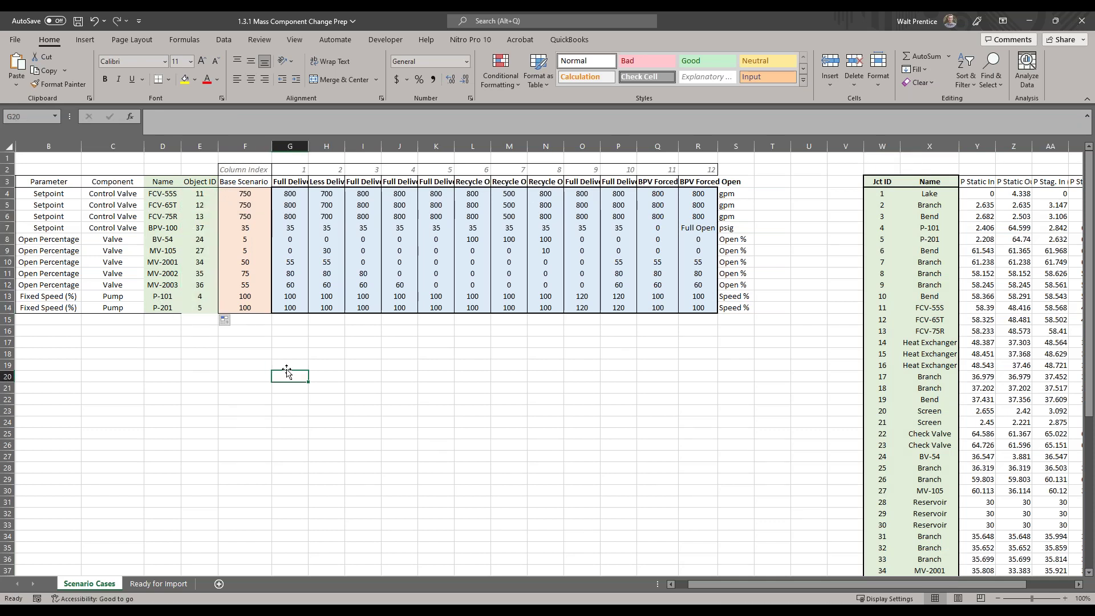
- Compare the Object IDs in E4:E14 with the junction numbers and names in columns W and X
click(197, 199)
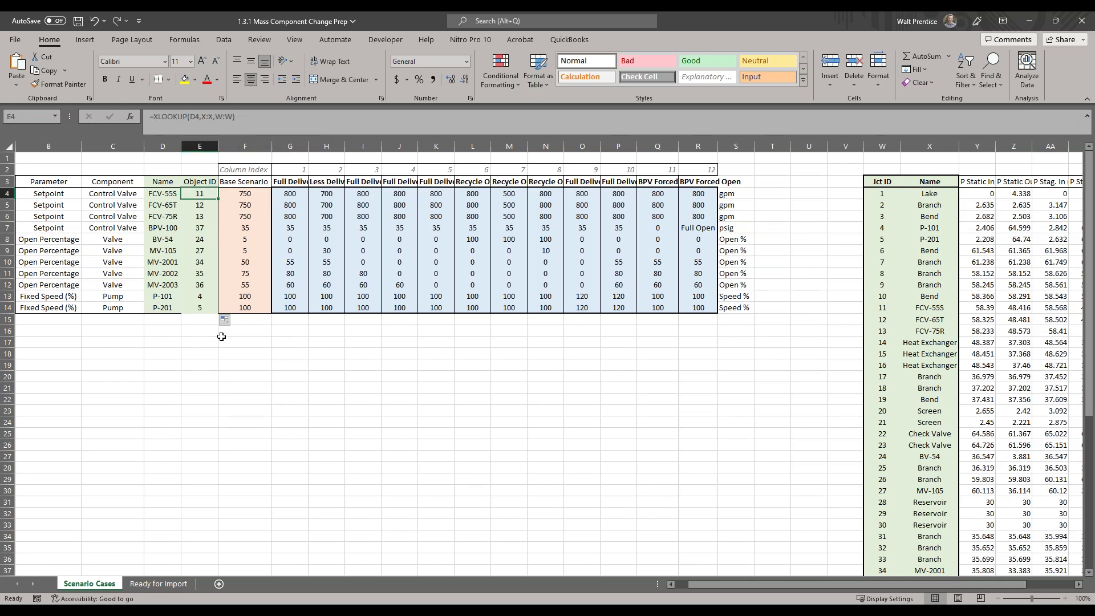
drag(200, 193, 202, 312)
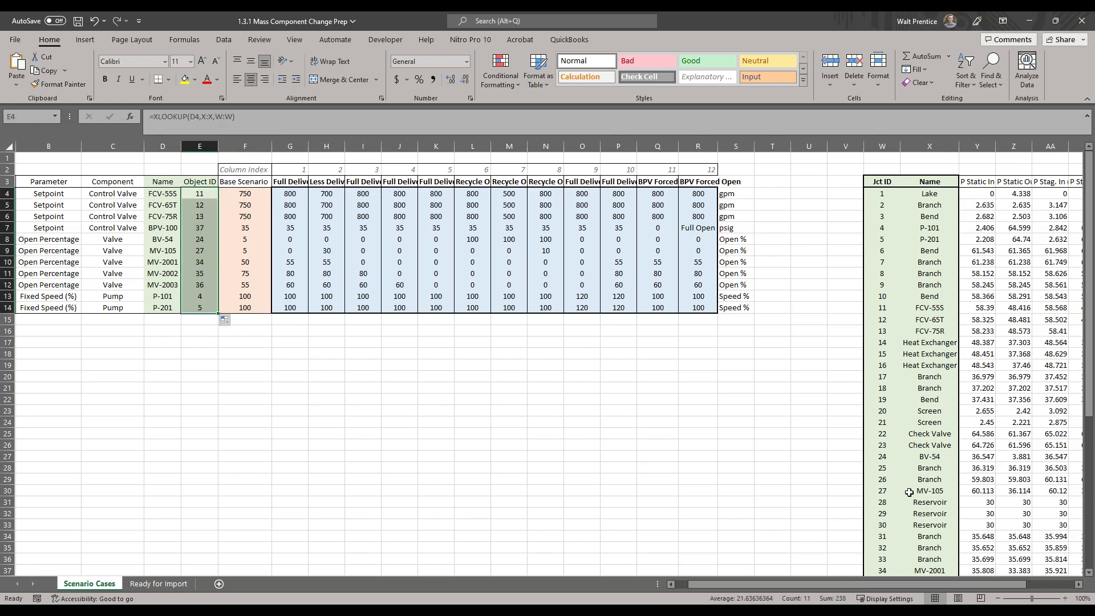
scroll(941, 454, down, 1)
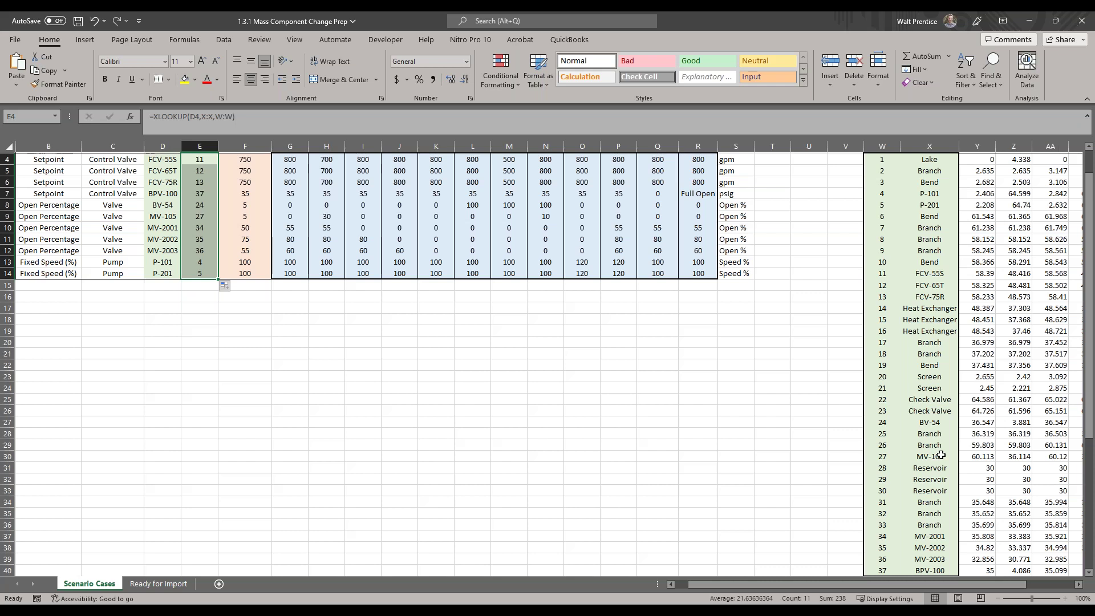
- Examine the scenario values on the Scenario Cases sheet and how the row and column indexes identify each cell, such as BV-54 in scenario 3
scroll(203, 459, up, 1)
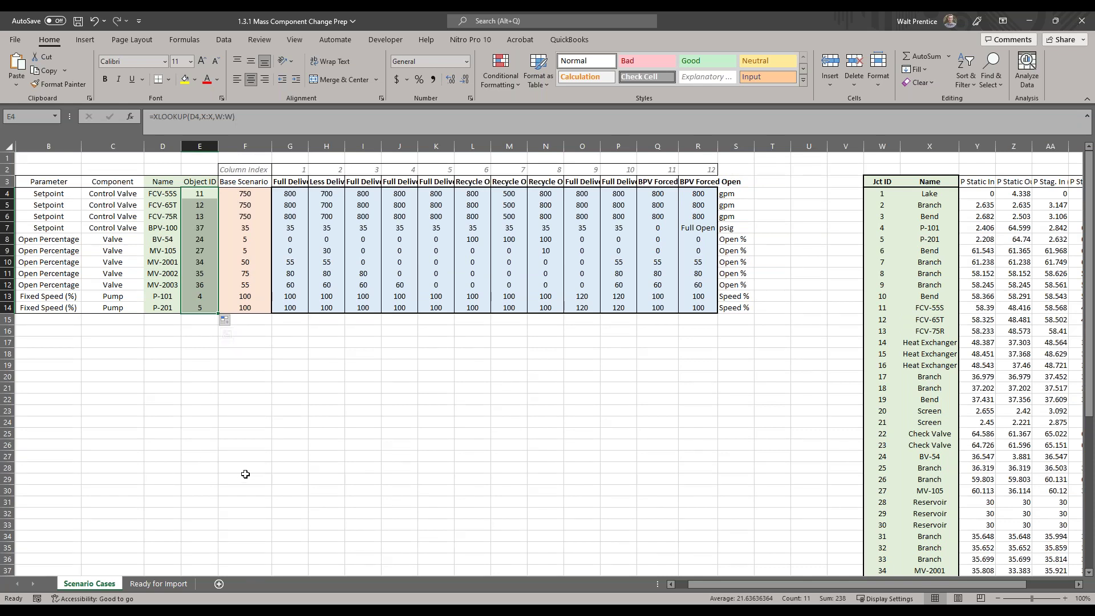
drag(790, 583, 732, 580)
click(585, 513)
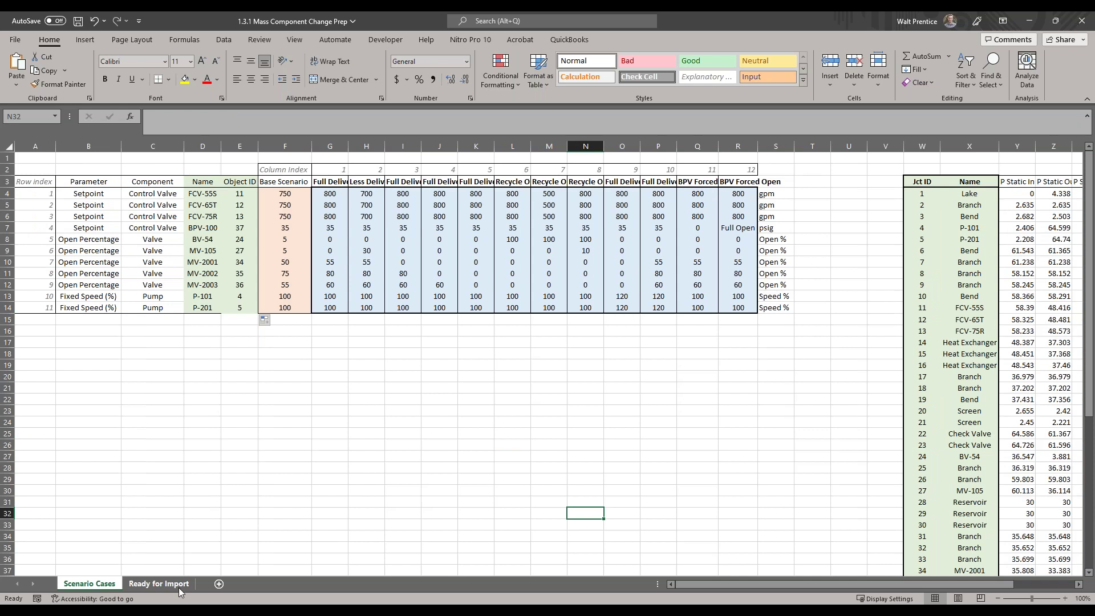
drag(330, 194, 744, 302)
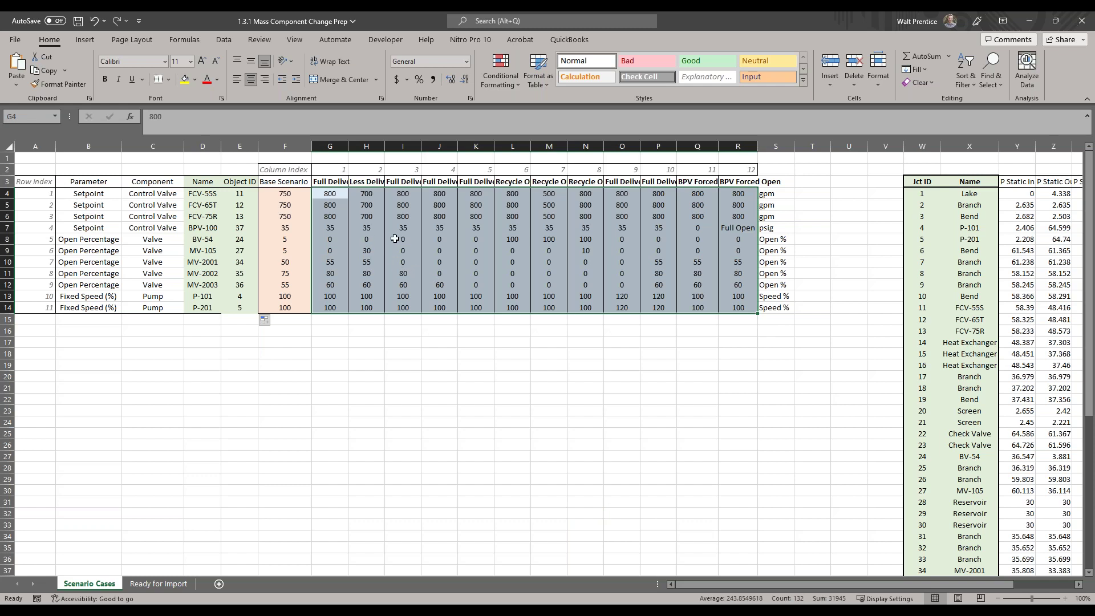
click(413, 240)
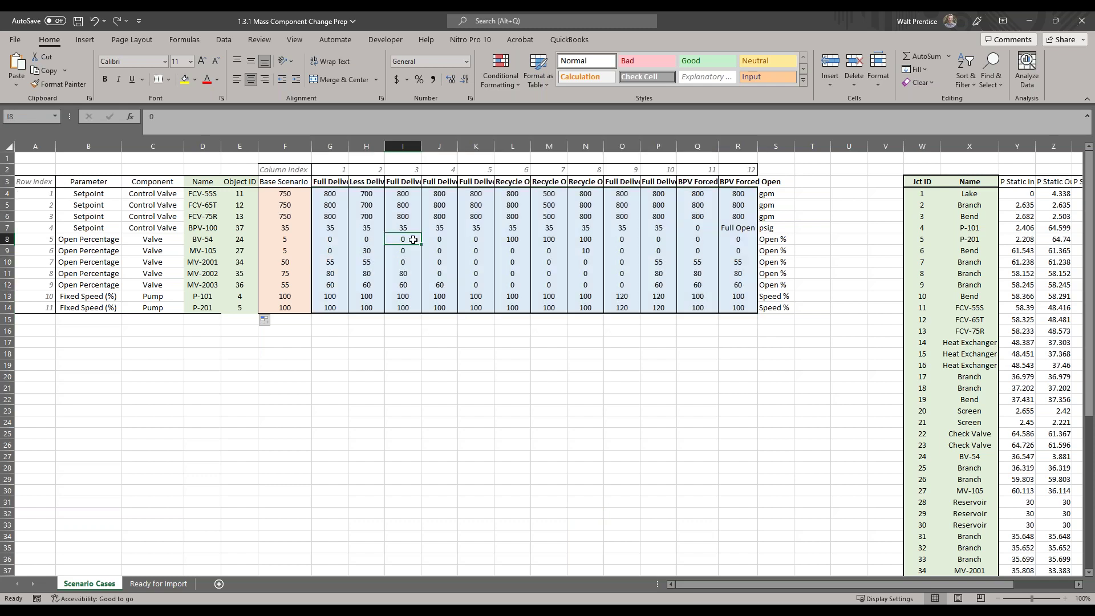
click(8, 239)
click(416, 147)
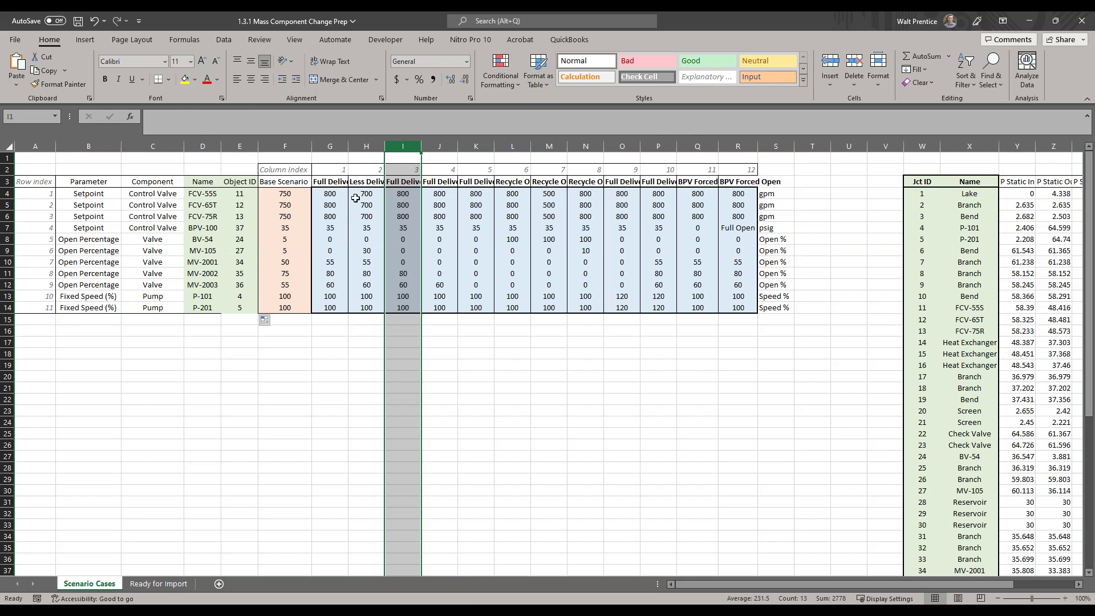
drag(331, 171, 741, 170)
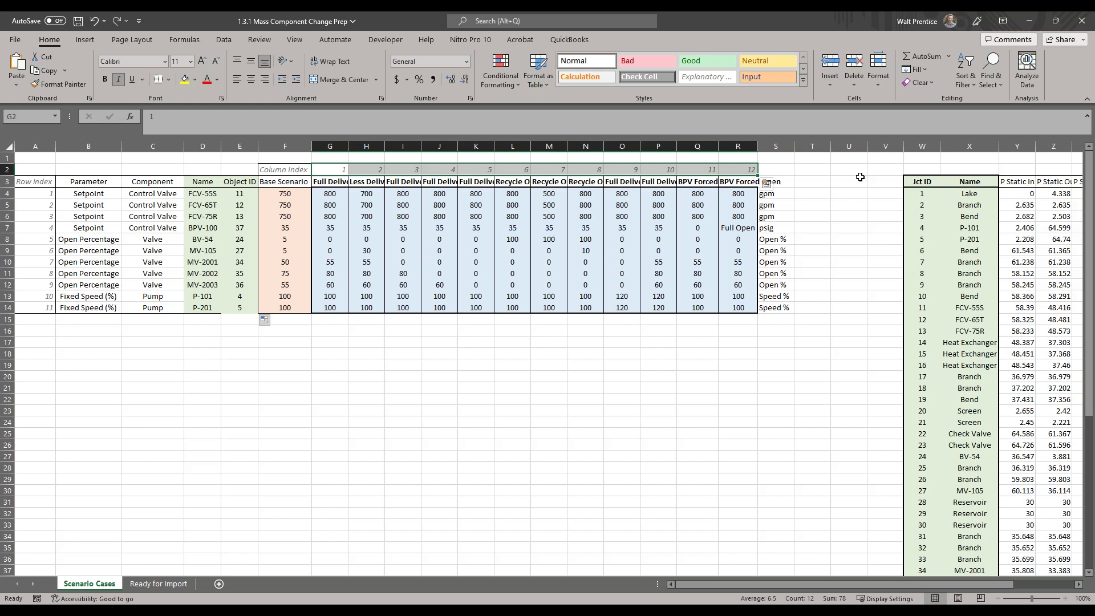
drag(329, 169, 742, 169)
click(412, 169)
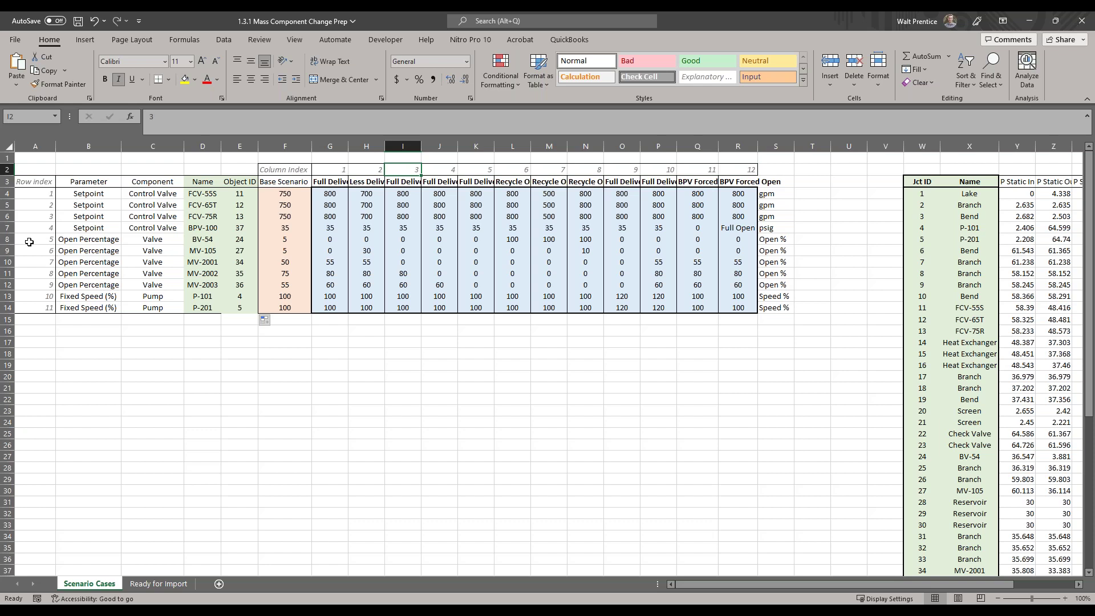
click(50, 239)
click(404, 241)
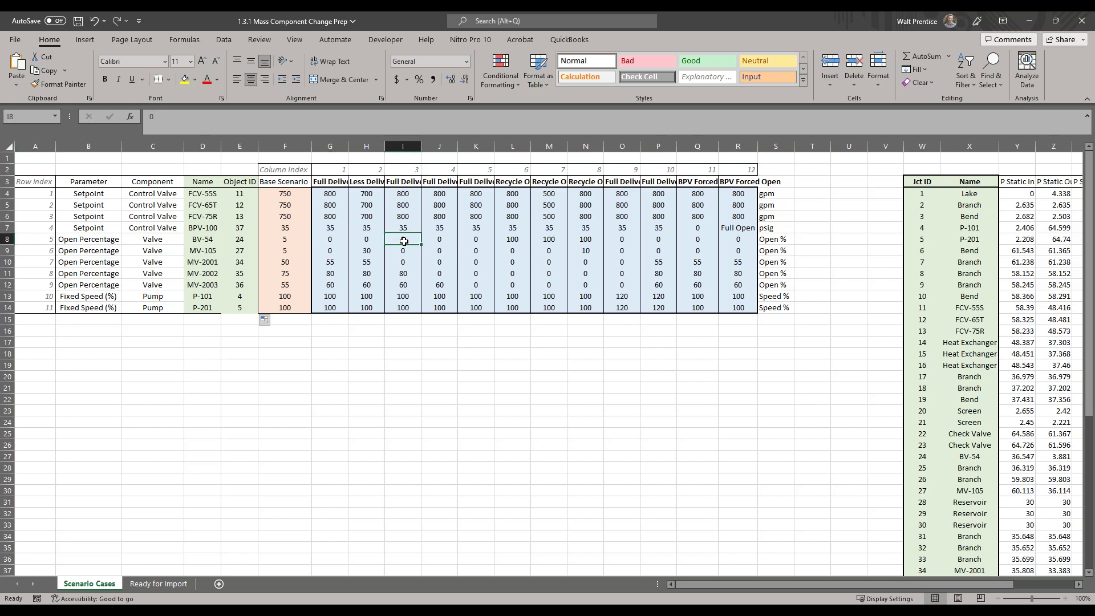
- Review the scenario names in row 3 and the component names and component types in the Scenario Cases table
drag(332, 180, 737, 181)
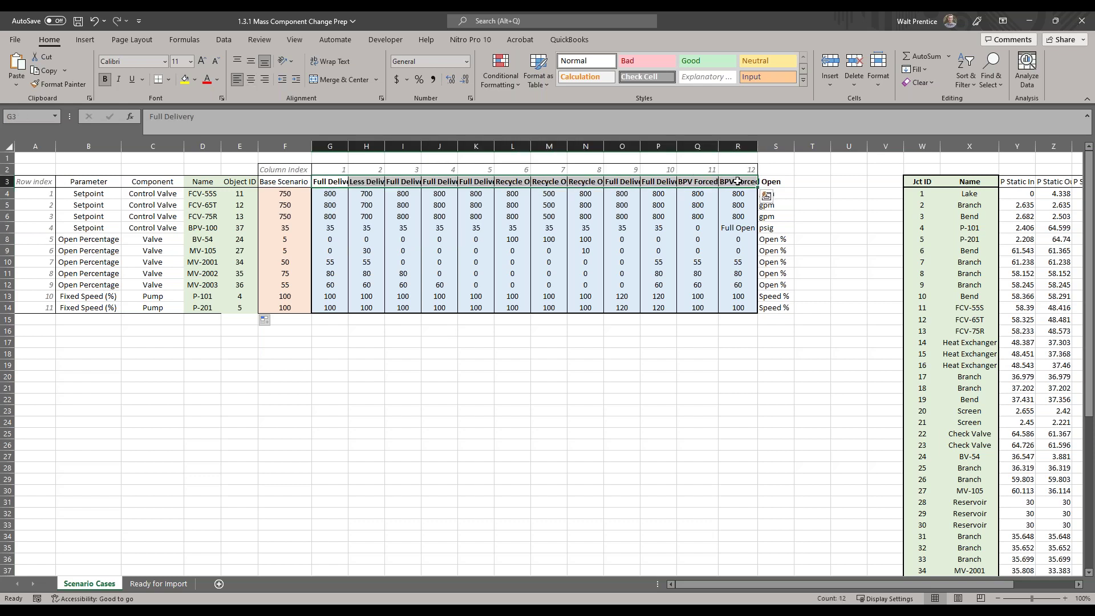
click(211, 193)
key(ctrl+shift+Down)
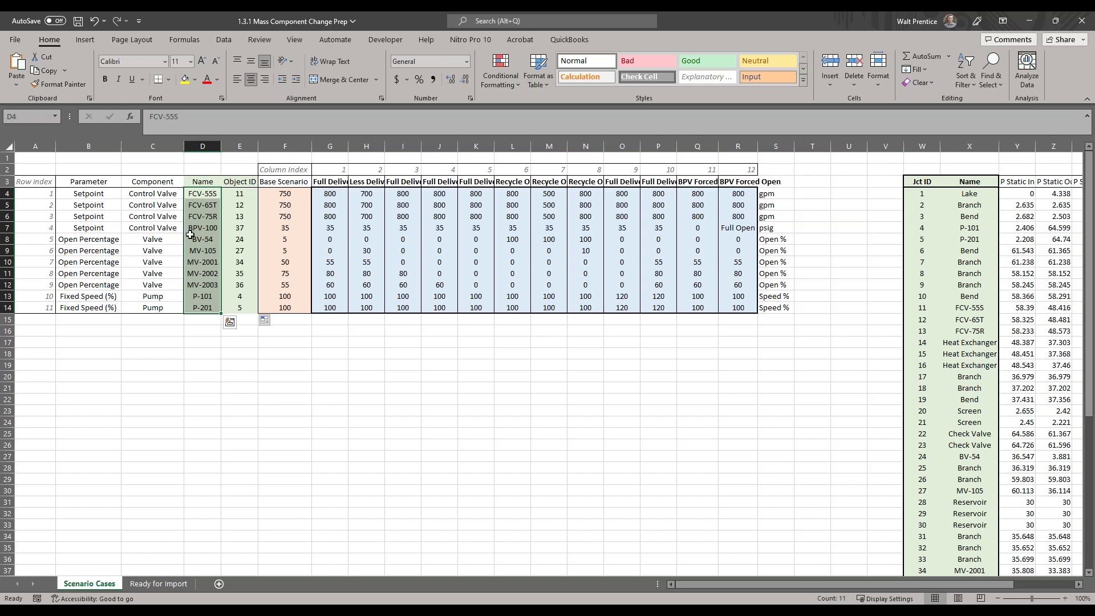
click(170, 195)
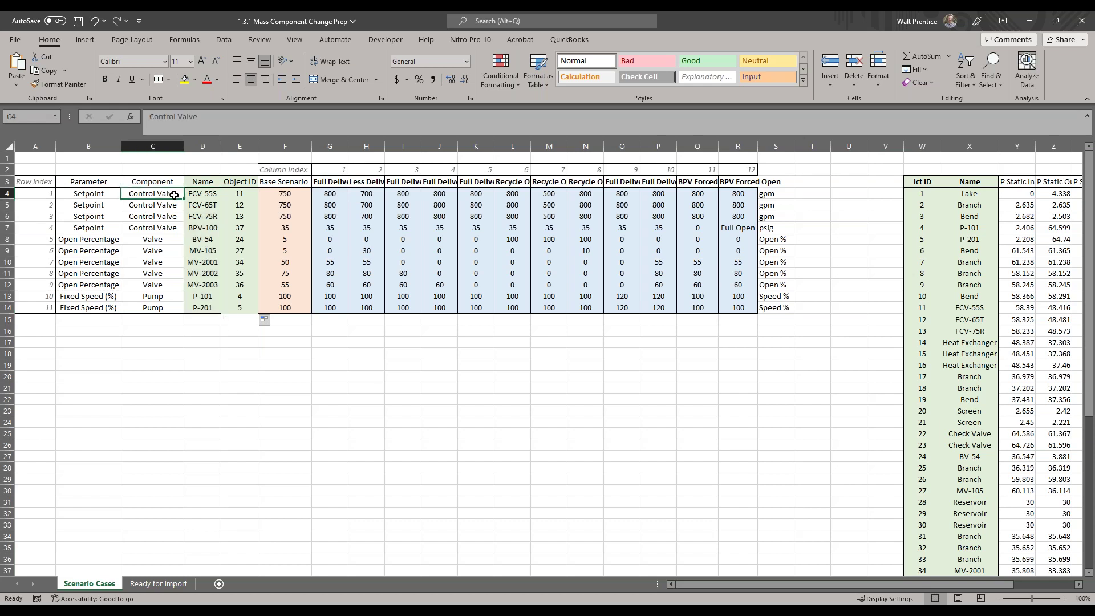
mouse_move(164, 239)
mouse_down()
mouse_move(166, 288)
mouse_move(182, 309)
mouse_up()
click(180, 299)
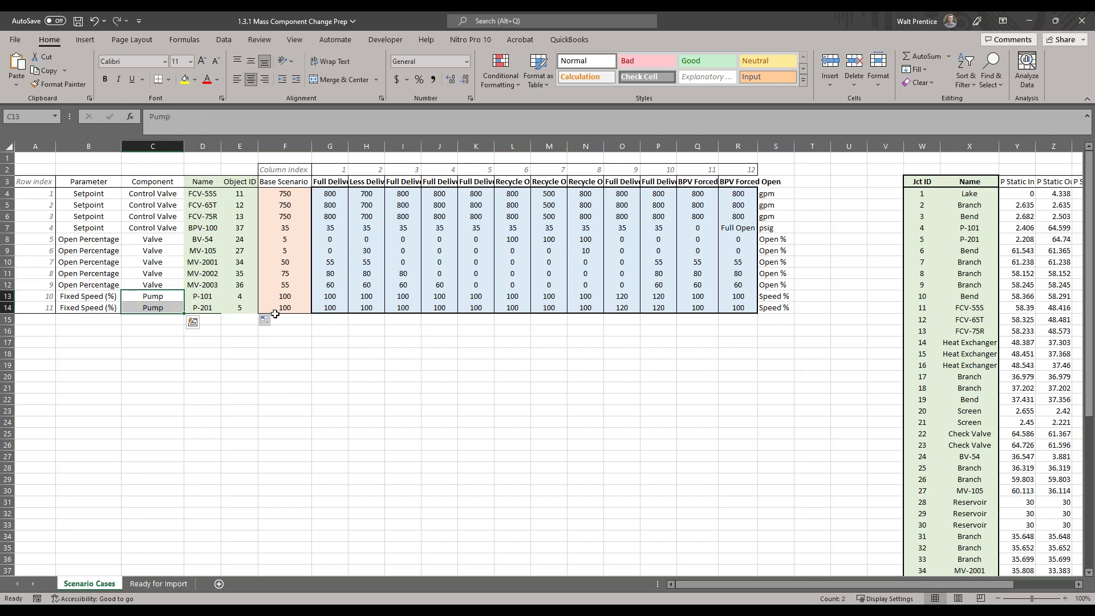
click(196, 390)
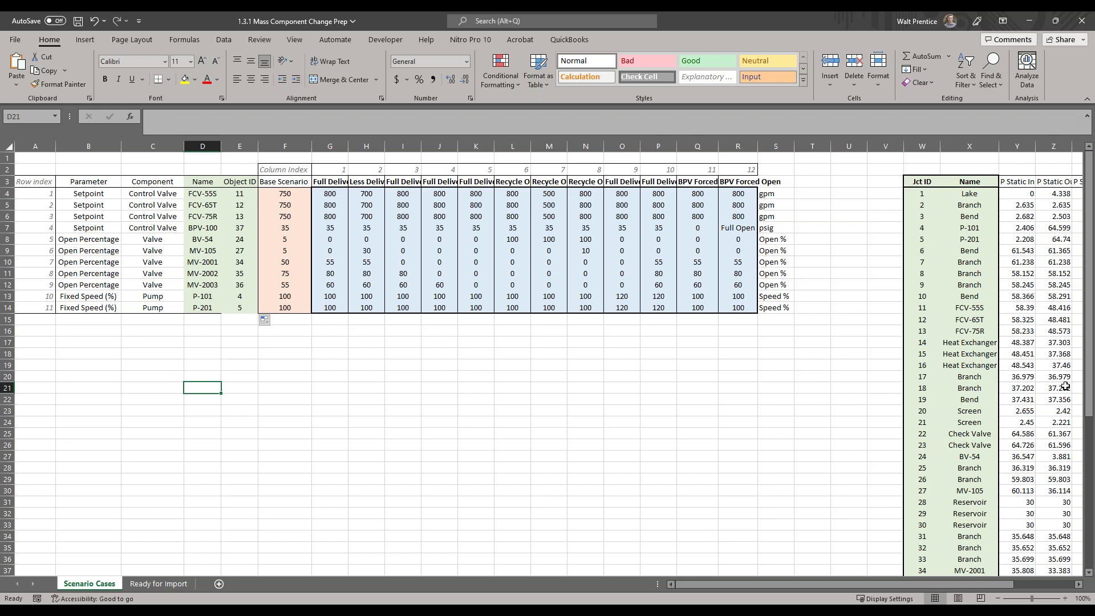
drag(154, 193, 157, 226)
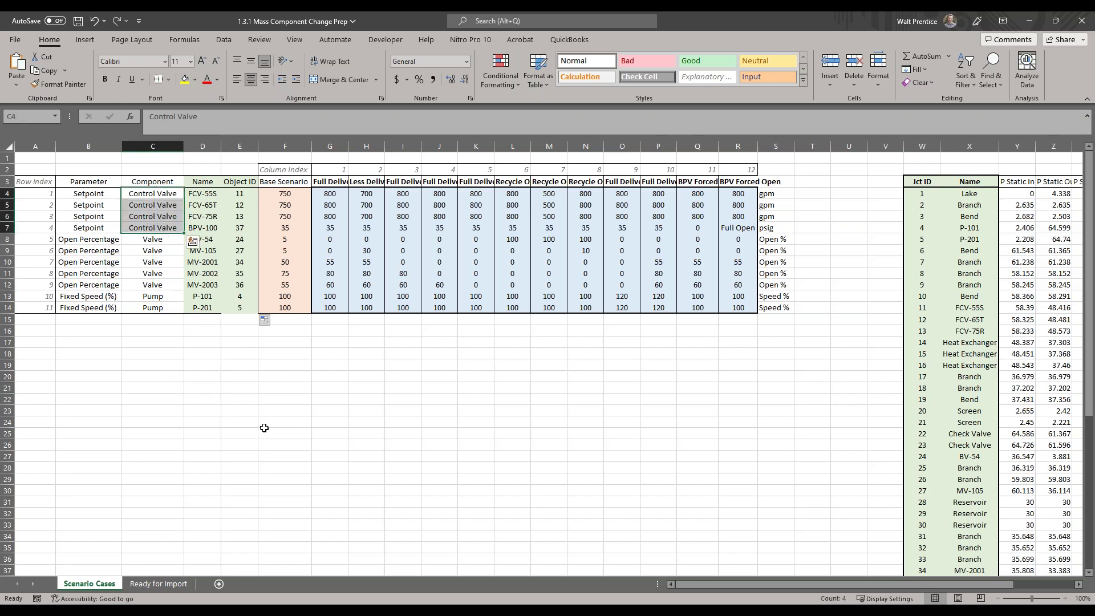
- Compare the Object Type lookup on the Ready for Import sheet with the Component column, and review the valve and pump parameter rows on Scenario Cases
click(185, 585)
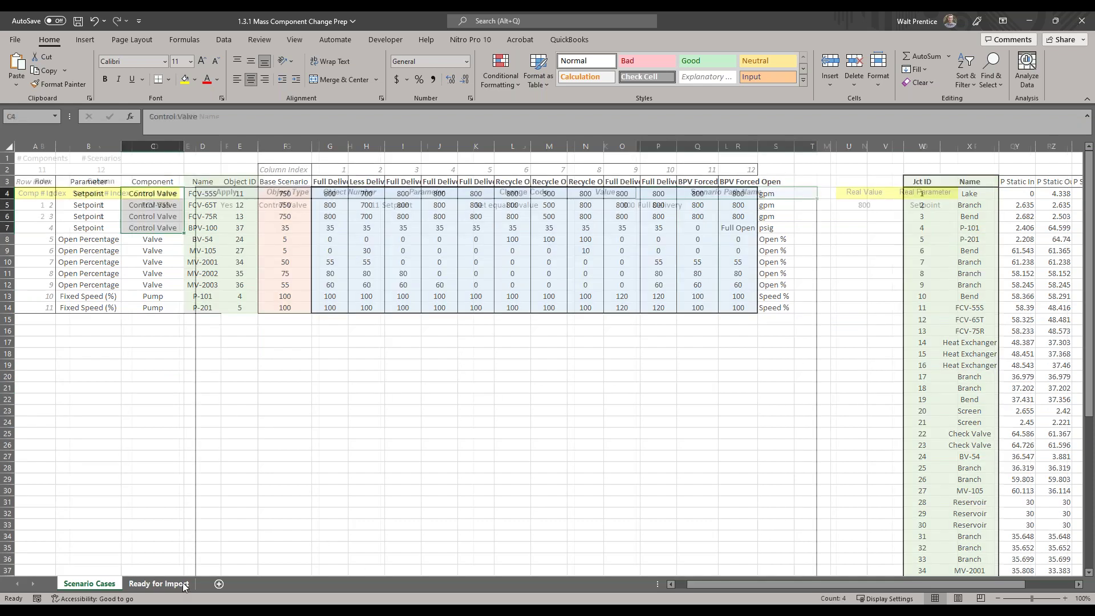
click(279, 208)
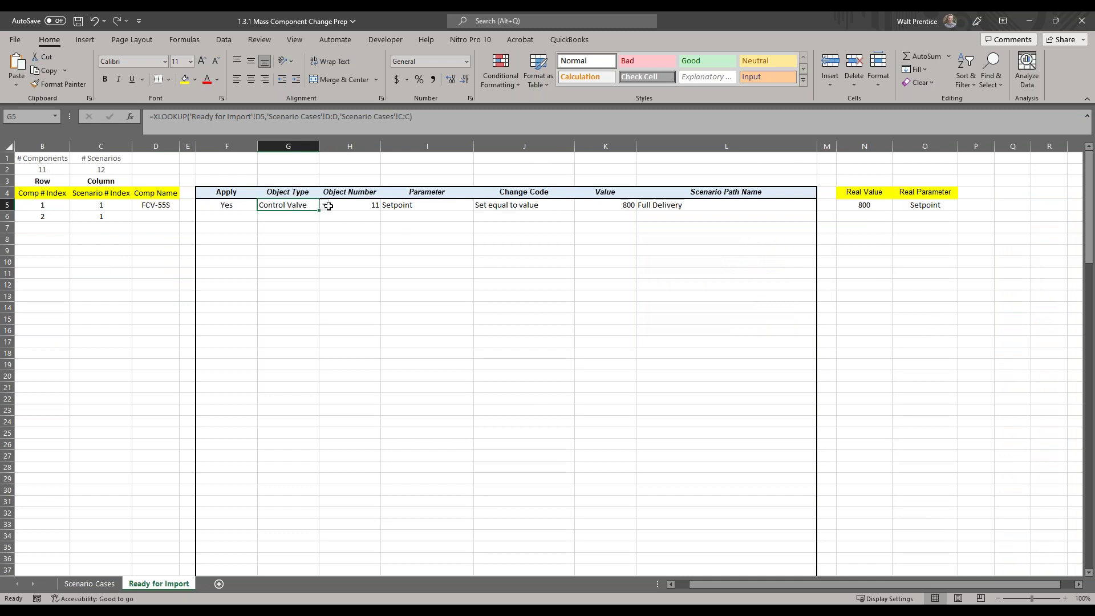
click(104, 582)
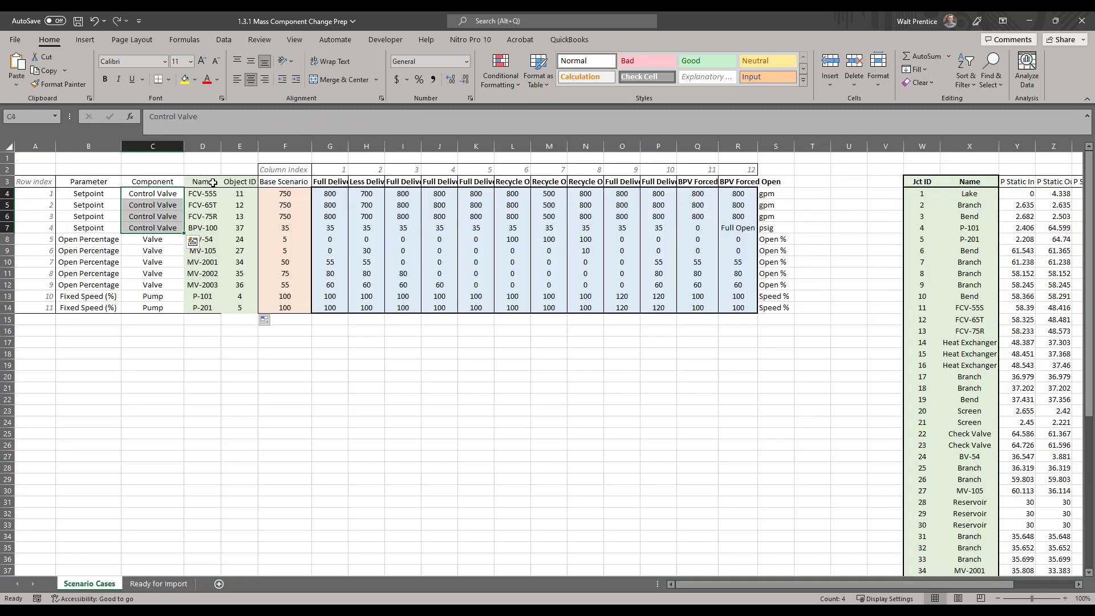
drag(173, 241, 164, 309)
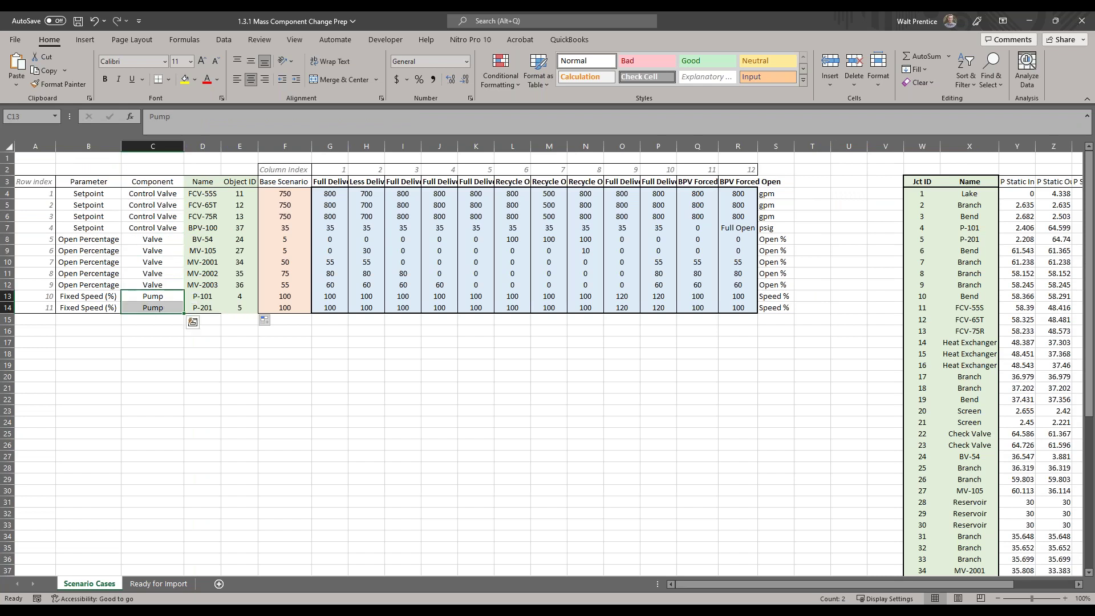
drag(105, 194, 734, 282)
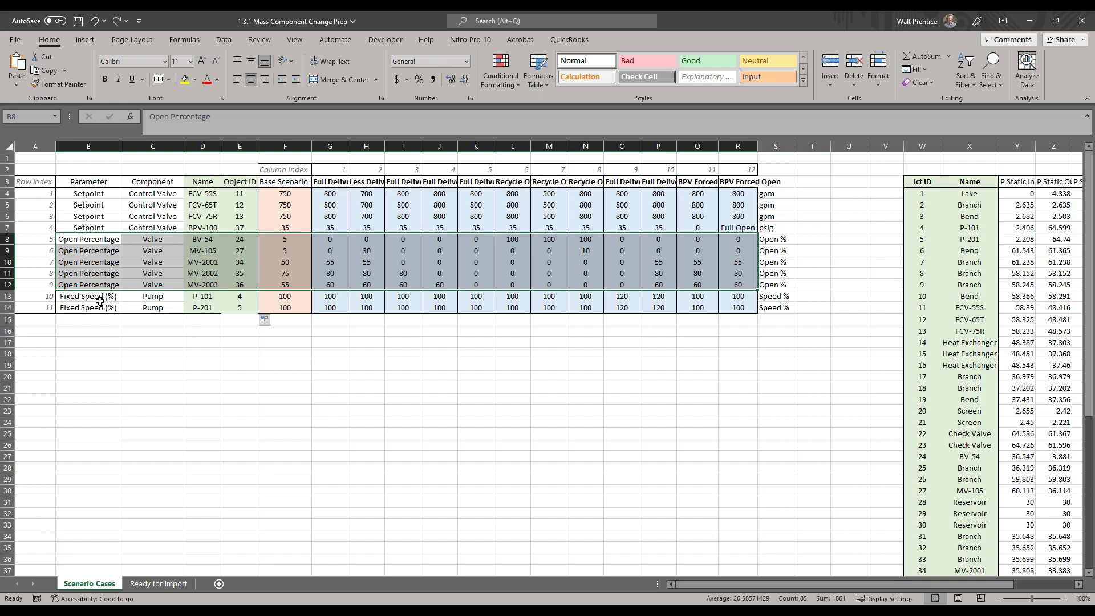
drag(100, 296, 741, 308)
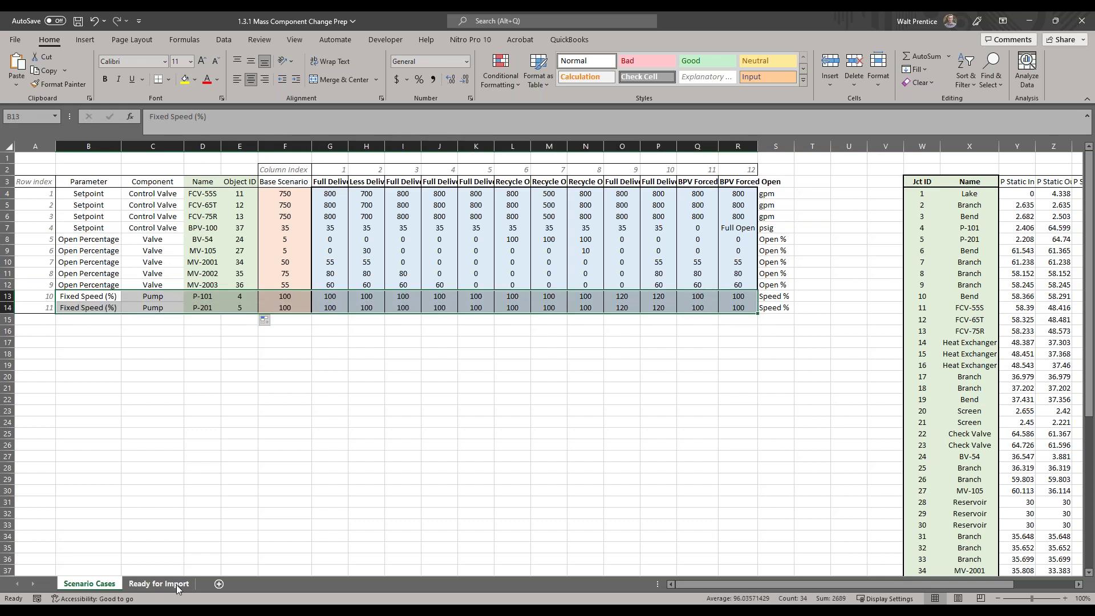
- Review the import table headers and the Row and Column index headings on the Ready for Import sheet
click(158, 583)
drag(220, 192, 711, 189)
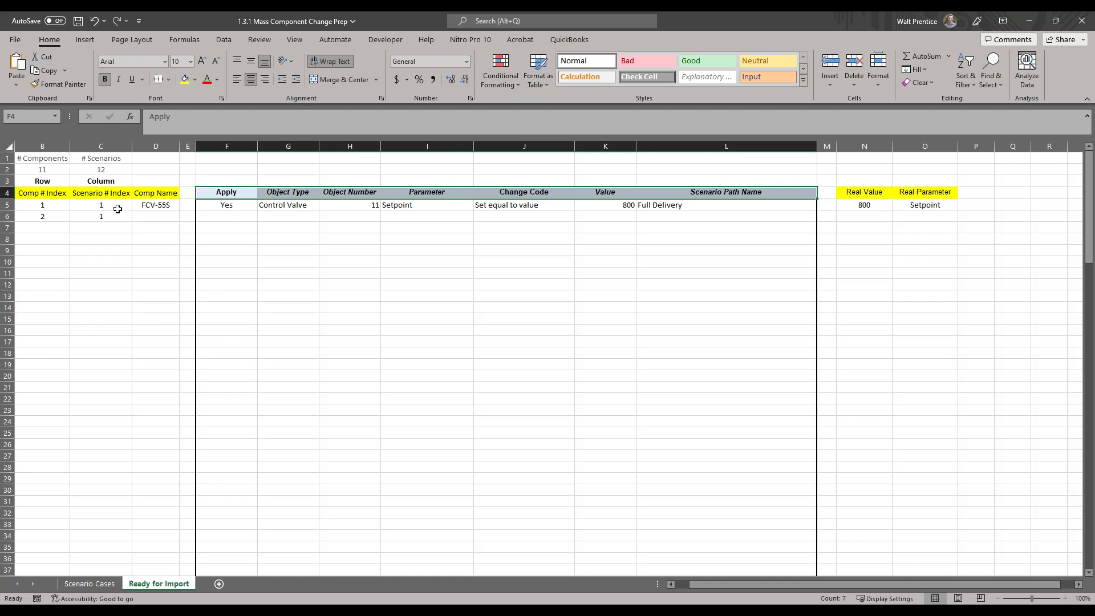
drag(46, 172, 109, 181)
click(46, 181)
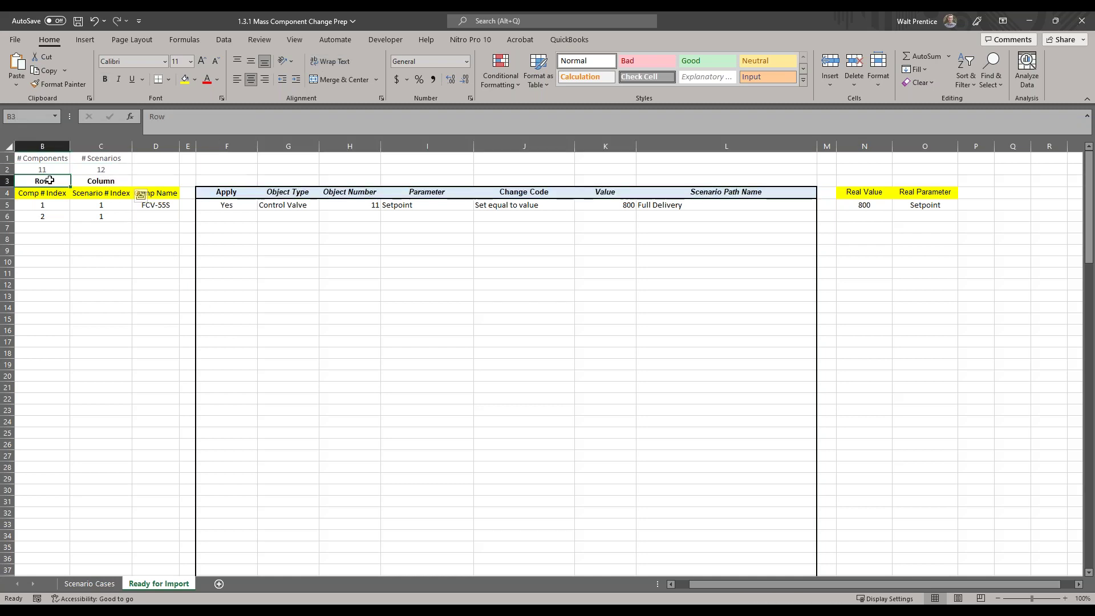
click(100, 180)
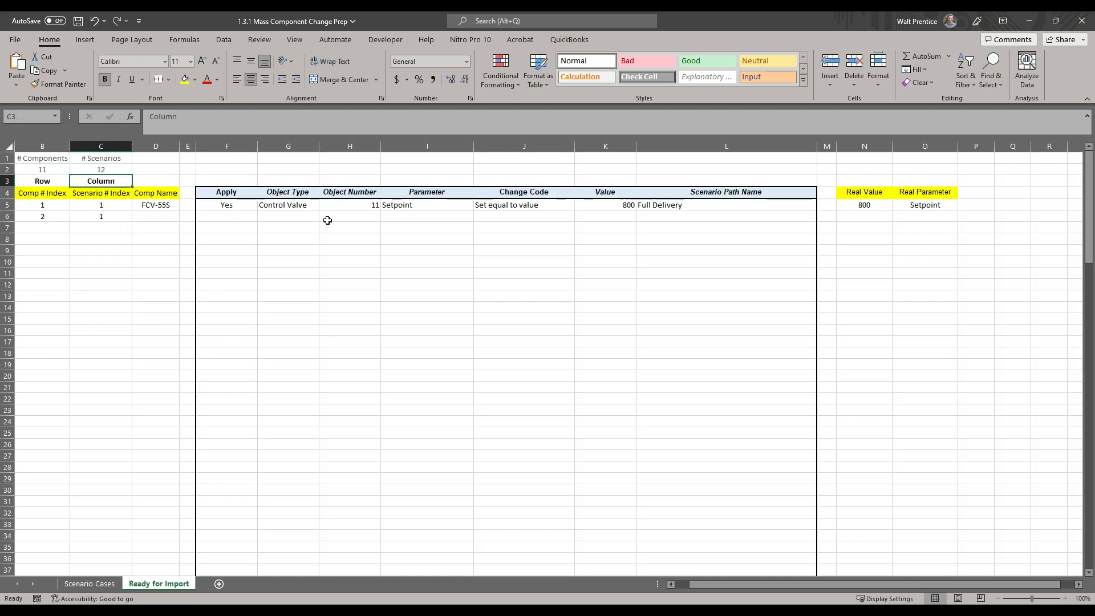
- Copy the Comp # Index formula =IF(B5=$B$2,1,B5+1) from B6 down through row 136
click(60, 217)
click(191, 117)
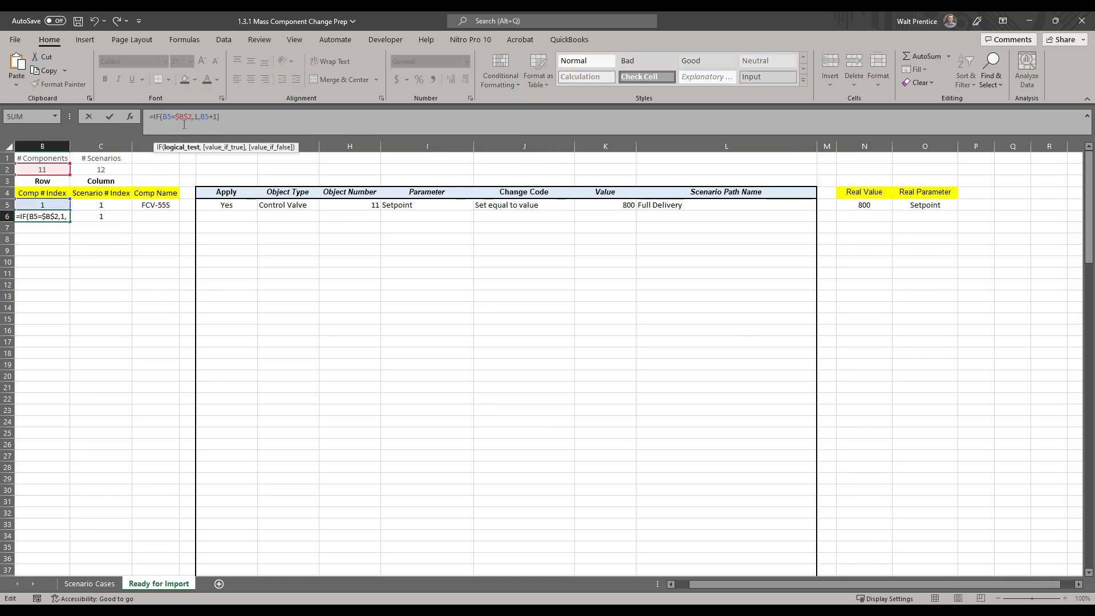
key(Escape)
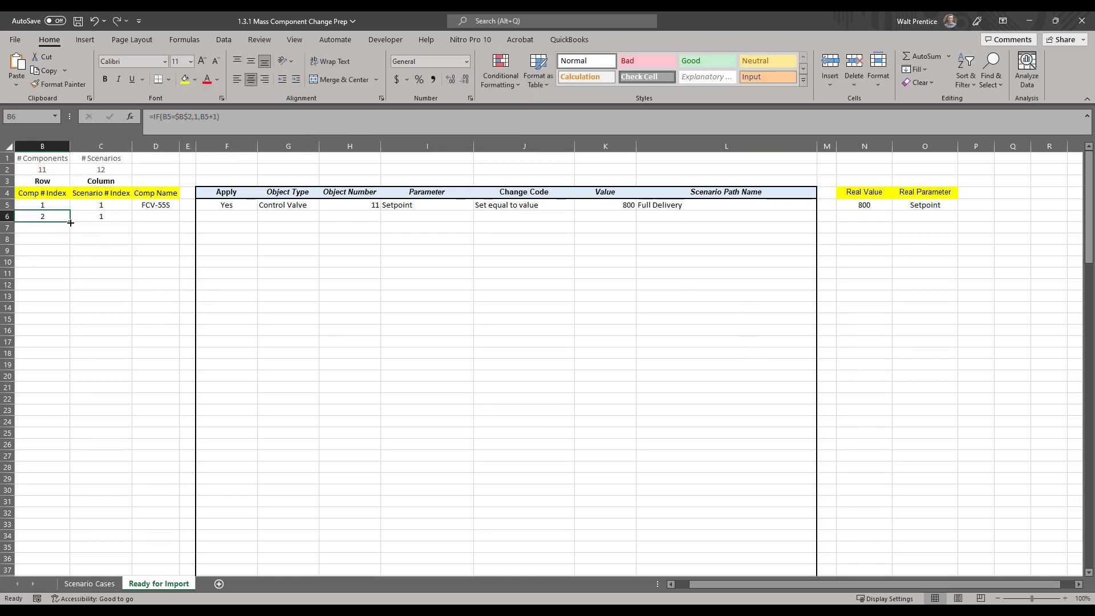
drag(69, 222, 42, 566)
drag(46, 317, 55, 557)
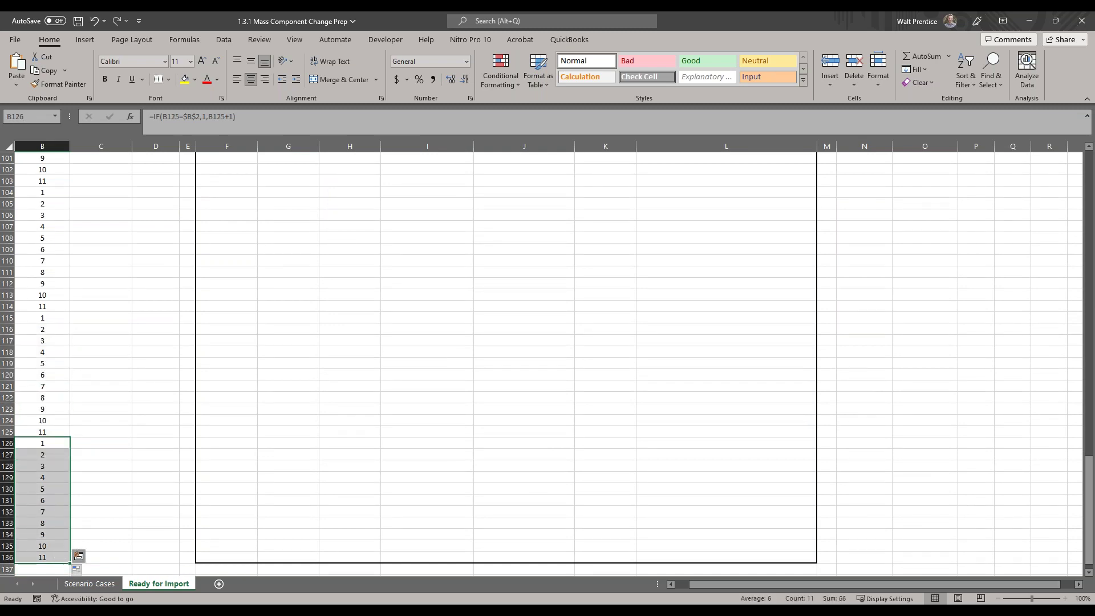
- Compare the repeating Comp # Index cycle with the row indexes on the Scenario Cases sheet, then return to Ready for Import
scroll(99, 530, up, 20)
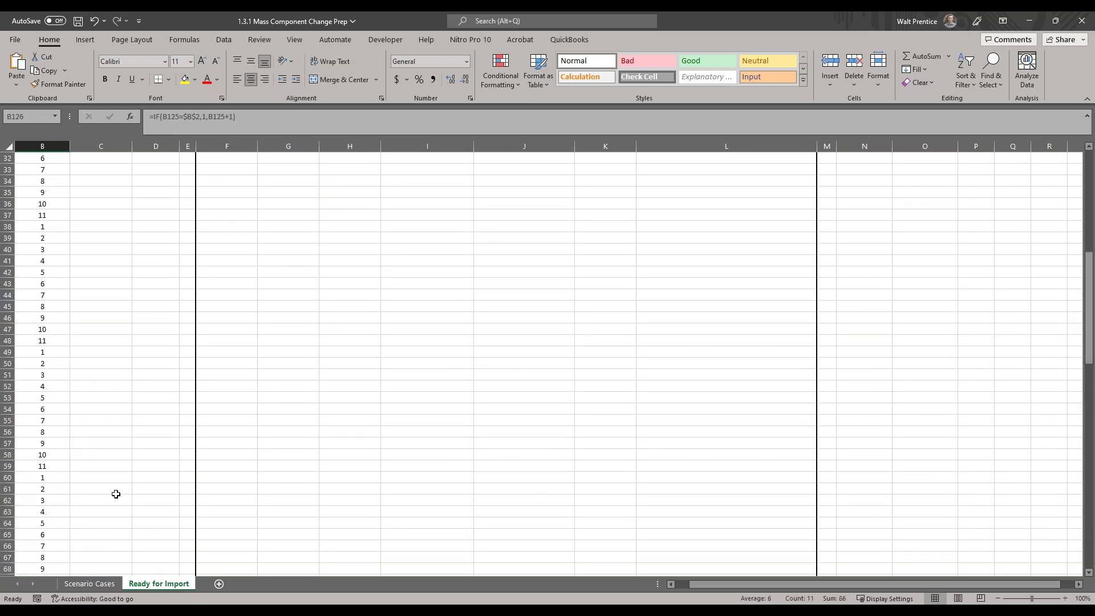
click(50, 323)
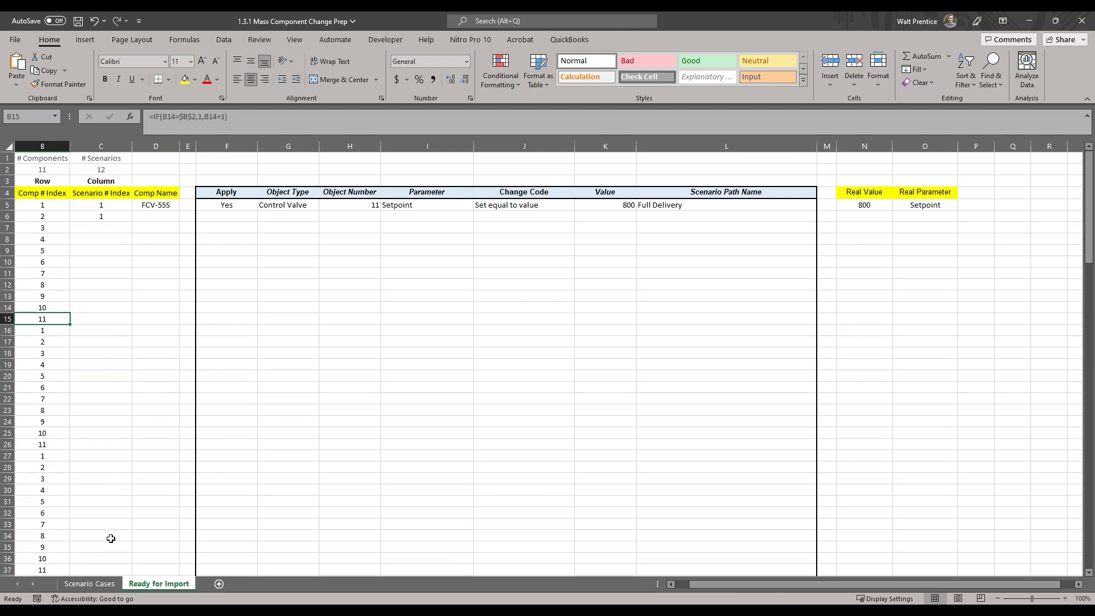
click(90, 583)
click(43, 194)
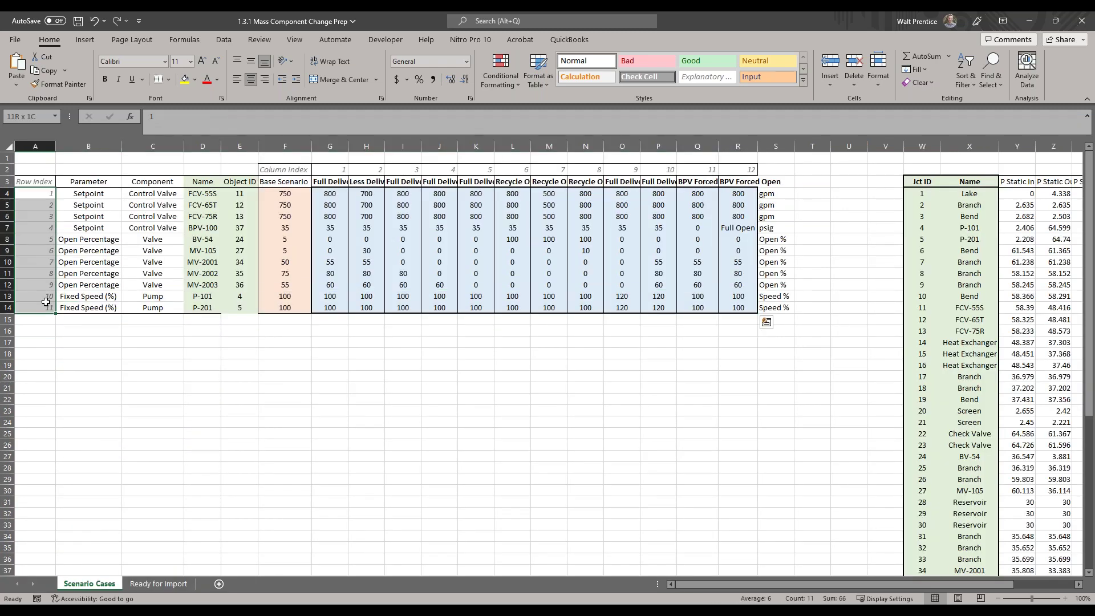
click(158, 583)
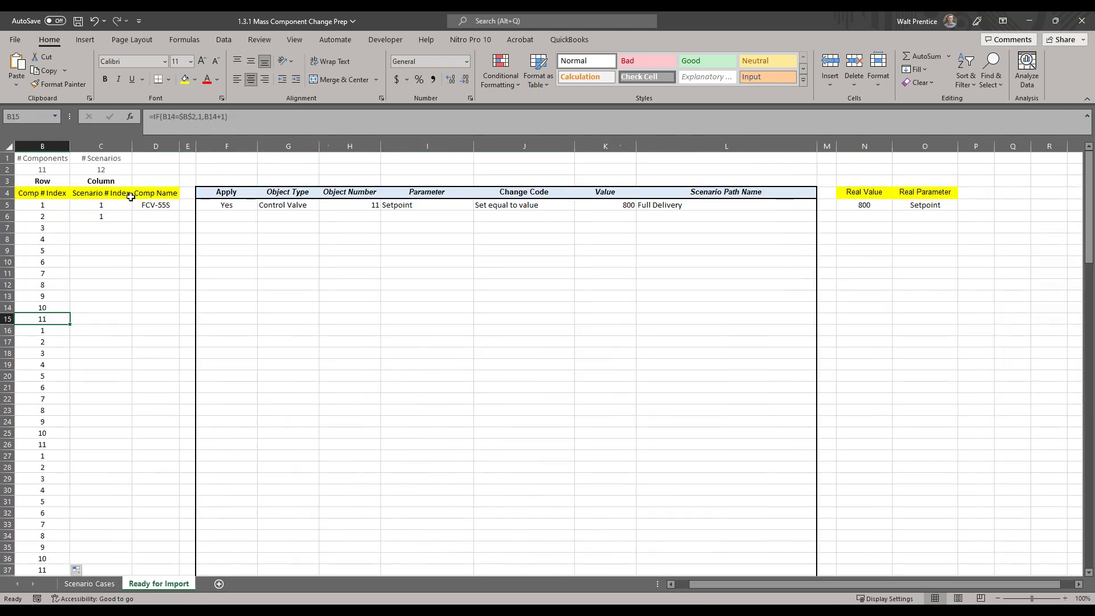
- Copy the Scenario # Index formula =IF(B5=$B$2,C5+1,C5) from C6 down through row 136
click(109, 181)
click(109, 213)
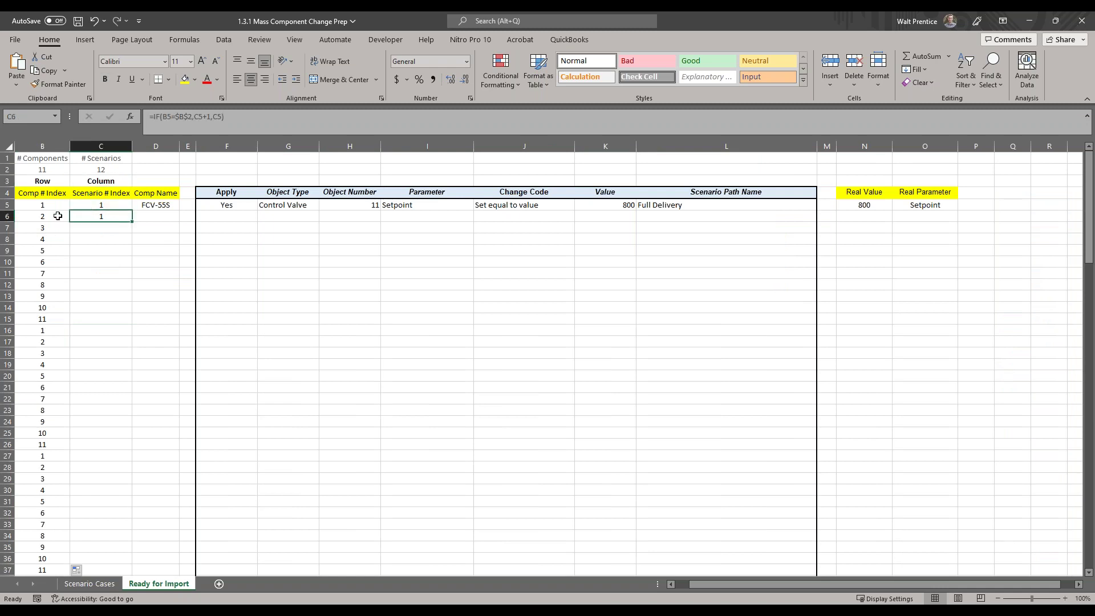
drag(102, 206, 101, 315)
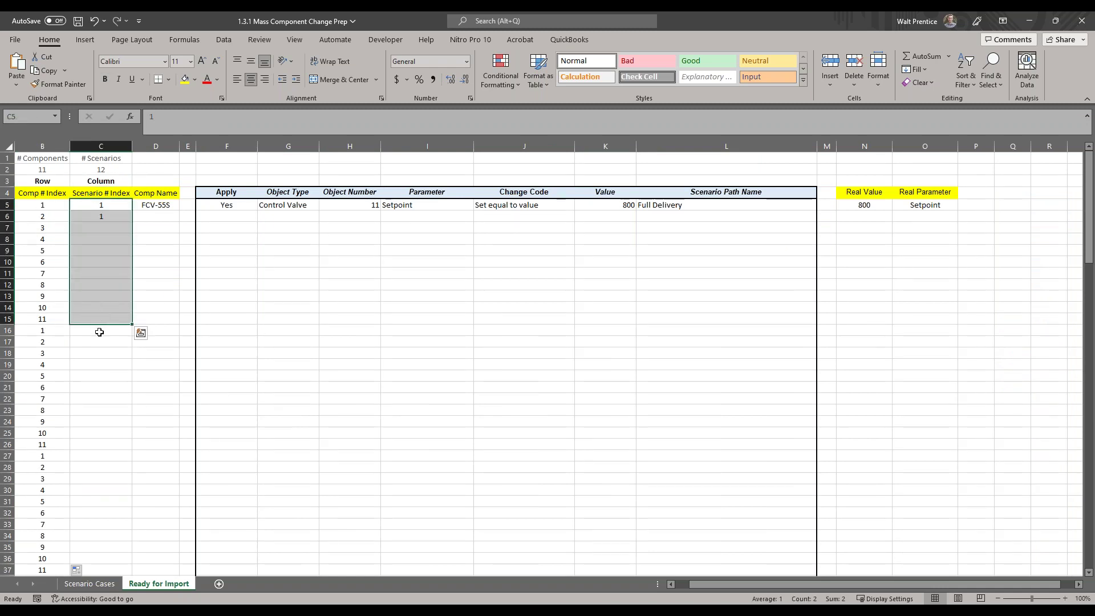
click(113, 218)
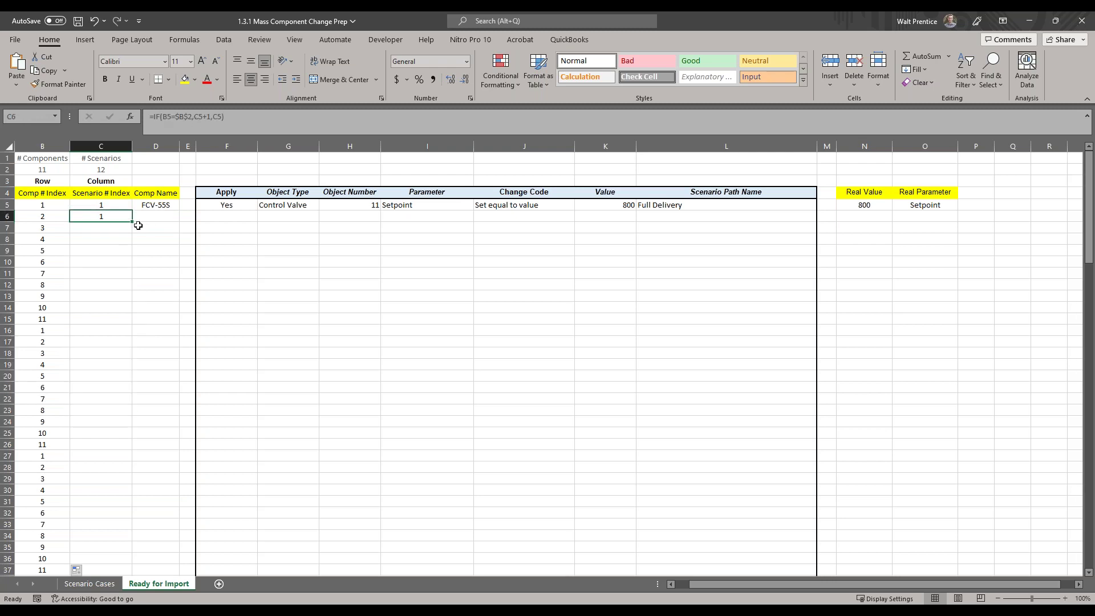
double_click(132, 223)
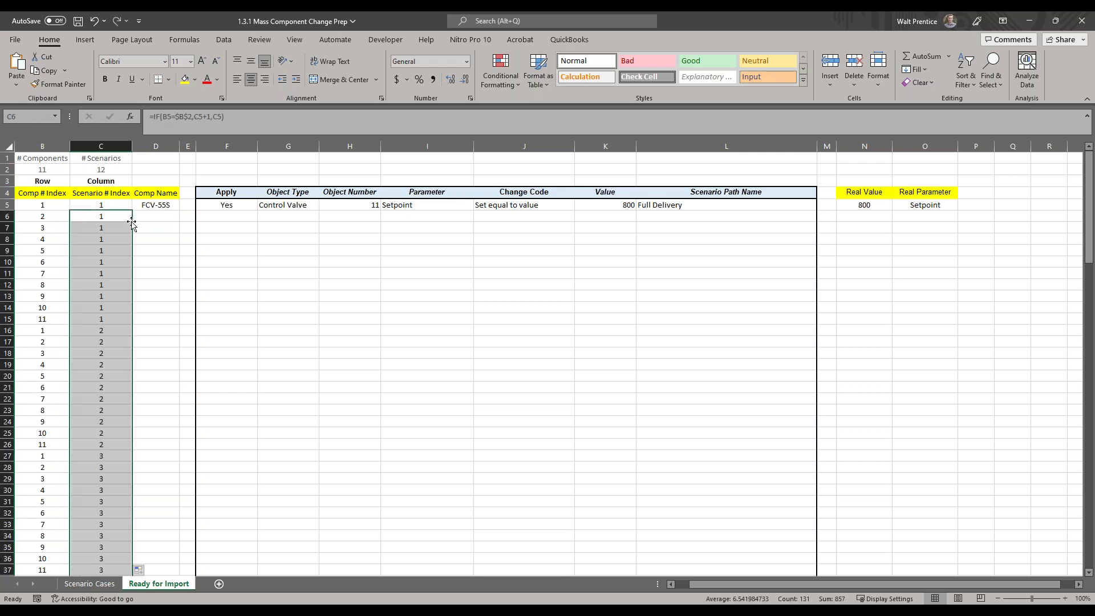
click(38, 206)
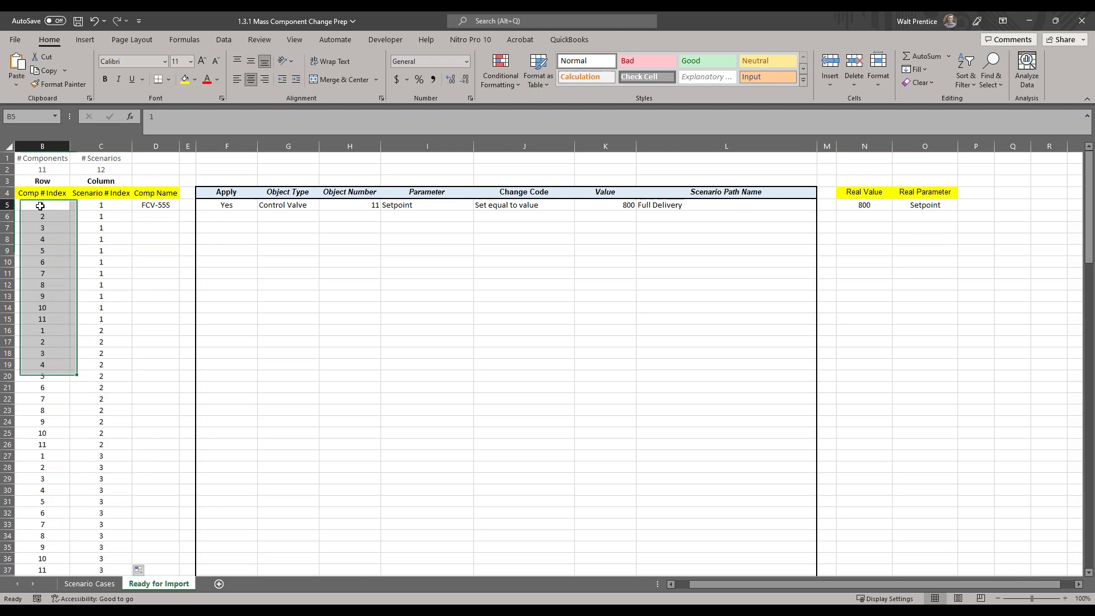
- Compare the Comp # Index and Scenario # Index pairs with the Scenario Cases table, ending on the Ready for Import sheet
drag(44, 220, 99, 227)
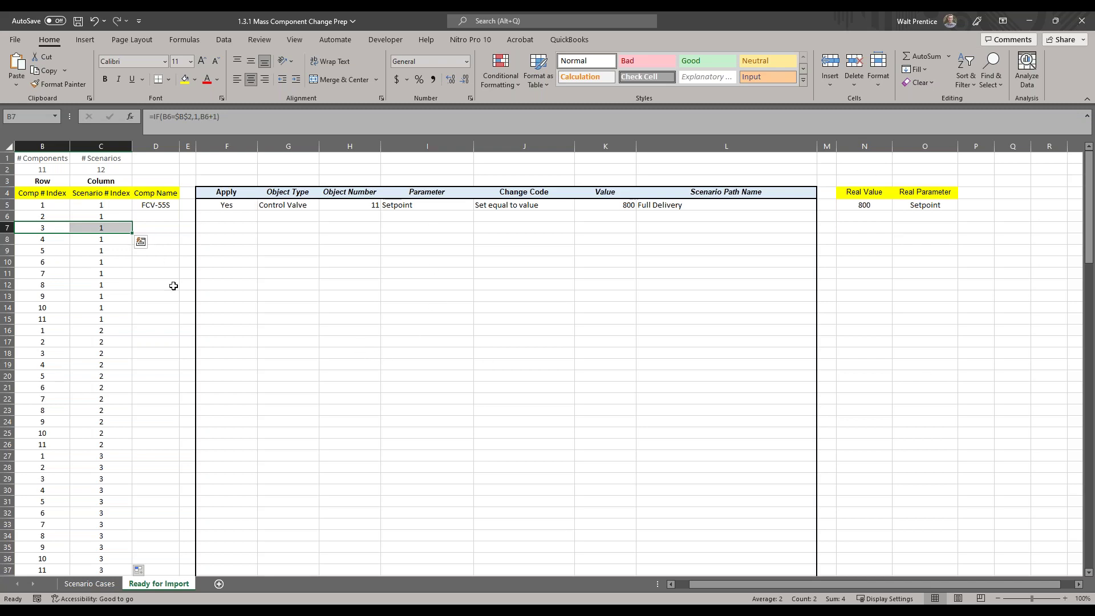
click(87, 583)
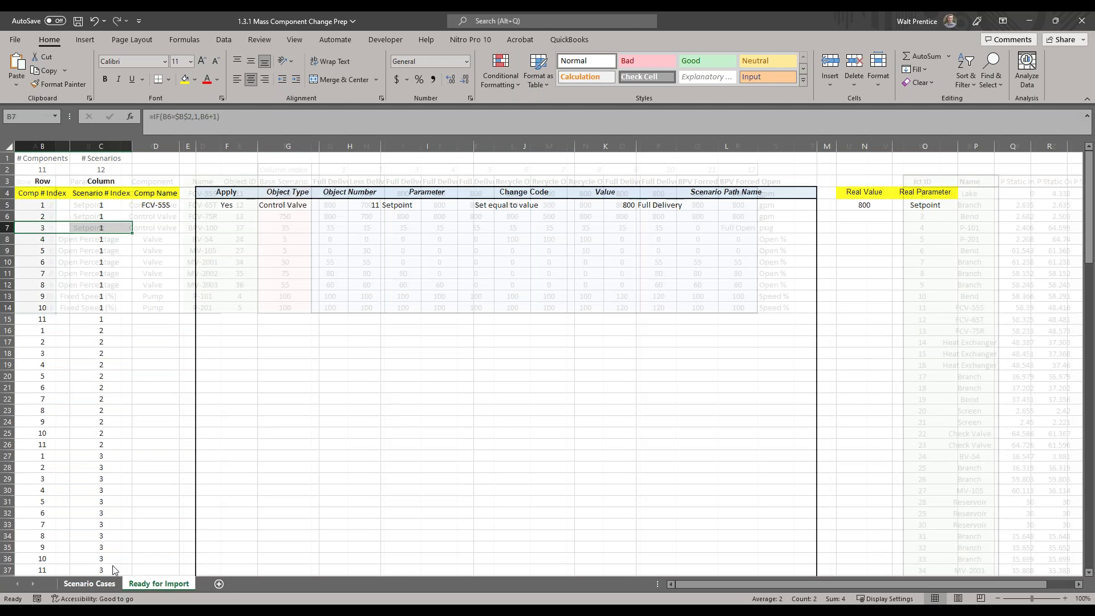
click(171, 584)
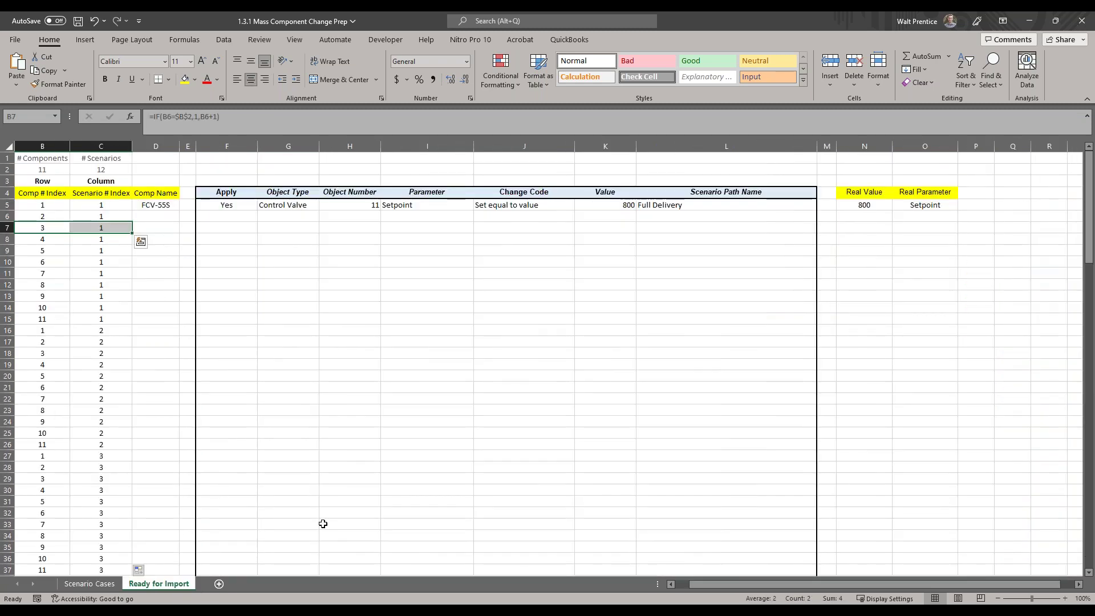
- Examine the Comp Name XLOOKUP formula in D5 against the row index and Name columns on Scenario Cases
click(164, 206)
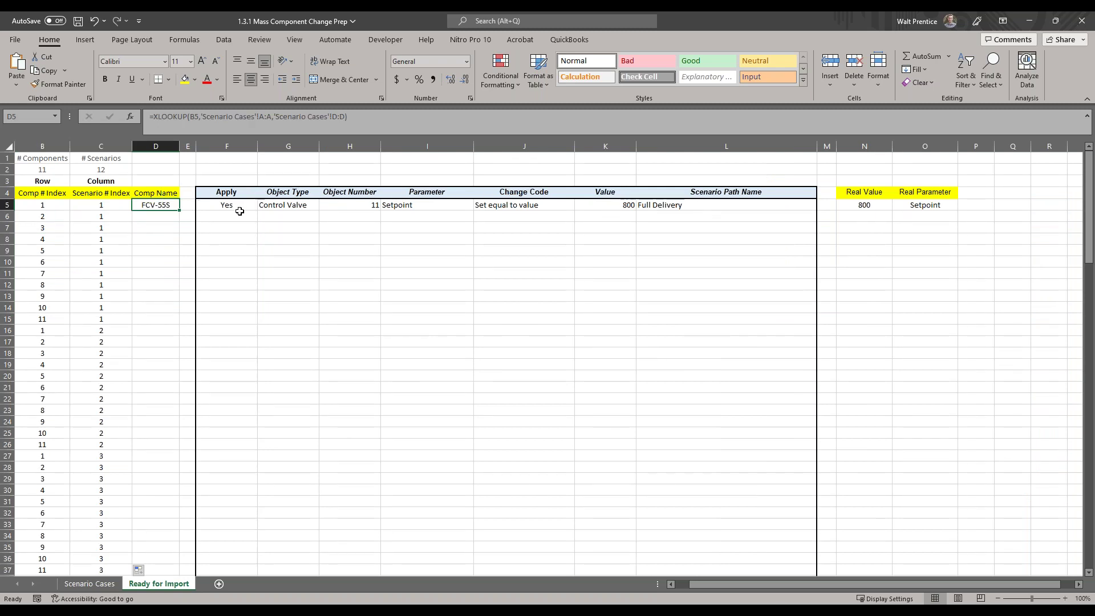
click(345, 195)
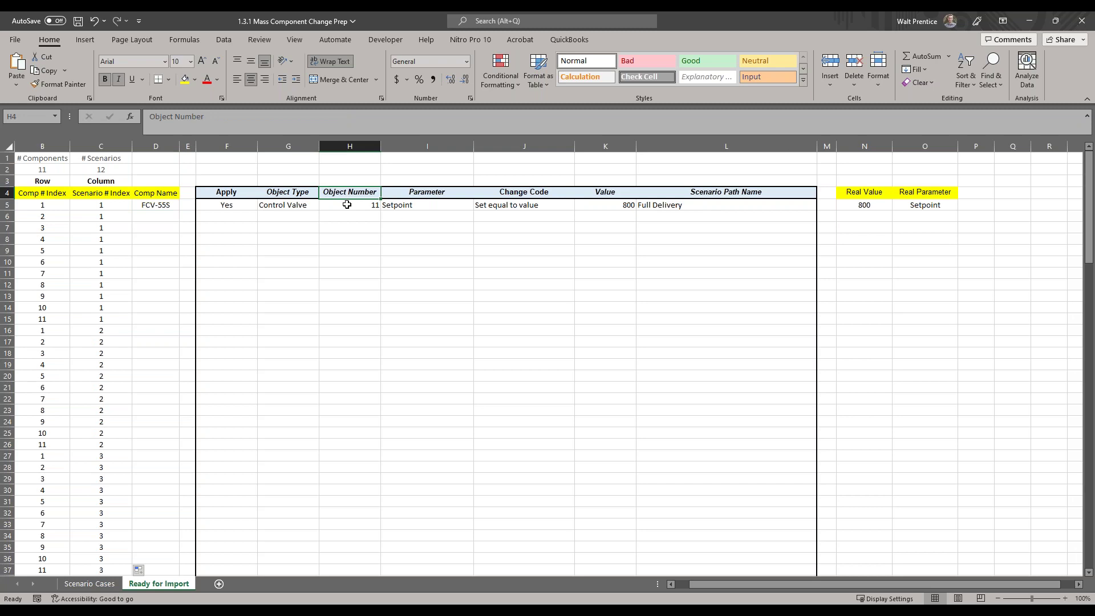
click(166, 203)
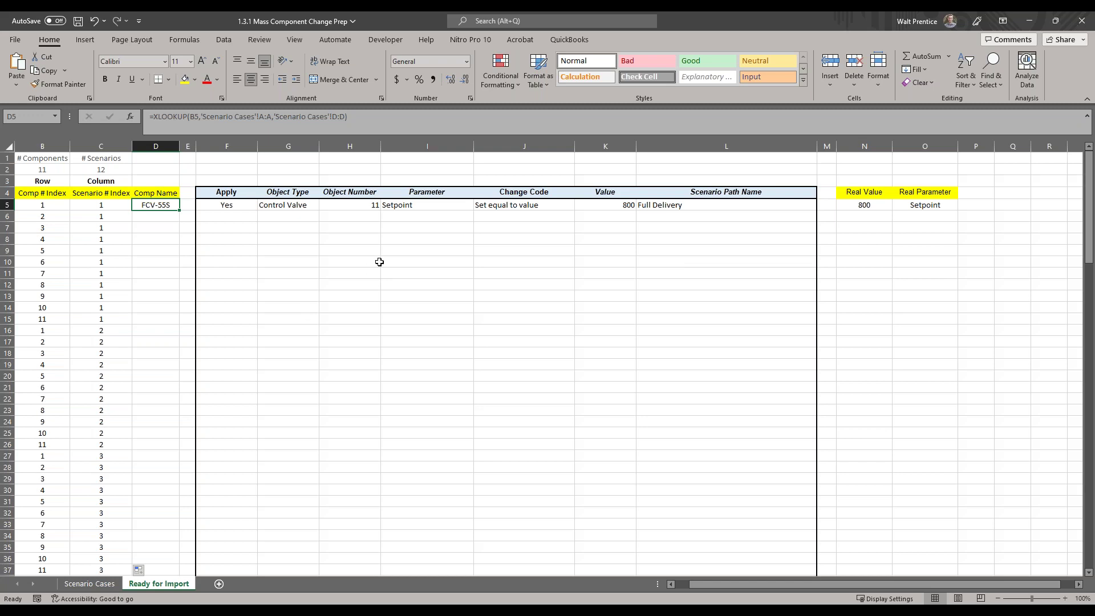
click(202, 118)
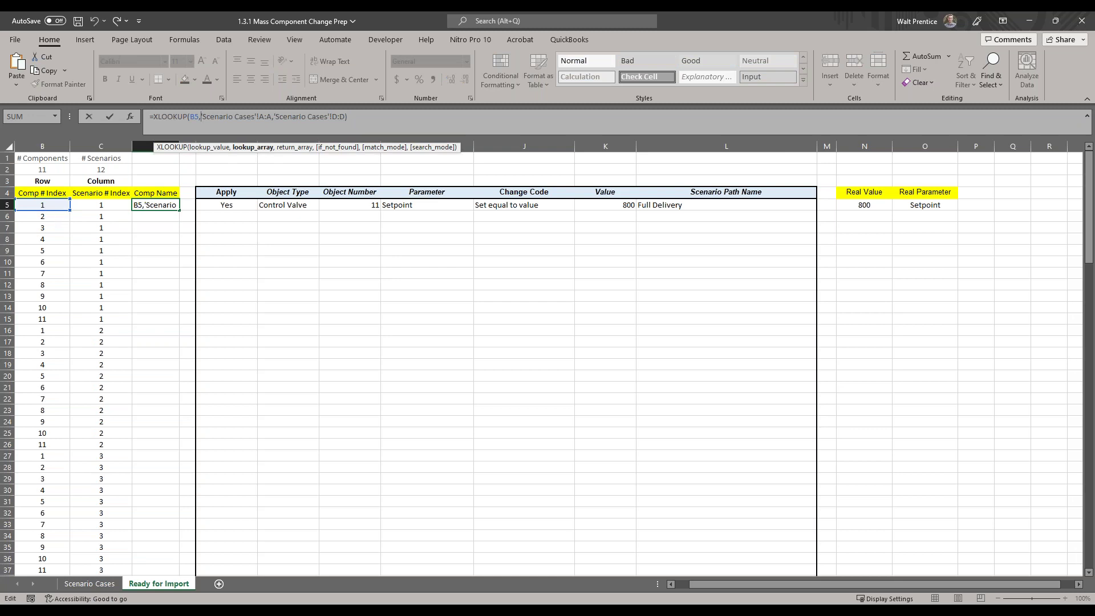
click(89, 583)
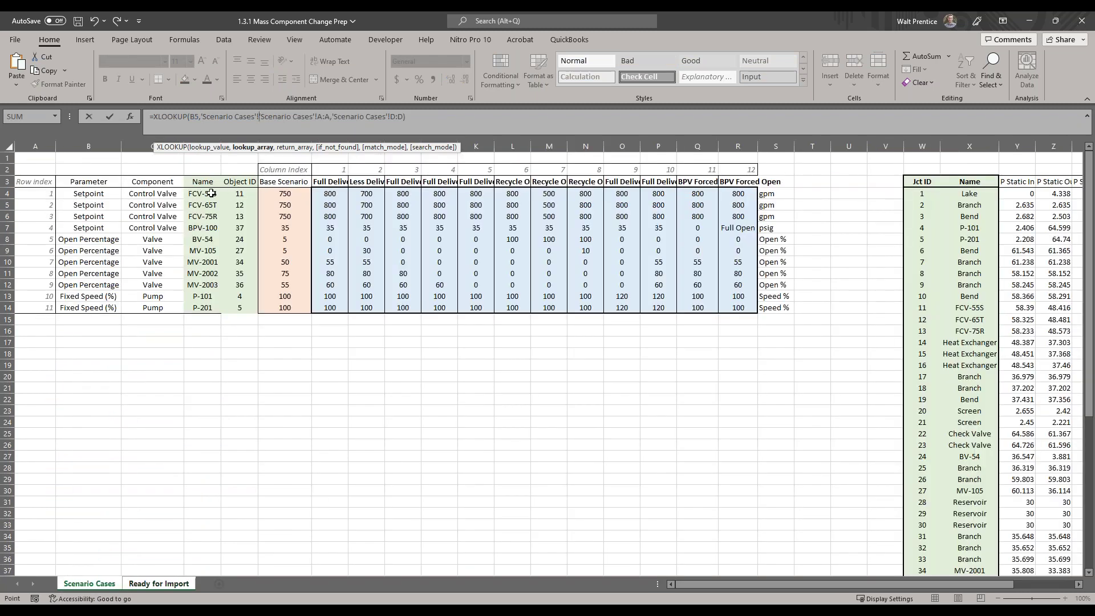
click(160, 584)
key(Return)
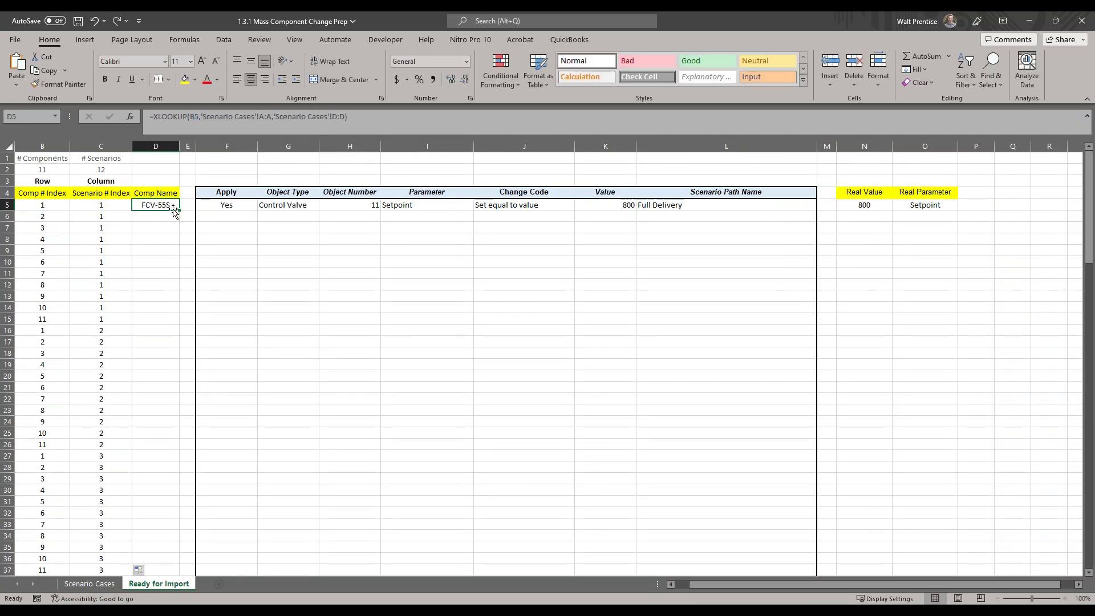
- Copy the Comp Name formula =XLOOKUP(B5,'Scenario Cases'!A:A,'Scenario Cases'!D:D) from D5 down through row 136
double_click(181, 209)
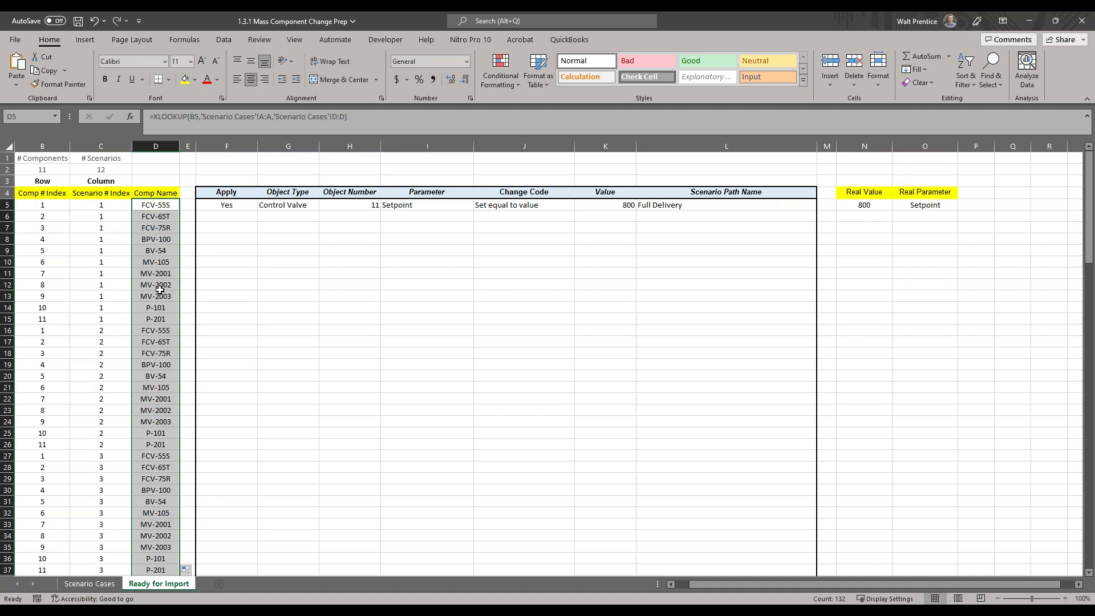
drag(153, 204, 156, 442)
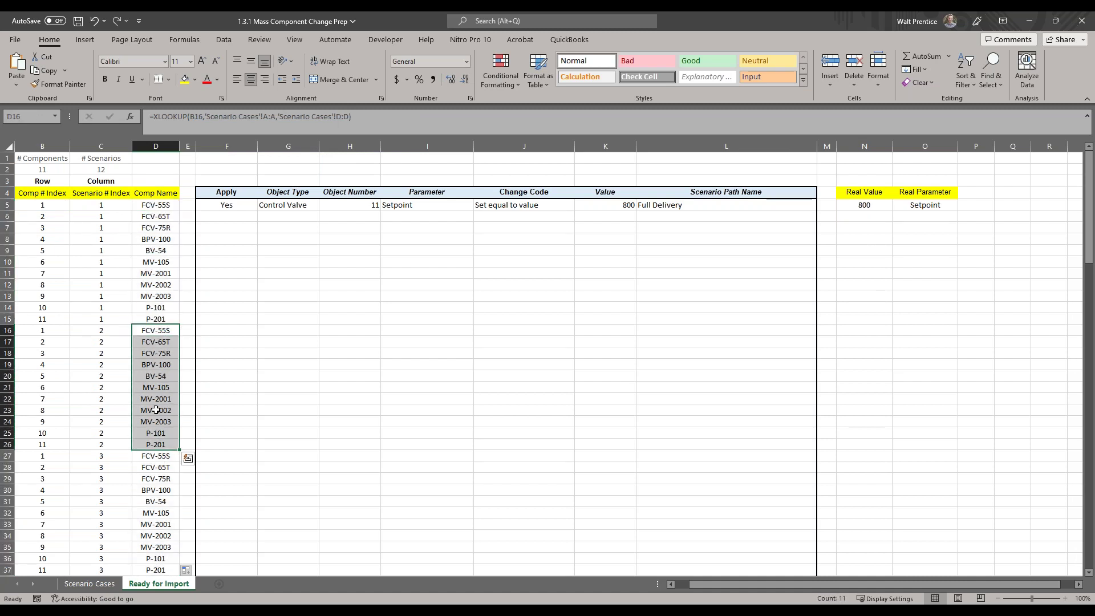
scroll(156, 409, down, 4)
scroll(155, 410, up, 4)
- Review the row 5 Apply and Change Code entries and the Object Type lookup in G5 against the Component column on Scenario Cases
click(239, 209)
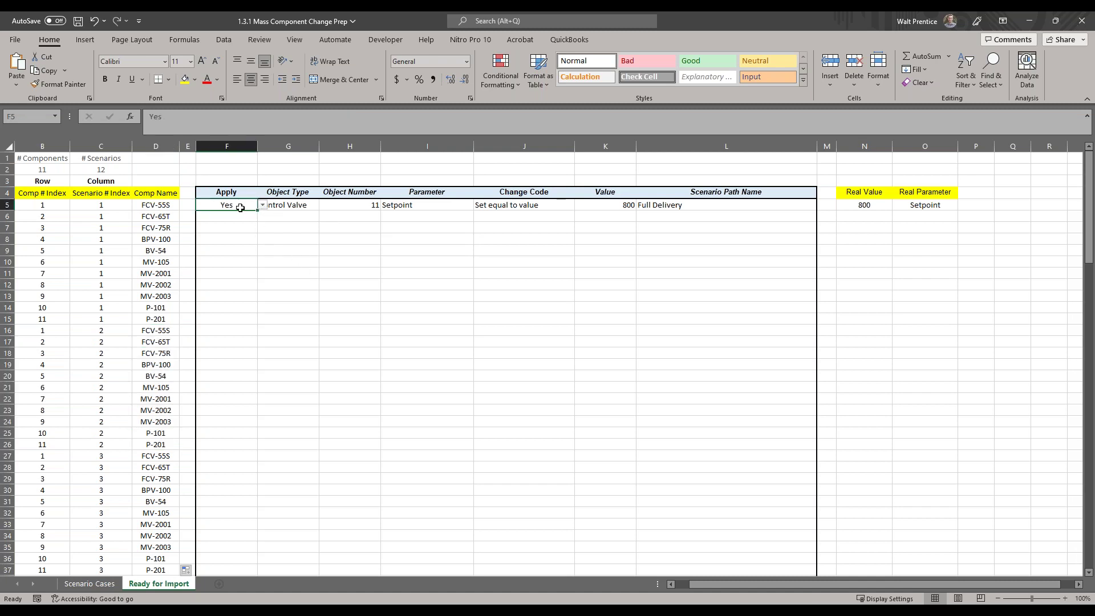
click(550, 208)
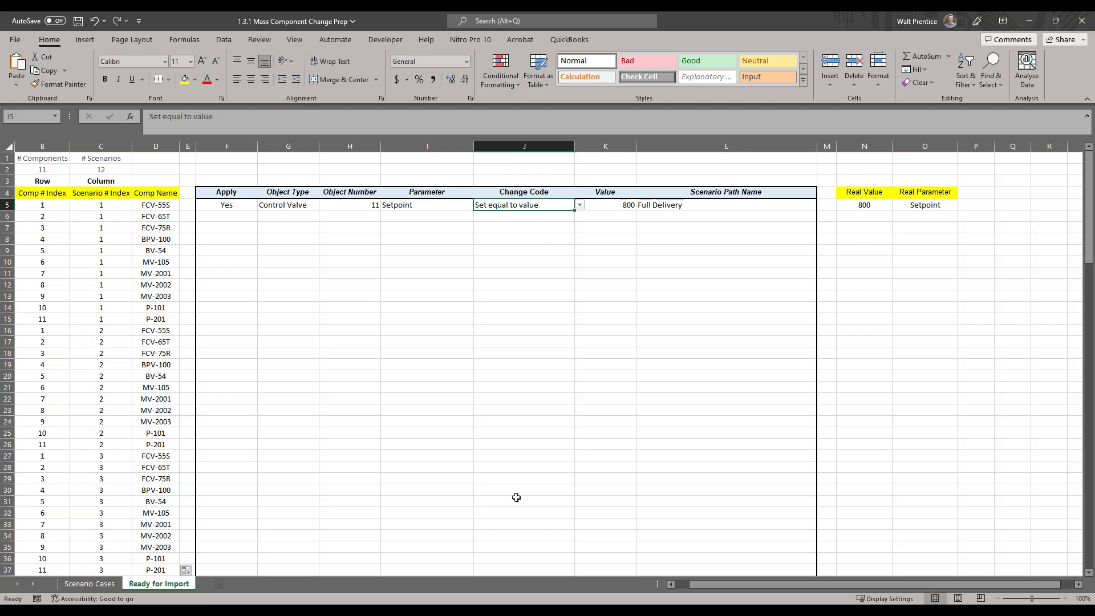
click(300, 205)
double_click(301, 206)
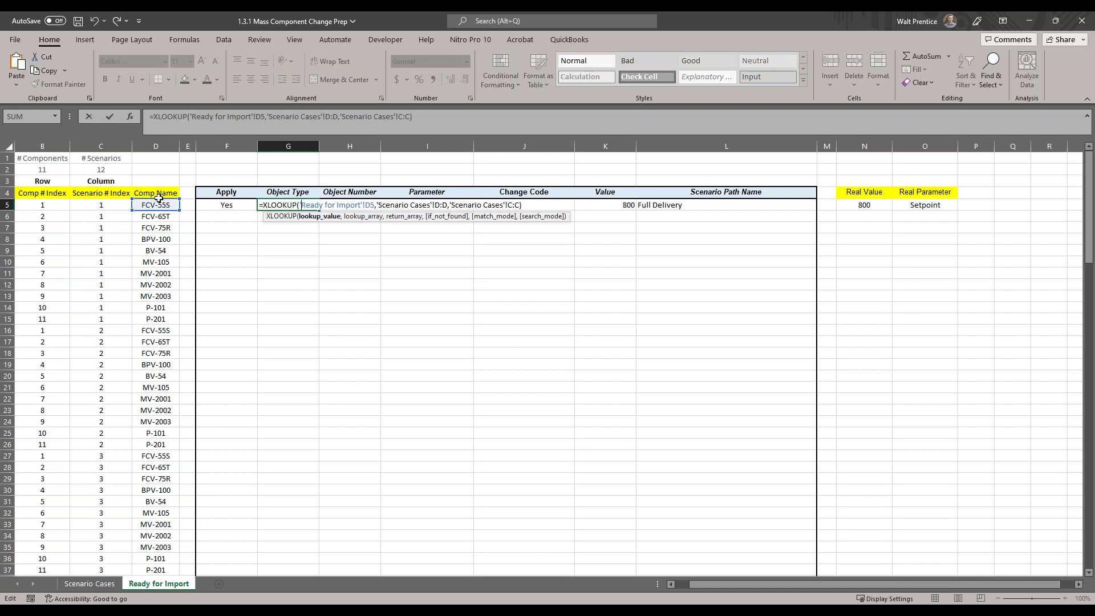
key(ctrl+Return)
click(104, 583)
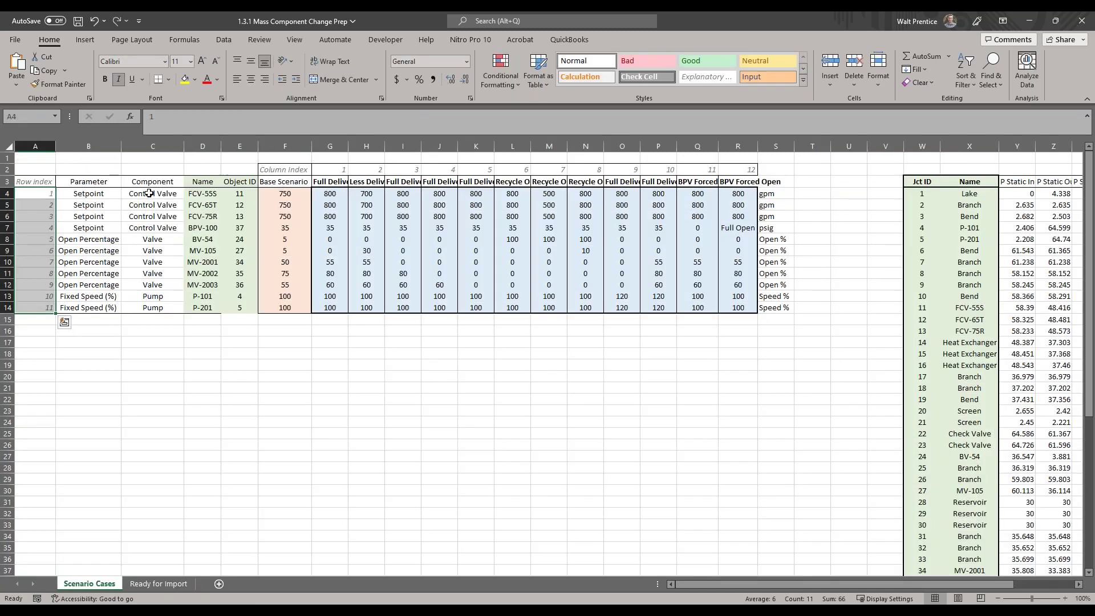
click(158, 583)
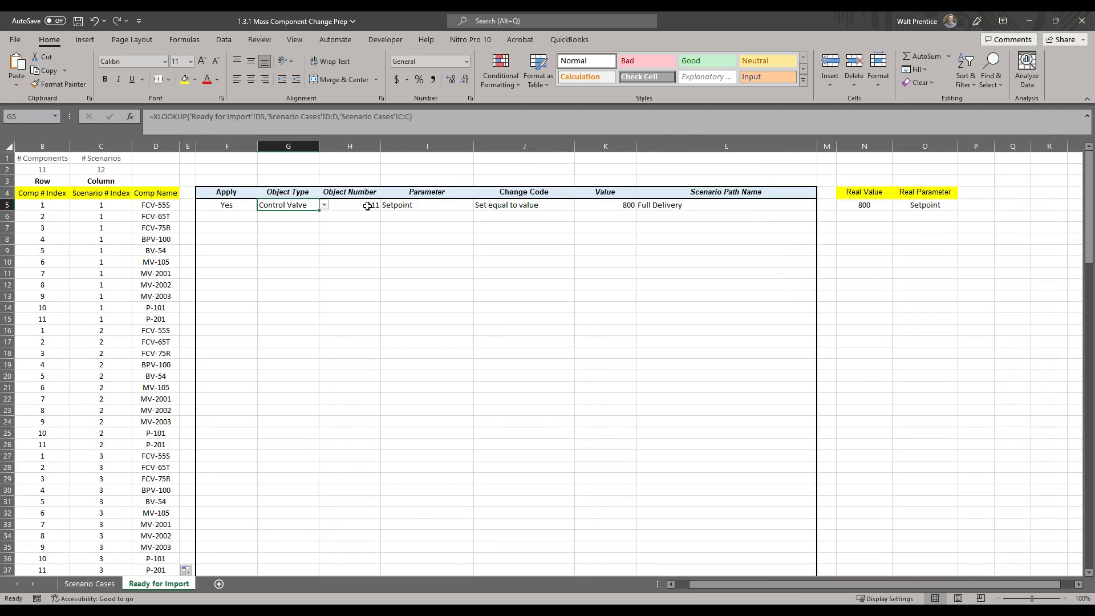
- Inspect the Object Number XLOOKUP formula in H5 and its references without changing it
click(364, 208)
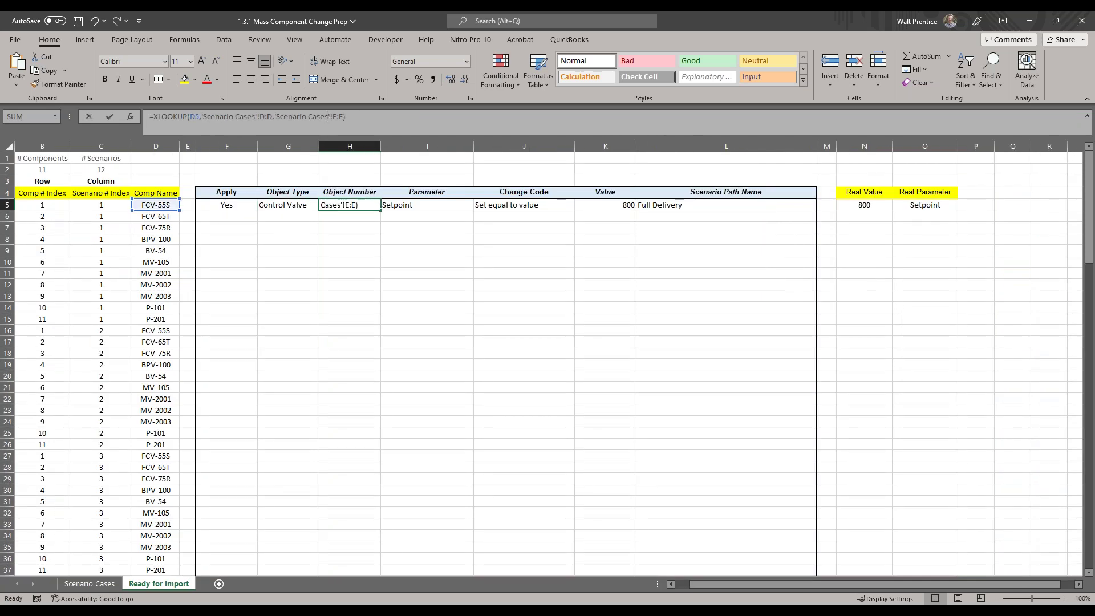
double_click(363, 207)
key(Escape)
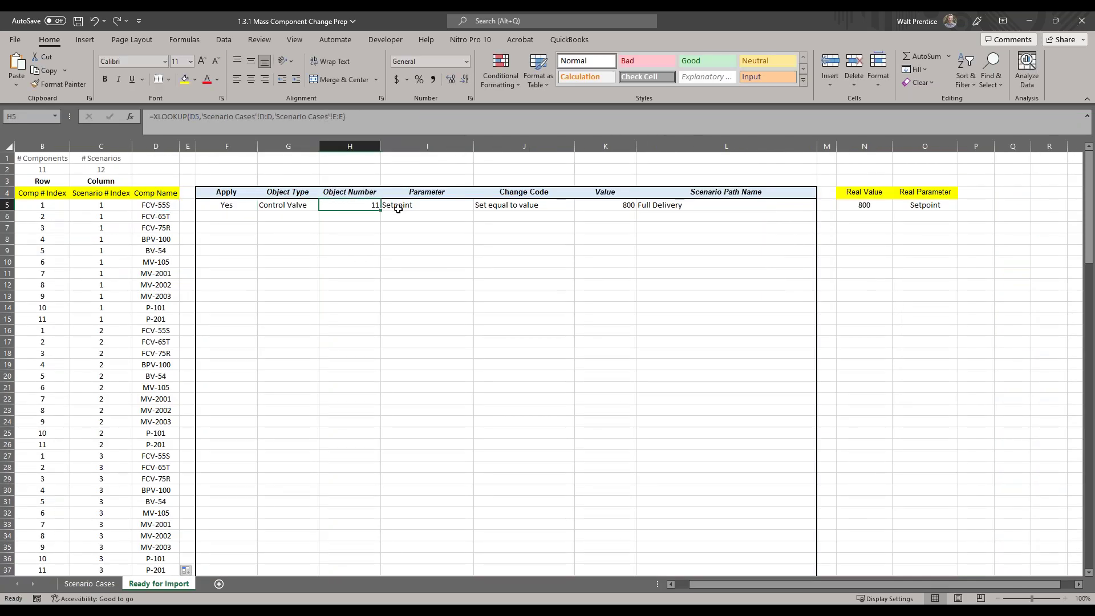
- Examine the Scenario Path Name formula in L5 against the column index and scenario name rows on Scenario Cases, ending on Ready for Import
click(659, 205)
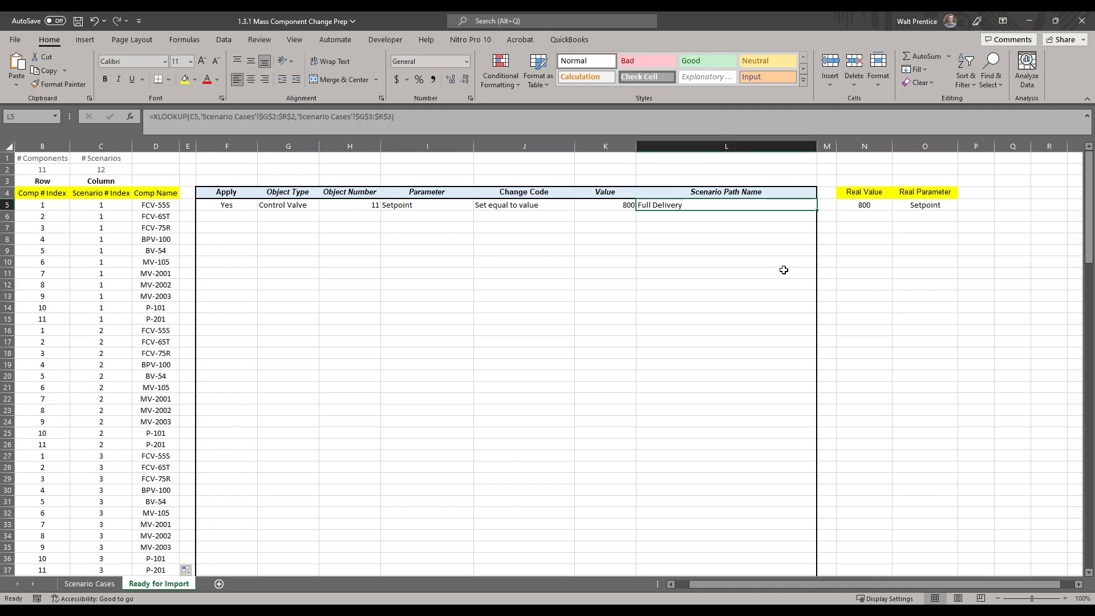
click(423, 129)
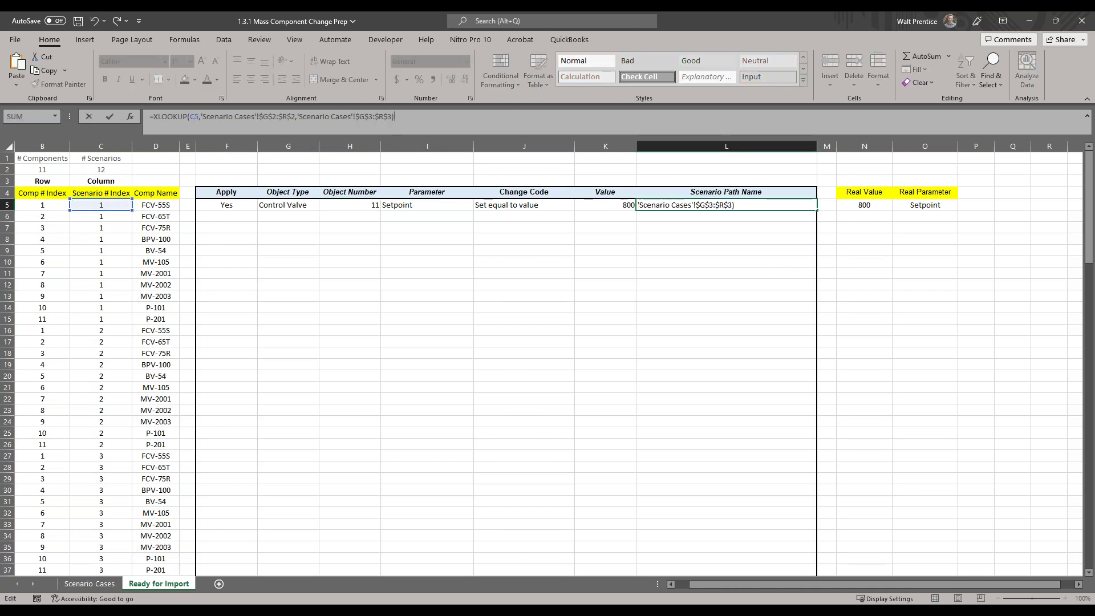
key(Return)
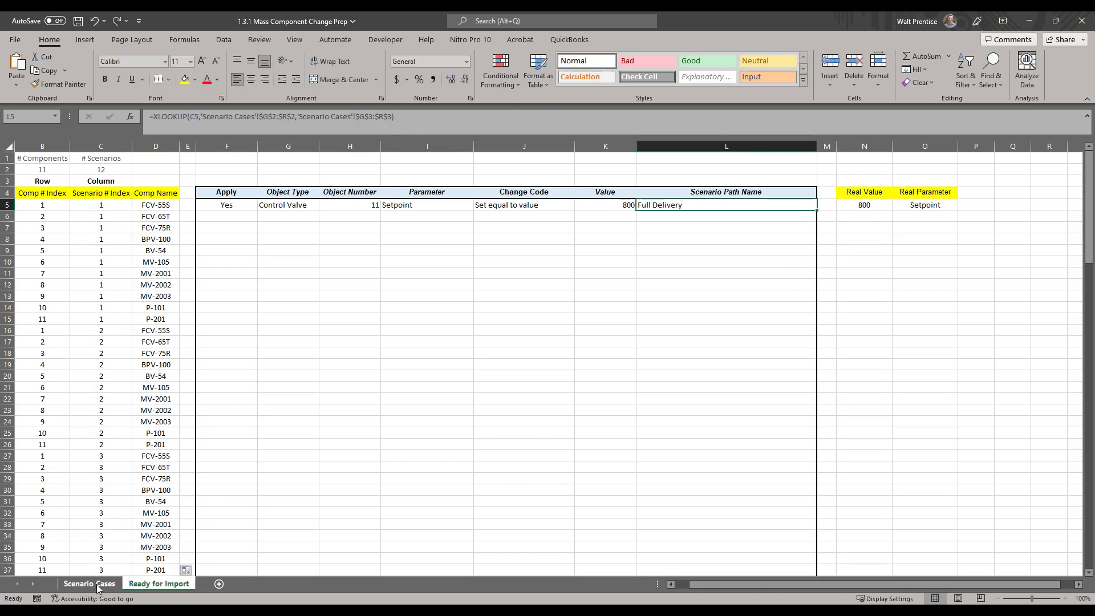
click(90, 583)
click(340, 171)
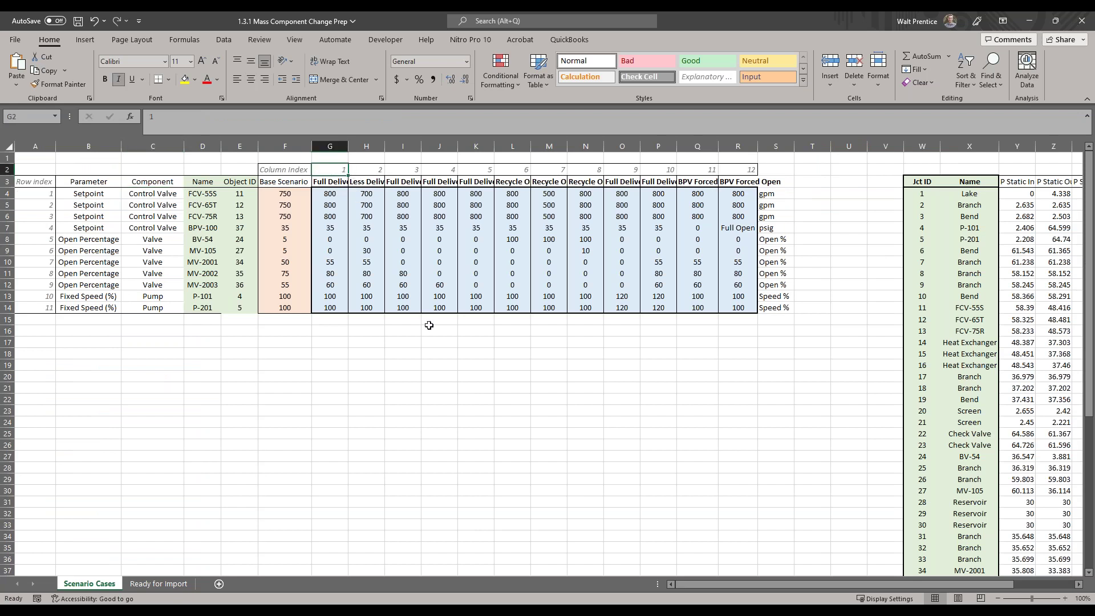
key(Down)
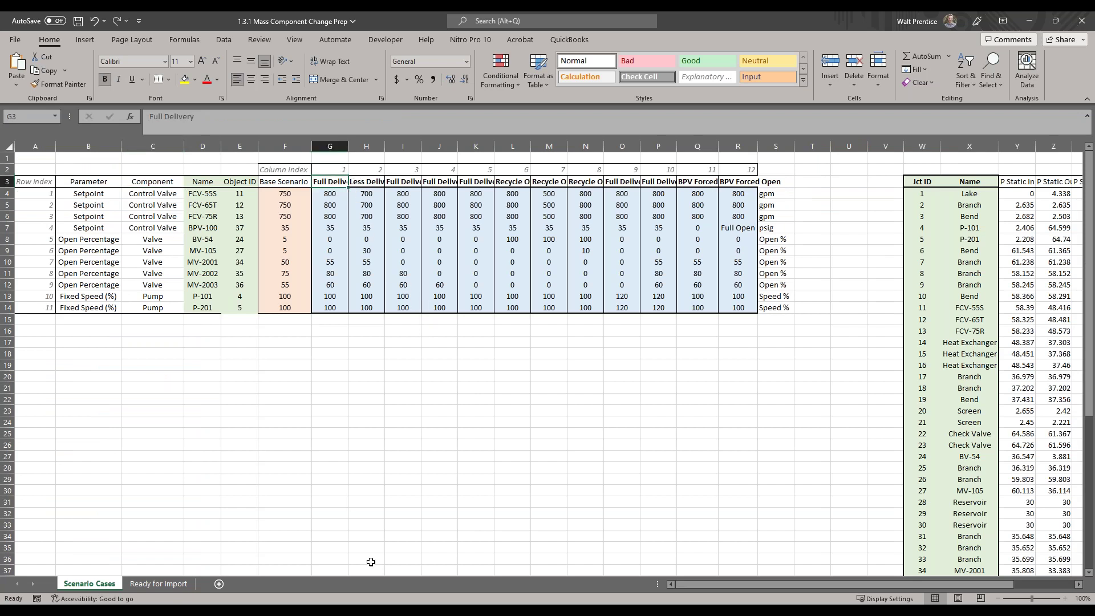
click(369, 170)
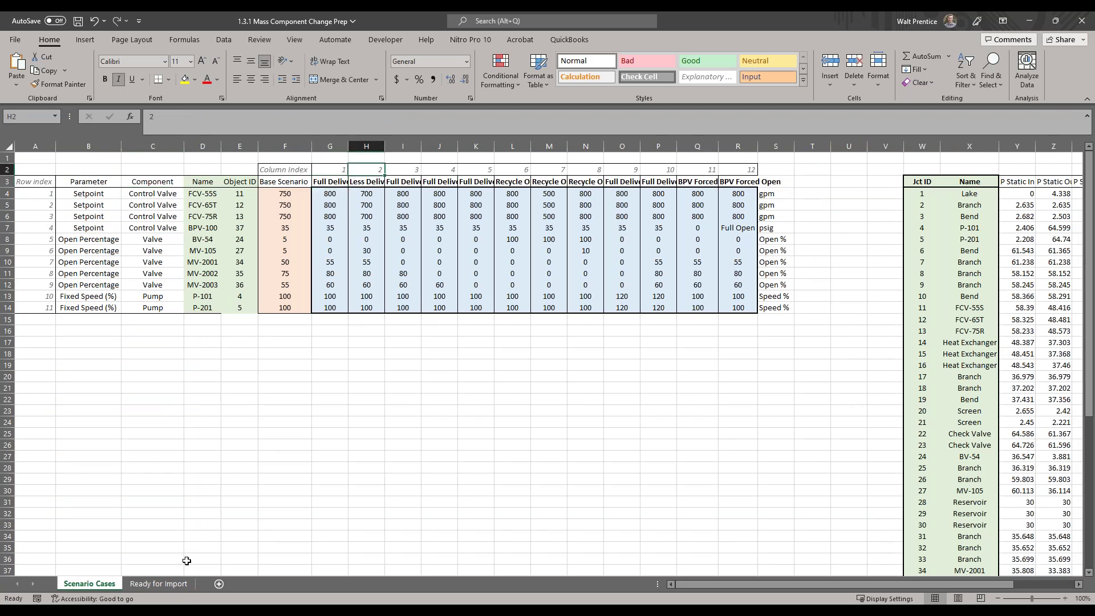
click(159, 583)
drag(106, 329, 708, 334)
click(709, 334)
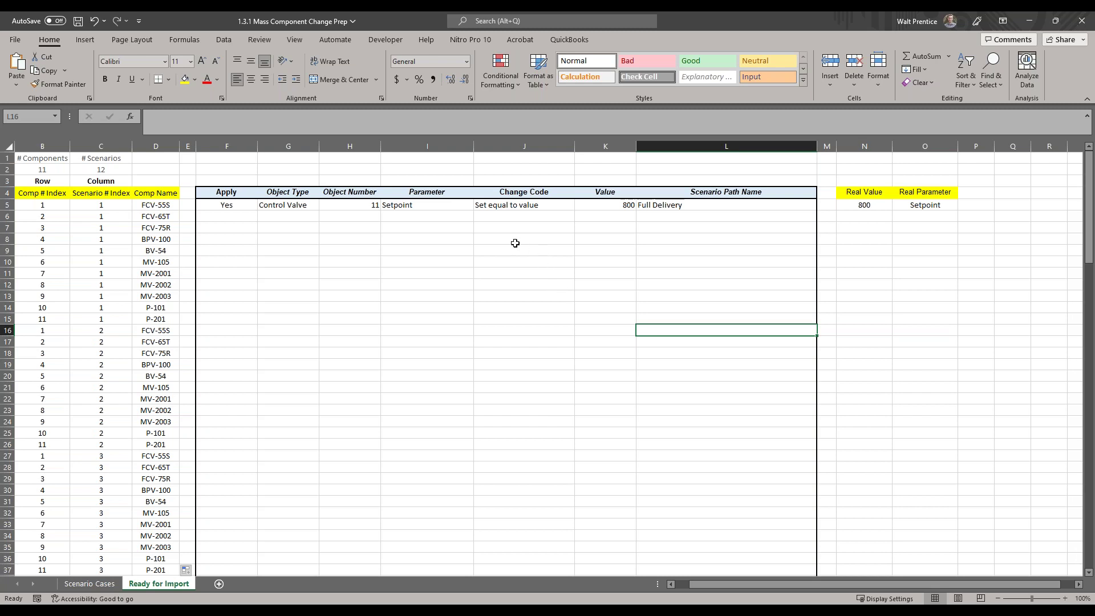
- Enlarge the formula bar to show the whole Parameter IFS formula in I5 and inspect its cell references
click(442, 206)
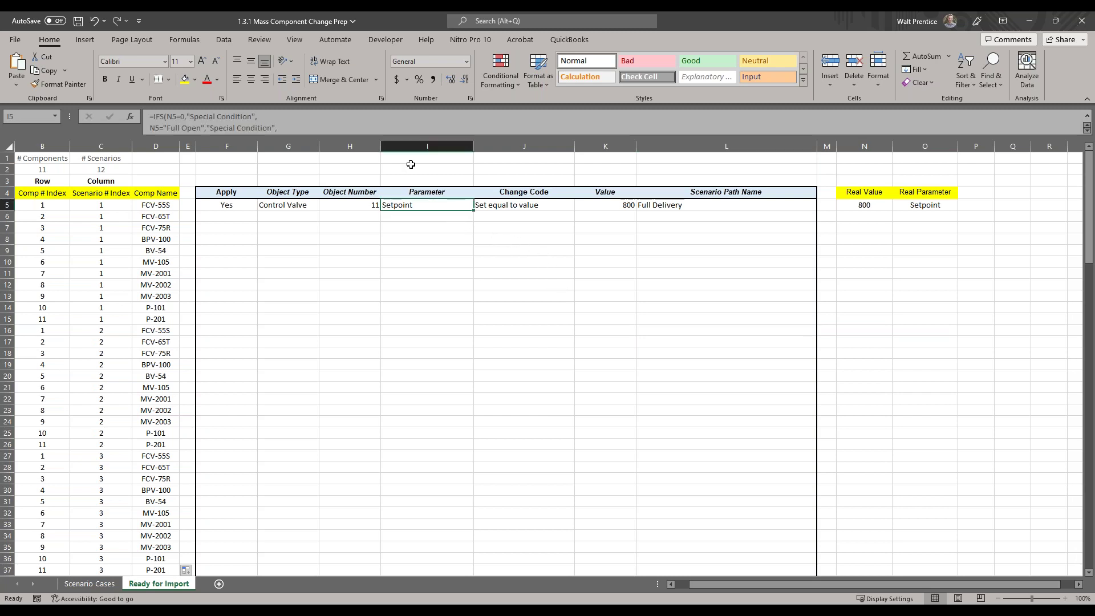
drag(414, 149, 415, 181)
click(439, 299)
click(436, 251)
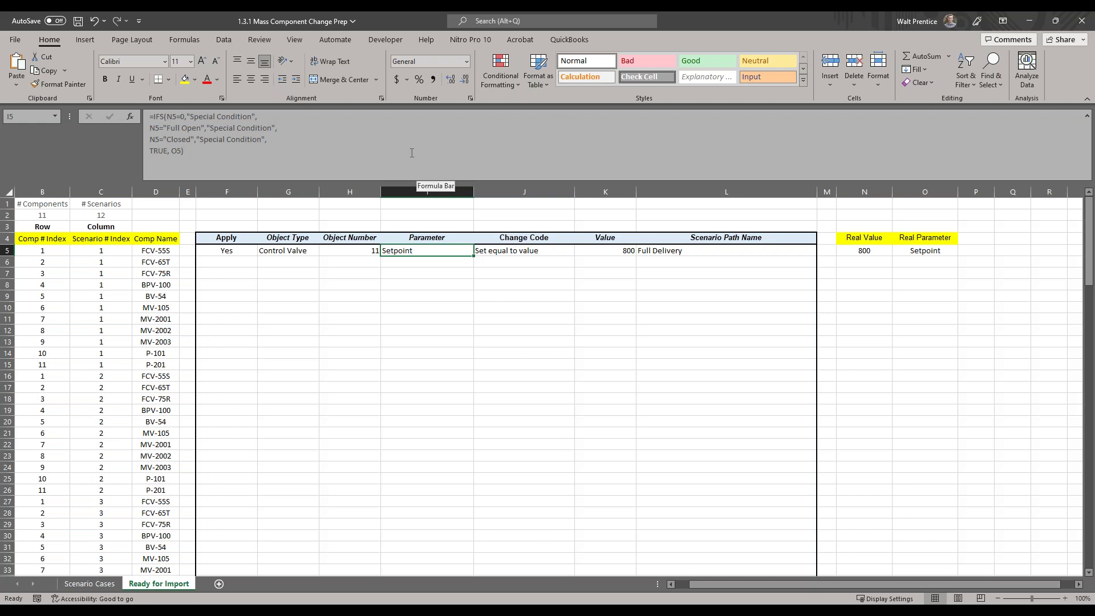
click(290, 141)
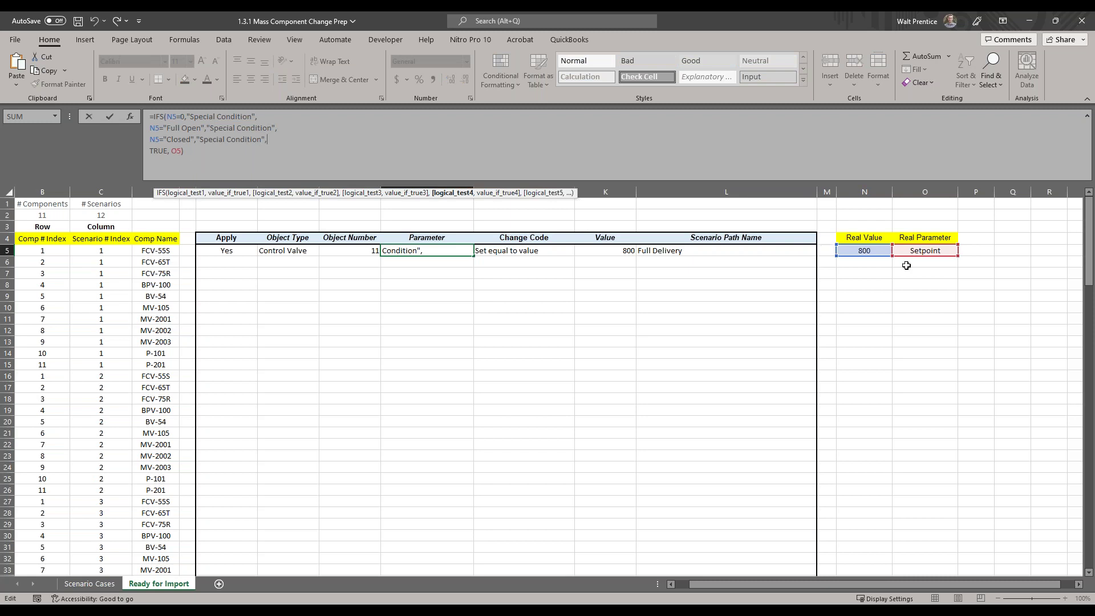
key(Escape)
- Copy the Real Value and Real Parameter formulas from N5:O5 down through row 136
click(885, 252)
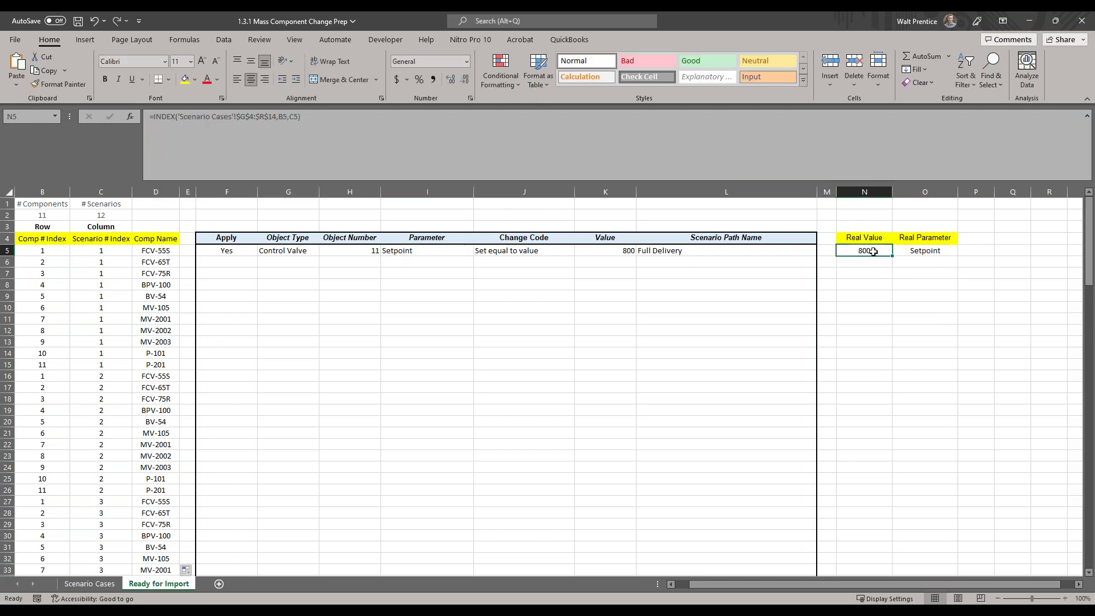
drag(884, 251, 916, 553)
scroll(912, 473, up, 20)
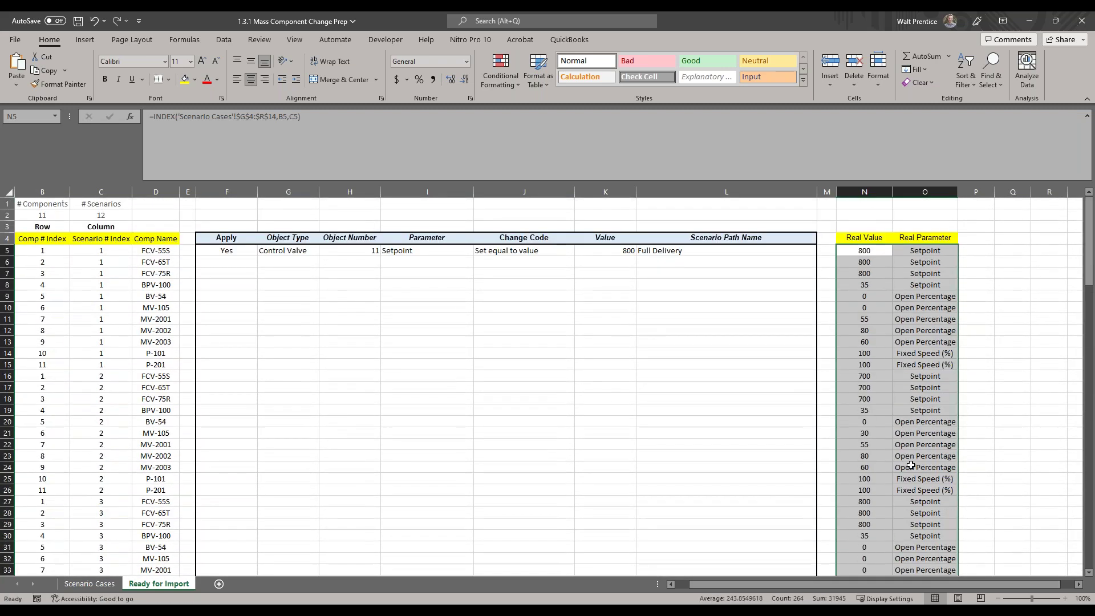
- Compare the zero Real Value rows for BV-54 and MV-105 with the Special Condition tests in the Parameter formula in I5
click(880, 295)
drag(878, 296, 931, 316)
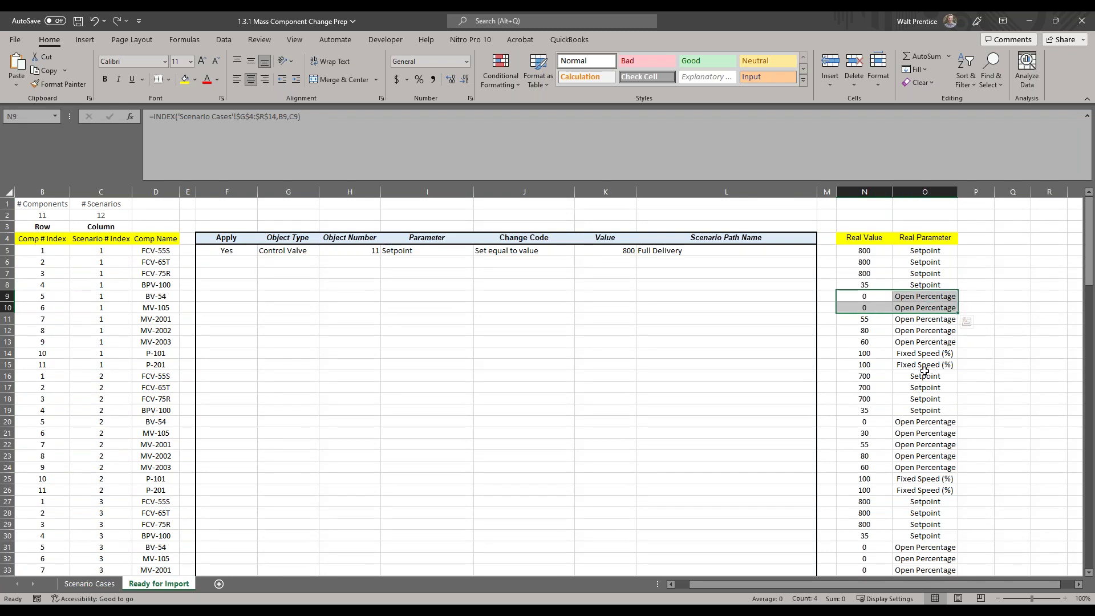
click(399, 250)
click(334, 140)
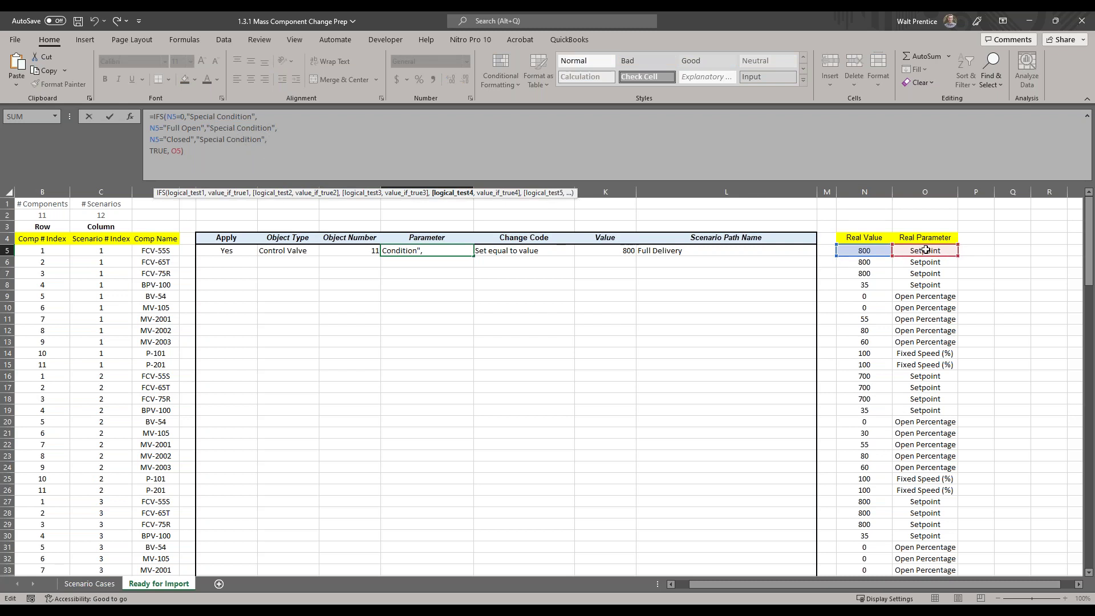
key(ctrl+Return)
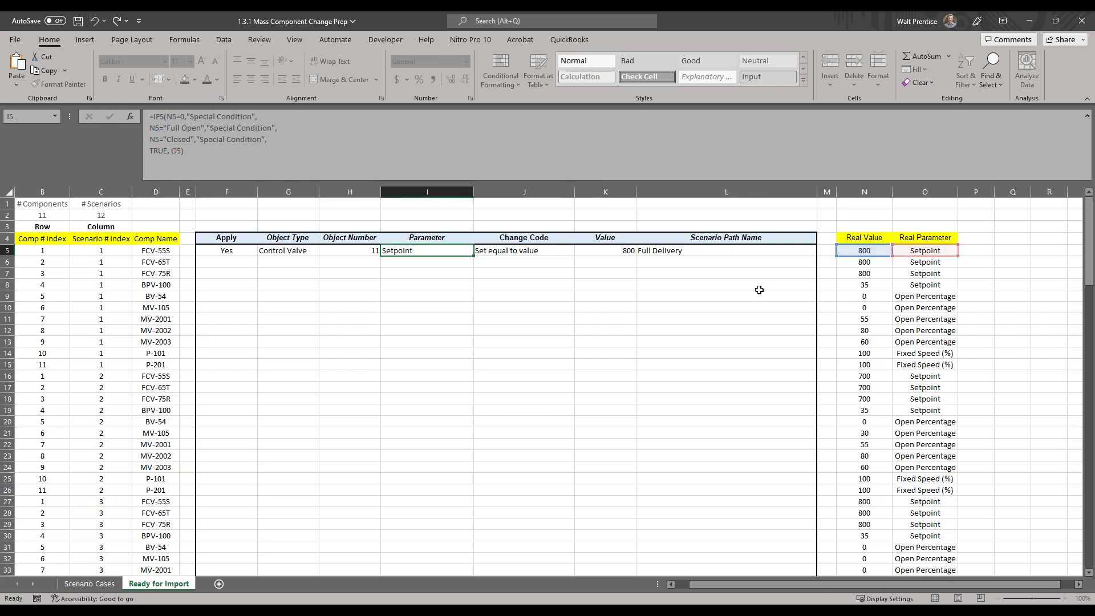
- Inspect the Value IFS formula in K5 and its references to the Real Value column
click(595, 251)
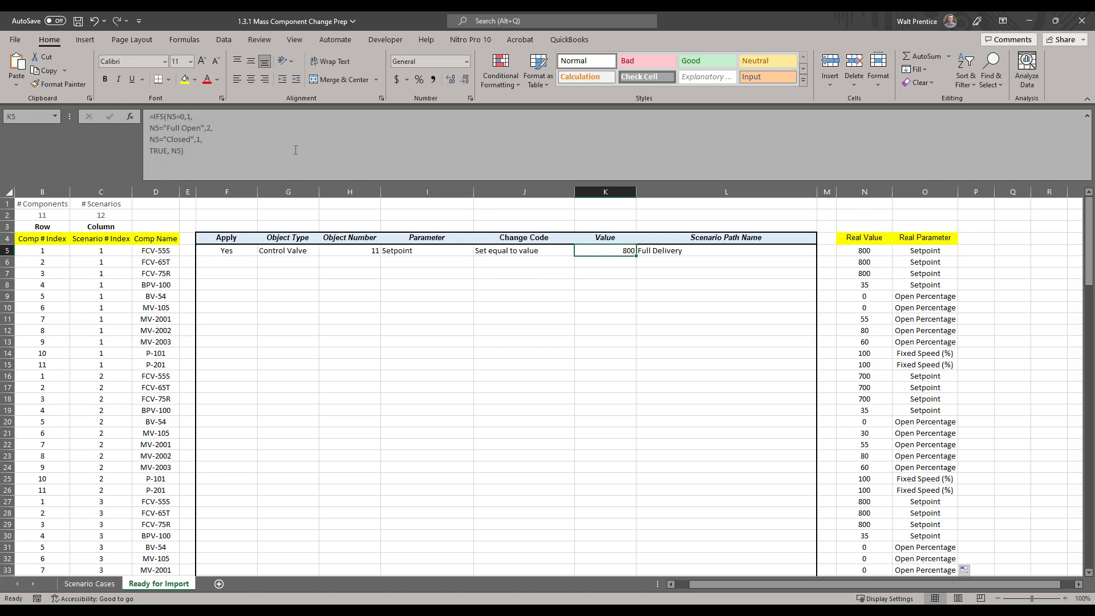
key(F2)
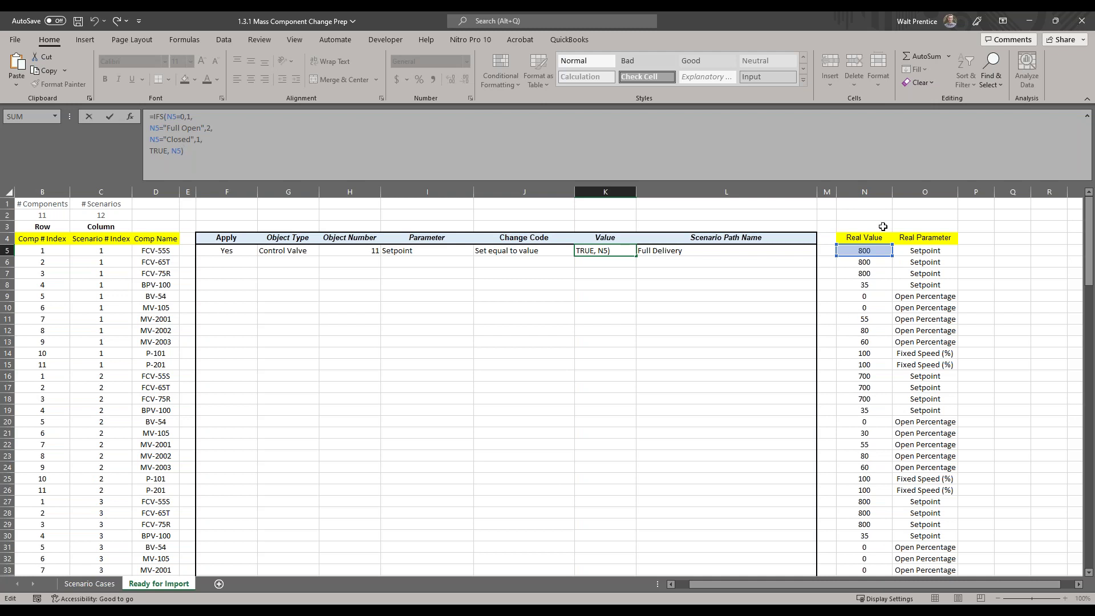
key(ctrl+Return)
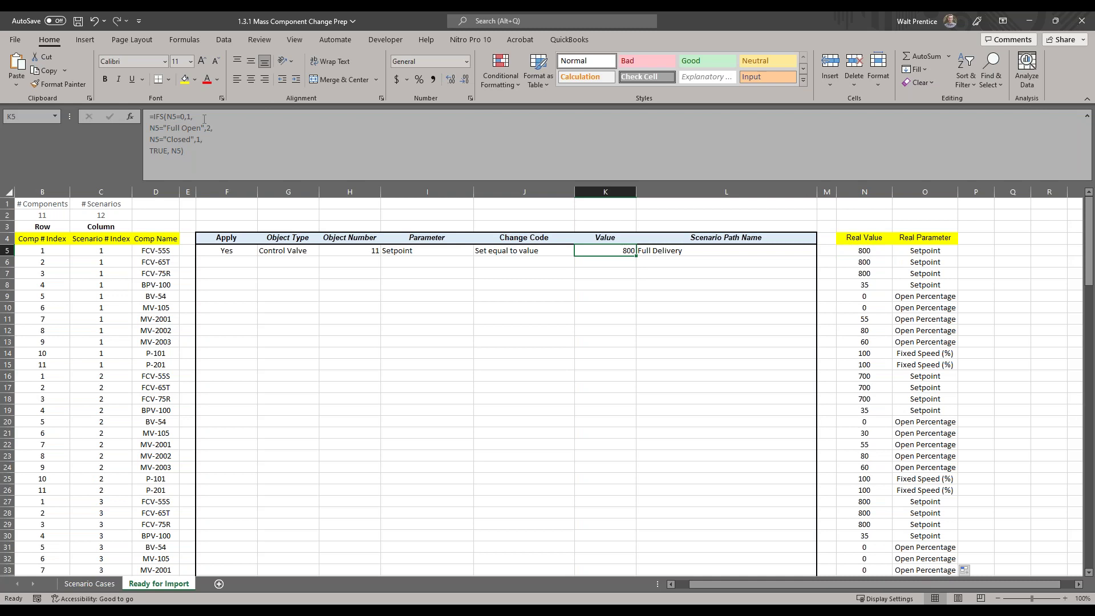
- Copy the import row formulas and values from F5:L5 down through row 136
drag(230, 252, 739, 257)
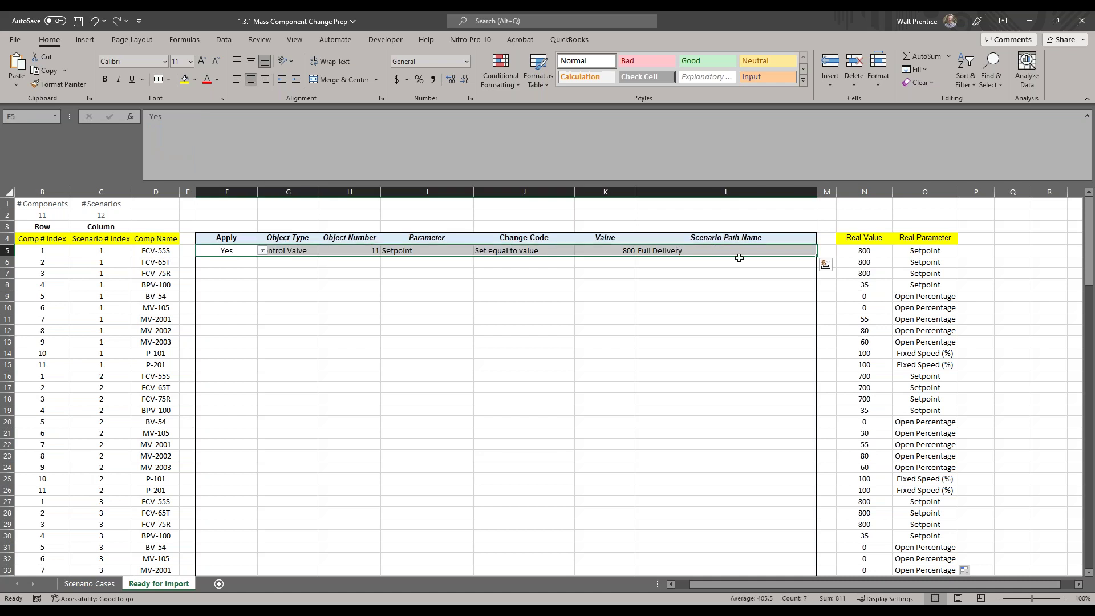
drag(817, 257, 818, 550)
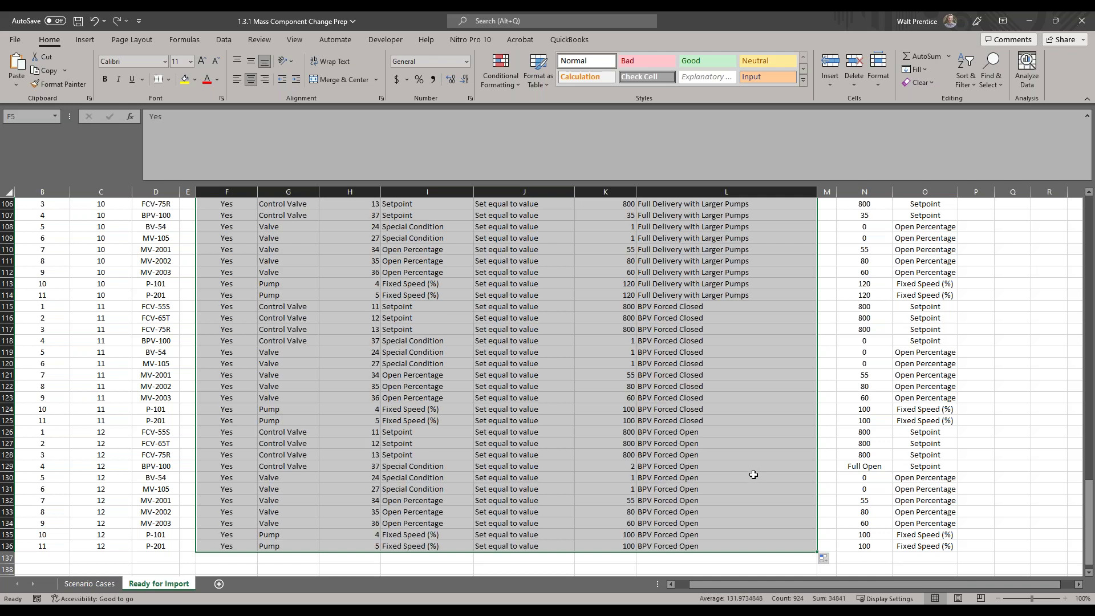
scroll(779, 493, up, 20)
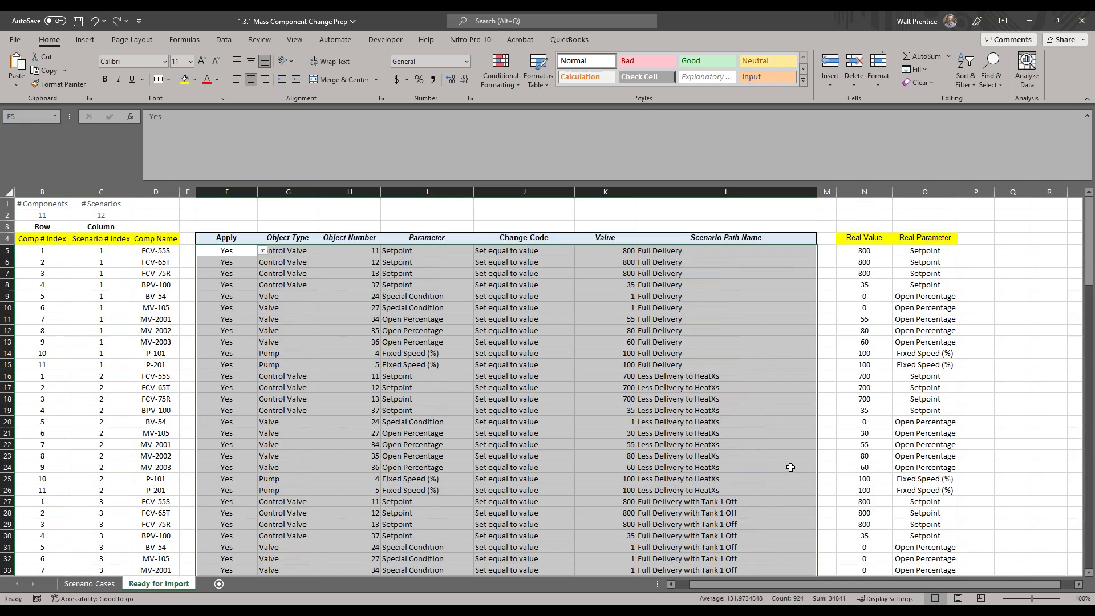
- Compare the Scenario Path Name entries in rows 38 to 48 with their scenario index numbers in column C
click(713, 410)
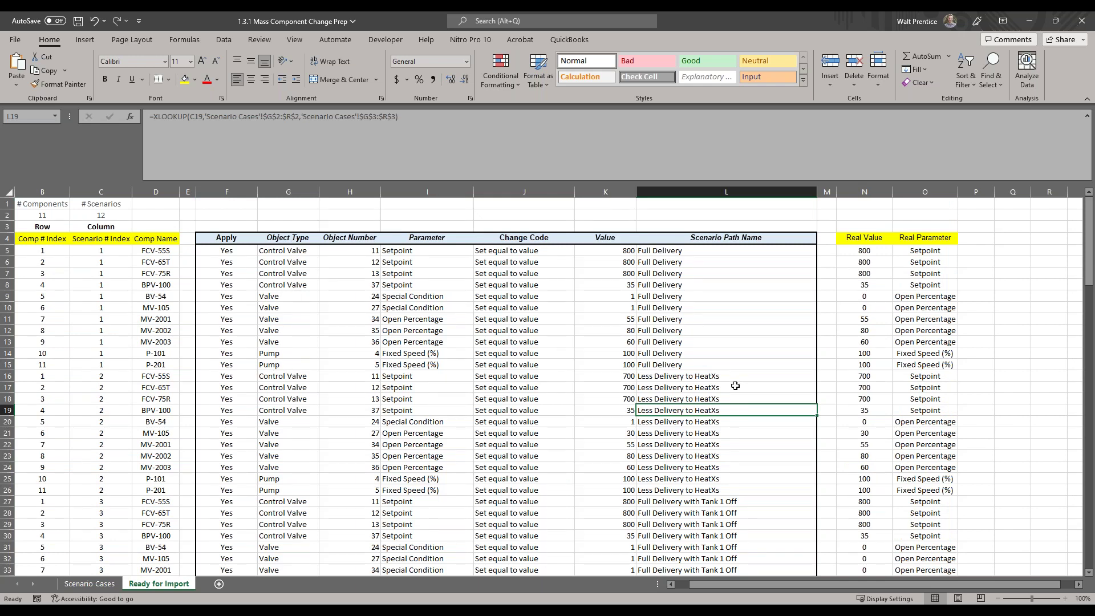
scroll(750, 483, down, 11)
drag(756, 251, 759, 367)
drag(120, 251, 117, 365)
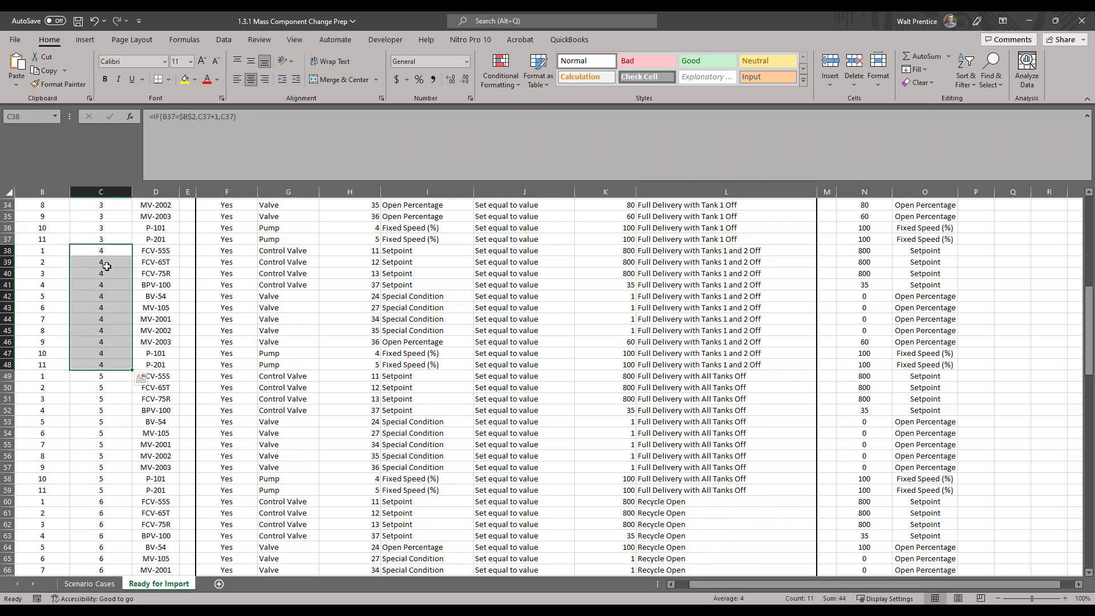
scroll(769, 445, up, 11)
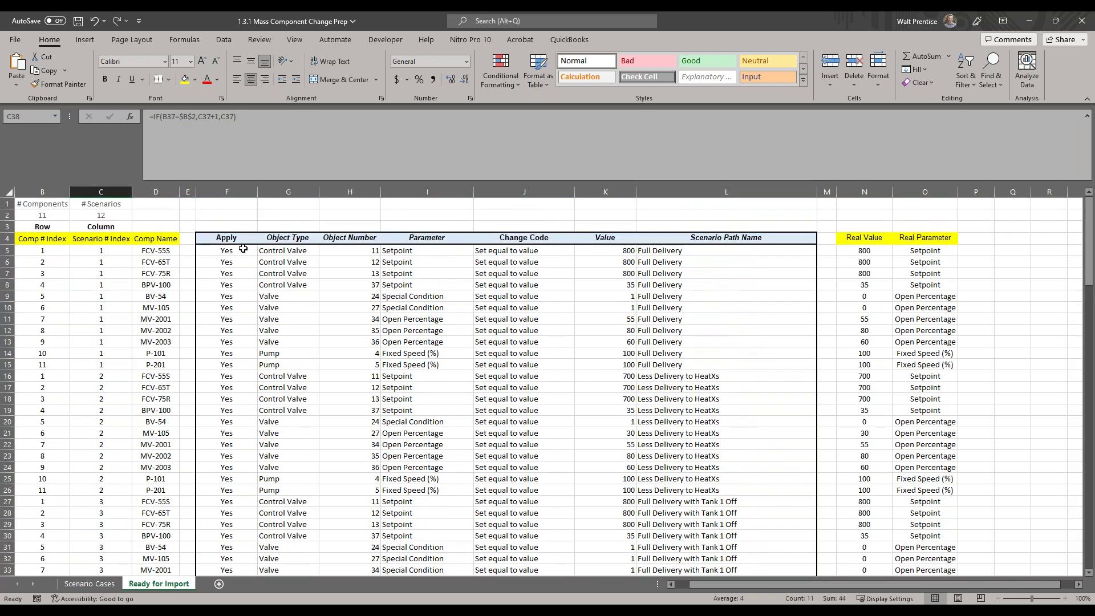
- Copy the completed import rows F5:L136 without their header row
click(239, 251)
key(ctrl+shift+Right)
key(ctrl+shift+Down)
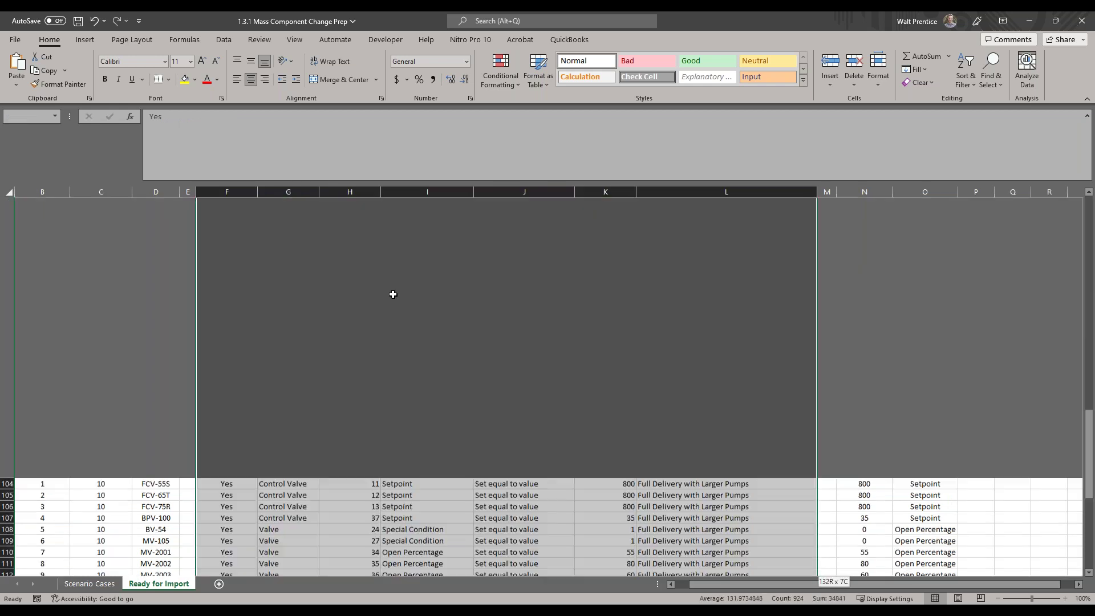
key(ctrl+c)
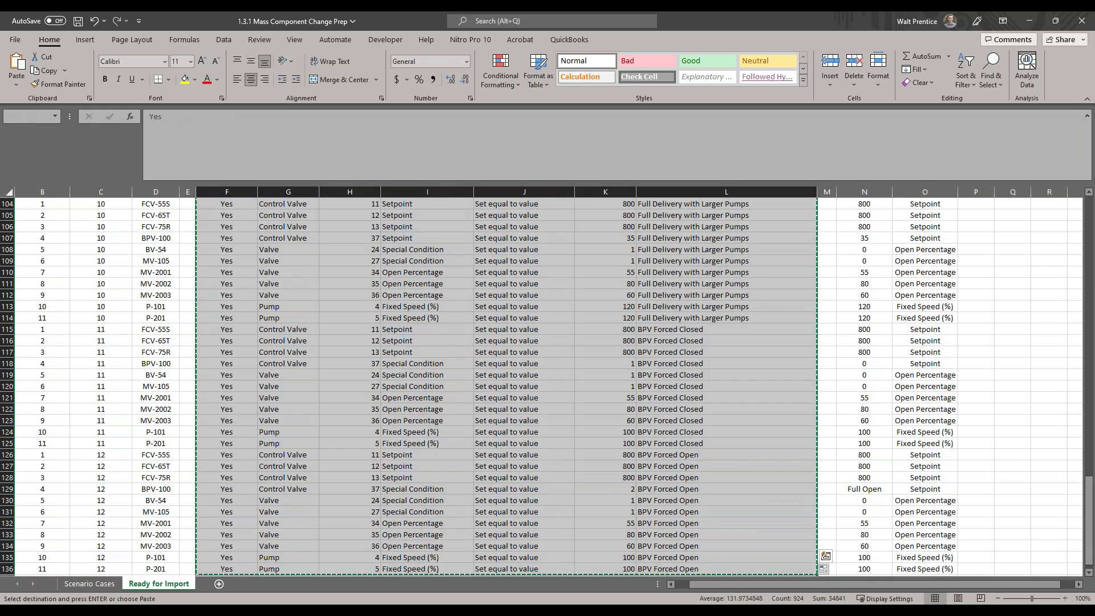
- Switch to the 1.3.2 Mass Excel Change Data workbook and paste the copied rows as values only, starting at B2 of AFT Transfer
click(393, 613)
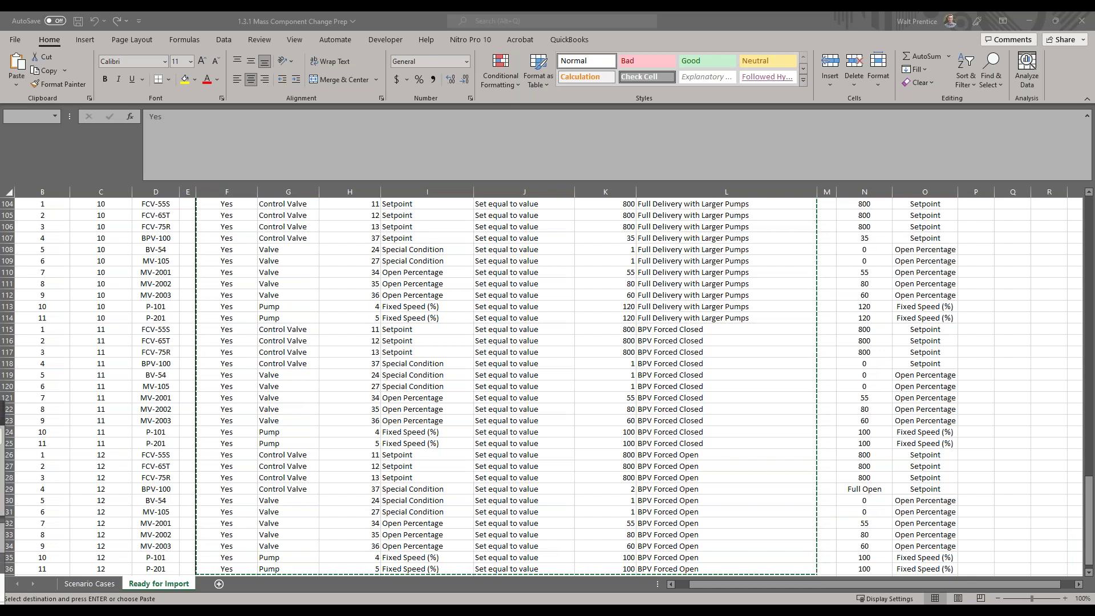
key(alt+Tab)
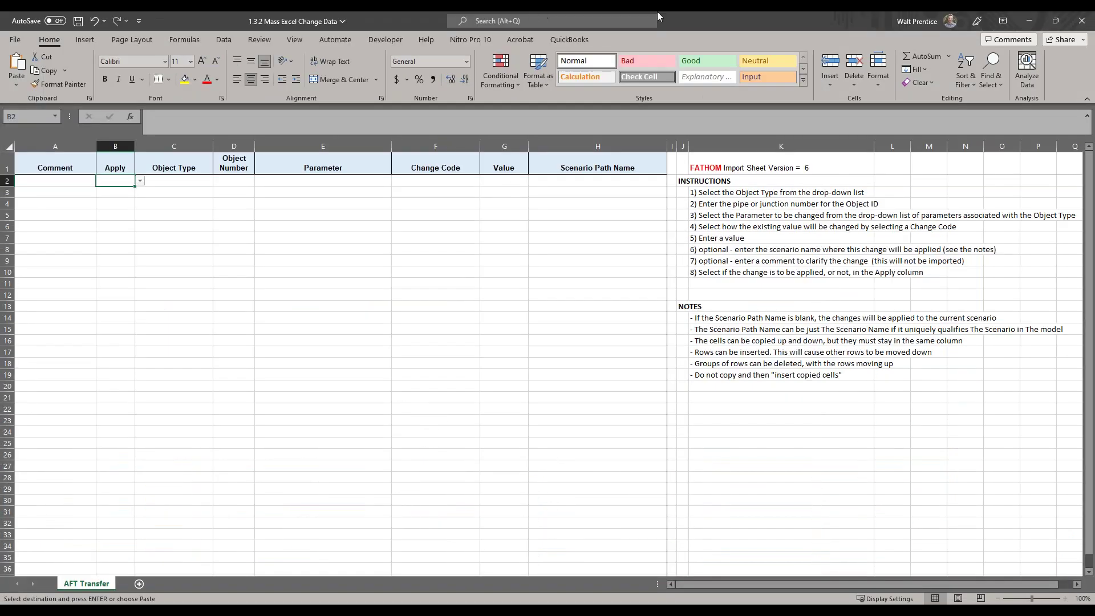
drag(658, 14, 1093, 258)
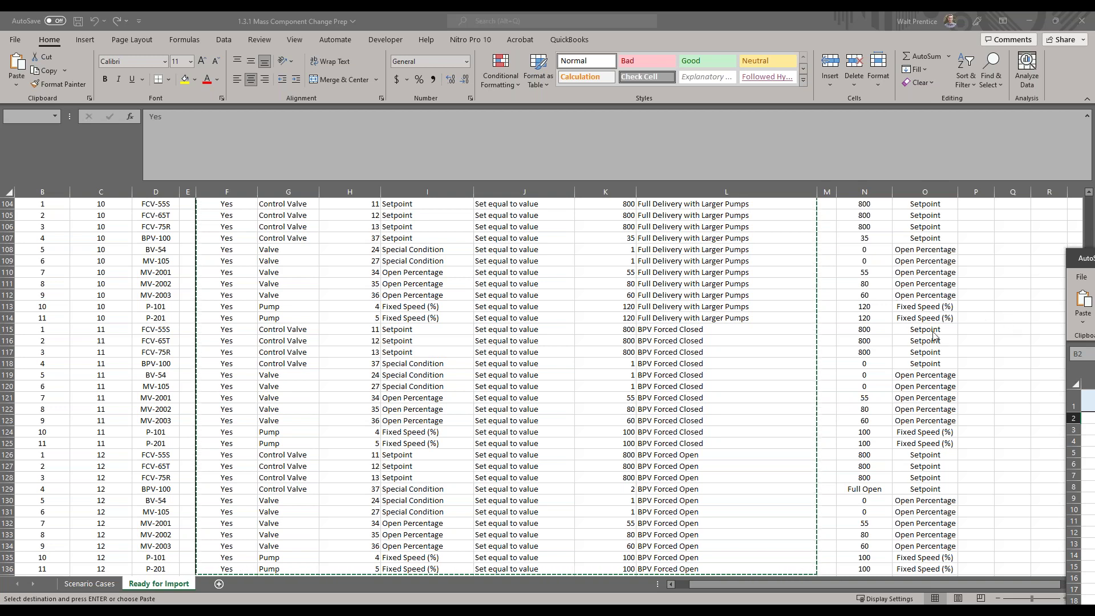
double_click(1080, 258)
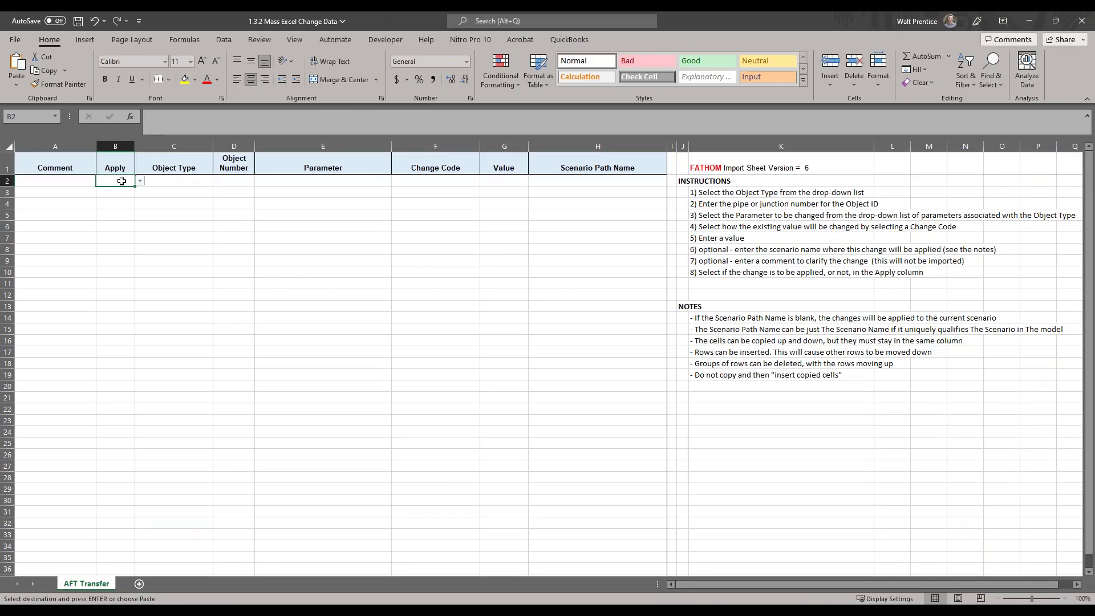
right_click(121, 181)
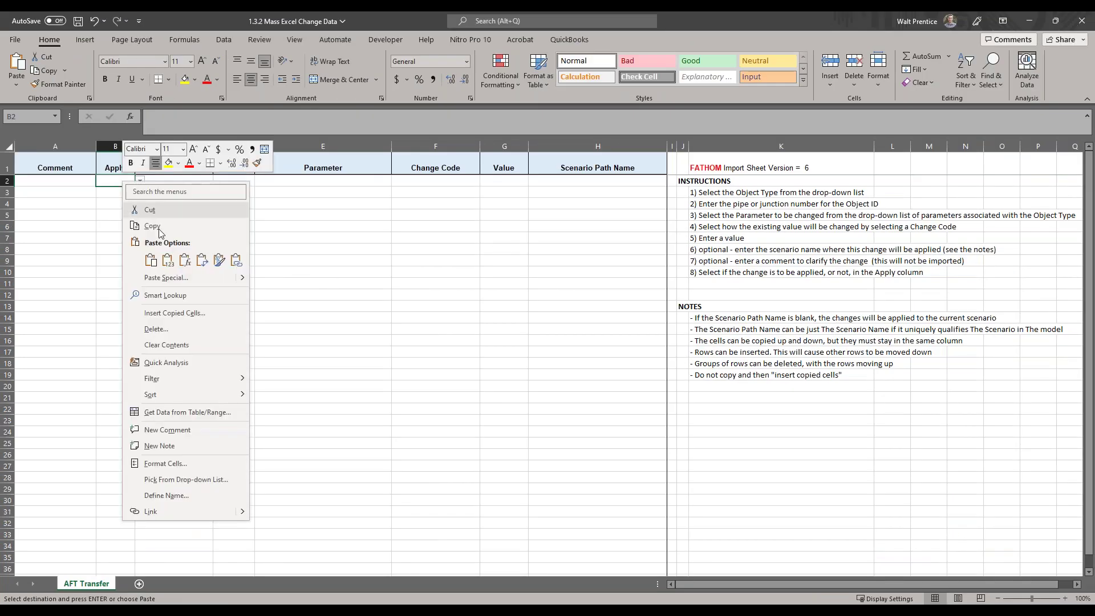
click(167, 260)
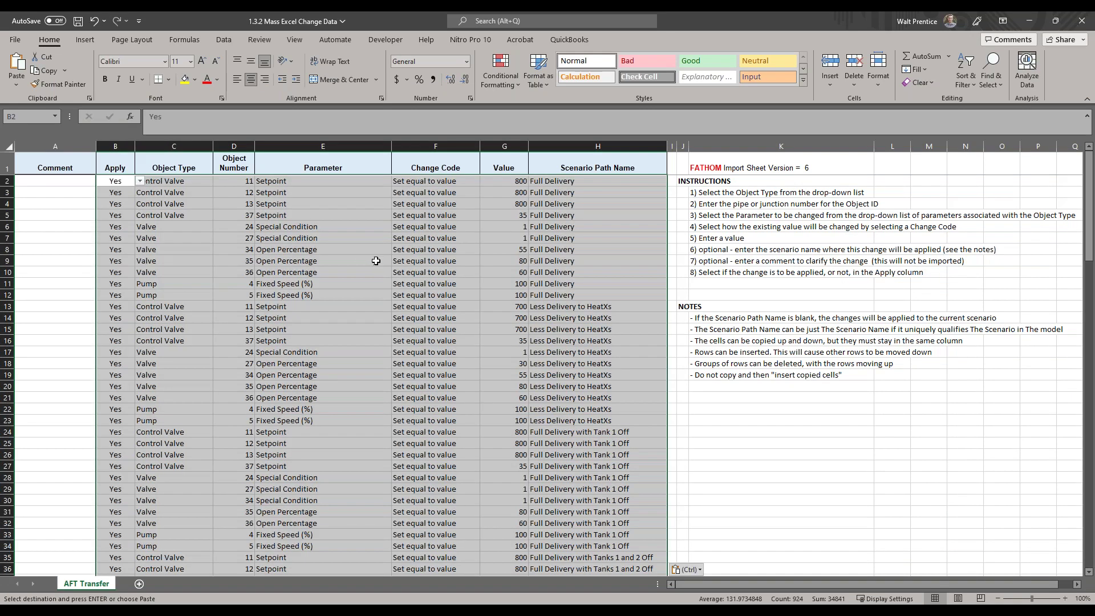
- Review the pasted rows and the Parameter choices in E2, and save the 1.3.2 Mass Excel Change Data workbook
click(375, 261)
click(383, 181)
click(396, 180)
click(474, 268)
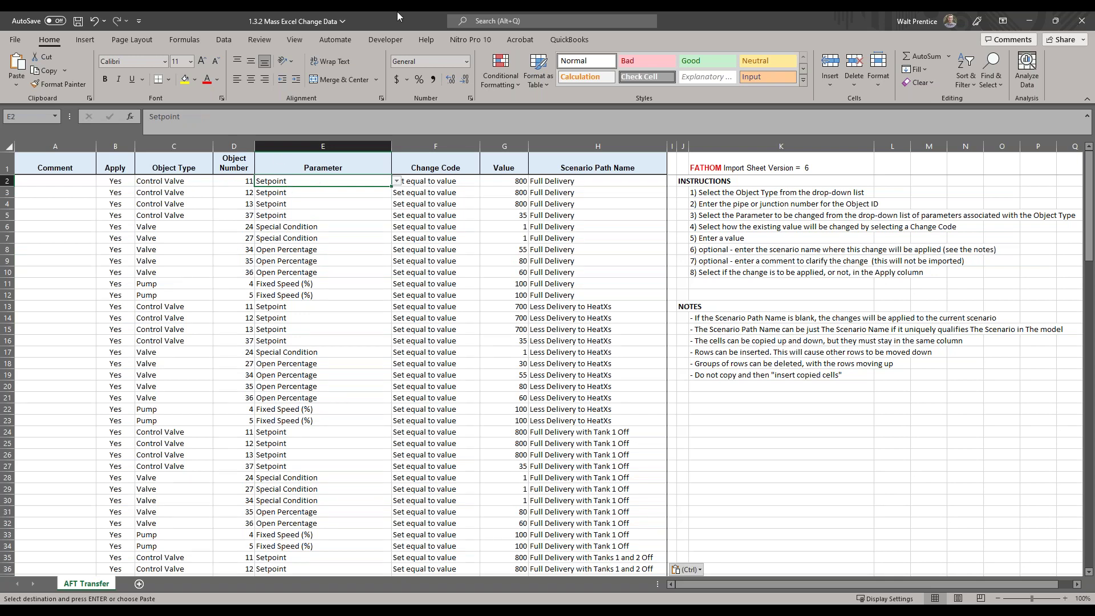
scroll(491, 373, down, 2)
scroll(491, 373, up, 2)
key(ctrl+s)
- Switch to the Excel Webinar_Mass Import model in AFT Fathom and try to import 1.3.2 Mass Excel Change Data from the Excel Books folder
mouse_move(231, 611)
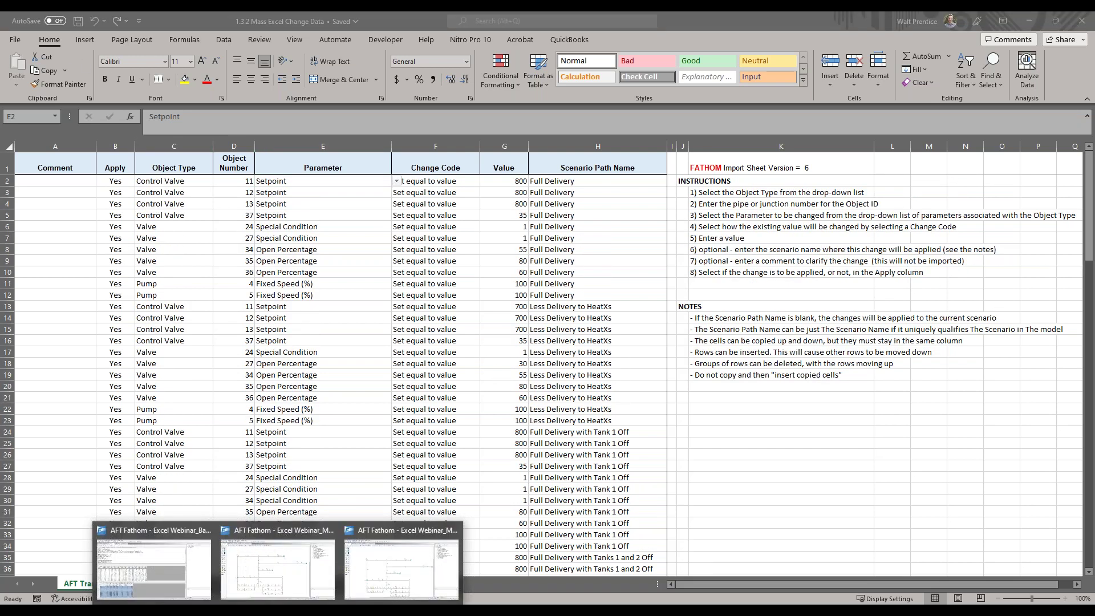
click(307, 577)
click(9, 31)
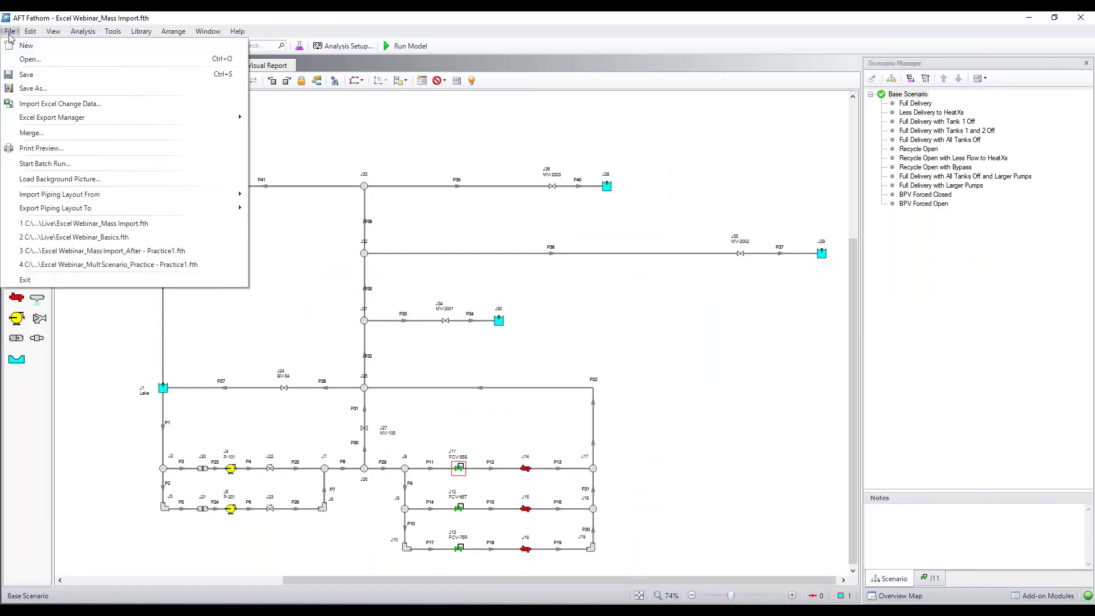
click(53, 105)
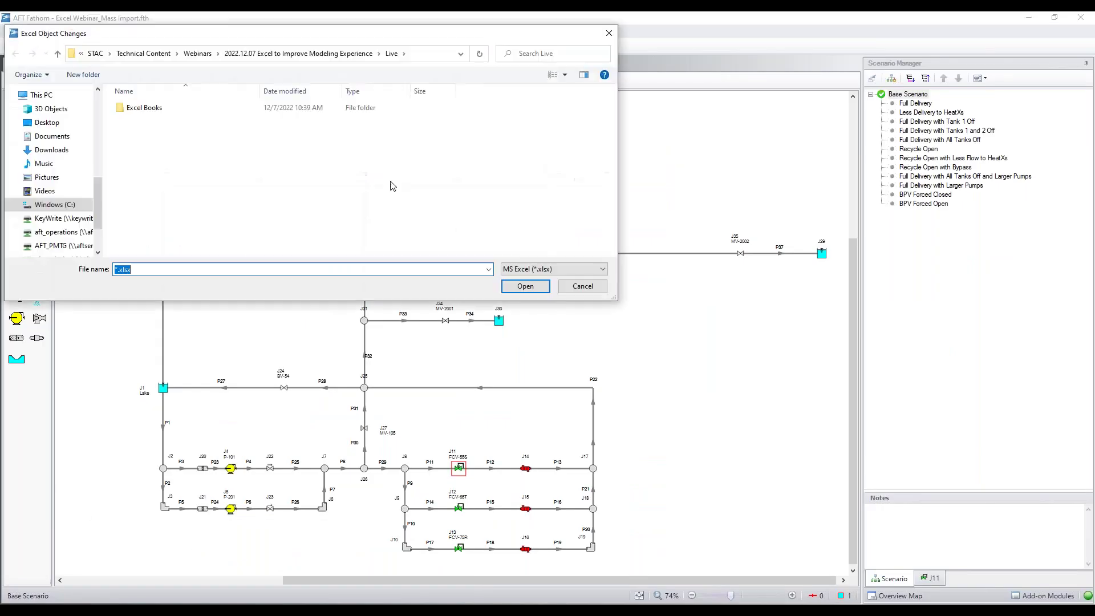
double_click(290, 108)
click(205, 156)
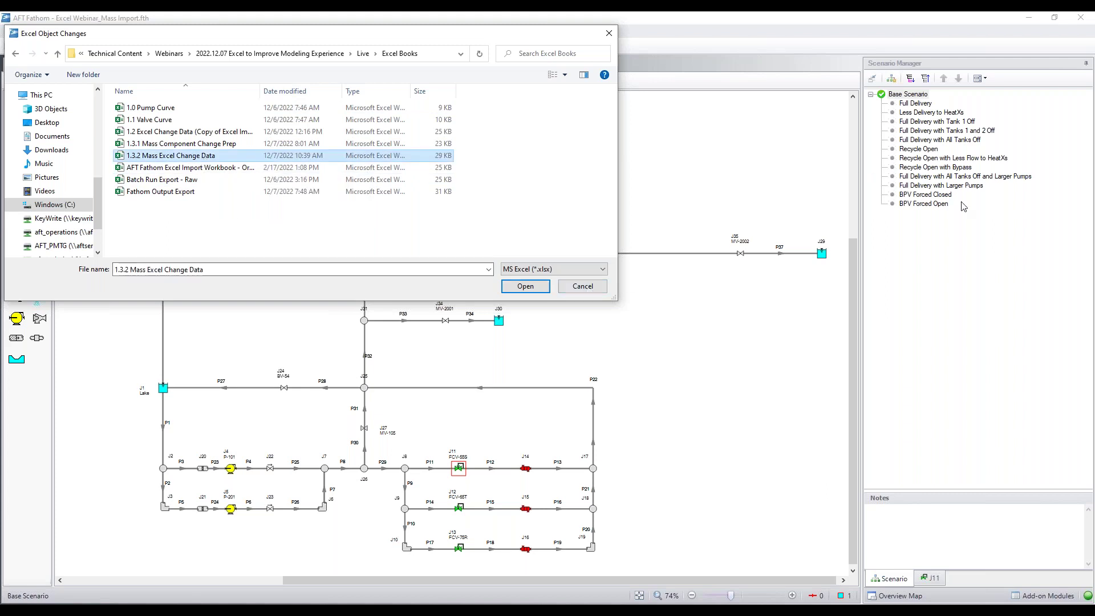
click(598, 288)
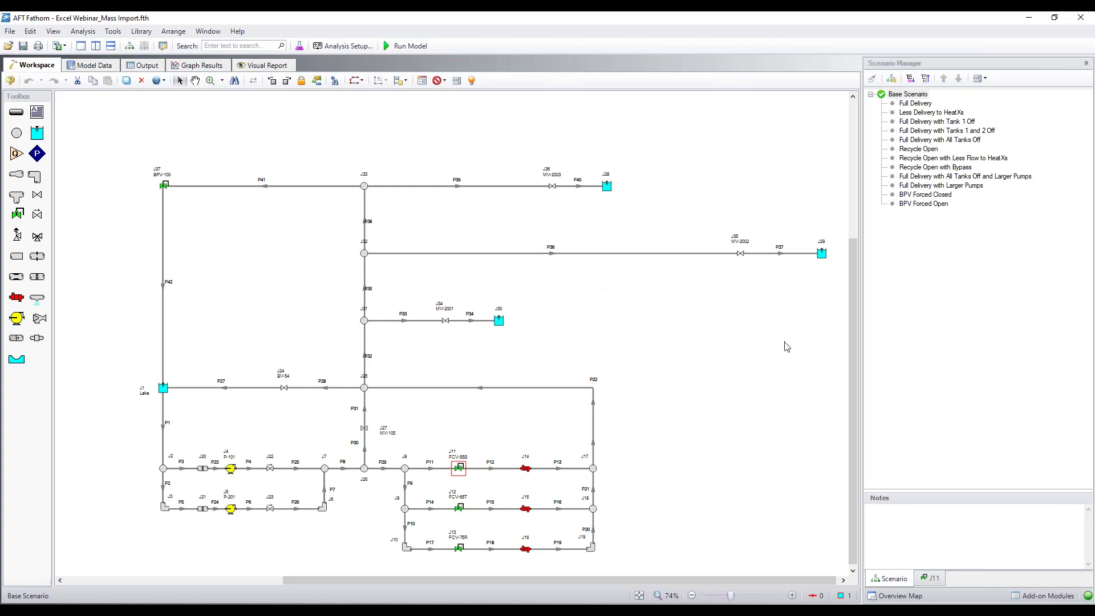
mouse_move(390, 558)
click(392, 561)
click(1029, 18)
drag(794, 215, 631, 17)
drag(610, 348, 594, 332)
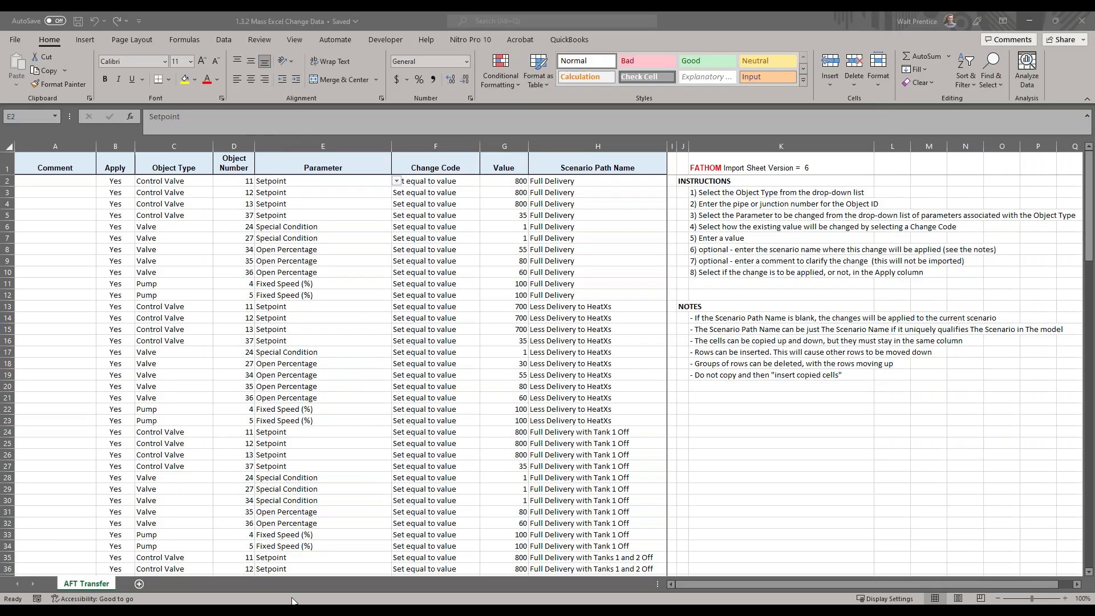
- Try to set up a Scenario Comparison of all scenarios in the Excel Webinar_Mass Import model with only junction J11 selected
click(280, 611)
click(244, 569)
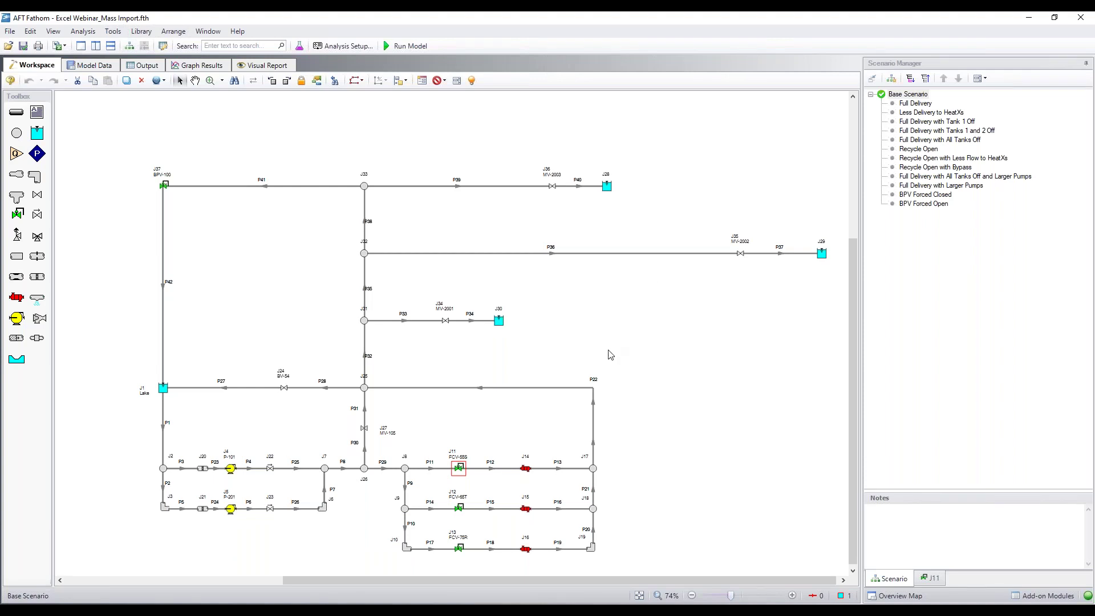
click(112, 32)
click(133, 89)
drag(1084, 157, 228, 155)
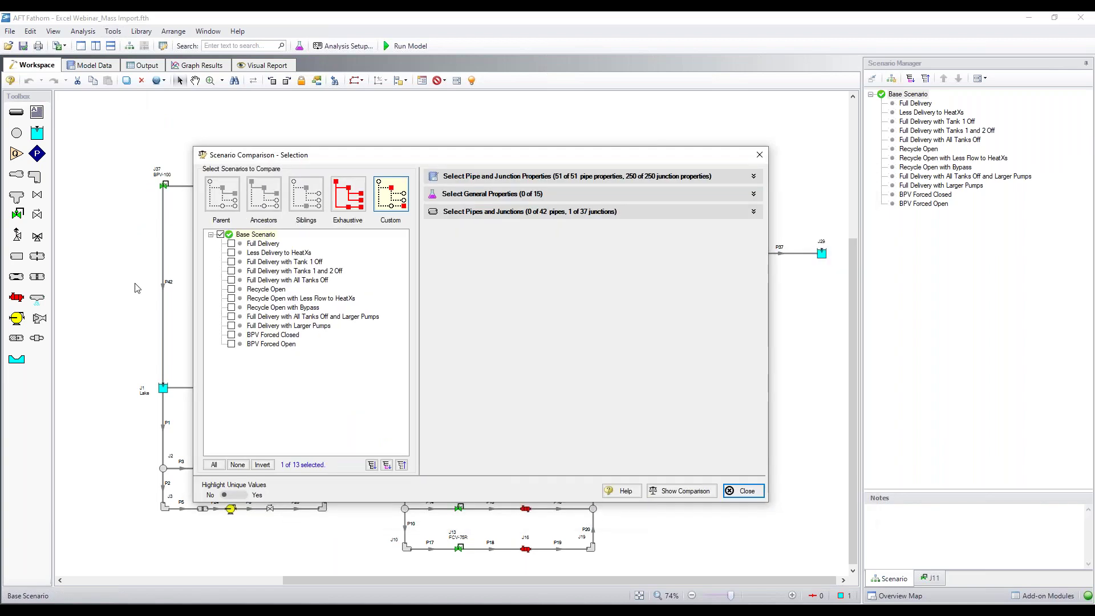
click(214, 464)
click(752, 491)
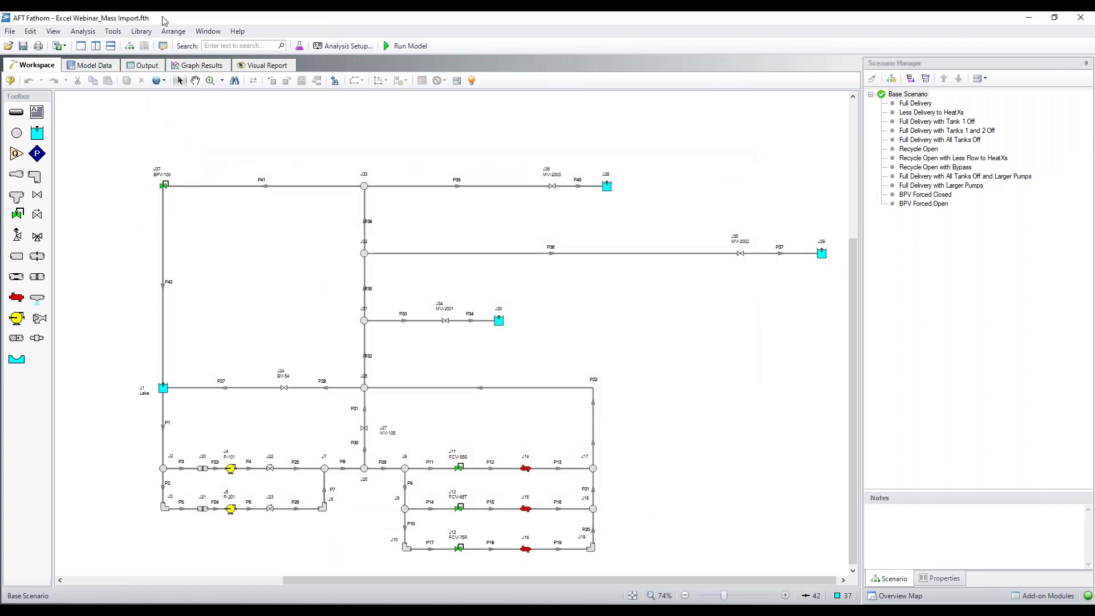
- Show the Scenario Comparison grid for all pipes and junctions of the Excel Webinar_Mass Import model, and close it after viewing
click(113, 31)
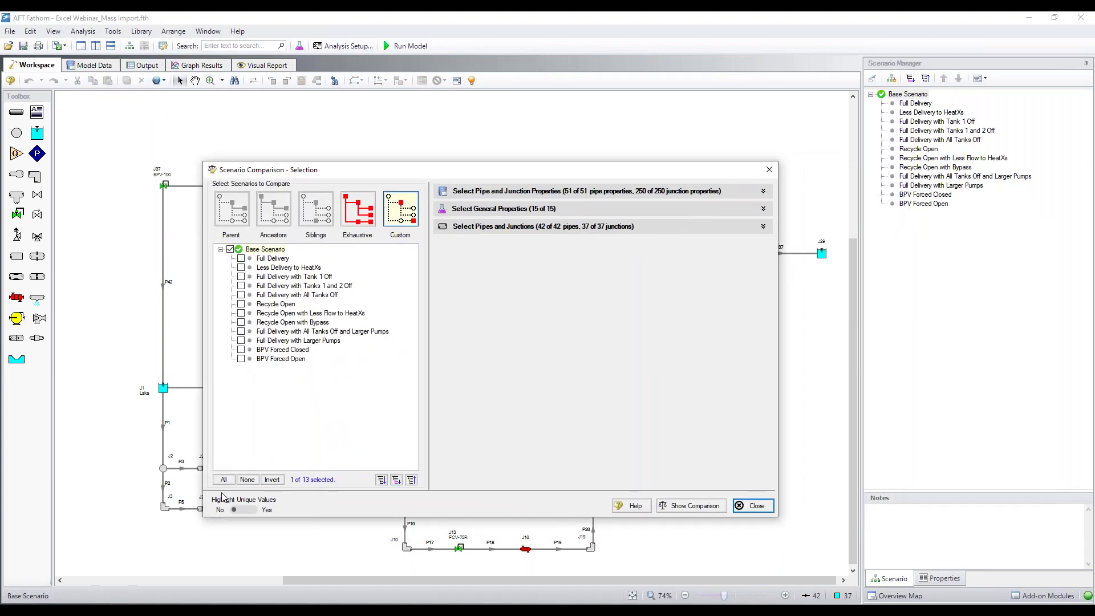
click(695, 505)
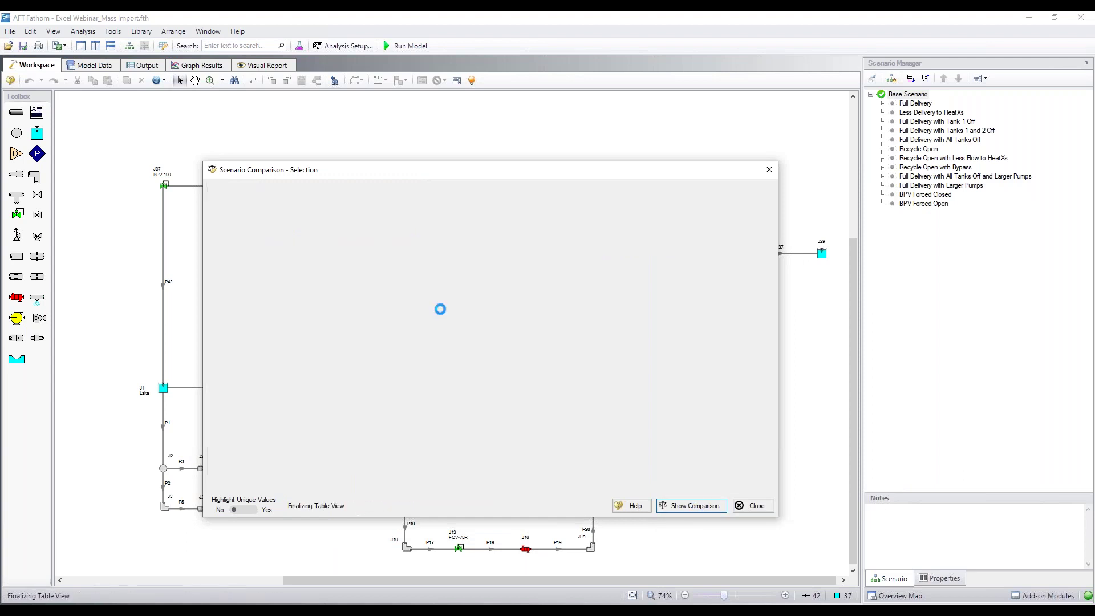
click(271, 205)
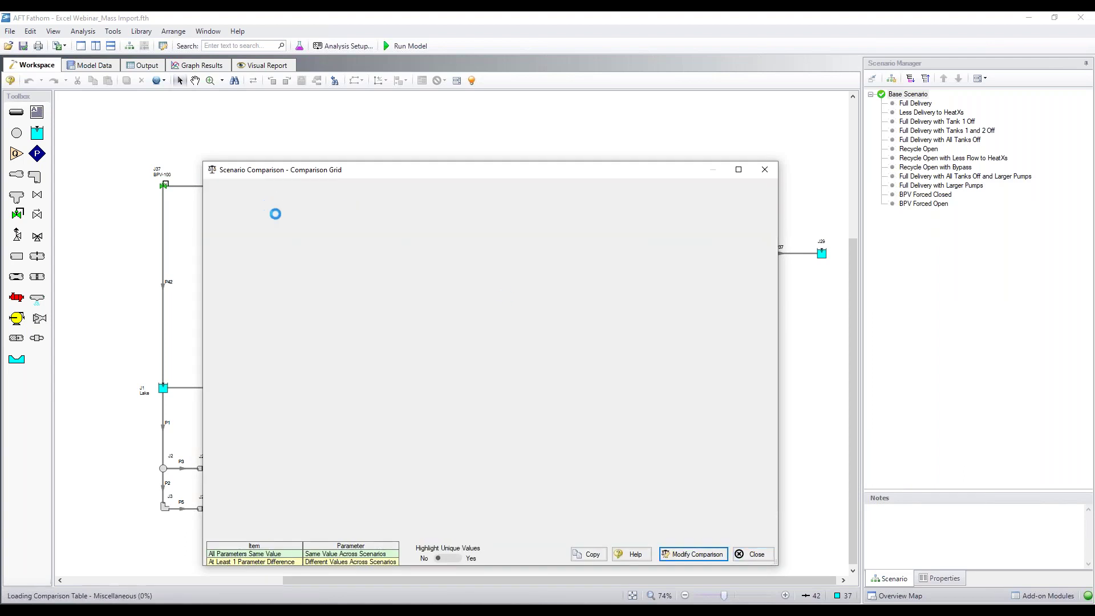
drag(331, 512, 756, 534)
click(748, 551)
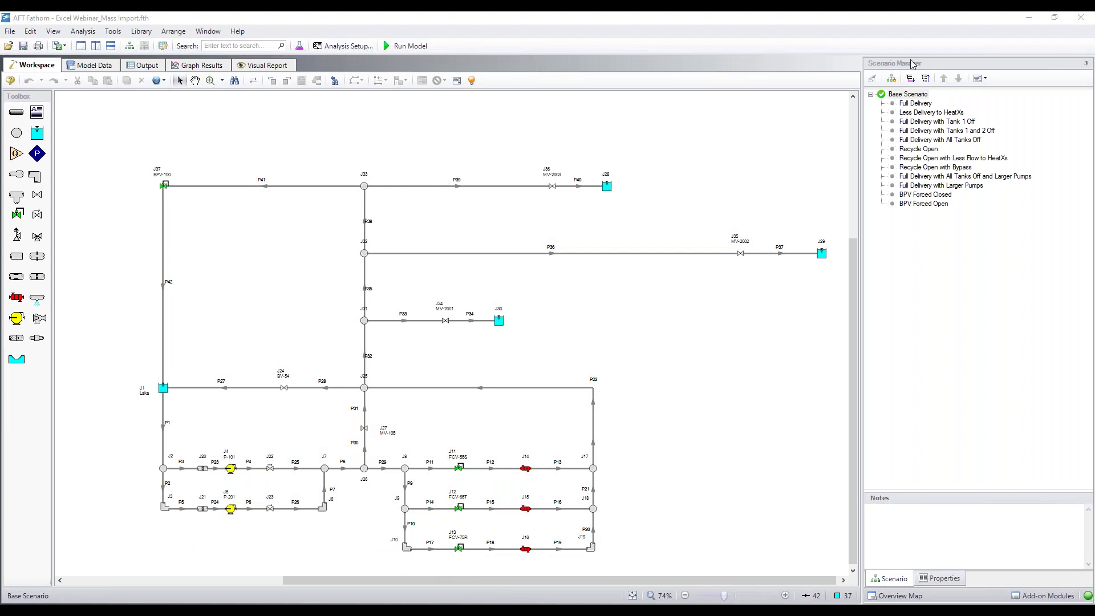
- Switch to the maximized Excel Webinar_Mass Import_After model and set up a Scenario Comparison of all scenarios
click(1029, 17)
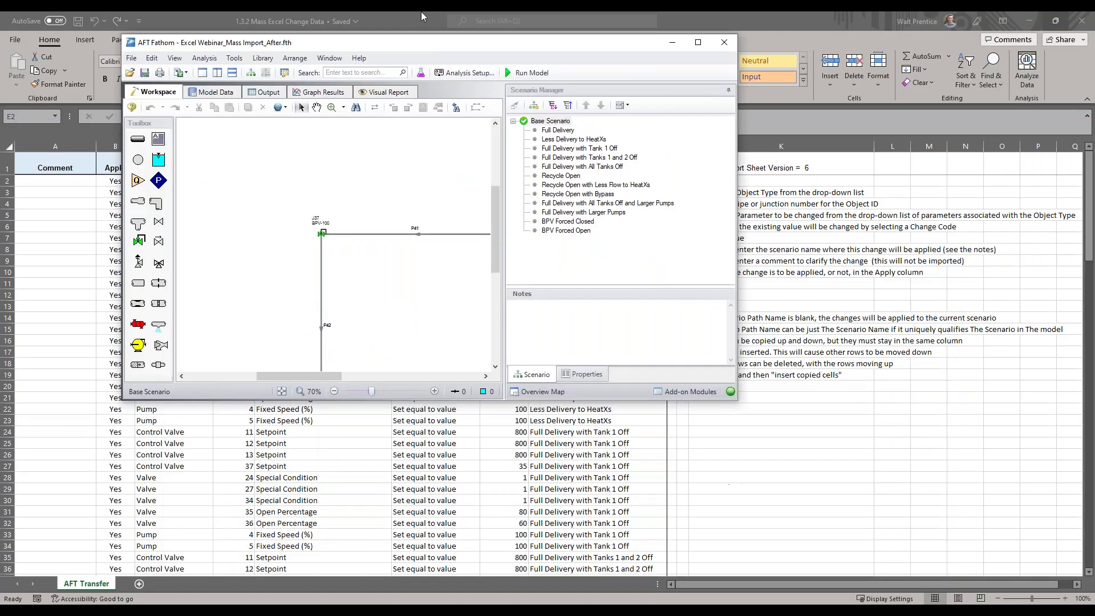
drag(423, 17, 422, 12)
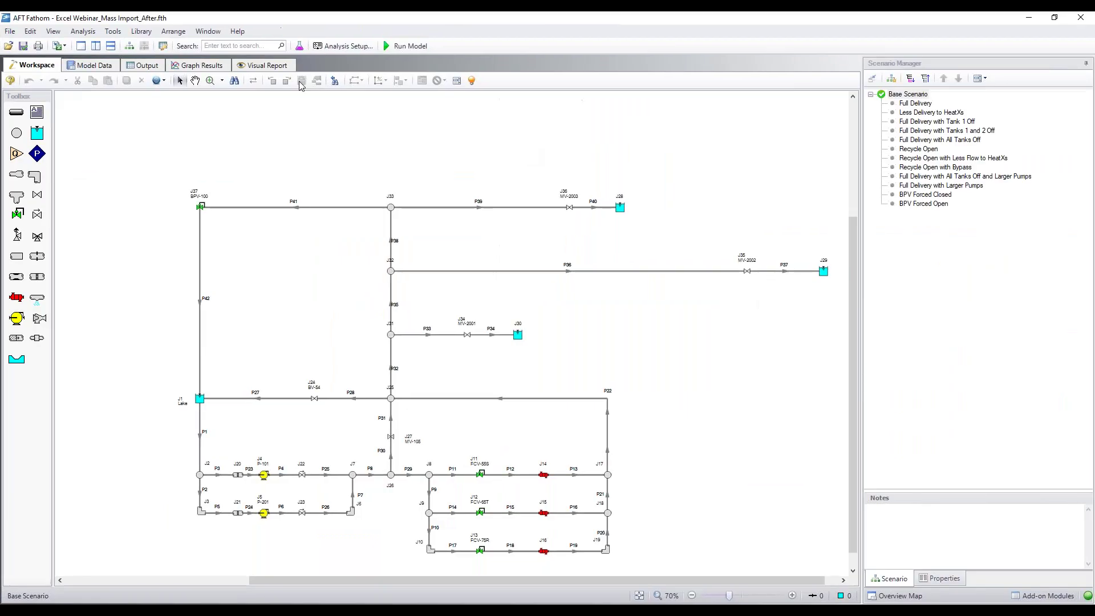
click(113, 31)
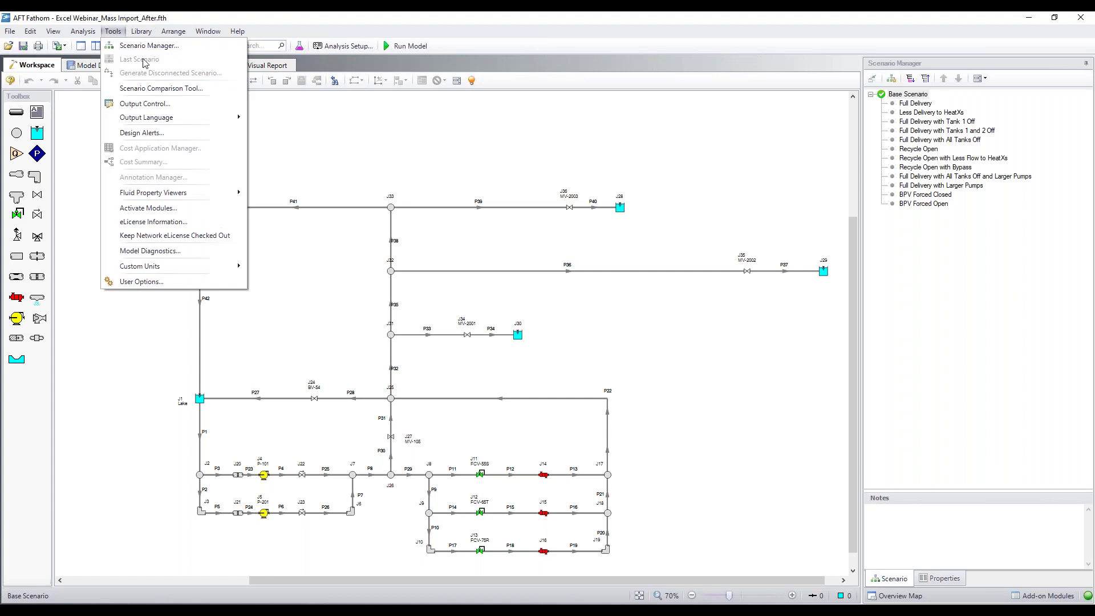
click(171, 88)
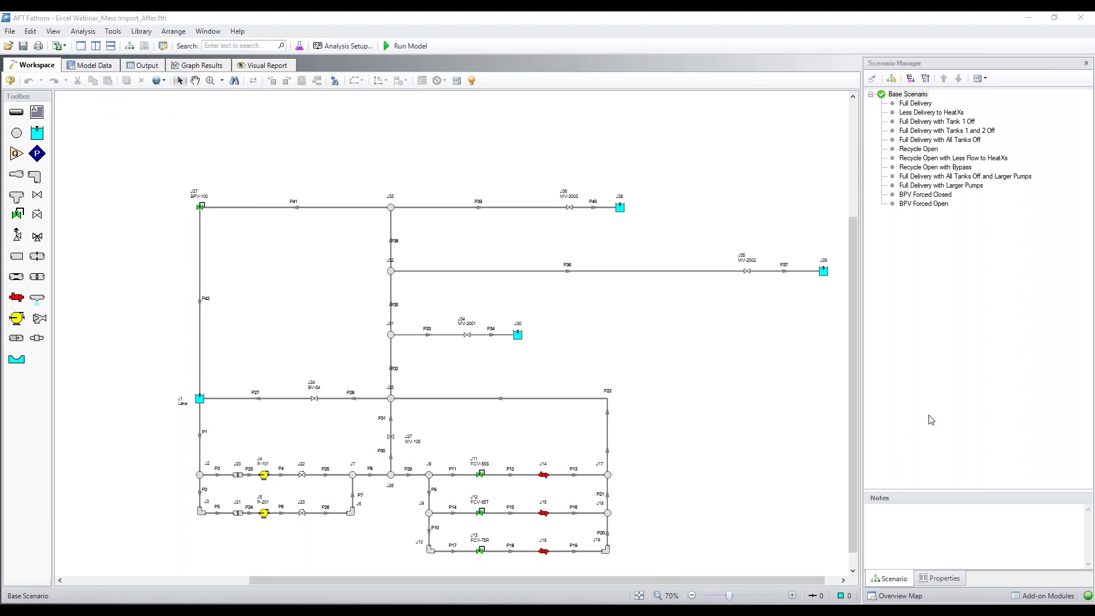
click(147, 538)
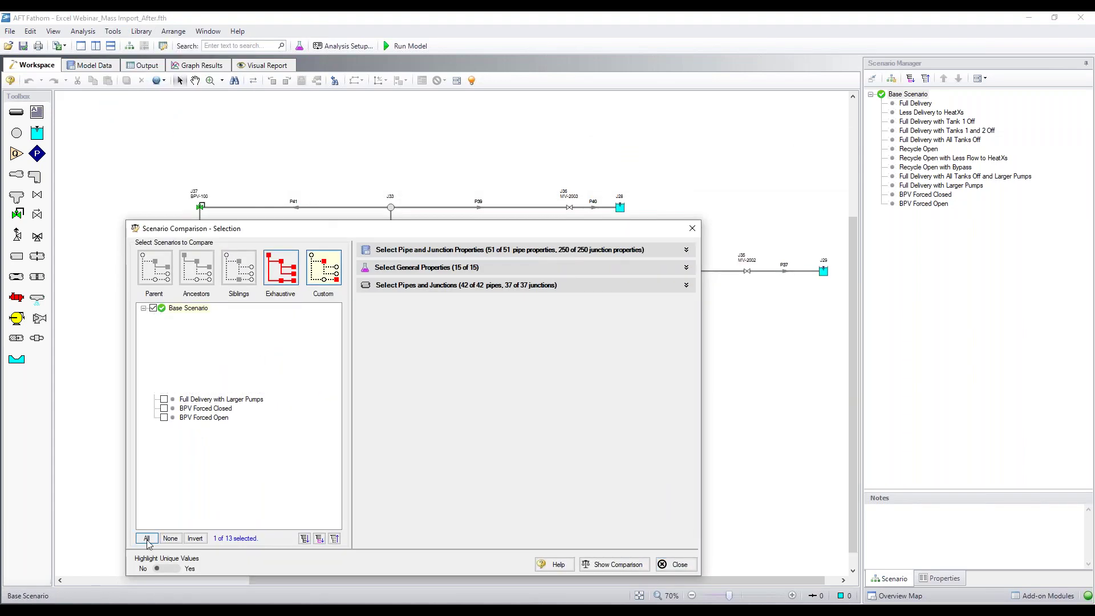
- Show the Scenario Comparison grid for the Mass Import_After model, review the differences across its scenarios, and close it
click(614, 564)
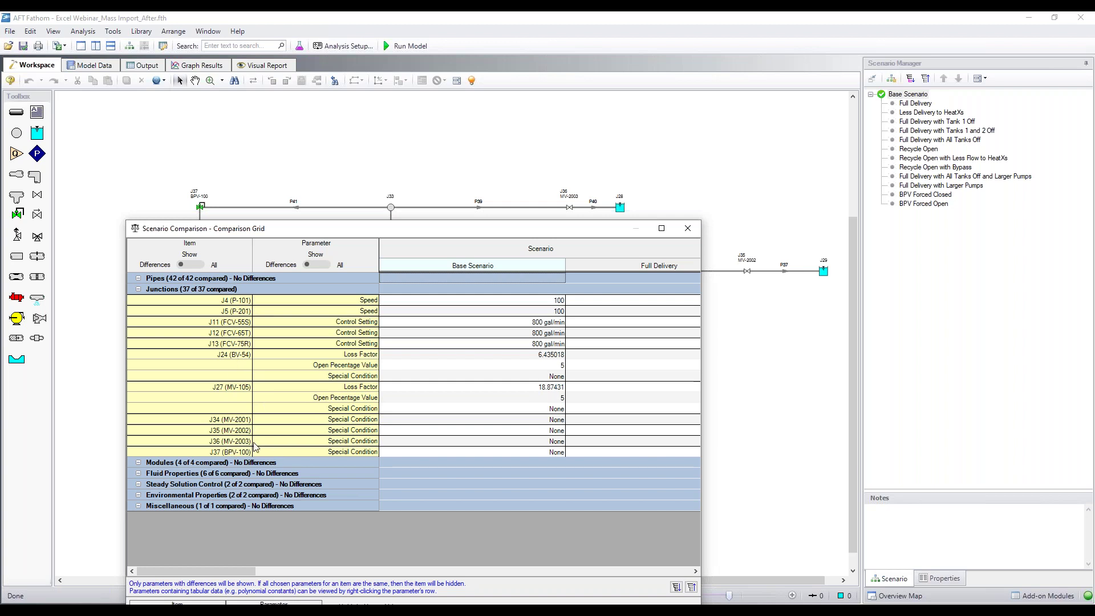
drag(254, 570, 698, 558)
click(687, 228)
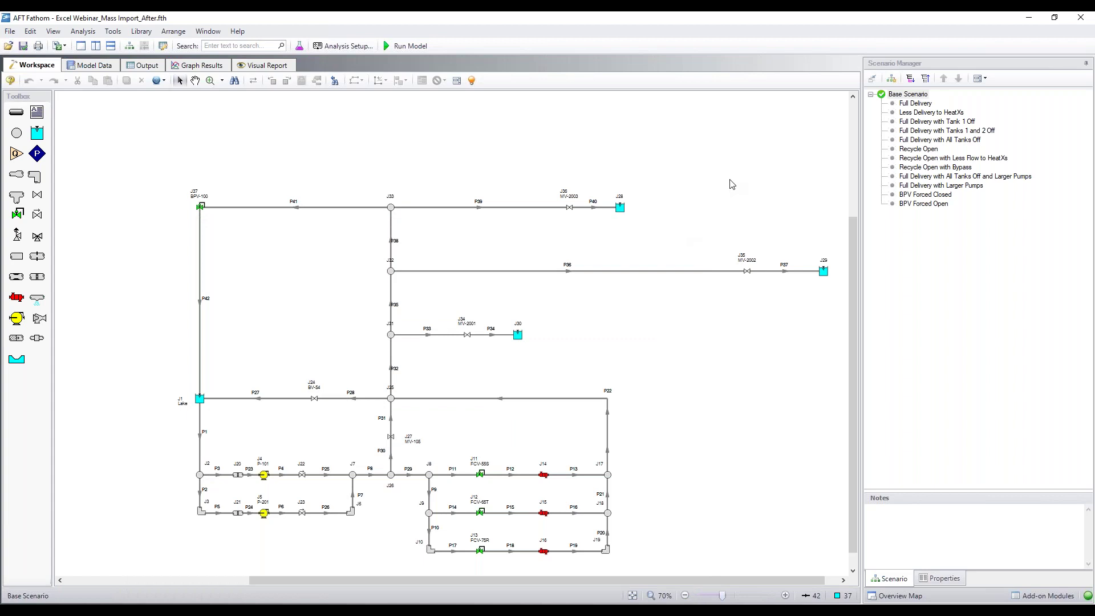
- Load the Recycle Open scenario of the Excel Webinar_Mass Import_After model to check its closed valves in the workspace
double_click(918, 149)
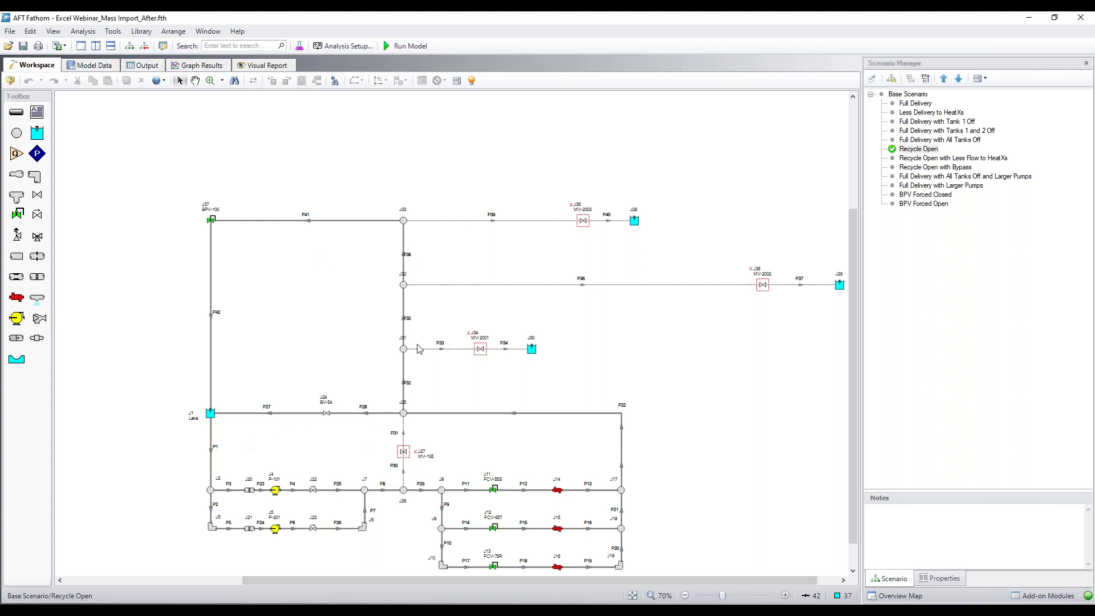
mouse_move(451, 160)
mouse_down()
mouse_move(503, 400)
mouse_move(463, 146)
mouse_up()
mouse_move(692, 603)
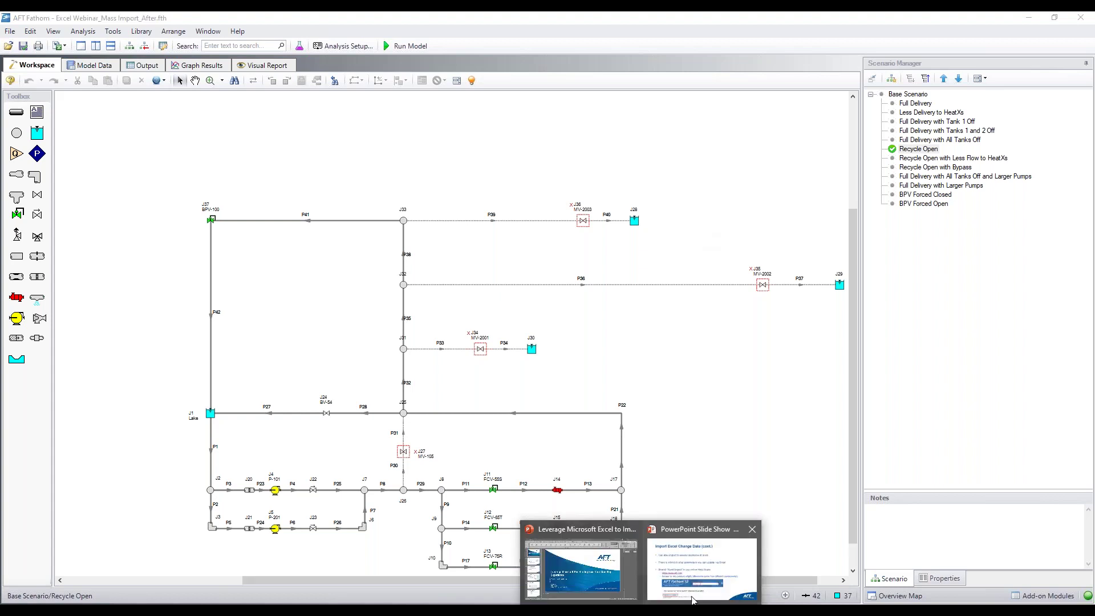
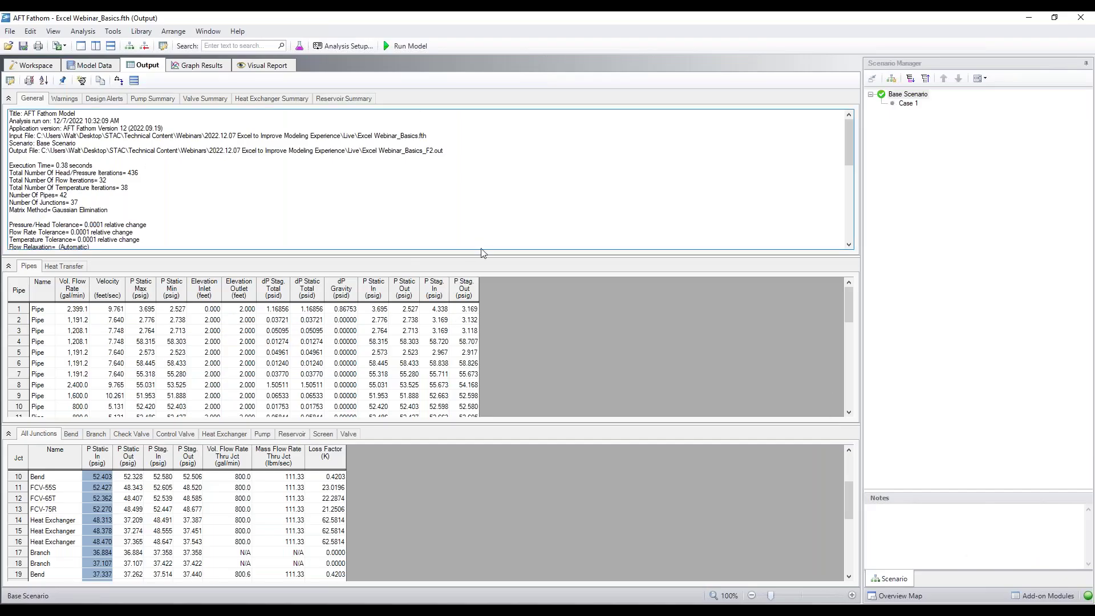
- Examine the Export Output options for the Excel Webinar_Basics results, including Delimited Text File and its delimiter choices, and close without exporting
click(11, 32)
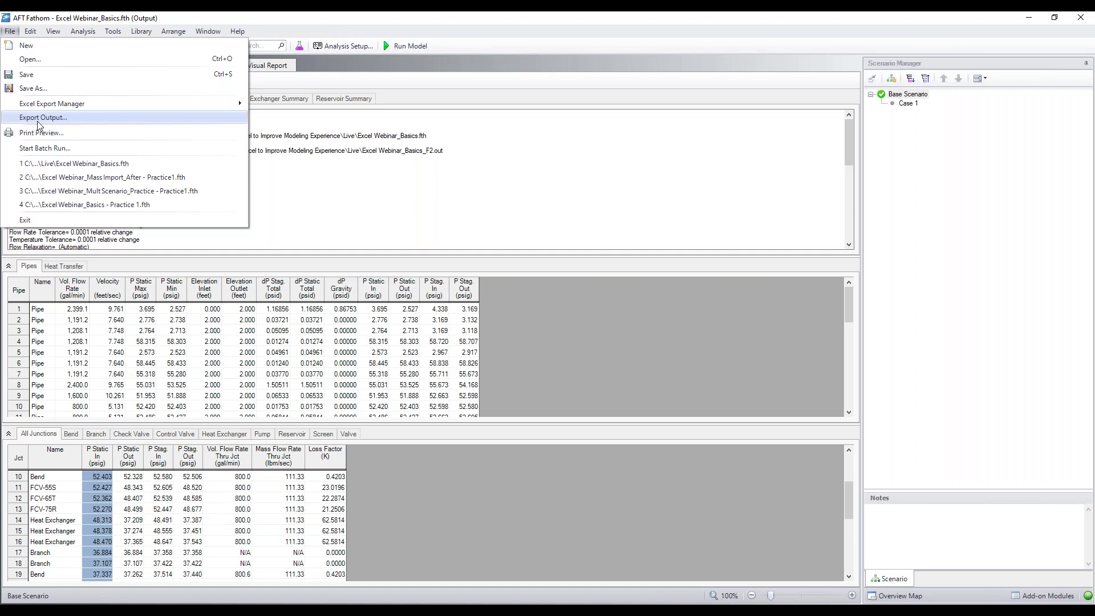
mouse_move(85, 110)
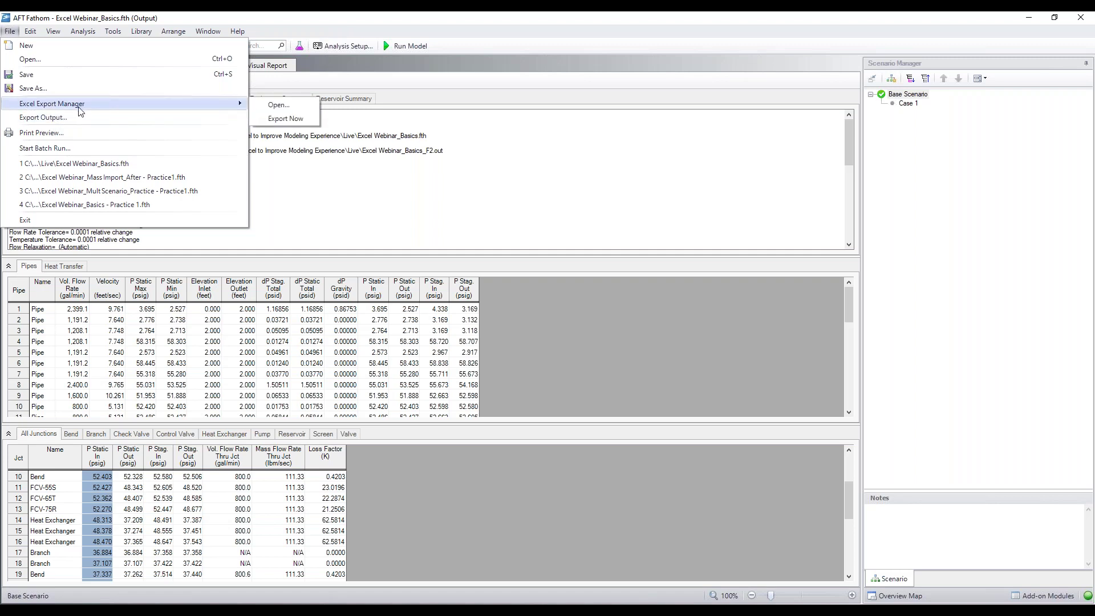
click(74, 120)
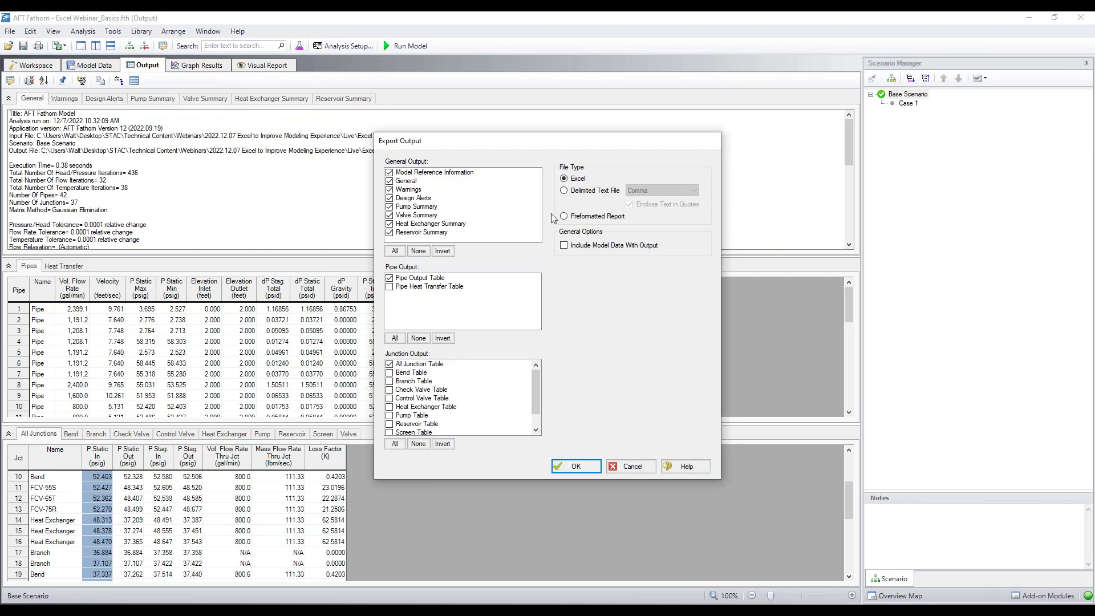
click(564, 191)
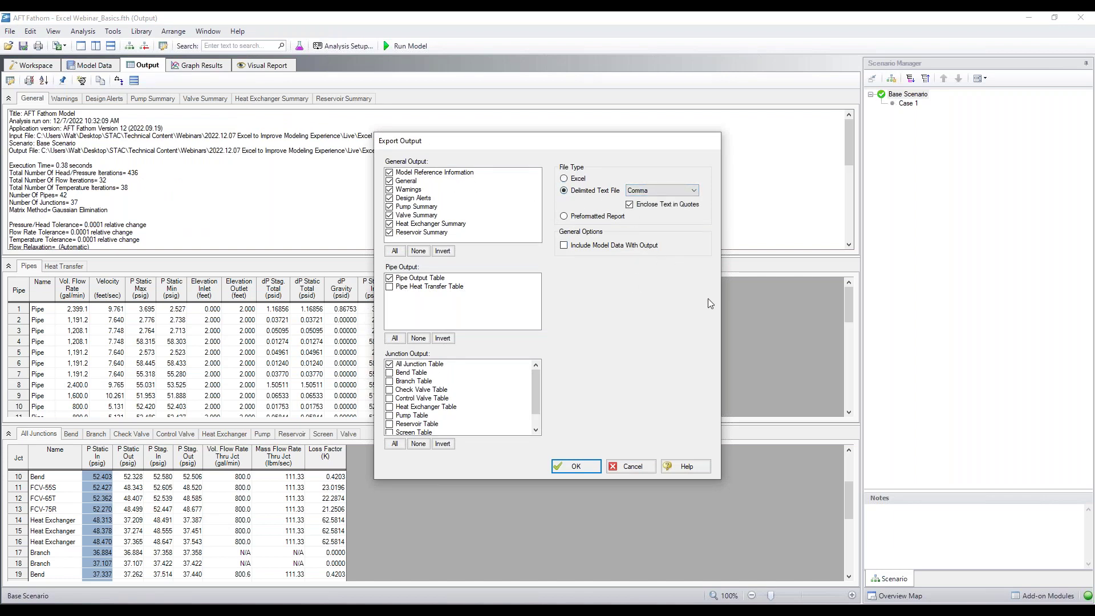
click(661, 190)
click(659, 288)
click(657, 190)
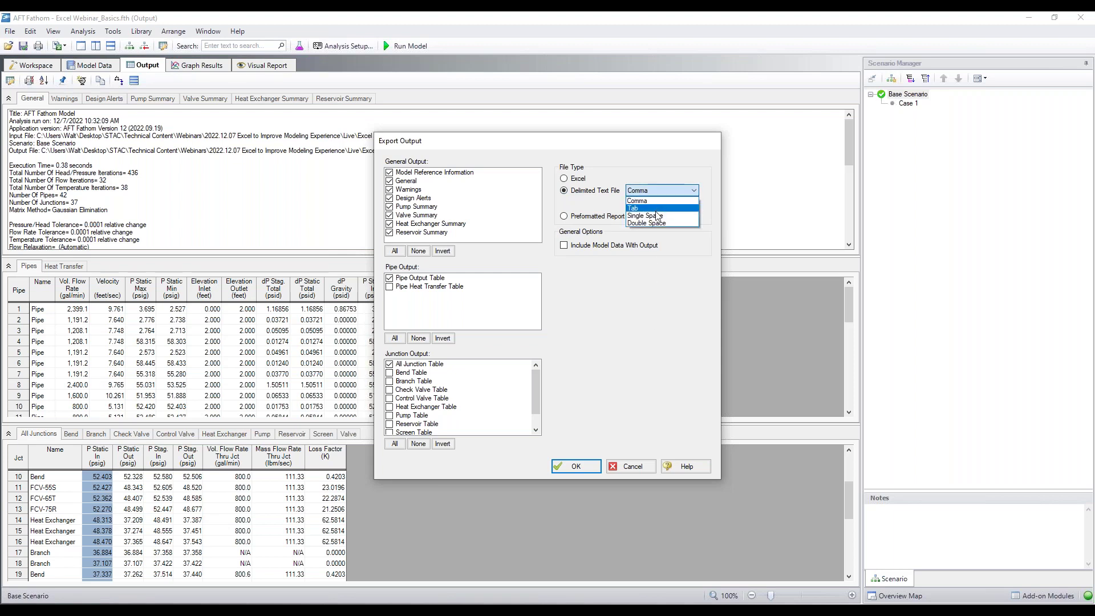
click(646, 470)
click(627, 466)
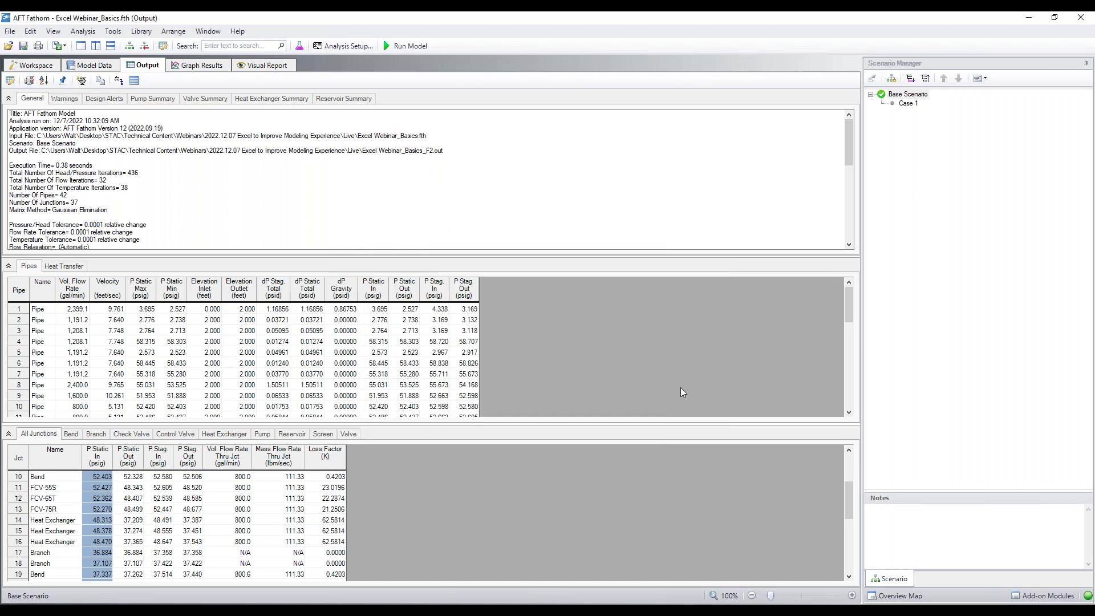
- Open the Excel Export Manager for the Excel Webinar_Basics output
click(329, 183)
click(10, 32)
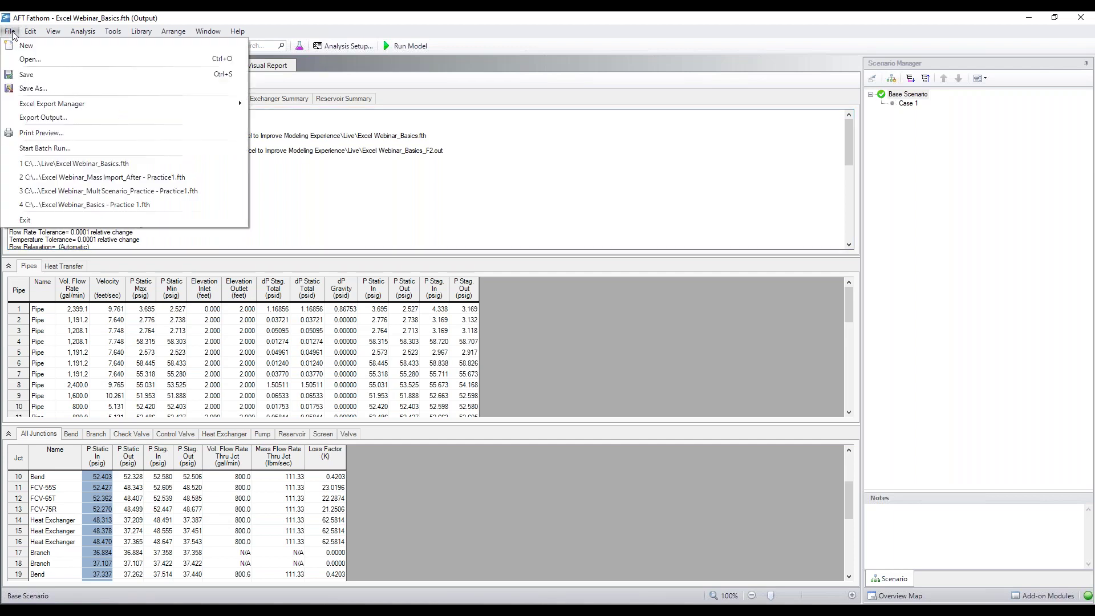
click(379, 172)
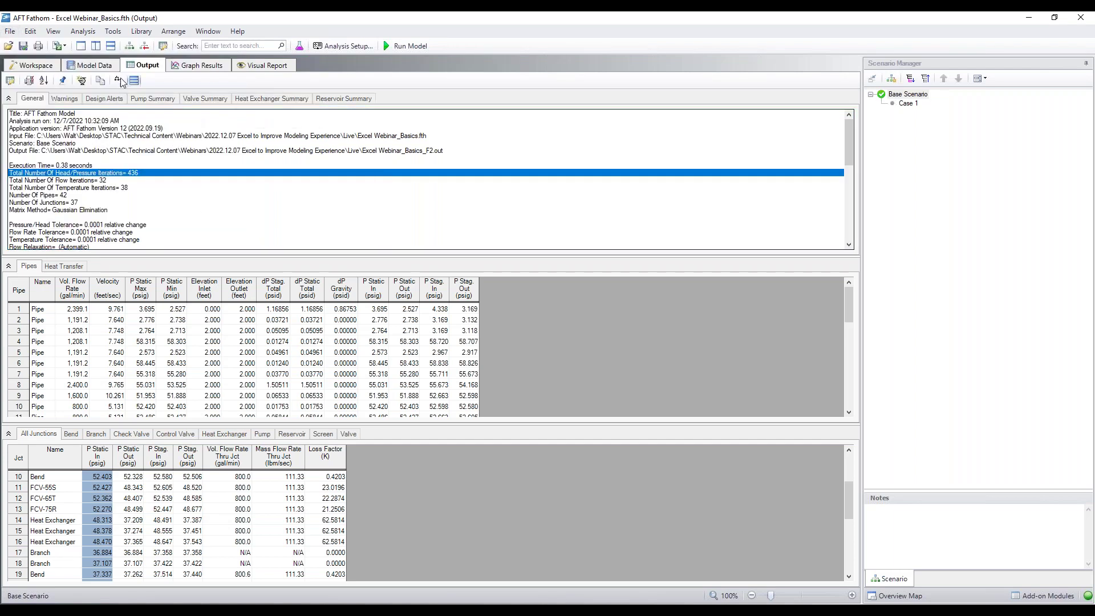
click(60, 49)
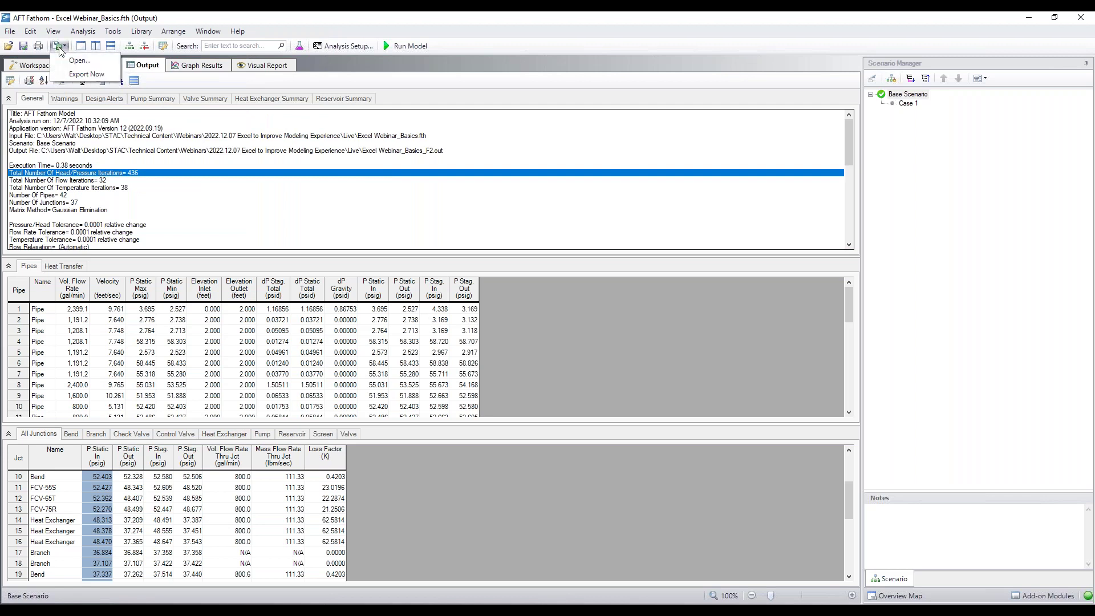
click(91, 62)
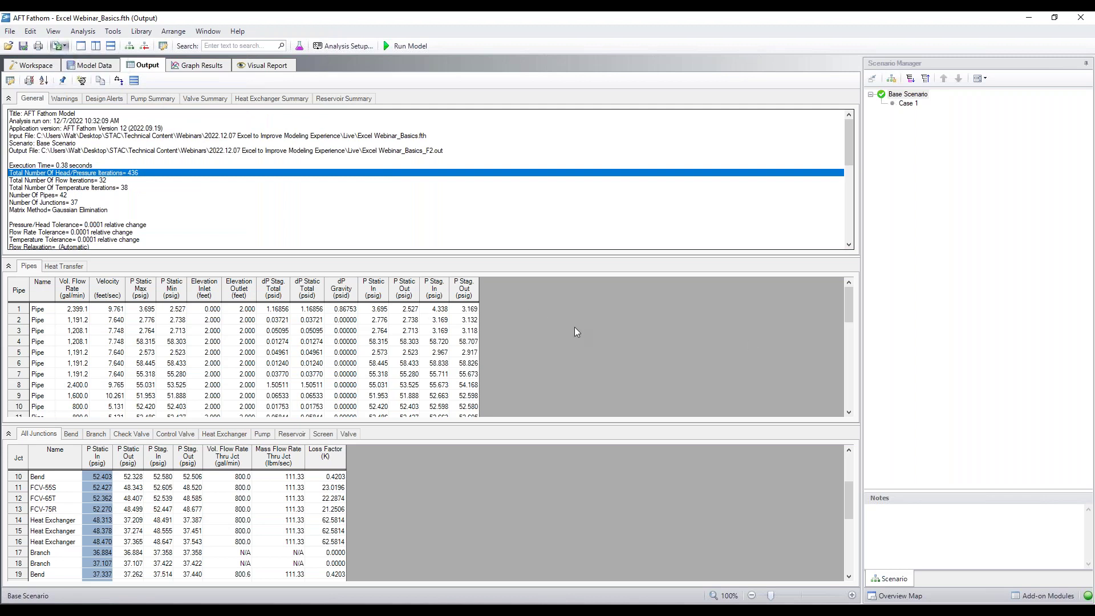
mouse_move(648, 31)
mouse_down()
mouse_move(649, 91)
mouse_move(684, 65)
mouse_up()
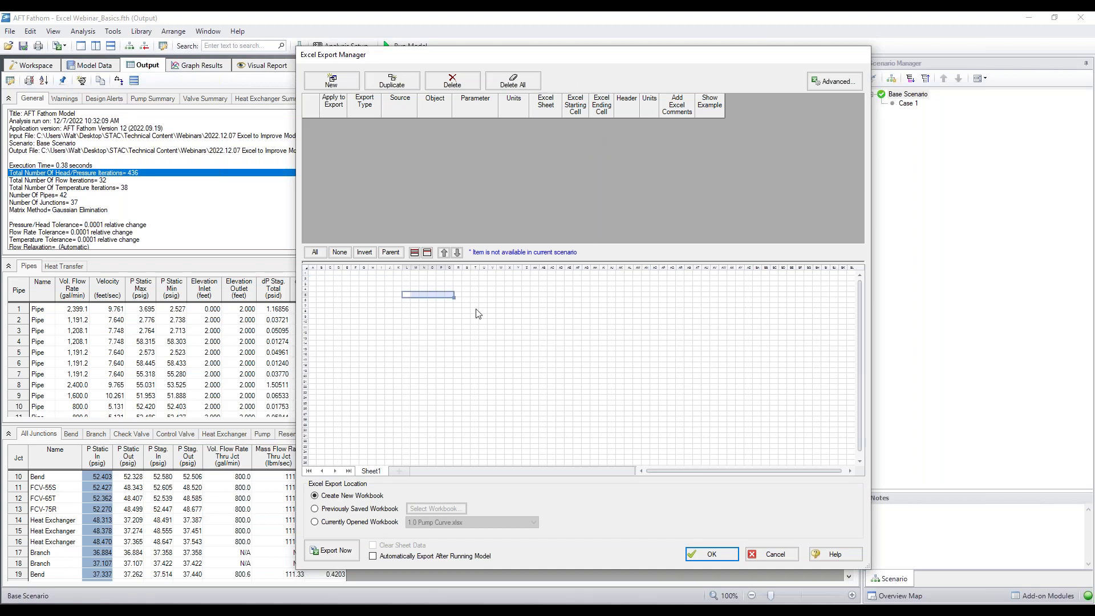
click(447, 379)
drag(380, 292, 610, 390)
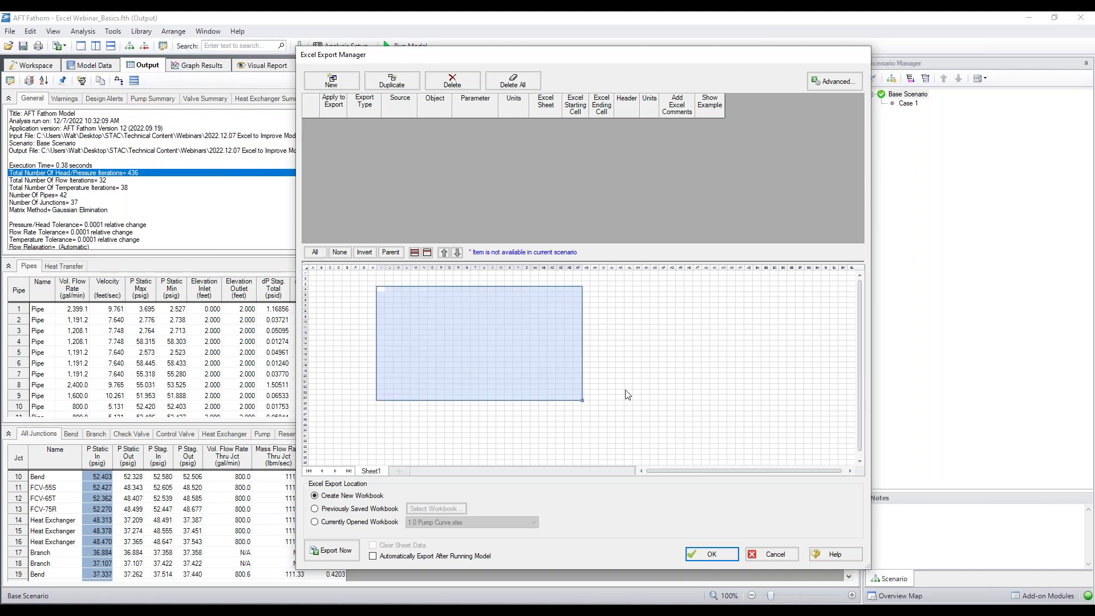
click(631, 355)
click(649, 302)
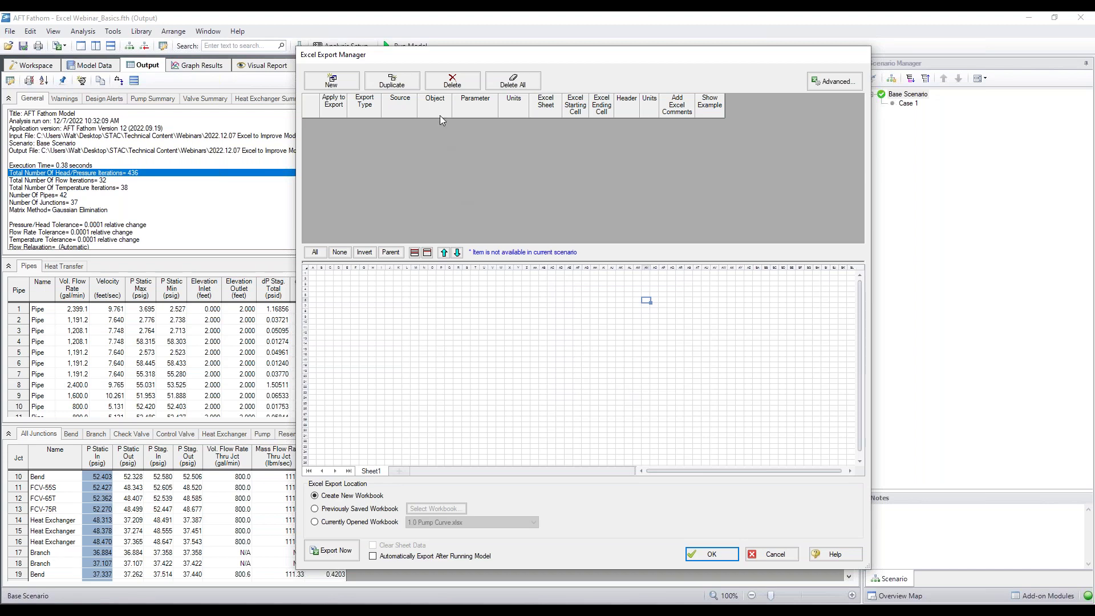
- Add a Single Value export item from the Valve Summary for J11 (FCV-55S) with the parameter Open Percentage
click(343, 86)
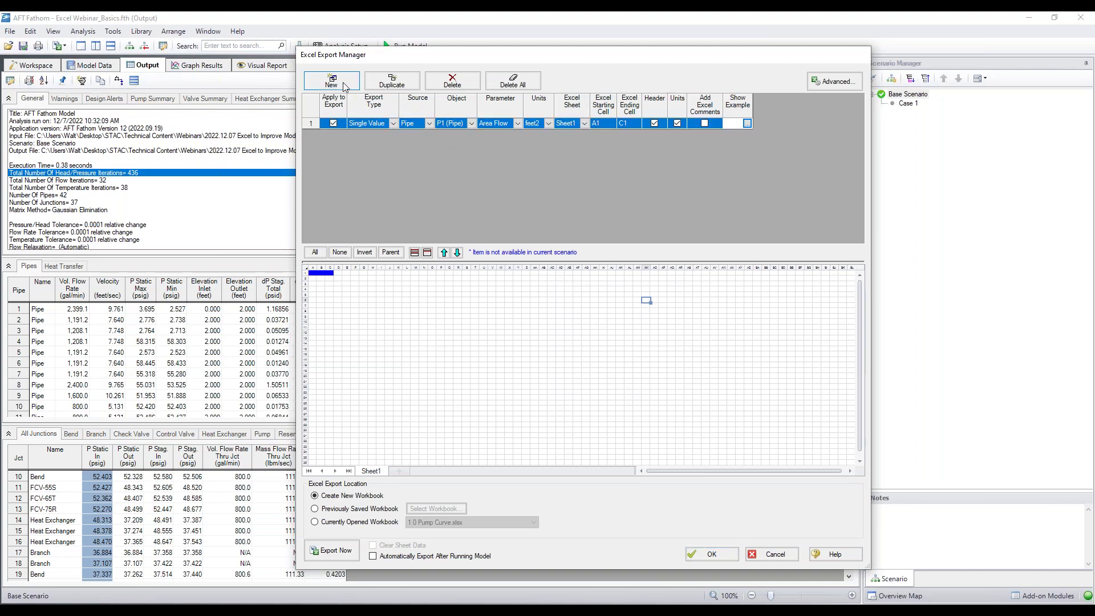
click(393, 125)
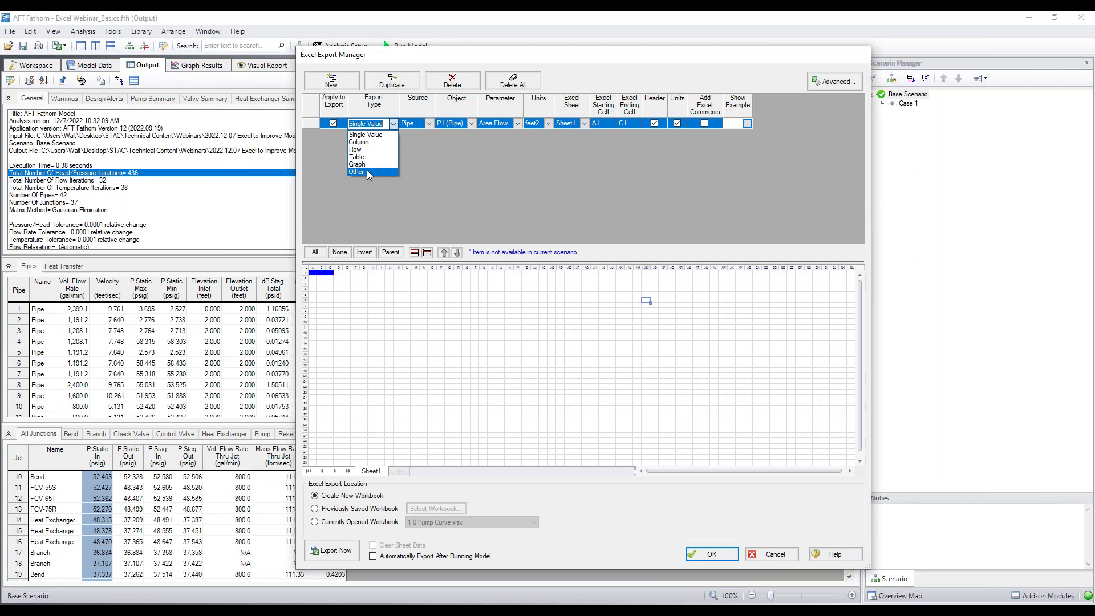
click(435, 166)
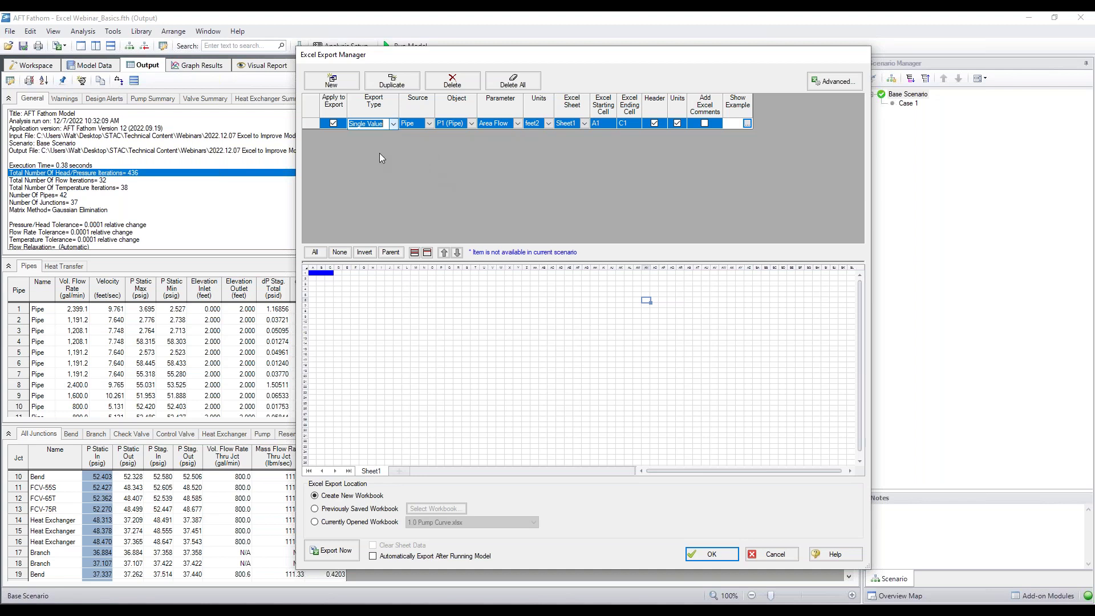
click(430, 124)
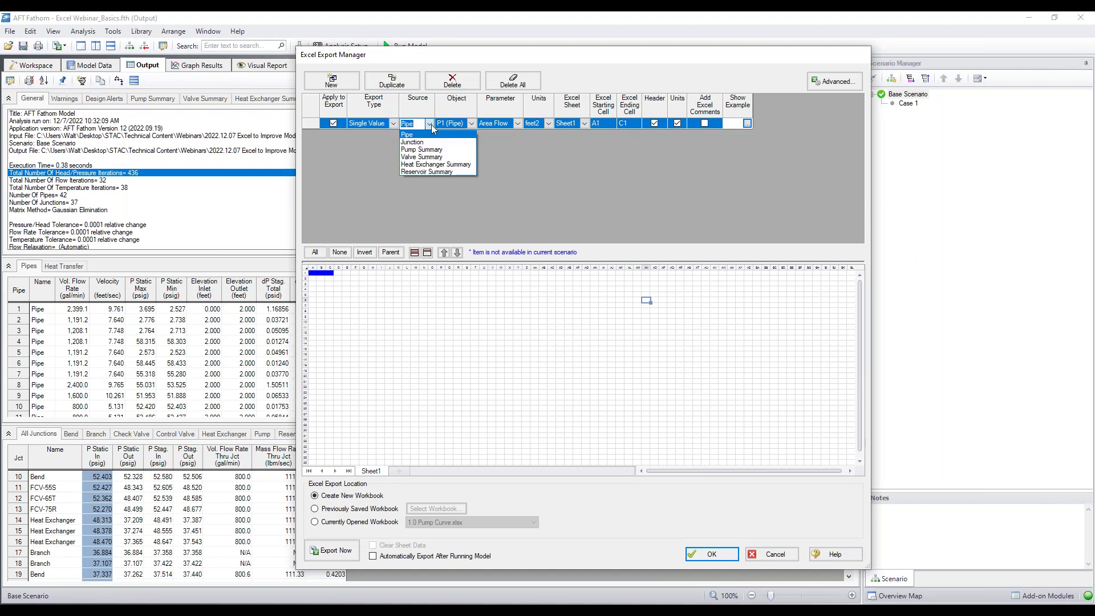
click(425, 158)
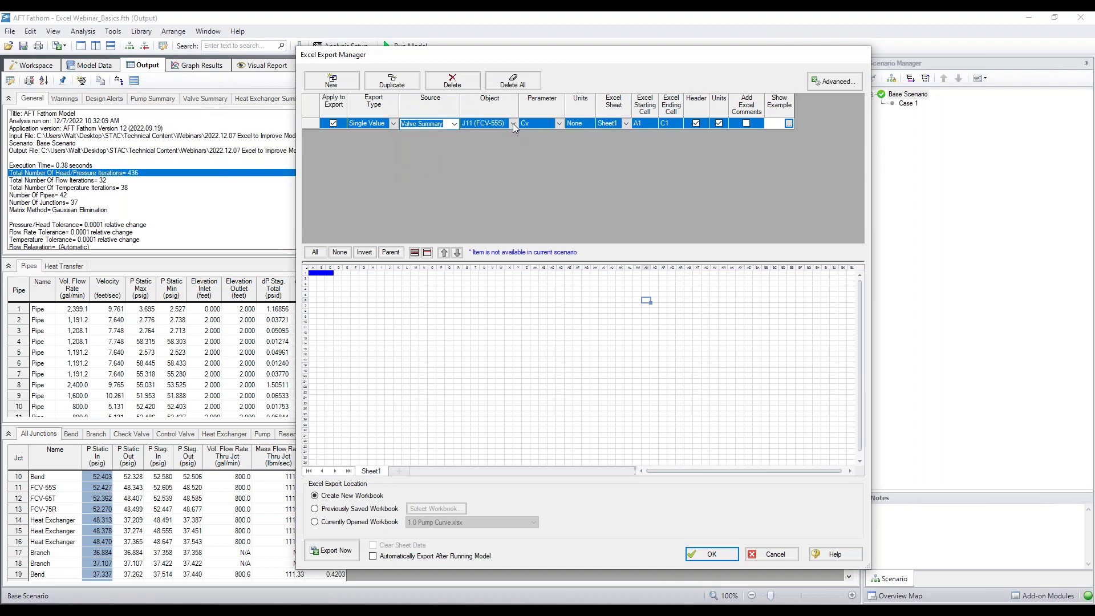
click(560, 123)
click(559, 206)
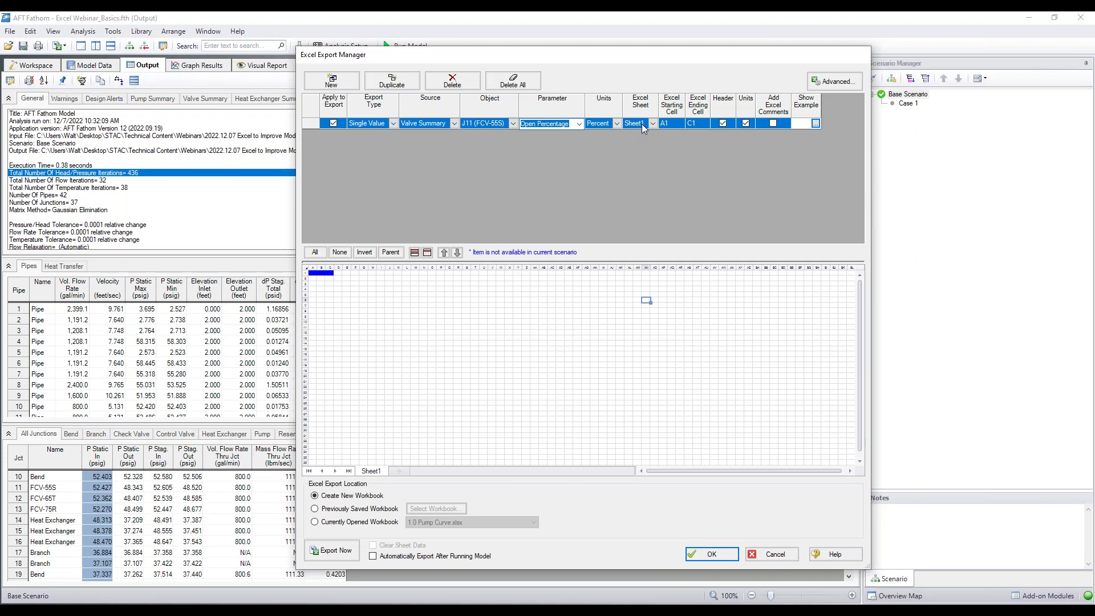
- Set the Excel starting cell of the J11 export item to C2 on Sheet1, and view the single-value example layout
click(672, 125)
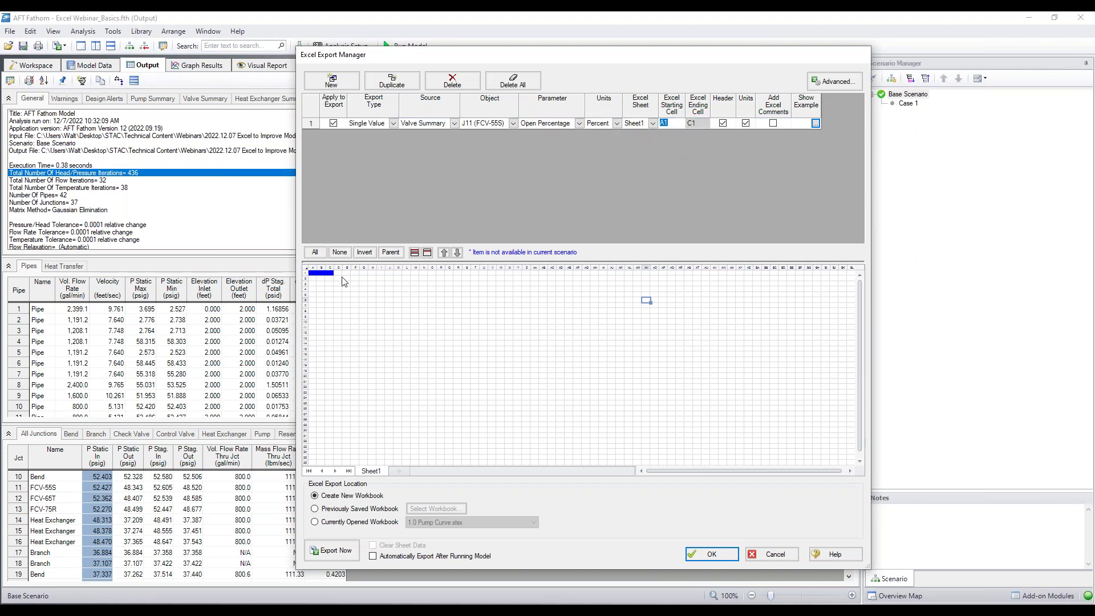
text(C2)
click(688, 126)
drag(330, 279, 346, 278)
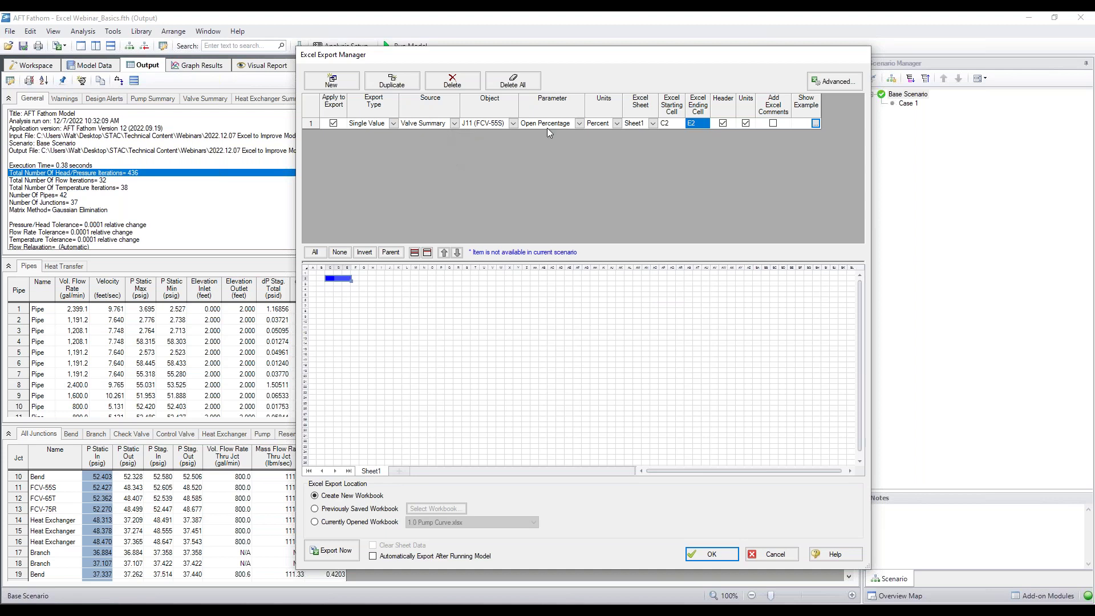
click(338, 278)
click(348, 279)
click(816, 124)
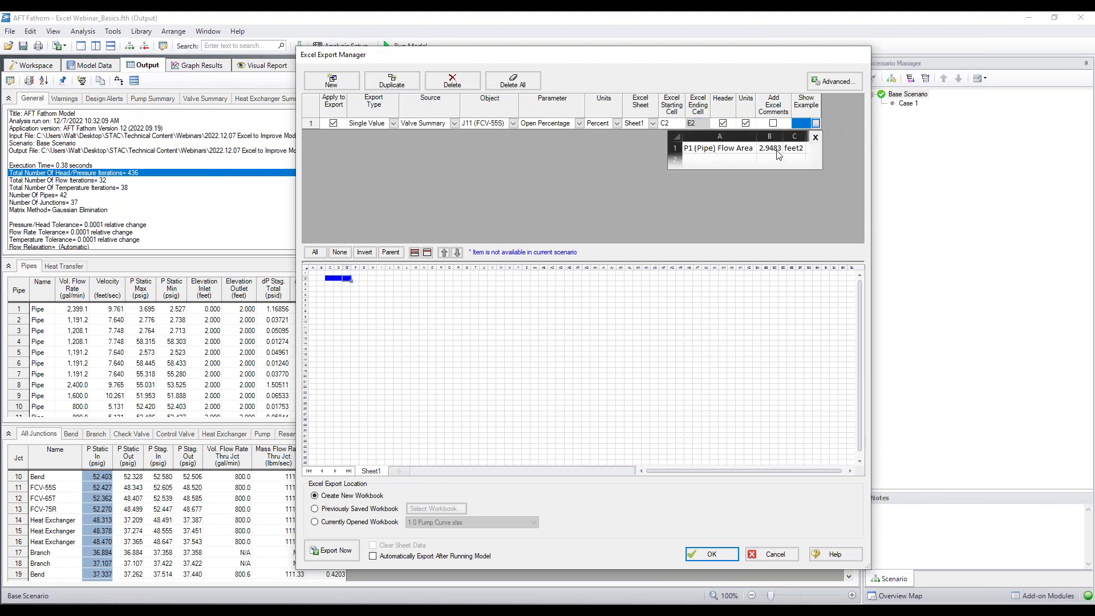
click(815, 138)
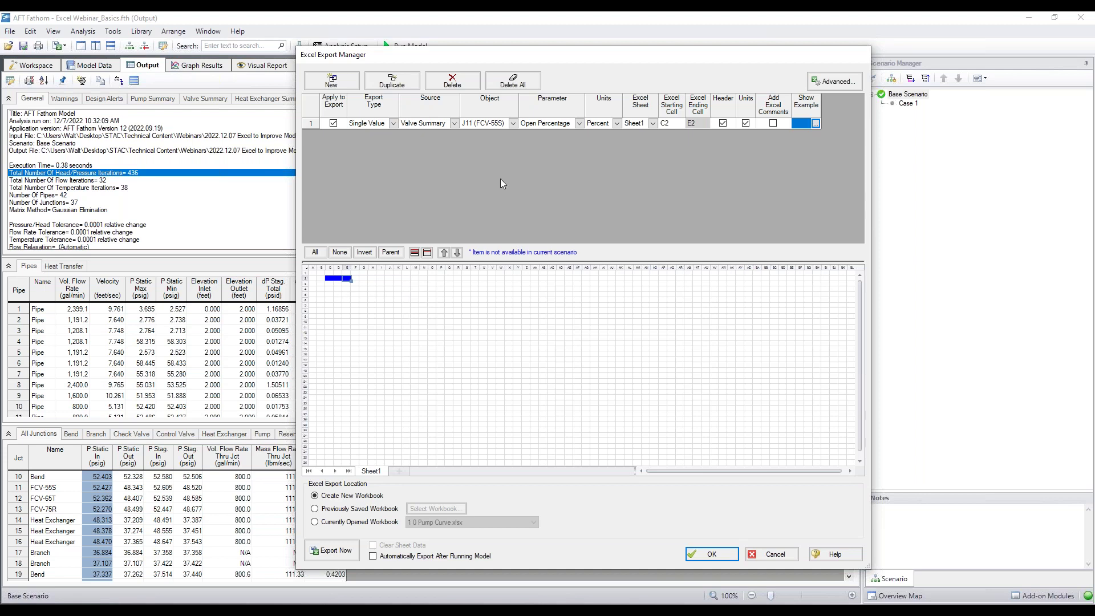
- Add a second export item of type Table that exports the entire Valve Summary
click(341, 81)
click(393, 134)
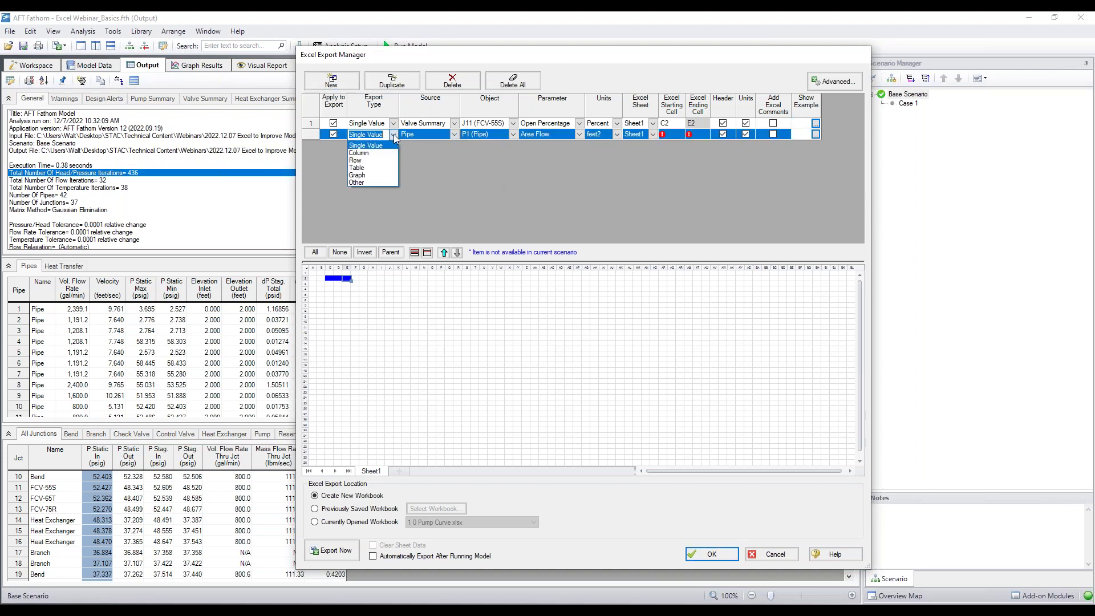
click(376, 170)
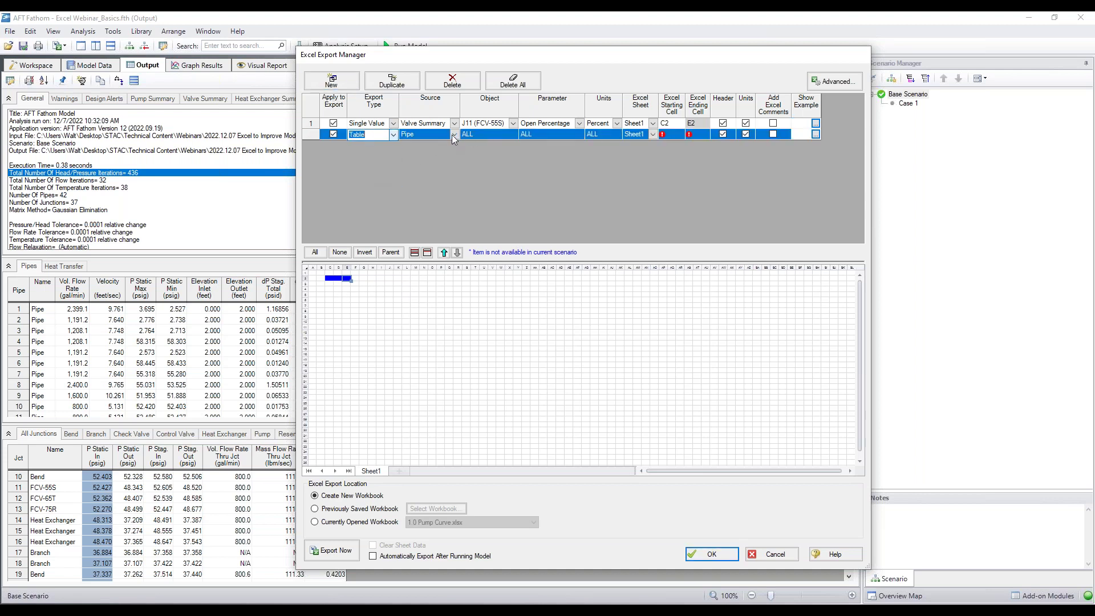
click(454, 134)
click(425, 170)
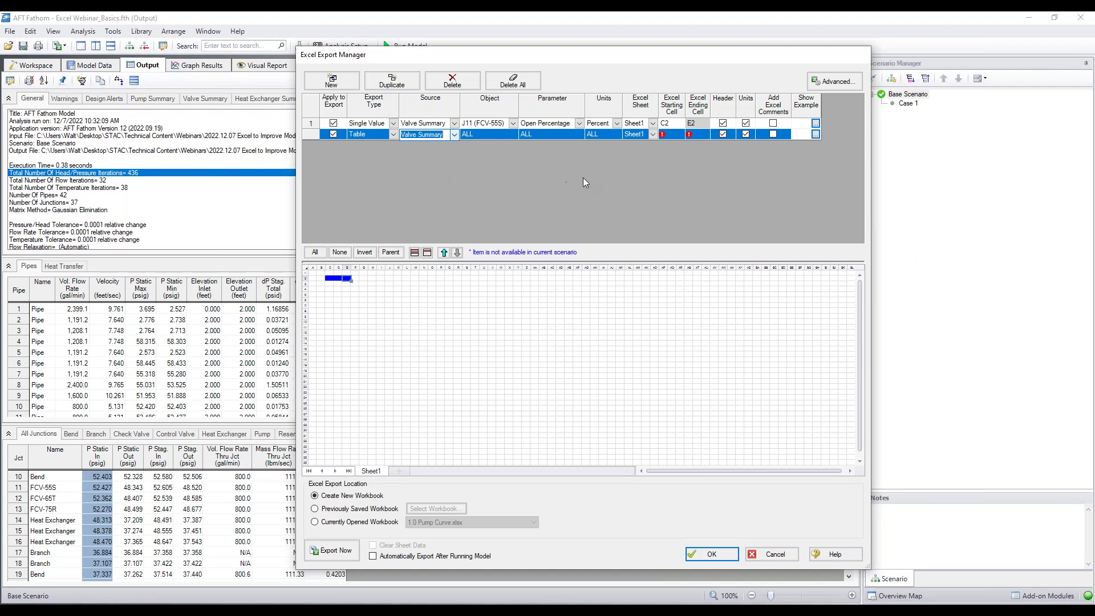
- Set the Excel starting cell of the Valve Summary table item to A2
click(675, 141)
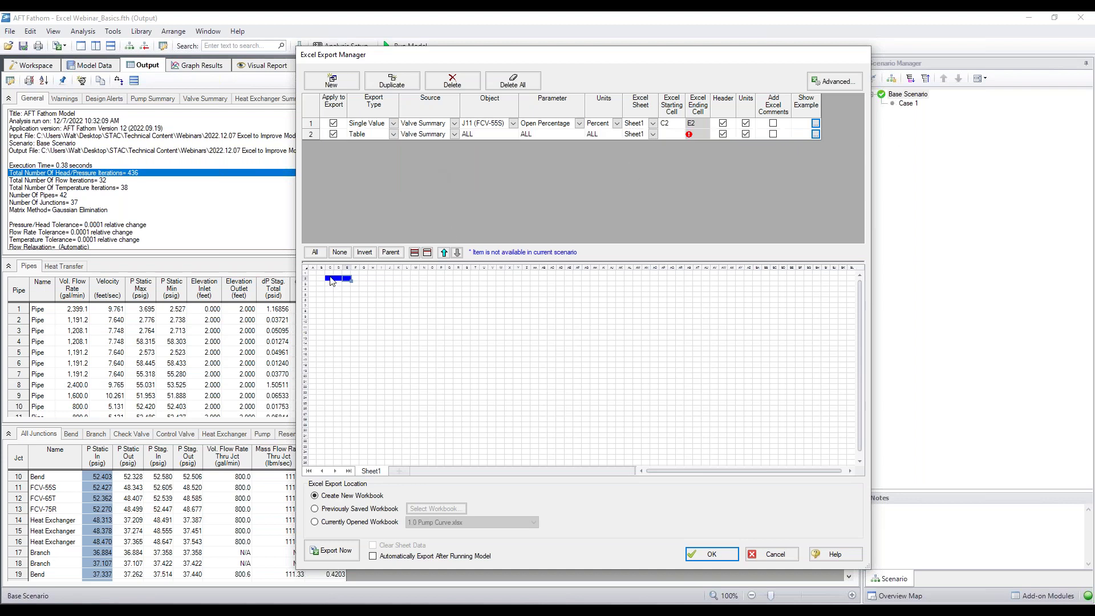
text(A2)
click(707, 134)
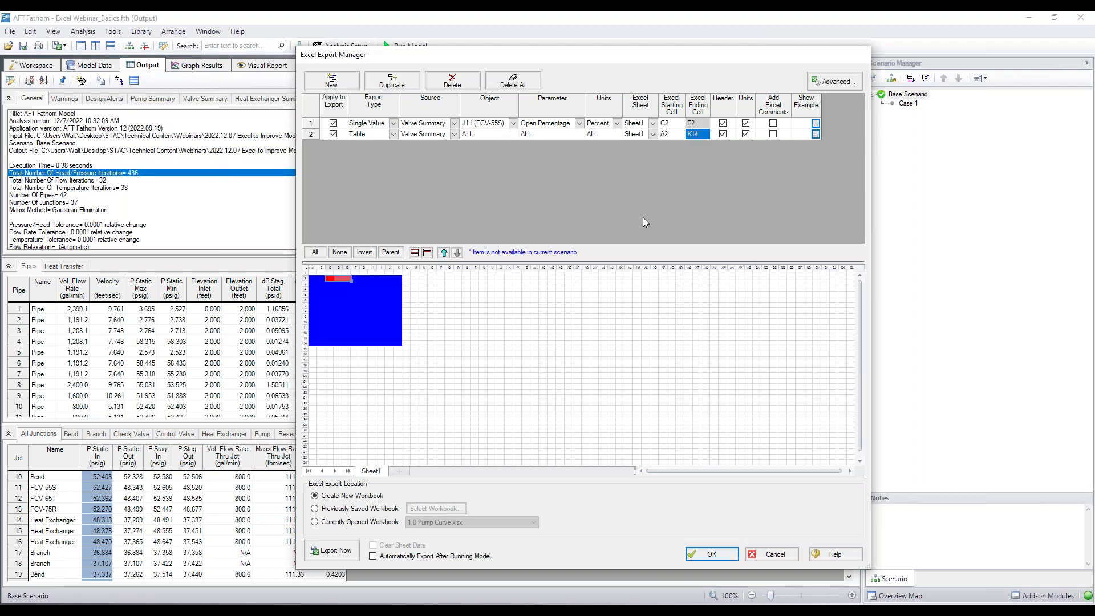
- Set the Valve Summary table item's starting cell to A6 so it clears the J11 single-value item
click(672, 134)
text(A6)
click(699, 136)
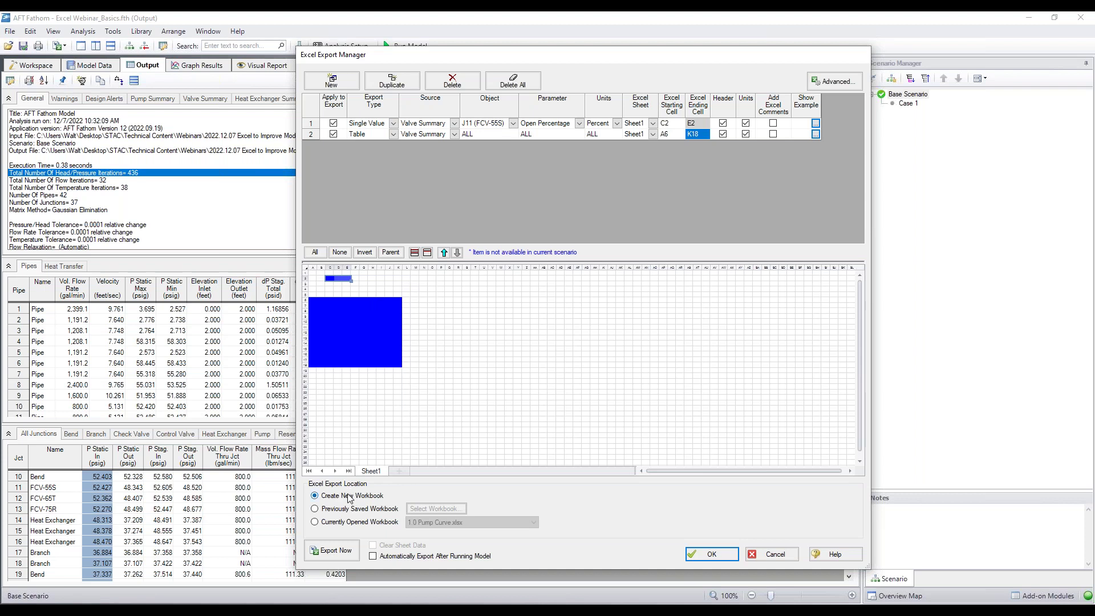
- Review the currently opened workbooks as export targets, and set the export location to the previously saved workbook Excel Webinar_Basics.xlsx
click(373, 511)
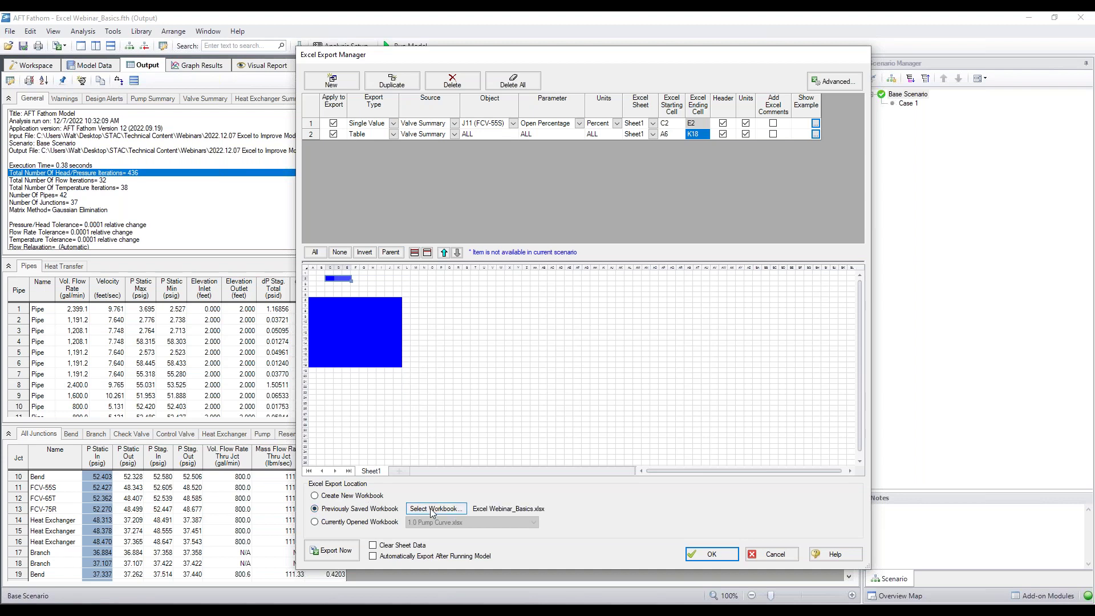
click(371, 523)
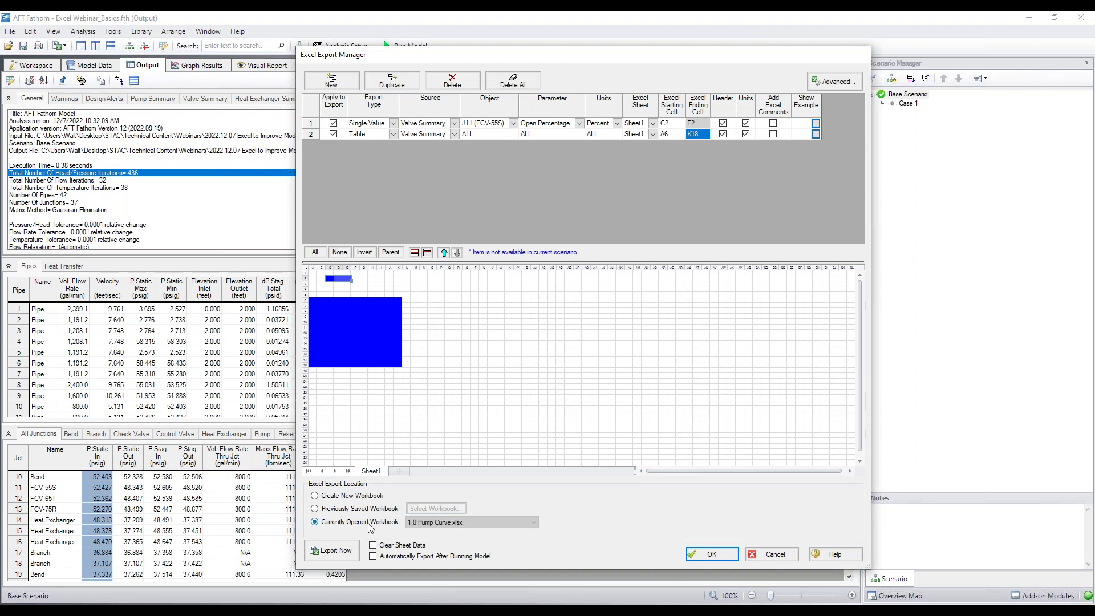
click(431, 527)
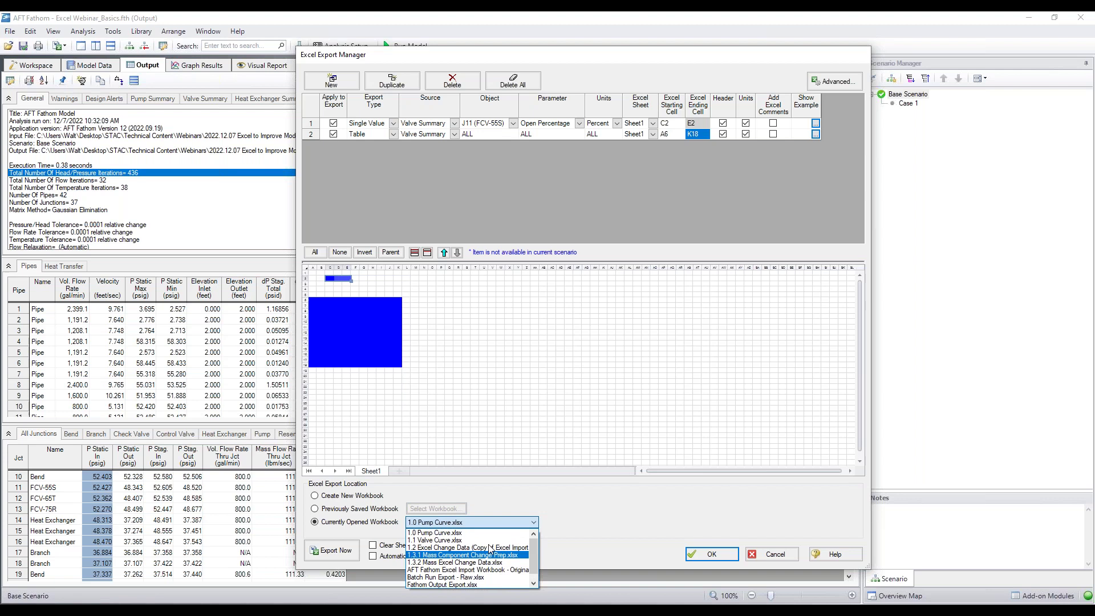
click(375, 546)
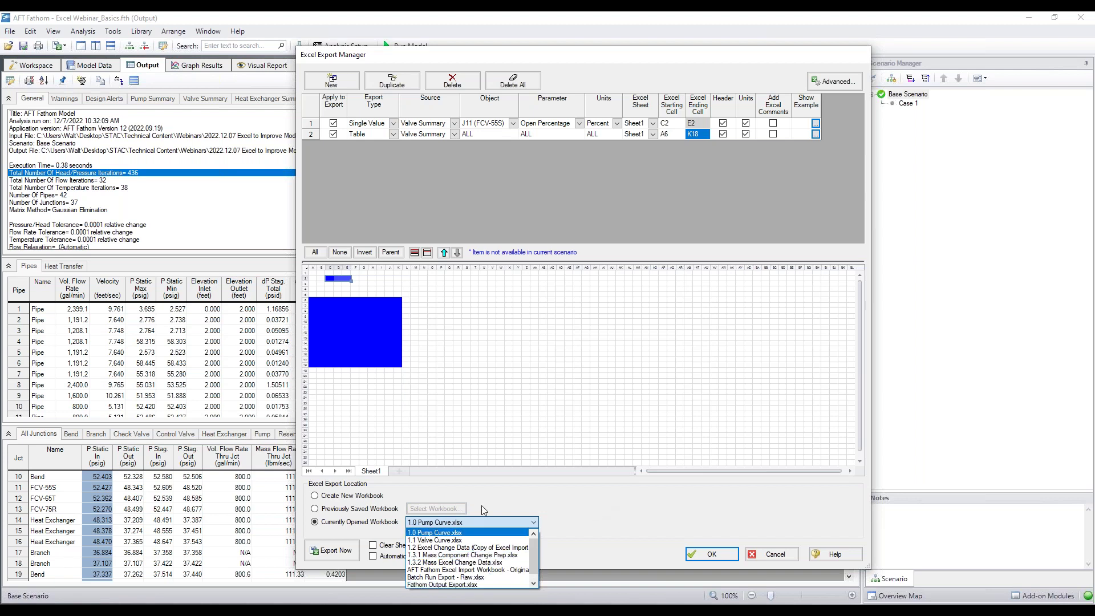
click(374, 509)
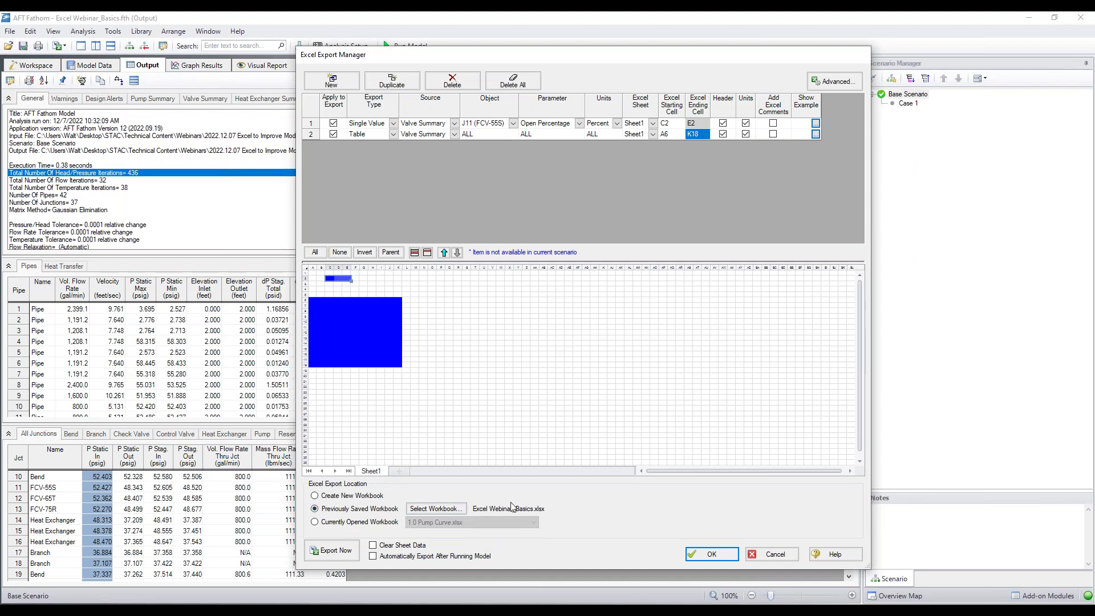
- Assign the J11 single-value item to a sheet named Hello, keep the table item on Sheet1, and accept the export settings
click(635, 124)
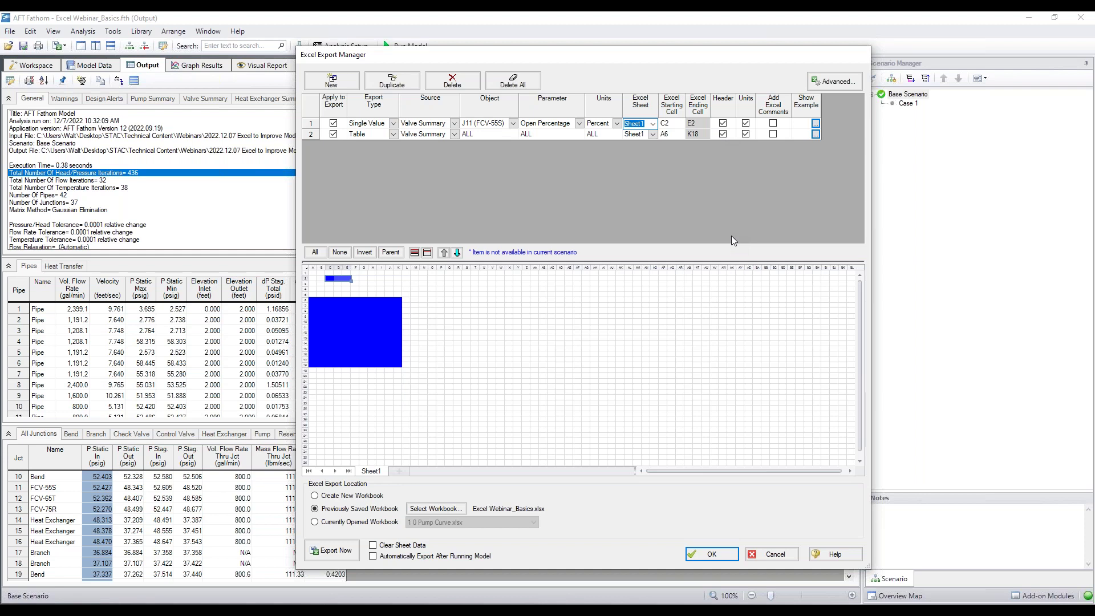
text(Hello)
click(637, 134)
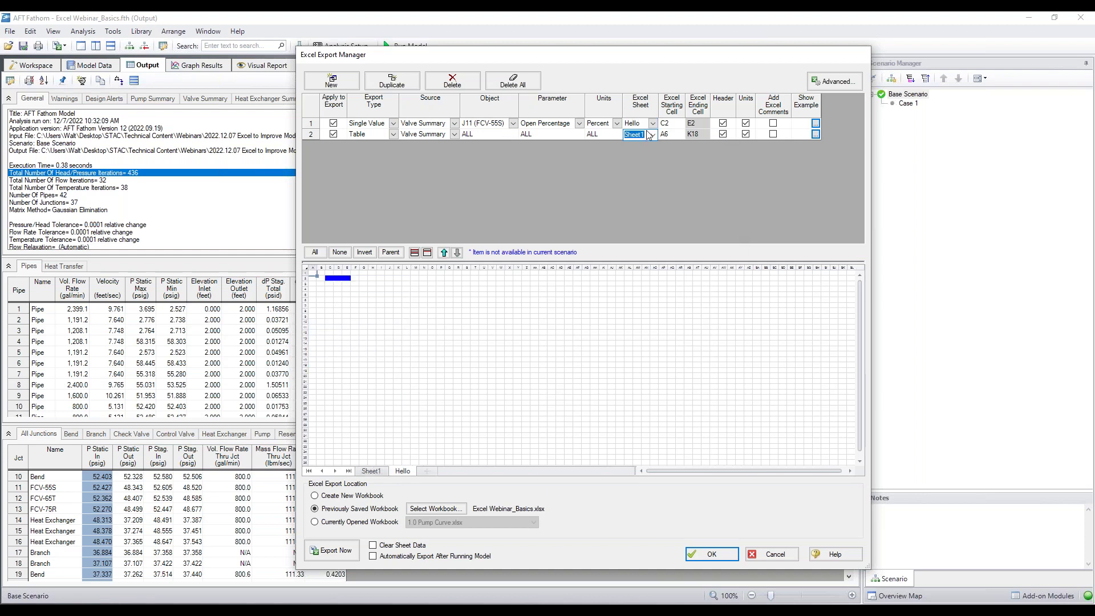
key(Up)
key(Down)
click(371, 471)
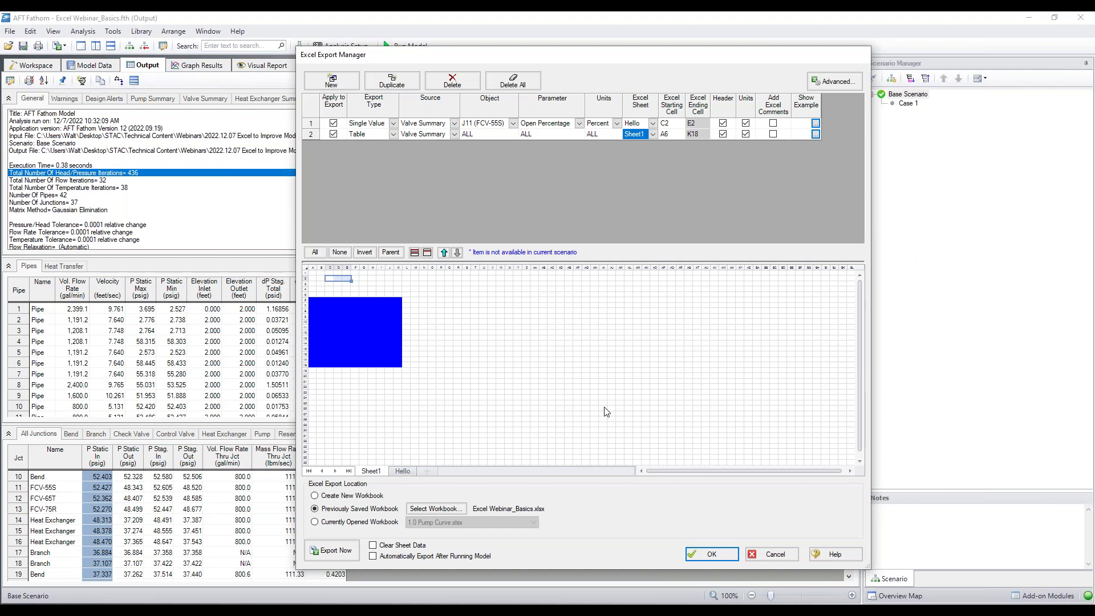
click(712, 554)
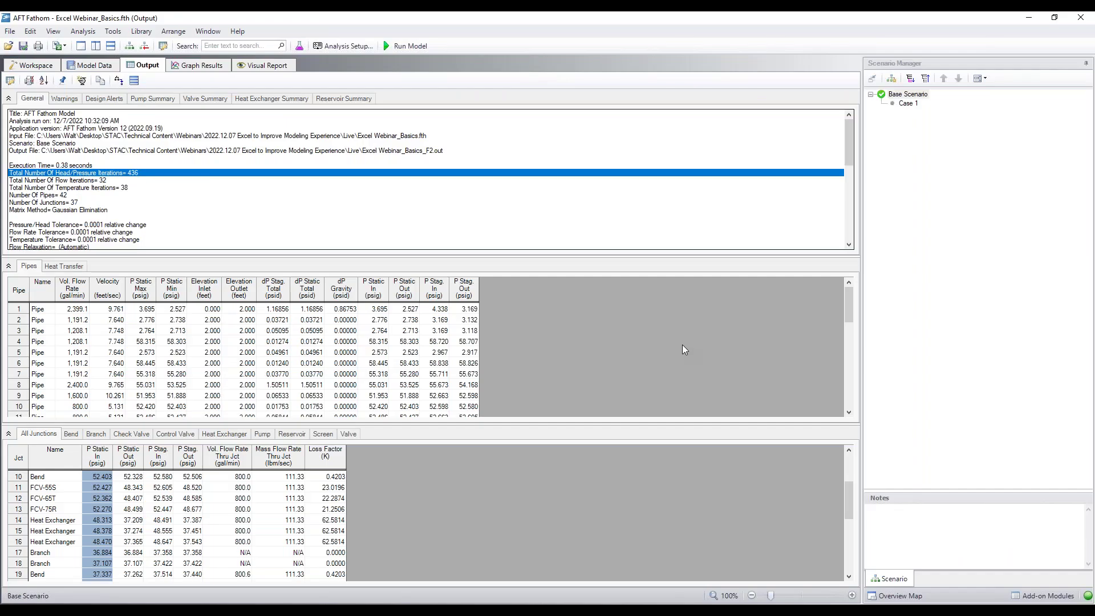
- Switch to the Excel Webinar_Mass Import_After model and load its Base Scenario
mouse_move(313, 589)
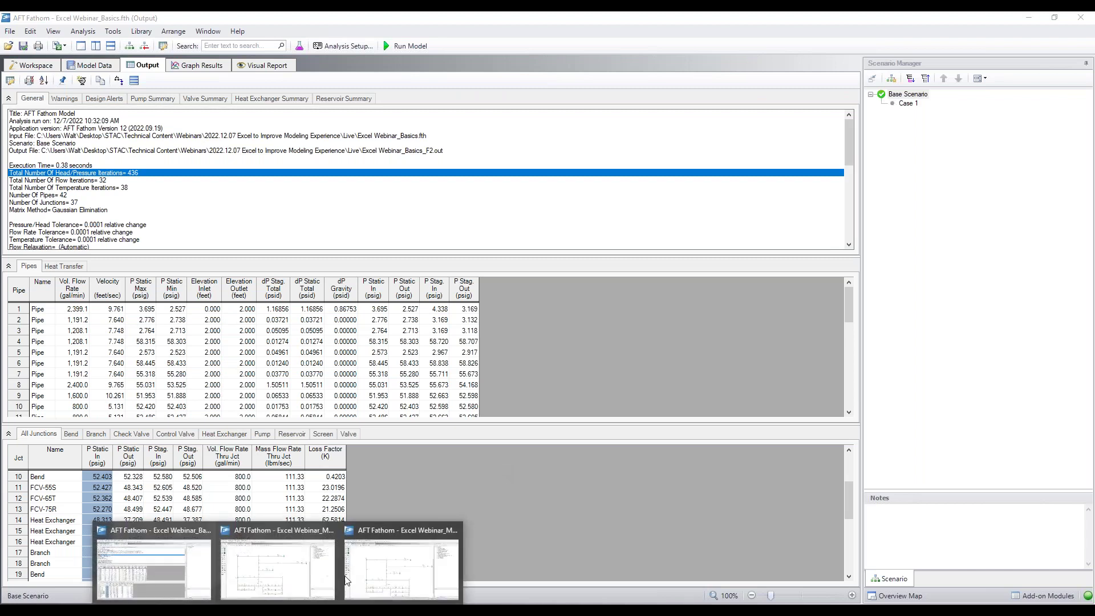
click(406, 562)
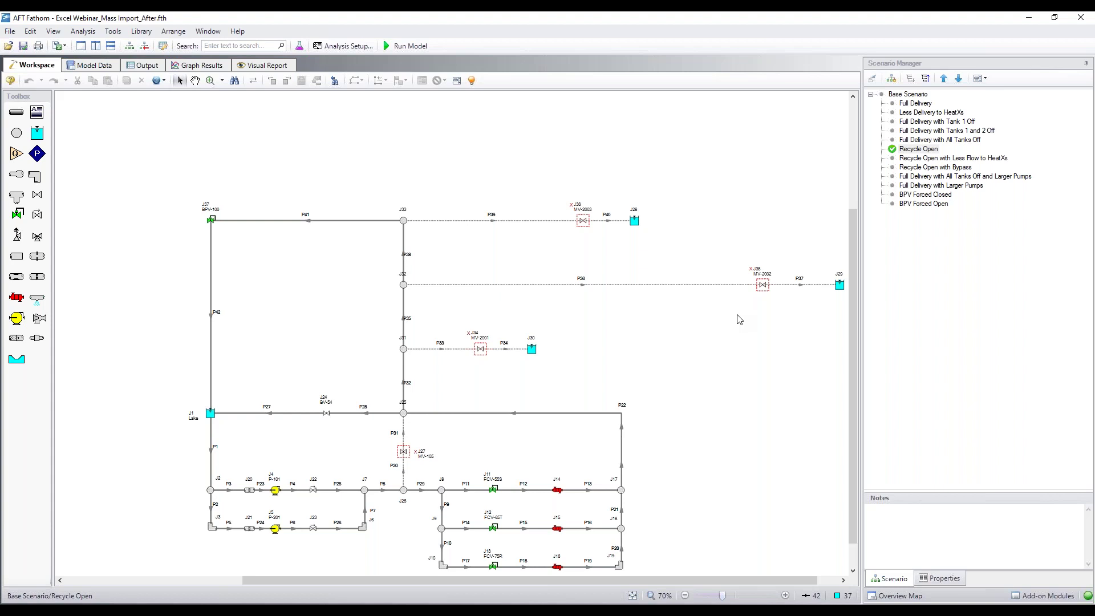
scroll(739, 320, down, 3)
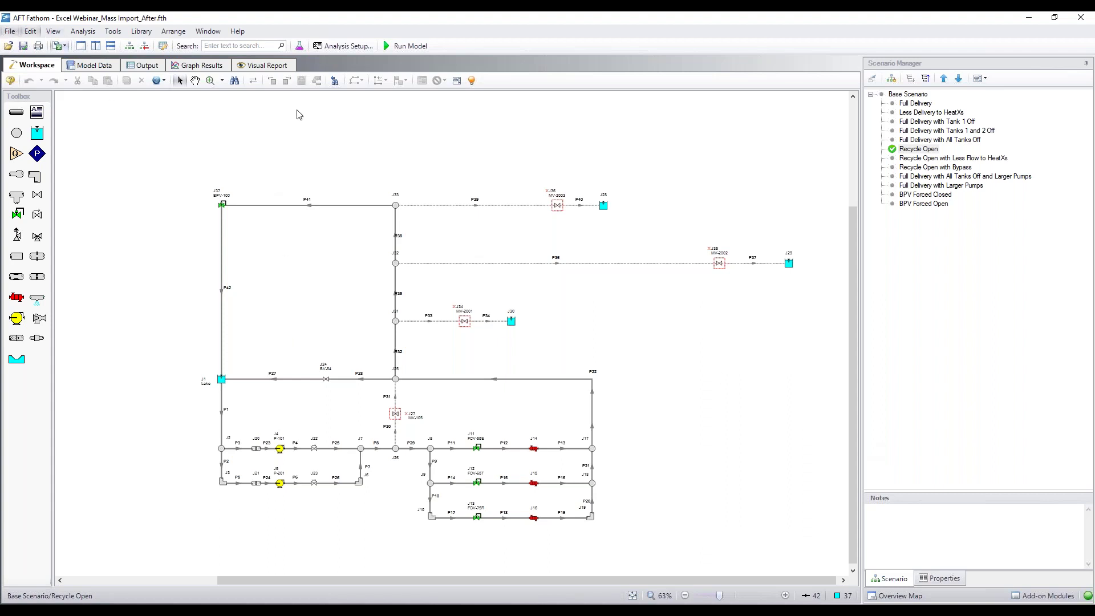
double_click(914, 95)
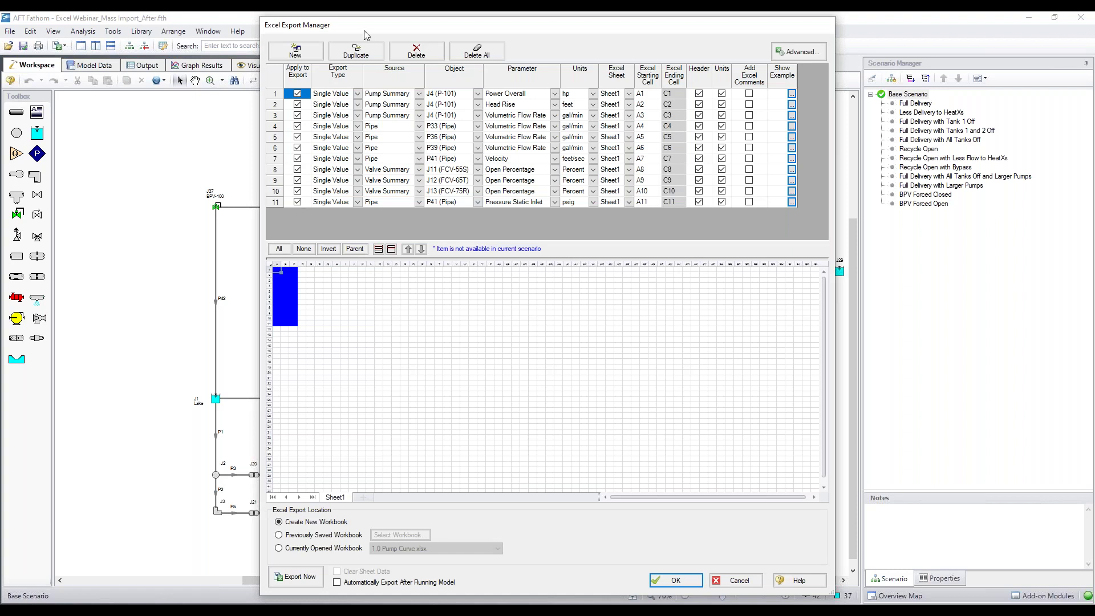
- Review the single-value pump, pipe and valve export items in the Excel Export Manager, and accept them for a new workbook
drag(363, 30, 277, 29)
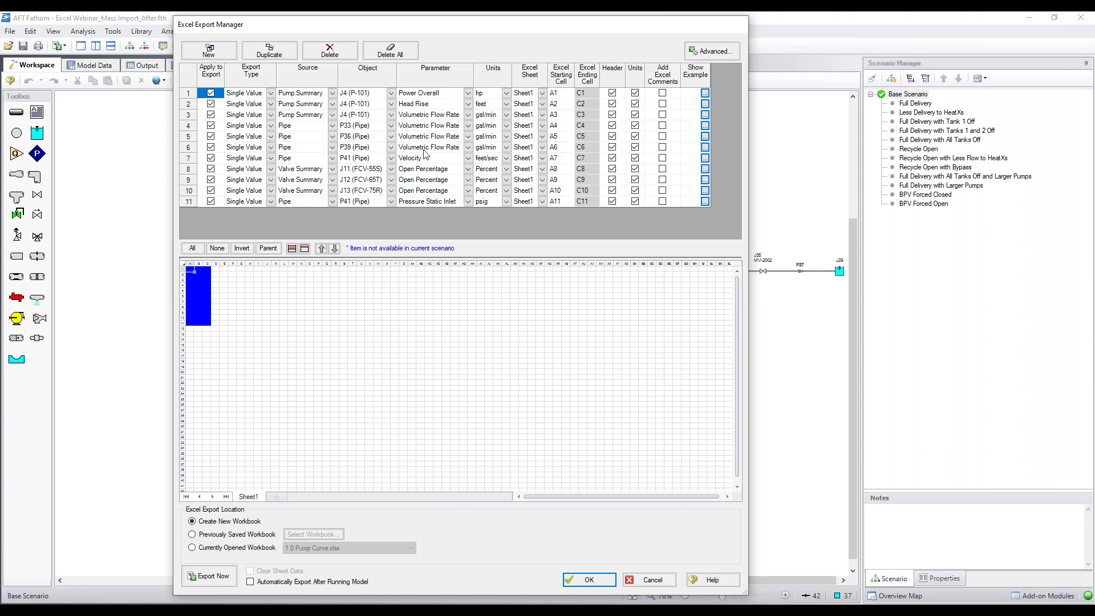
drag(349, 29, 525, 49)
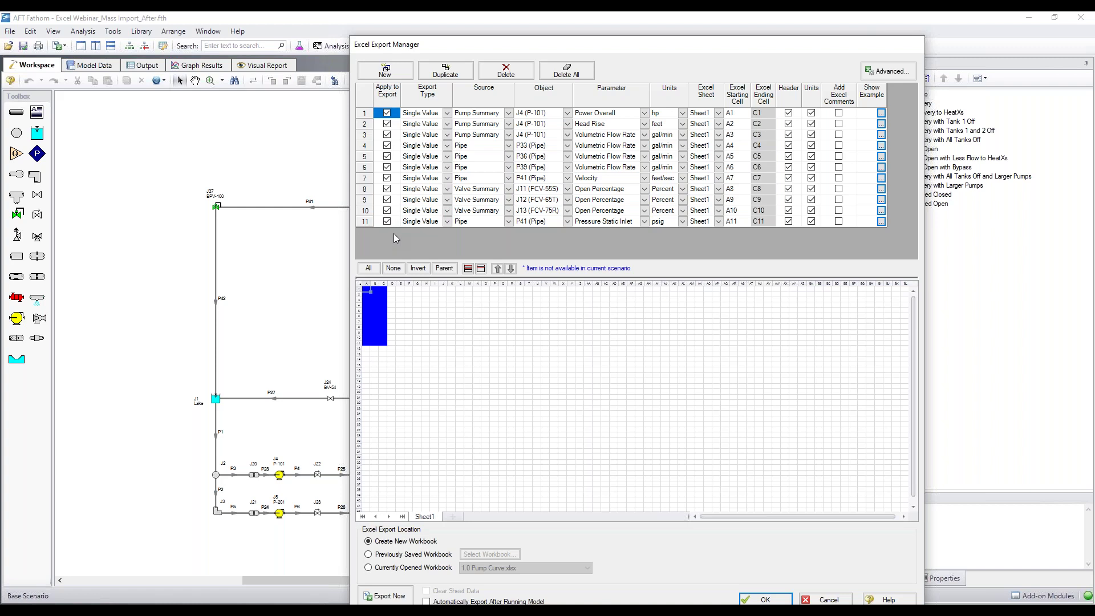
drag(590, 45, 578, 23)
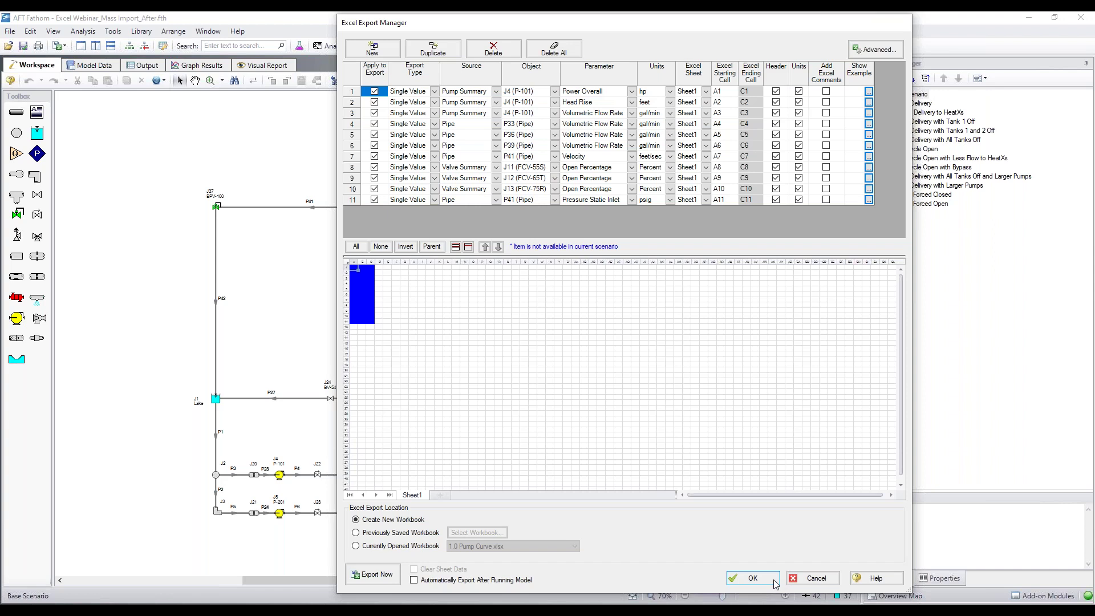
click(751, 578)
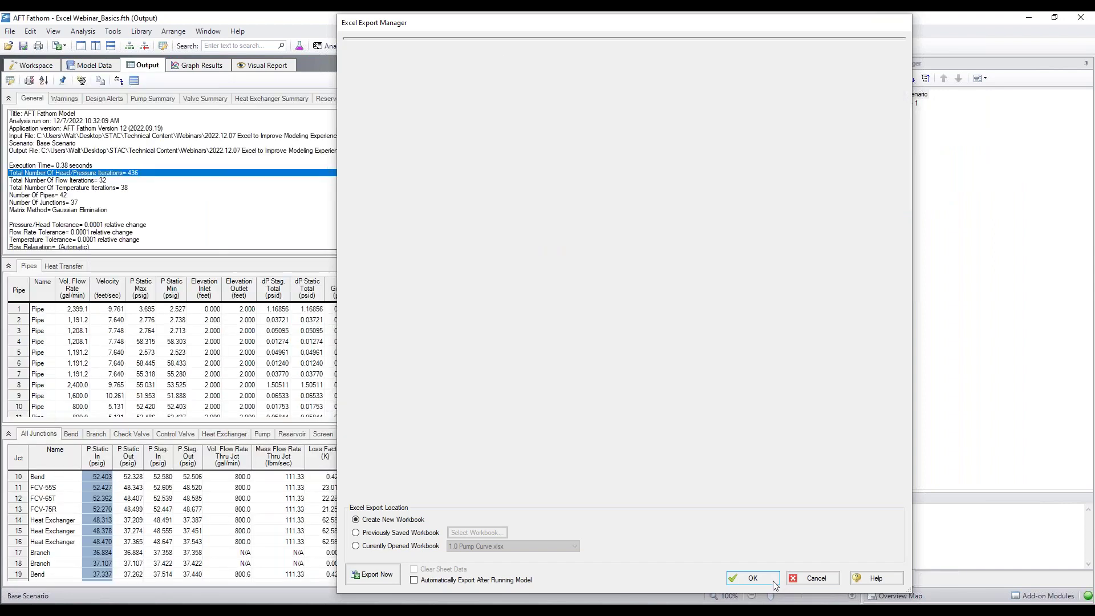
- Open a batch run for scenarios in the current model and add every scenario except Base Scenario
click(10, 31)
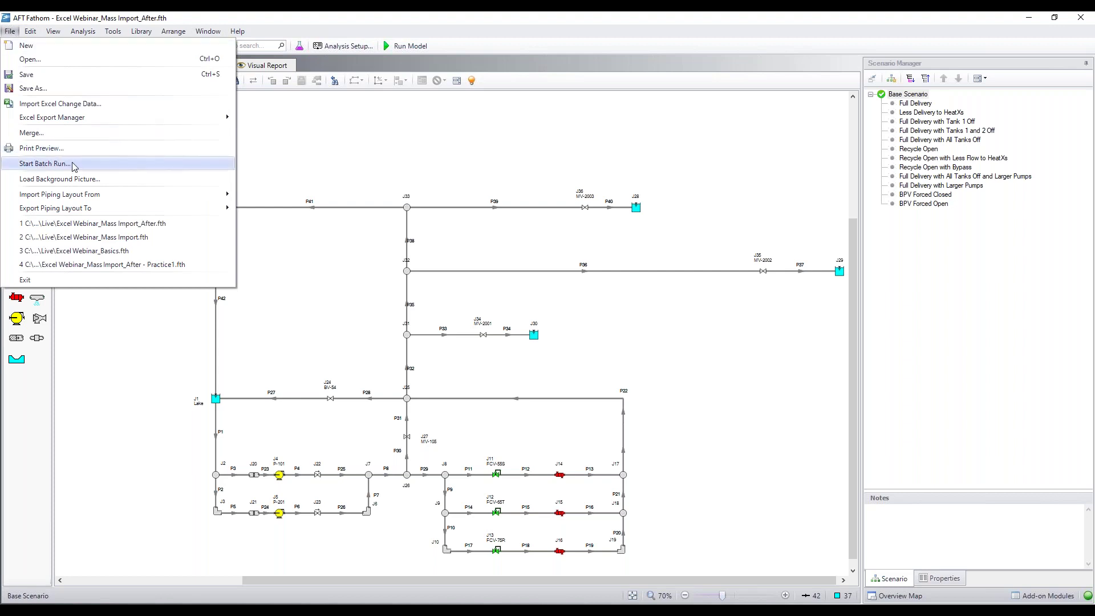
key(Escape)
drag(422, 142, 408, 92)
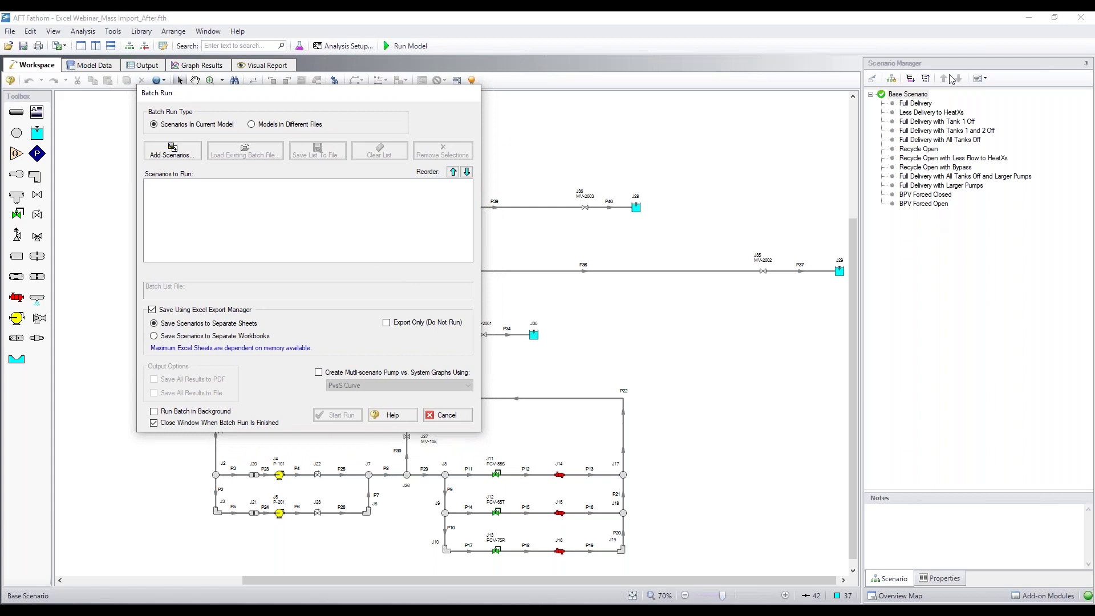
click(185, 155)
click(188, 341)
click(213, 341)
click(188, 341)
click(198, 179)
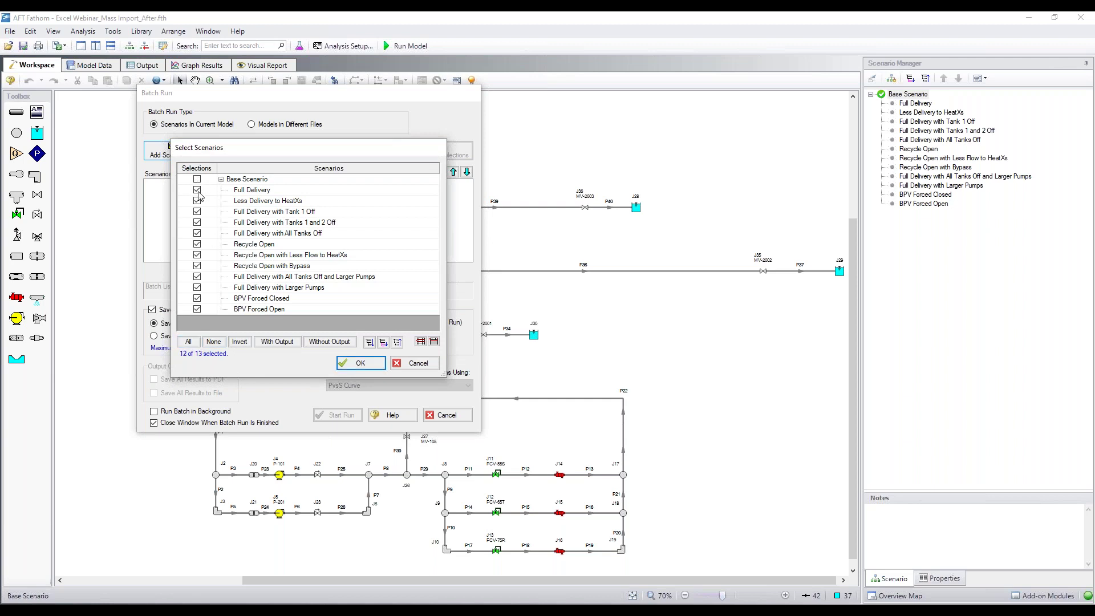
click(363, 363)
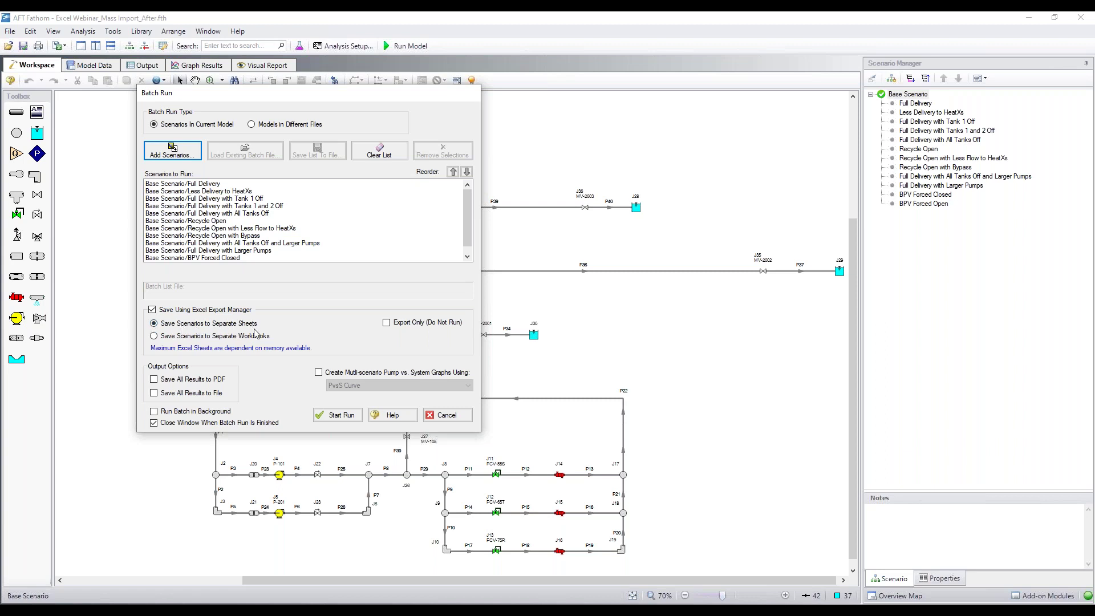
- Switch to Excel and add two blank sheets to the 1.1 Valve Curve workbook
key(alt+Tab)
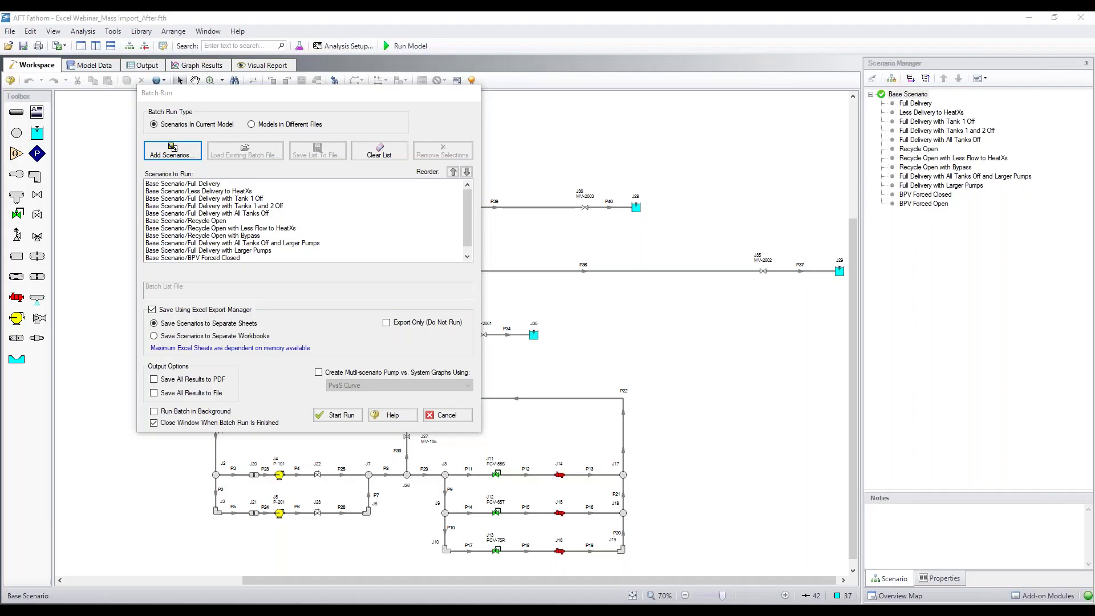
drag(1007, 246, 570, 12)
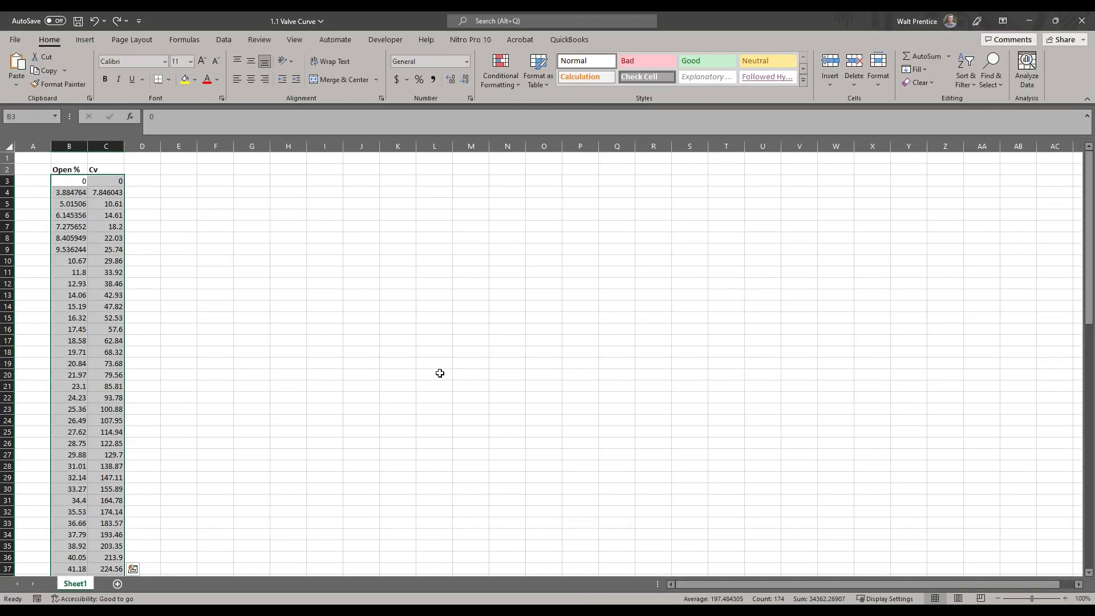
click(116, 583)
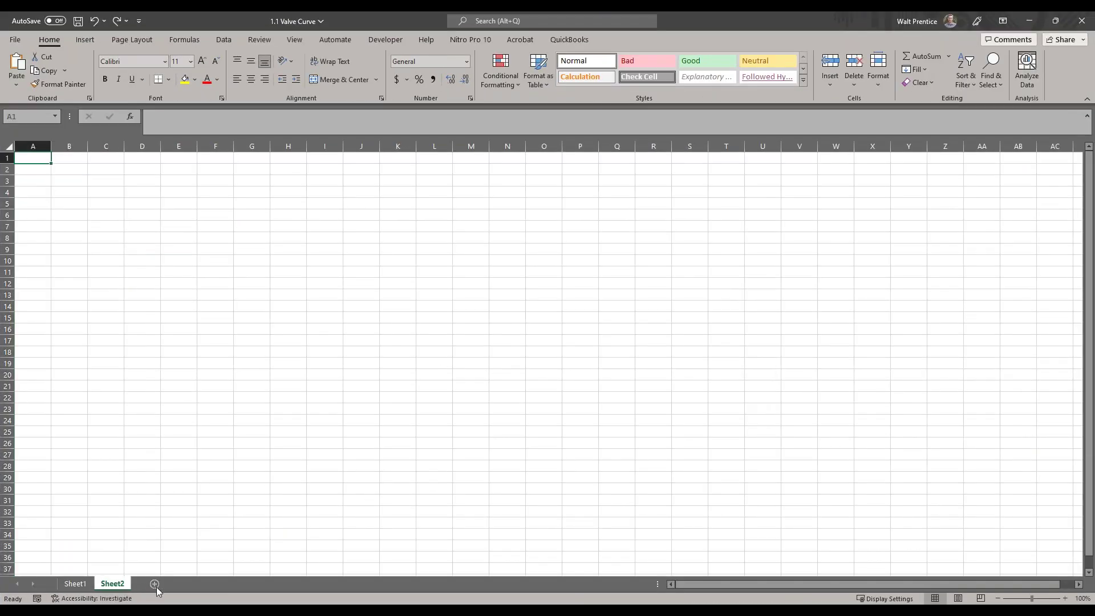
click(153, 583)
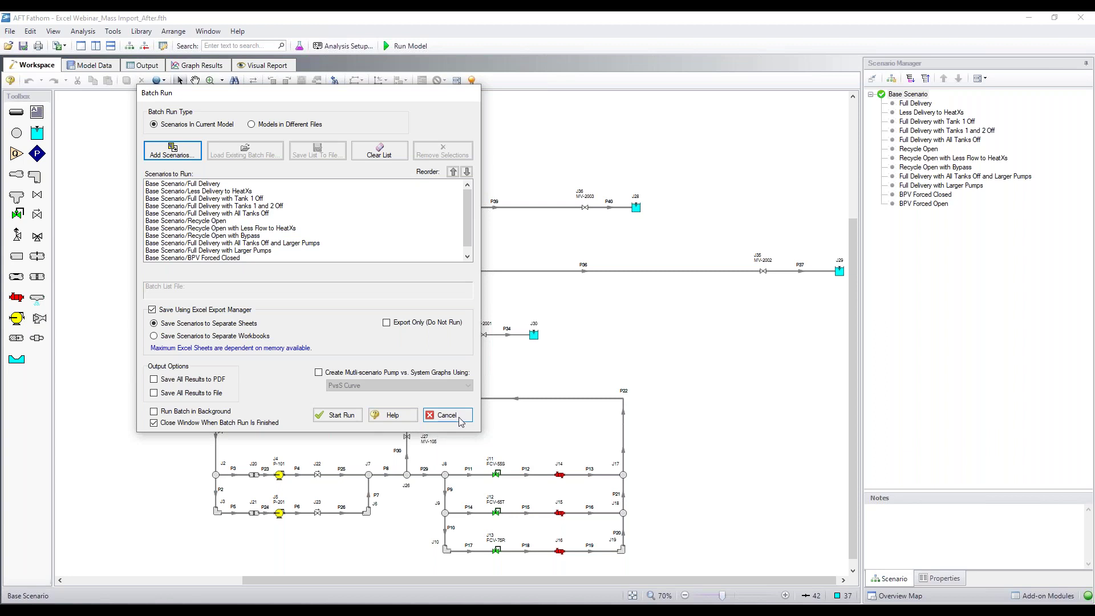
- Cancel the batch run and switch to the Batch Run Export - Raw workbook in Excel
click(479, 608)
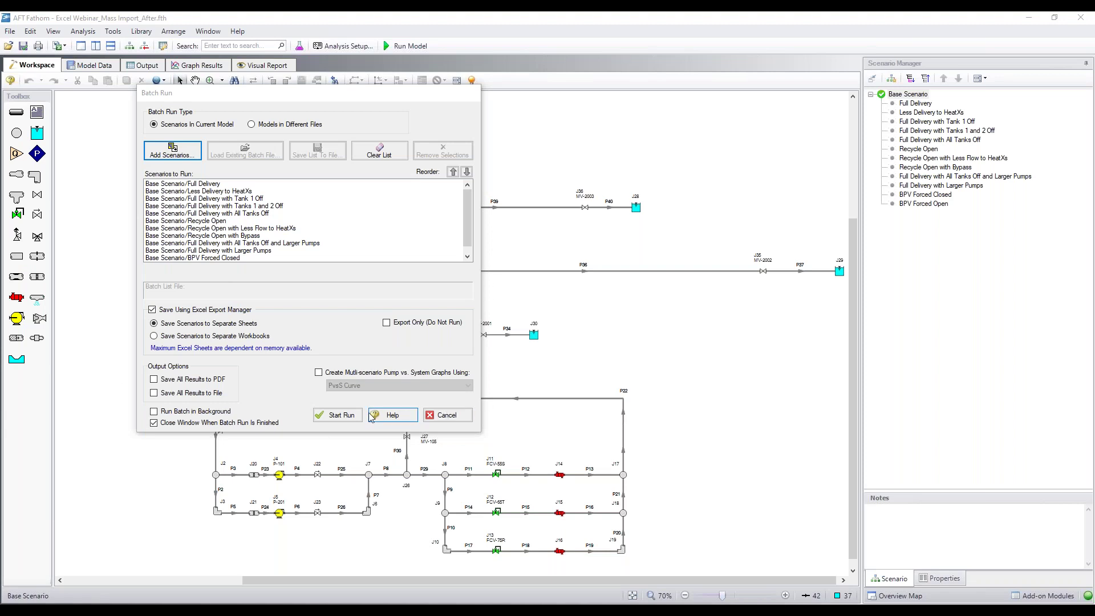
click(448, 415)
drag(684, 302, 794, 22)
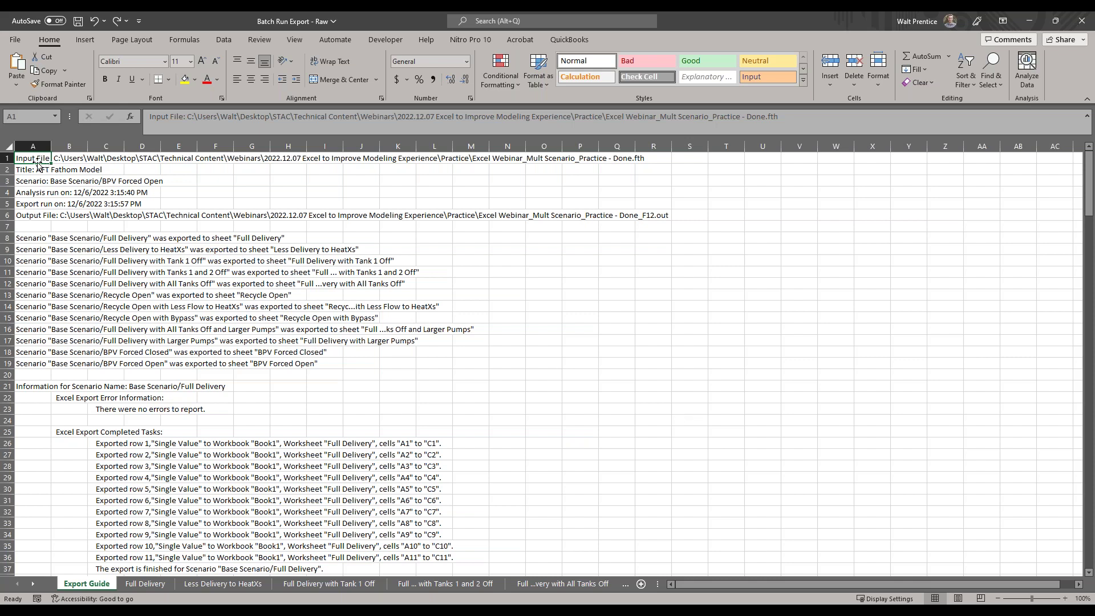
- Review the Export Guide sheet's run details, scenario-to-sheet list in rows 8 to 19, and error information in row 23
drag(38, 161, 43, 384)
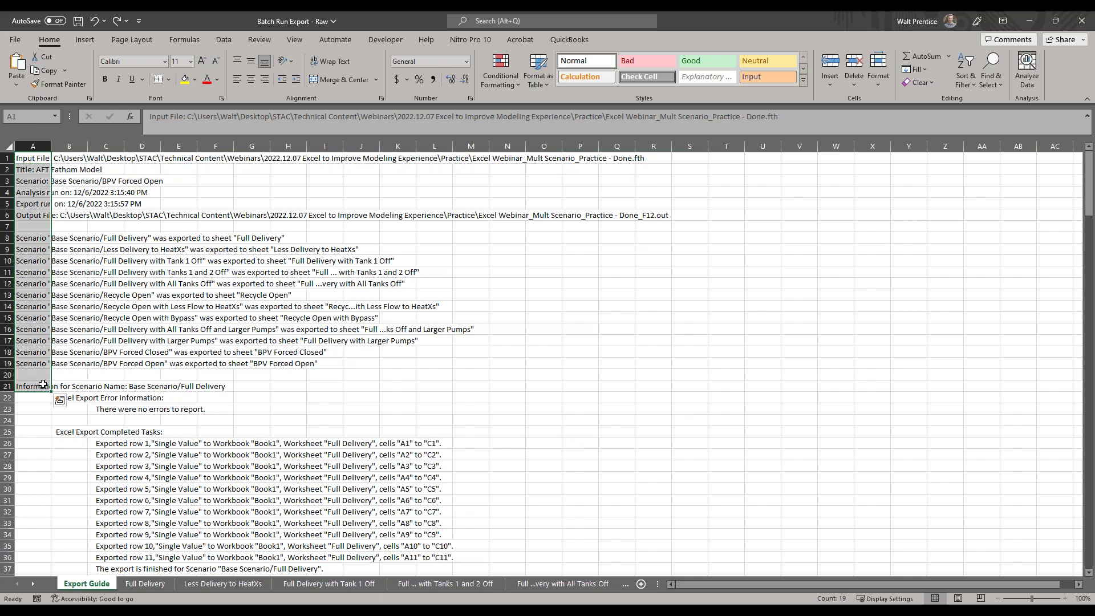
drag(31, 238, 43, 361)
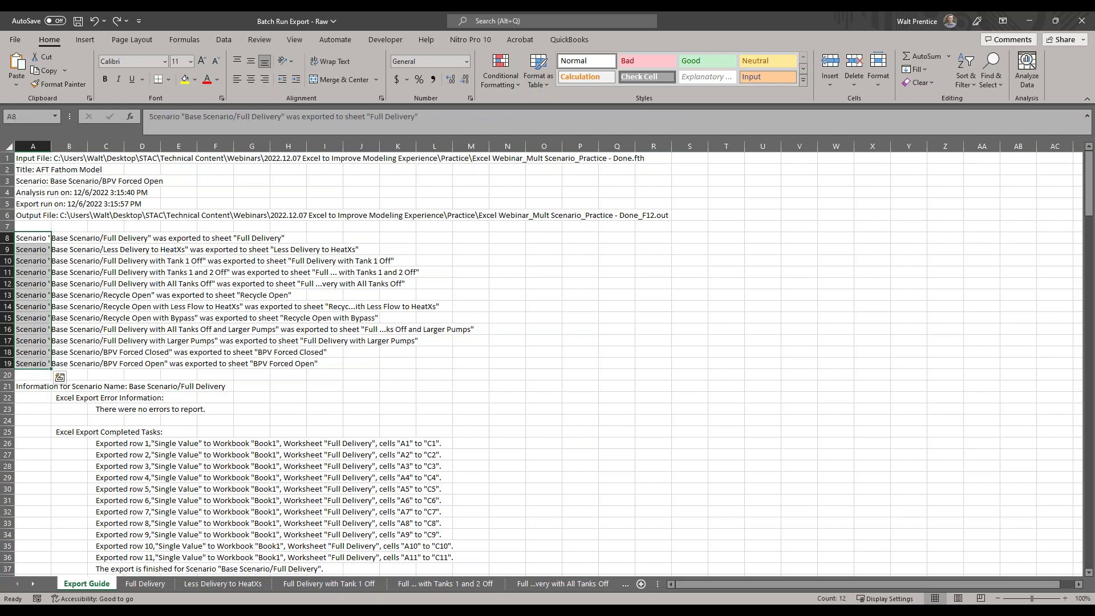
click(7, 409)
click(114, 412)
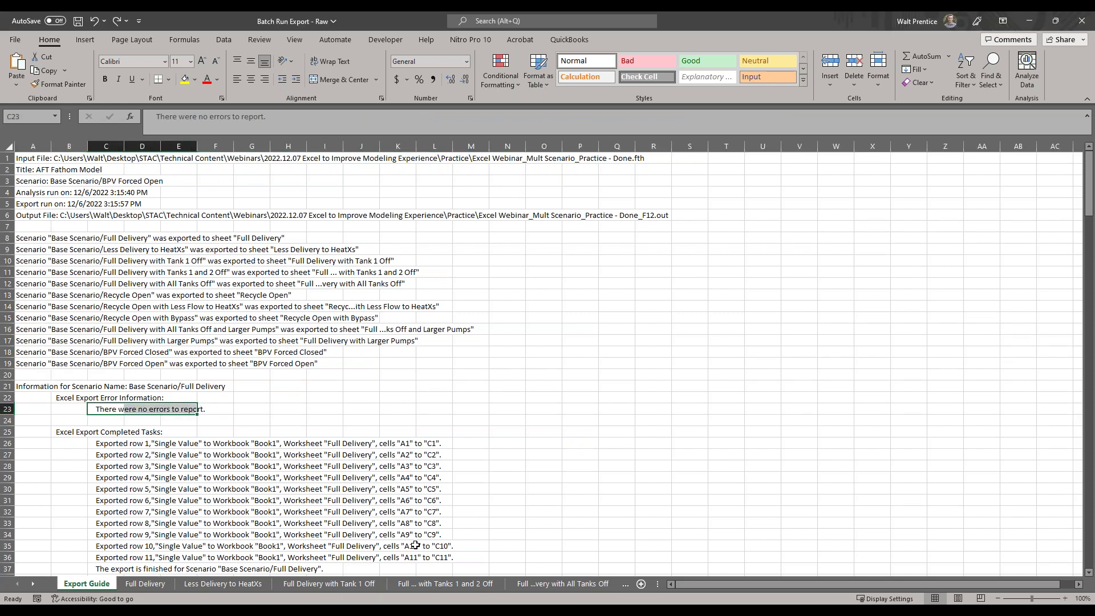
- Look through the exported scenario sheets from Full Delivery to Full Delivery with All Tanks Off, and return to Export Guide
click(358, 584)
click(144, 583)
click(222, 584)
click(300, 583)
click(433, 585)
click(535, 581)
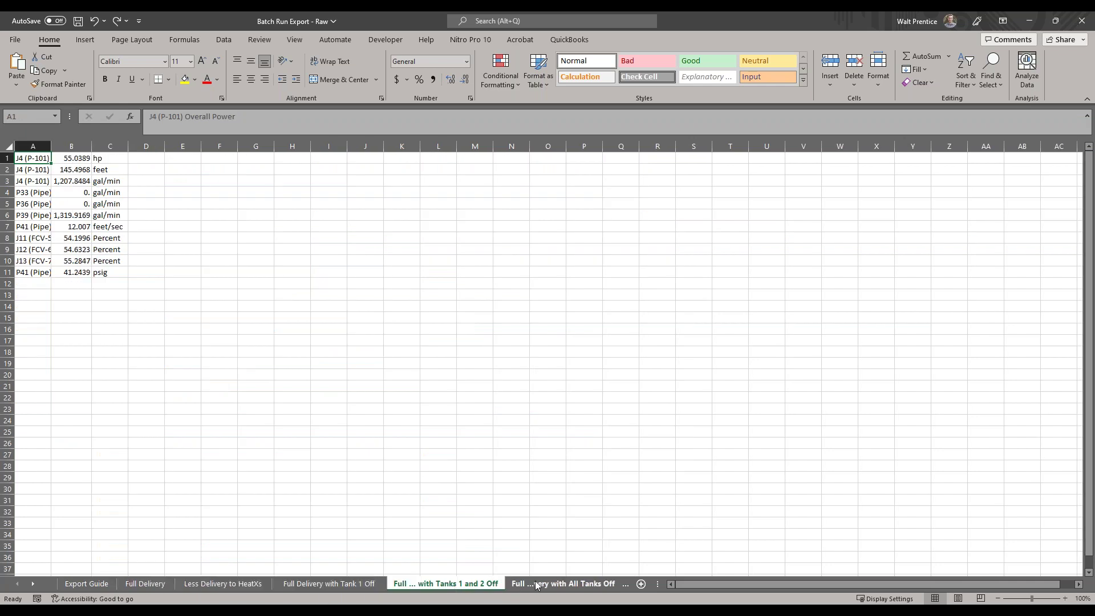
click(163, 583)
click(86, 583)
click(49, 583)
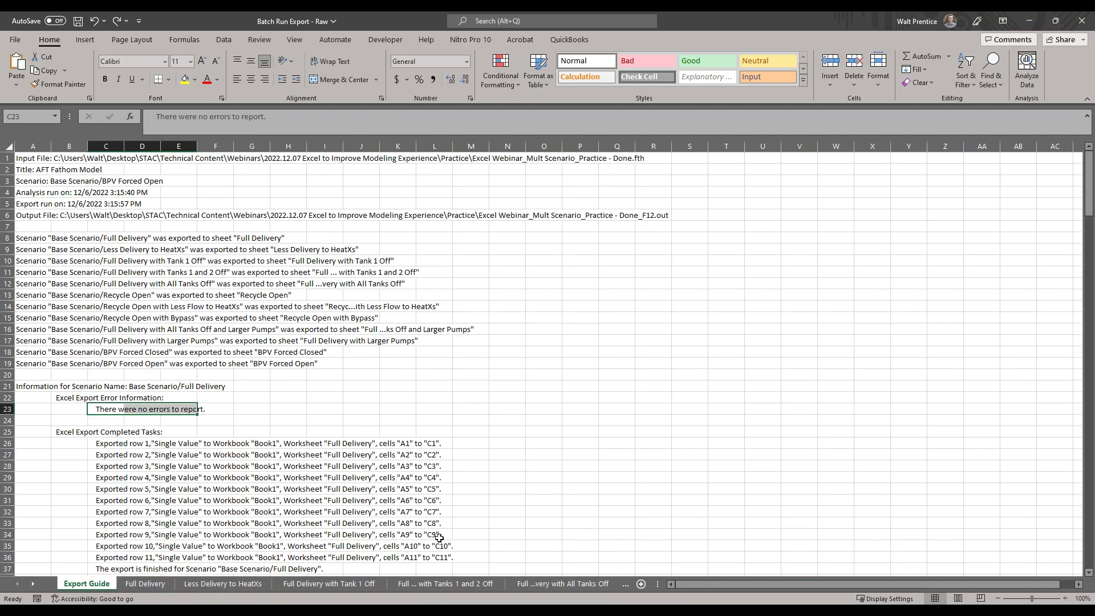
- Add a new sheet named Summary and place it before the Export Guide sheet
click(641, 585)
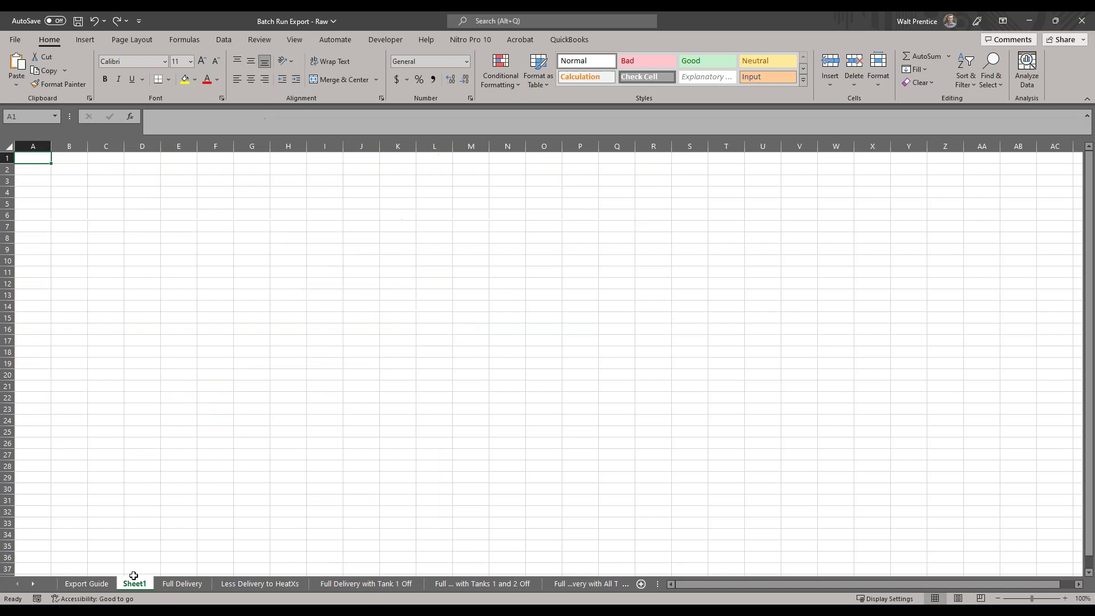
text(Summary)
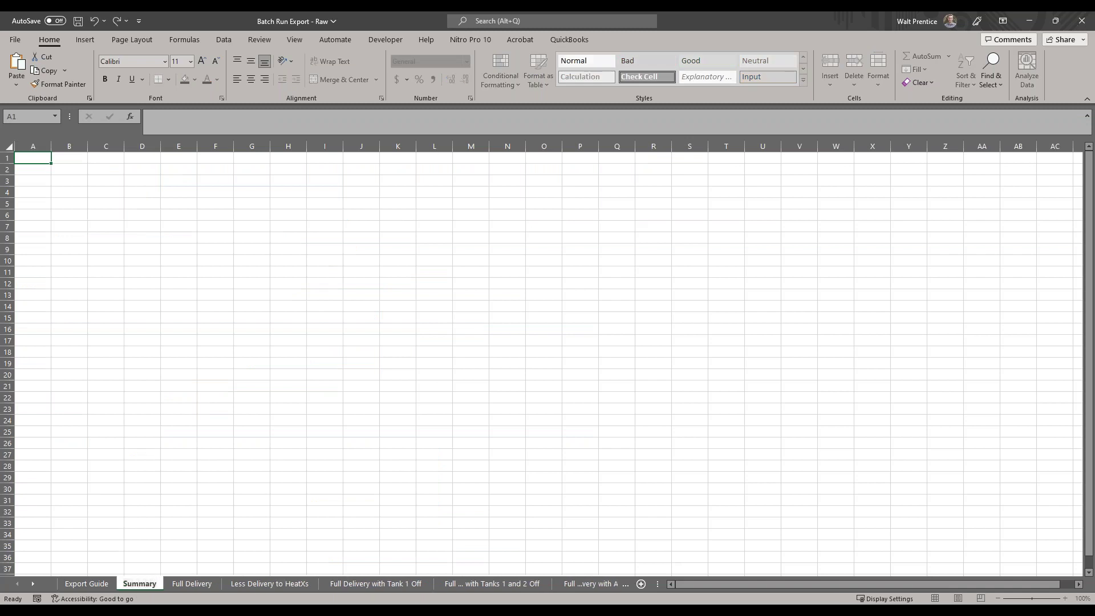
key(Return)
drag(142, 573, 60, 584)
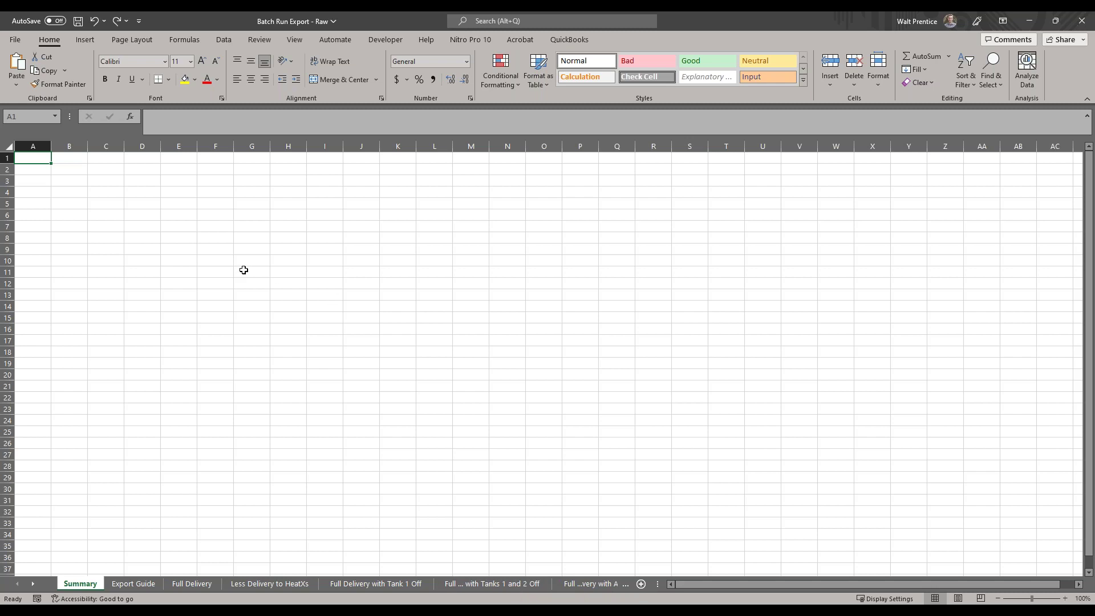
- Select cells F6:P6 on Summary and compare with the sheet for the Tanks 1 and 2 Off scenario
drag(220, 215, 593, 215)
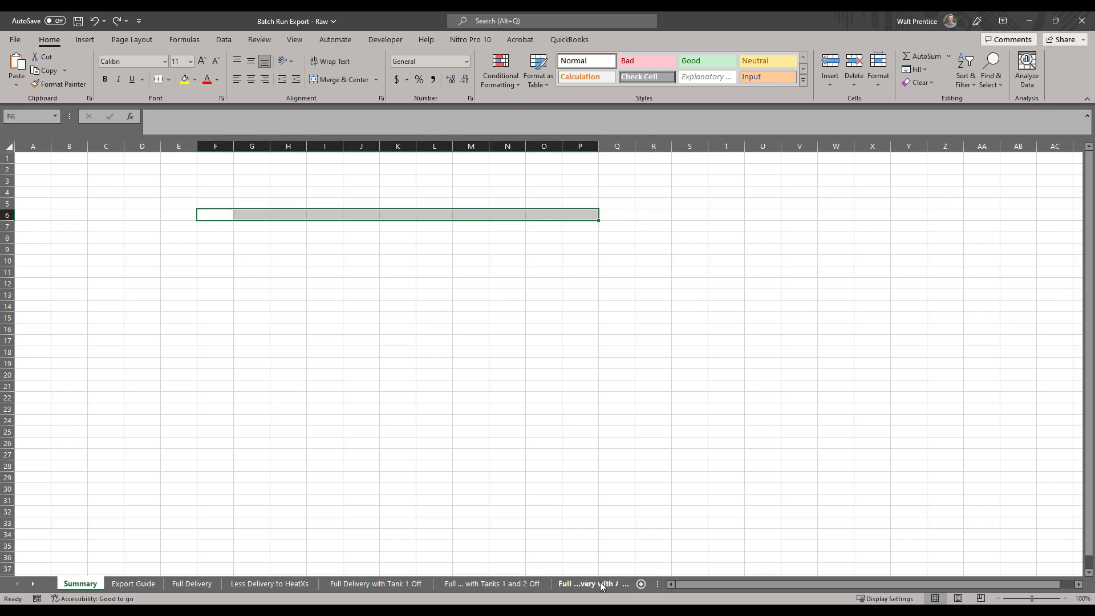
click(467, 584)
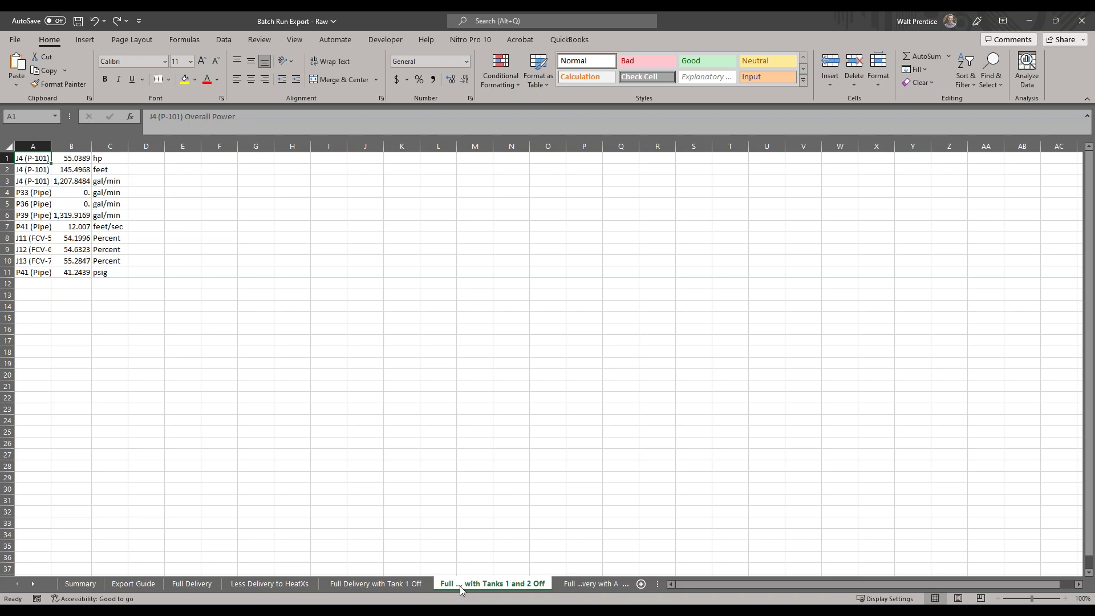
click(80, 583)
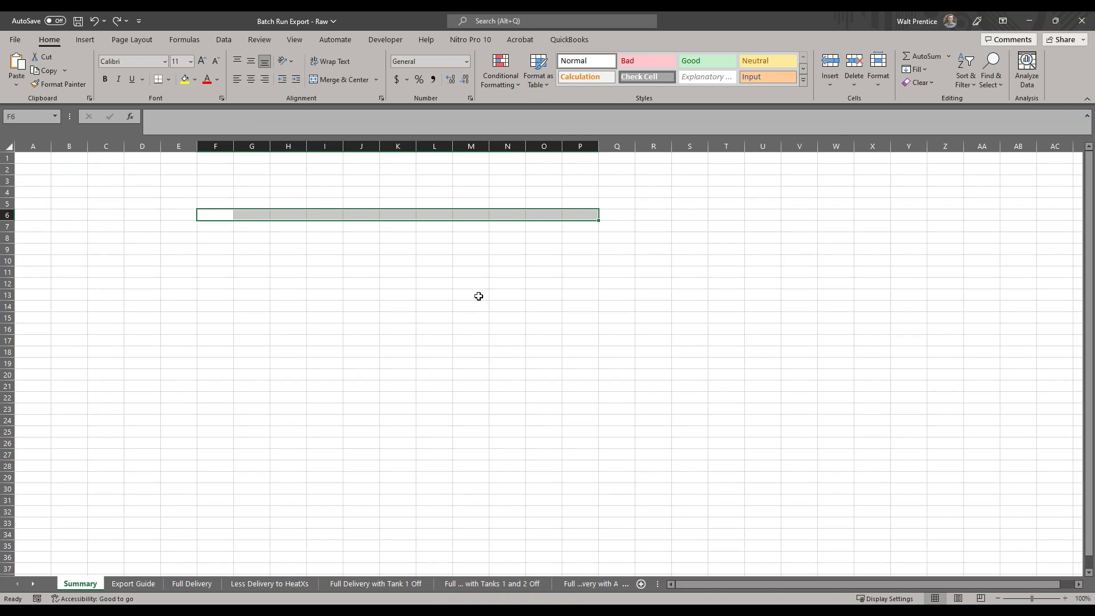
- Switch to the Practice - Batch Run Export - Summarized workbook and inspect the J4 (P-101) Overall Power formulas across the scenarios
click(1033, 22)
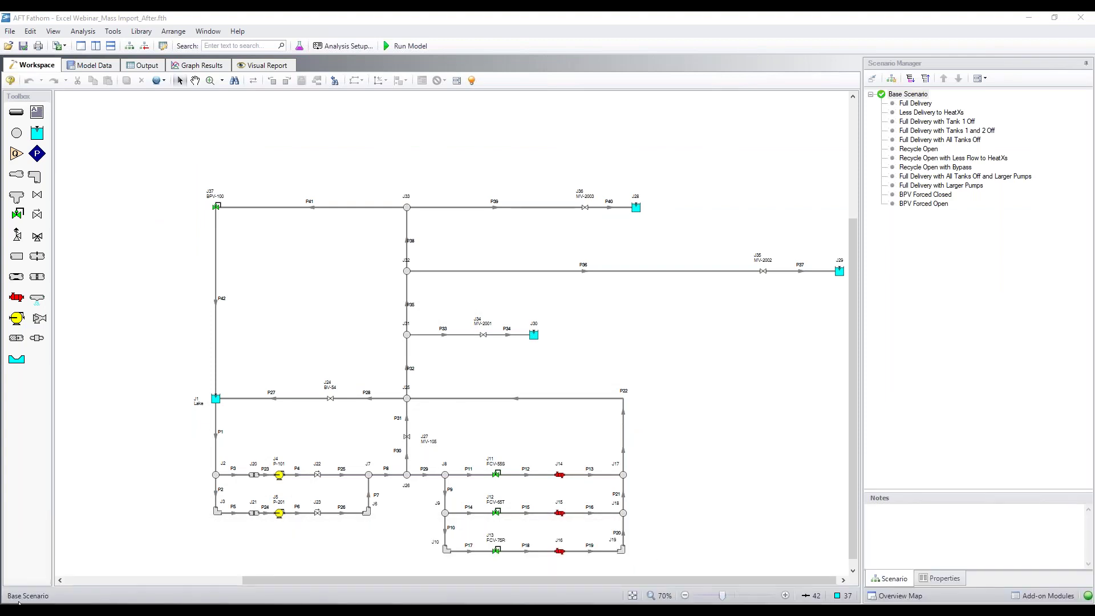
drag(1, 461, 479, 13)
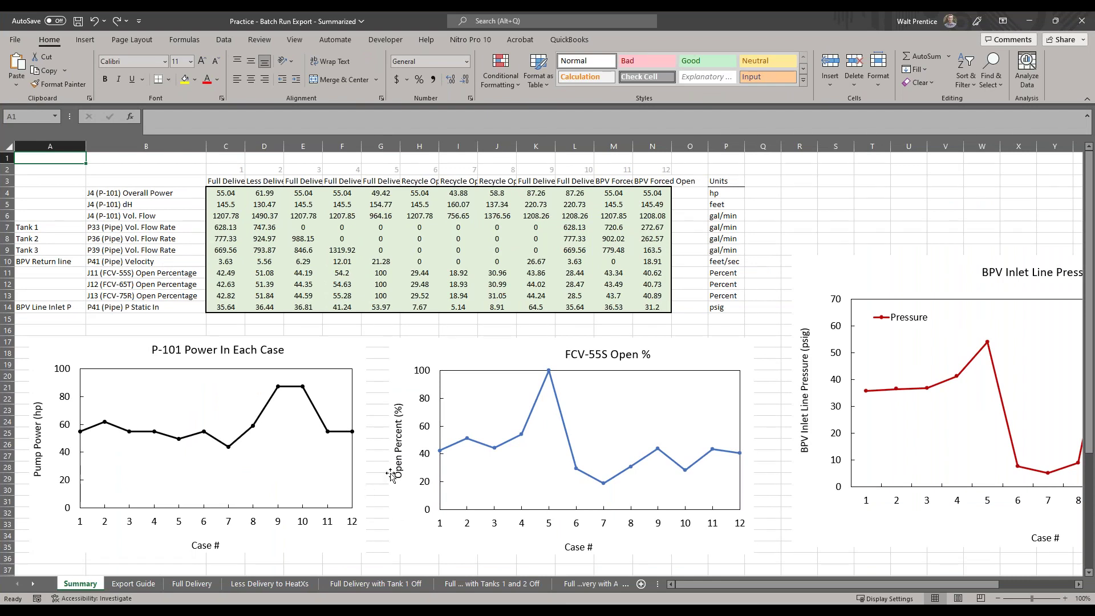
click(231, 193)
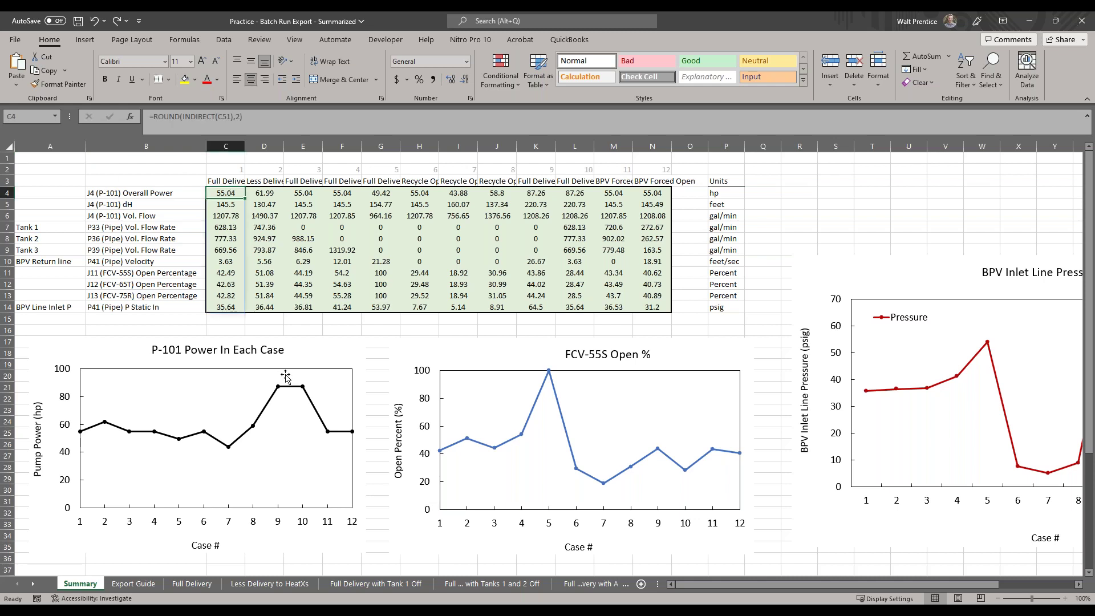
click(263, 193)
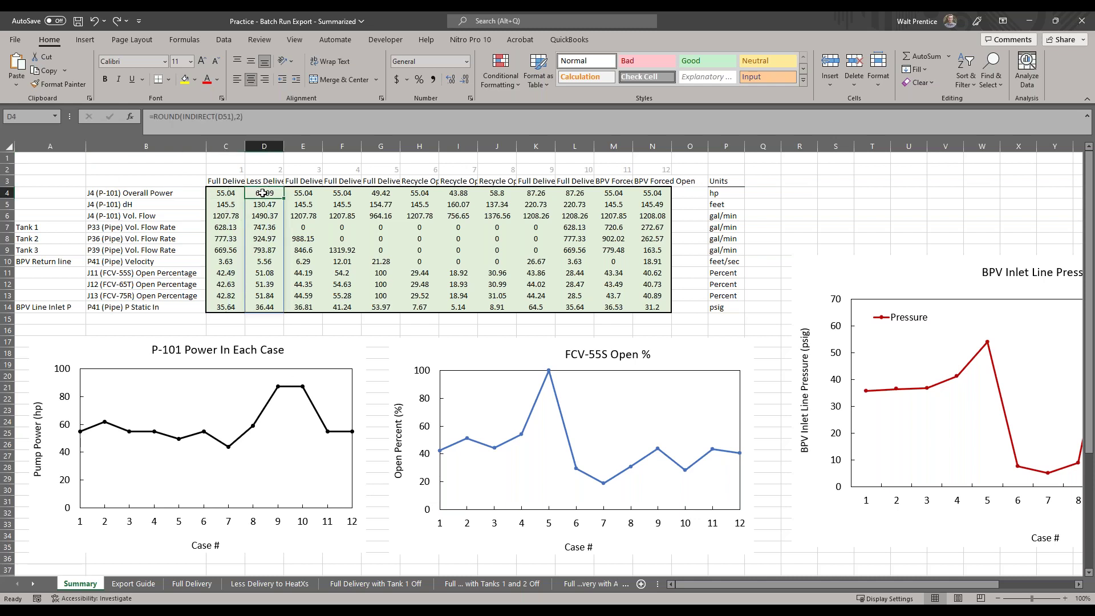
key(Right)
key(Right)
key(Right)
key(Right)
key(Right)
key(Right)
key(Right)
key(Right)
key(Right)
key(Right)
key(Right)
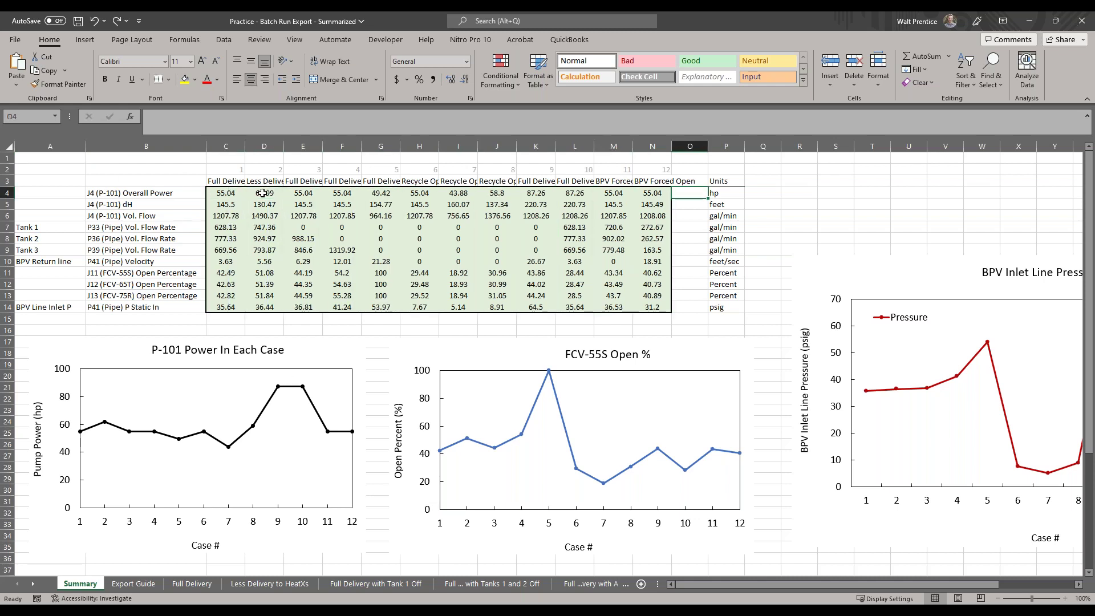
drag(156, 195, 187, 188)
click(183, 184)
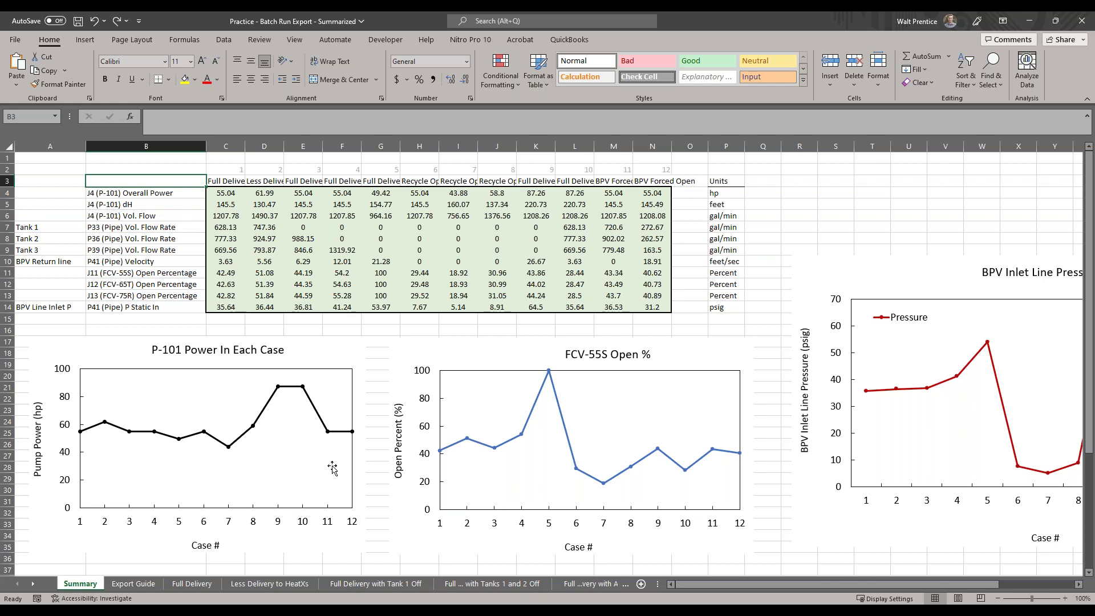
- Inspect cases 9 and 10 in the P-101 power chart and case 5 in the FCV-55S Open % chart
click(260, 414)
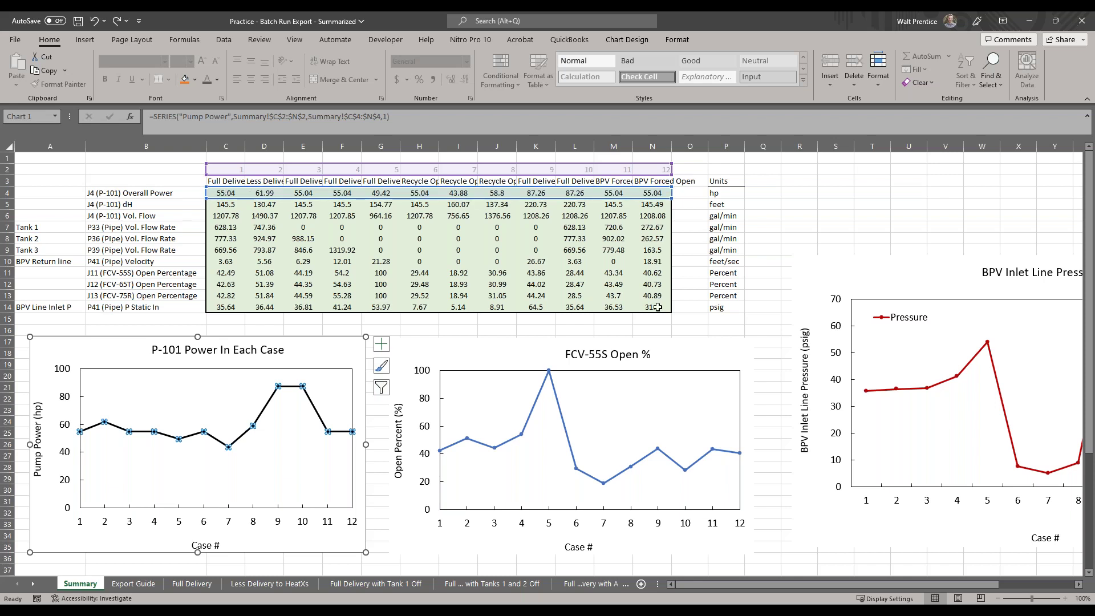
click(278, 387)
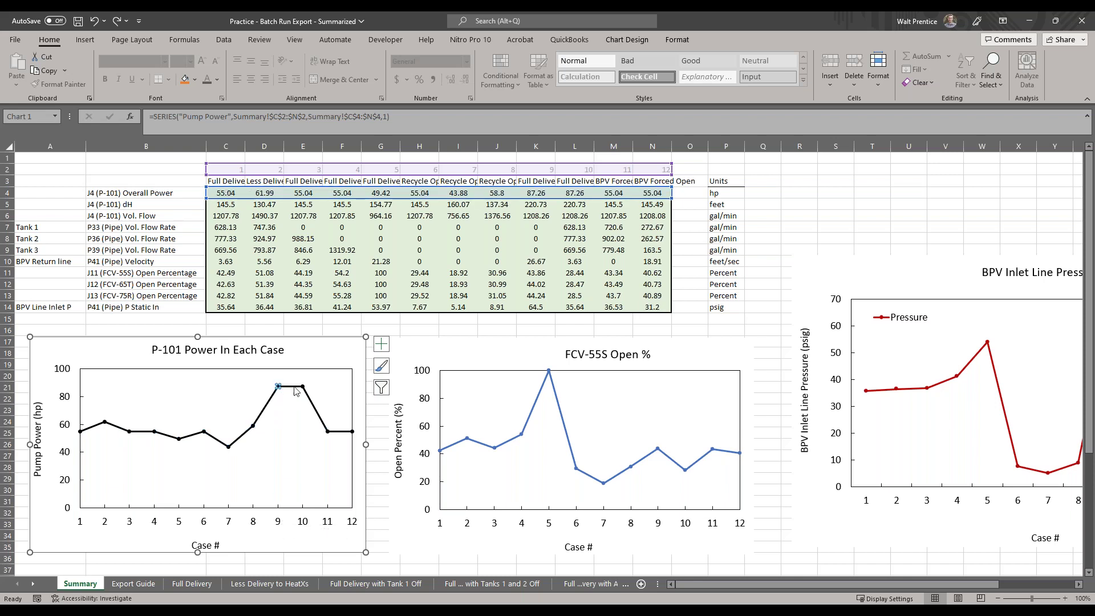
click(303, 387)
click(485, 448)
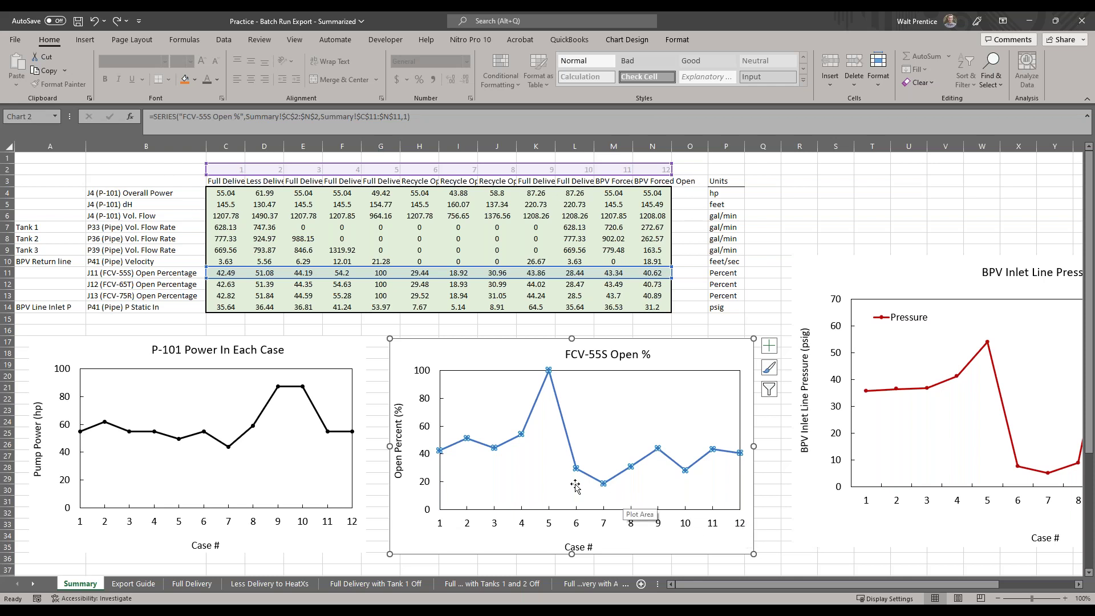
click(549, 370)
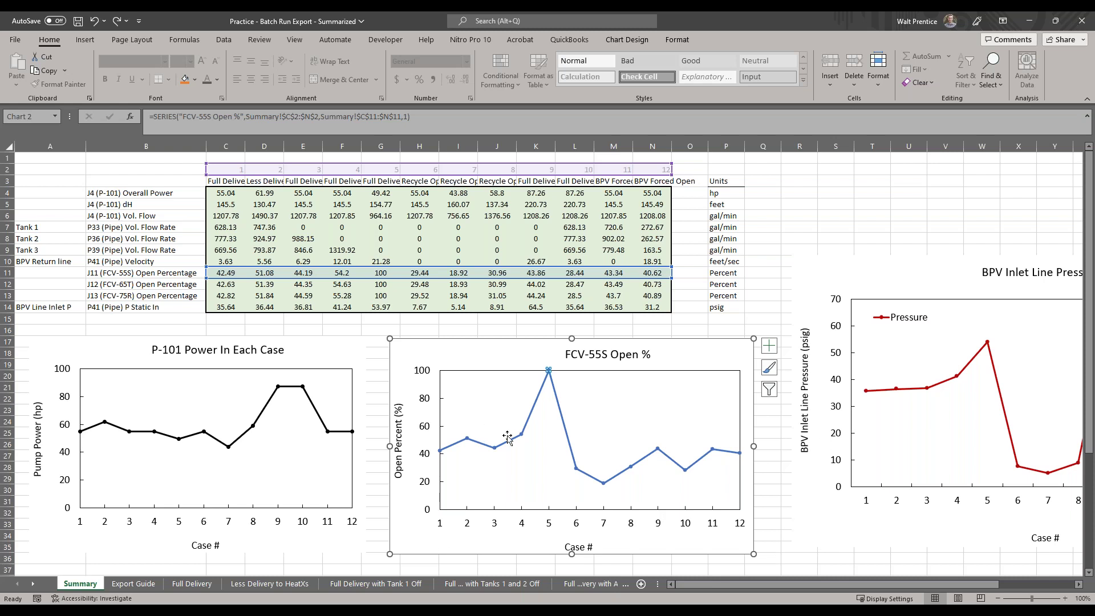
- Switch to AFT Fathom and load the Full Delivery with All Tanks Off scenario
mouse_move(338, 603)
click(331, 542)
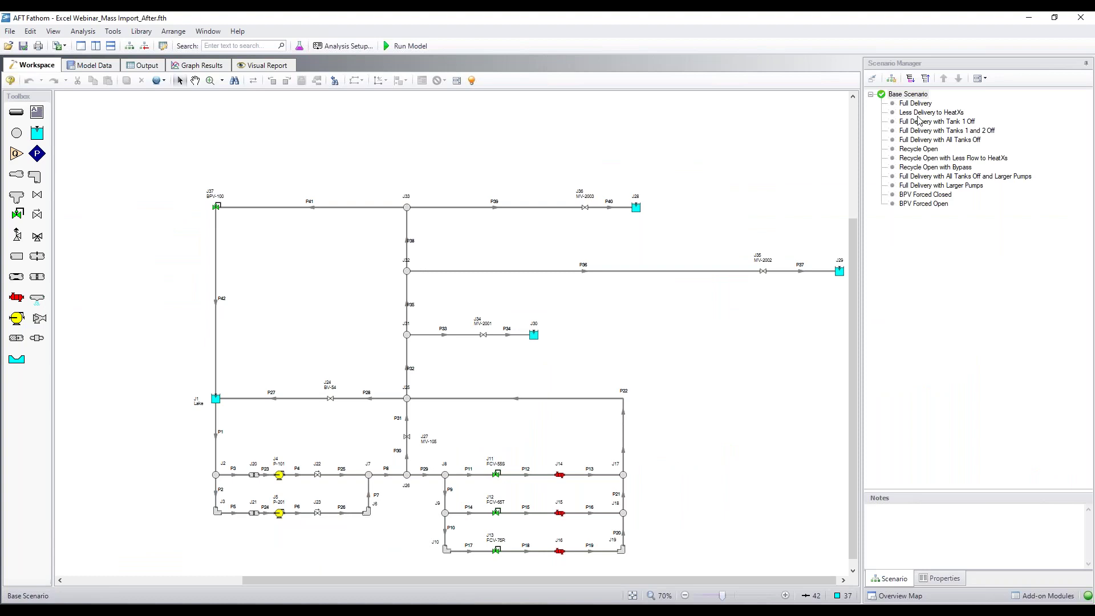
click(915, 112)
click(913, 140)
double_click(914, 140)
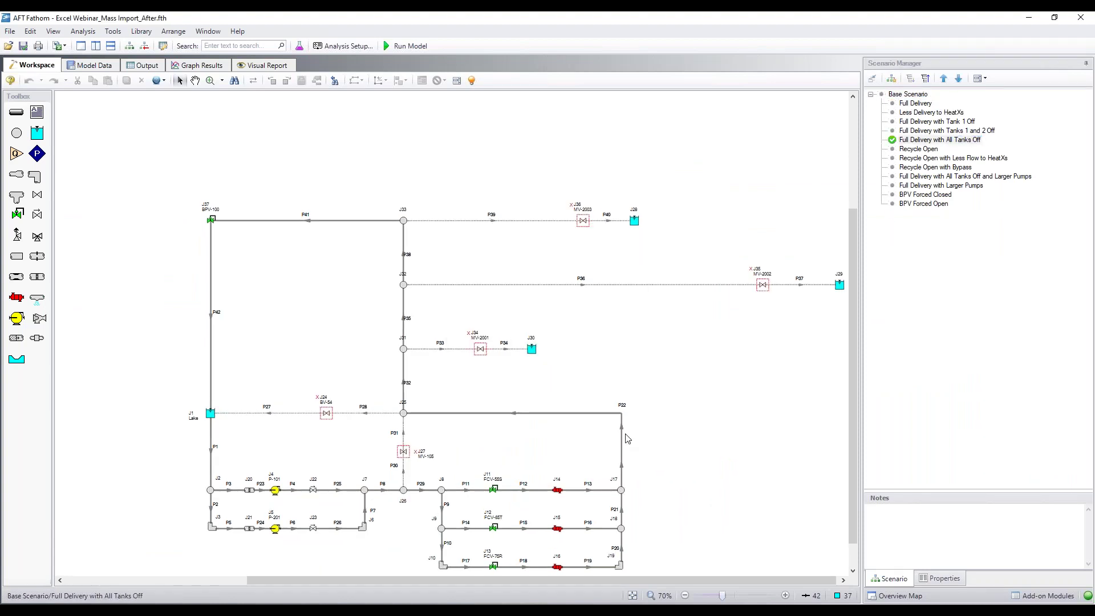
- Run the model for the loaded scenario and open its output
scroll(687, 367, down, 1)
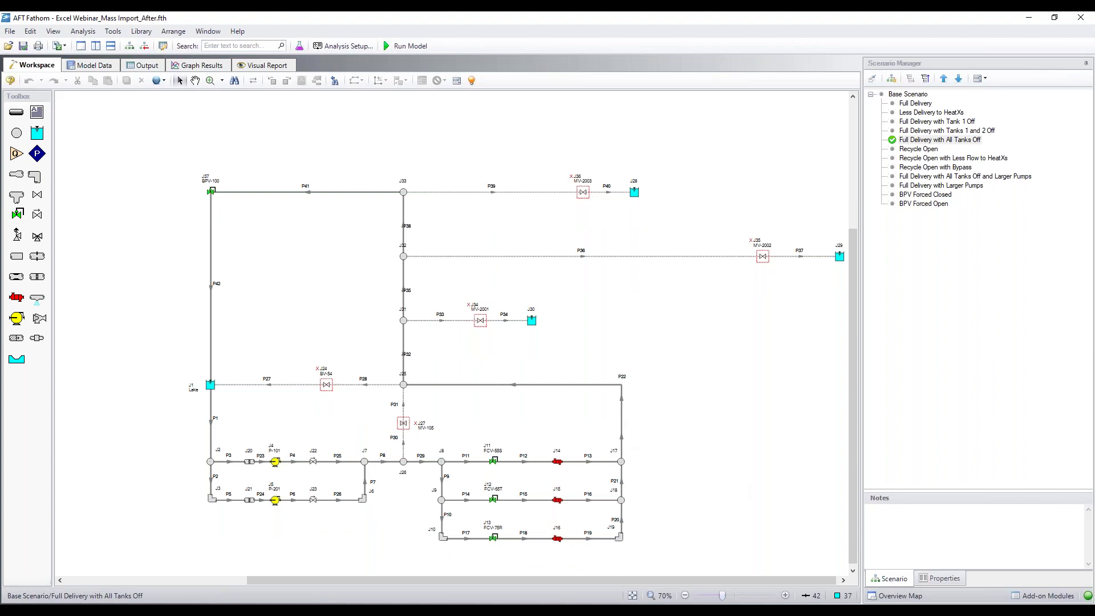
key(ctrl+r)
click(700, 451)
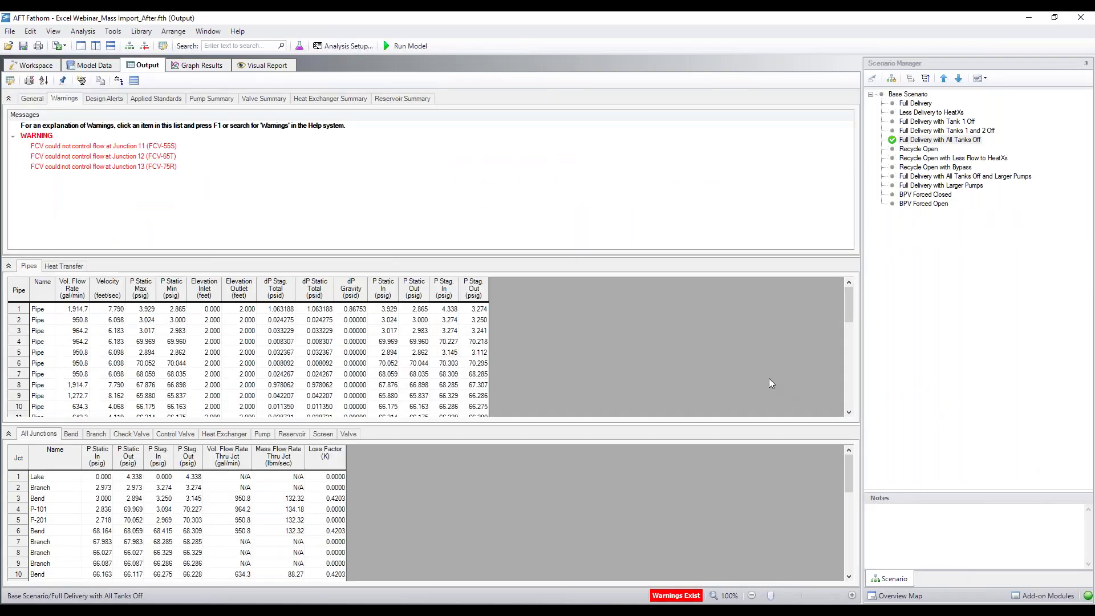
- Examine the FCV-55S warning, and check the three flow control valves' states in the Valve Summary
click(137, 147)
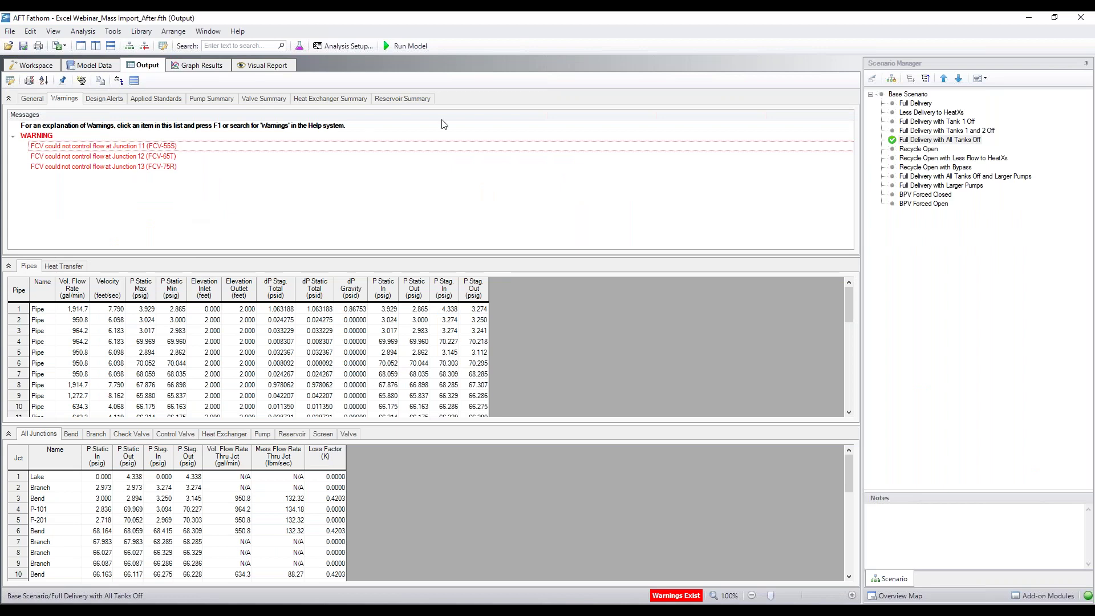
click(283, 103)
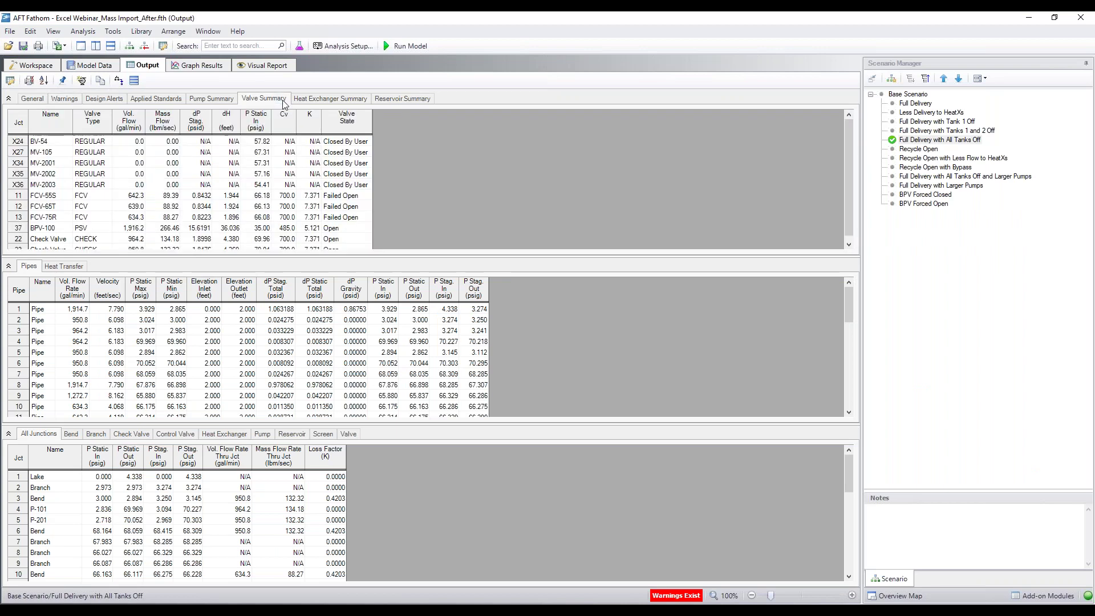
drag(362, 199, 307, 222)
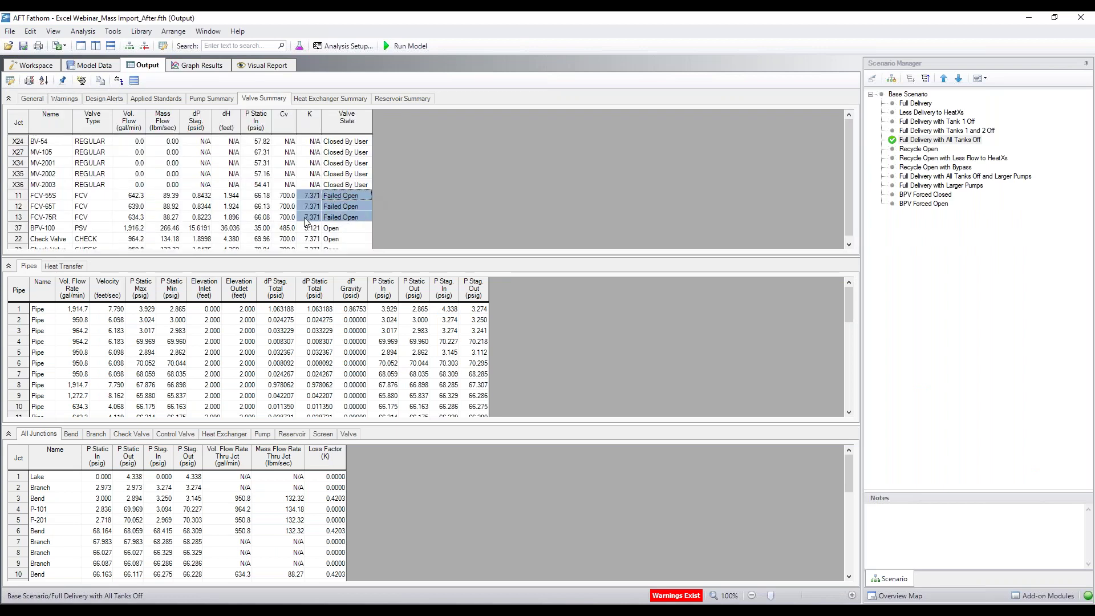
- Return to the summarized workbook in Excel and view the BPV Inlet Line Pressure chart
click(1029, 18)
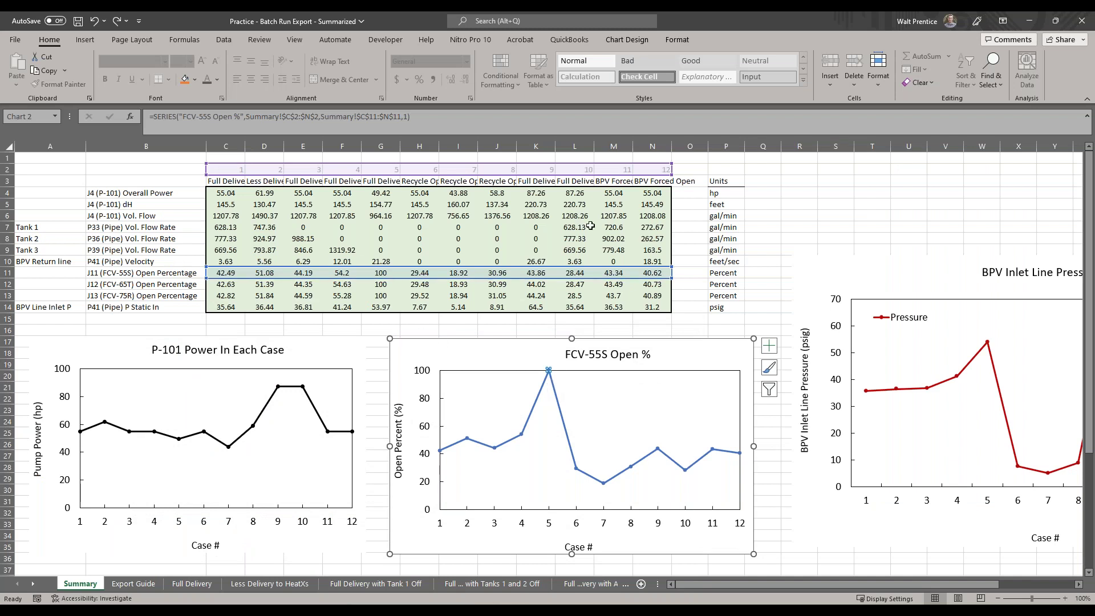
drag(897, 585, 970, 590)
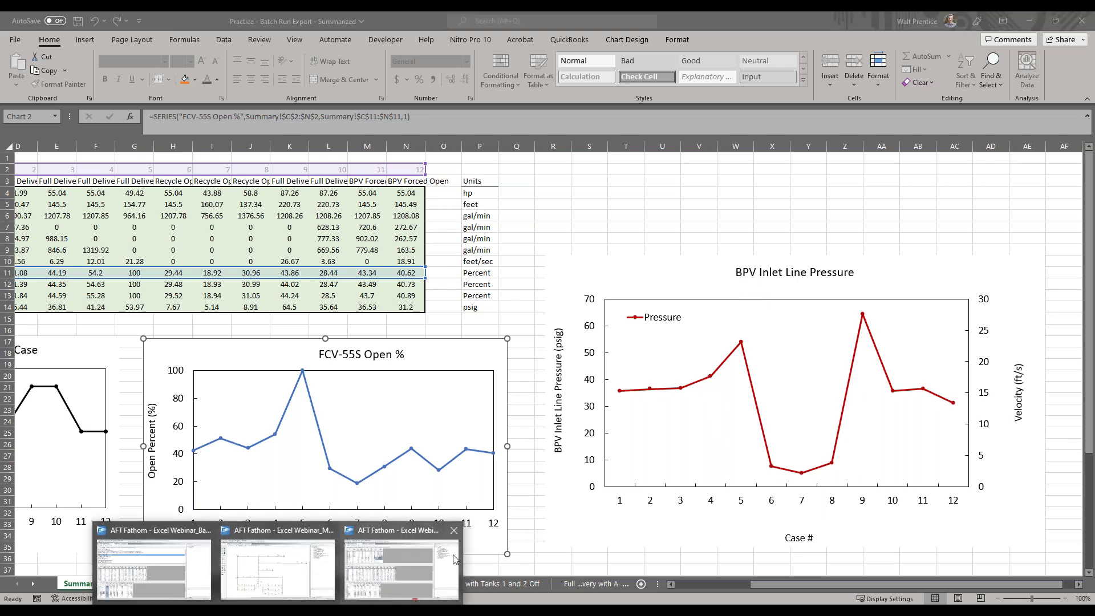
- Switch to AFT Fathom and inspect pipe P41's input and output data on the Workspace
click(402, 561)
click(35, 68)
scroll(354, 246, up, 3)
click(343, 174)
right_click(345, 174)
drag(426, 131, 408, 181)
click(416, 174)
click(398, 152)
right_click(405, 174)
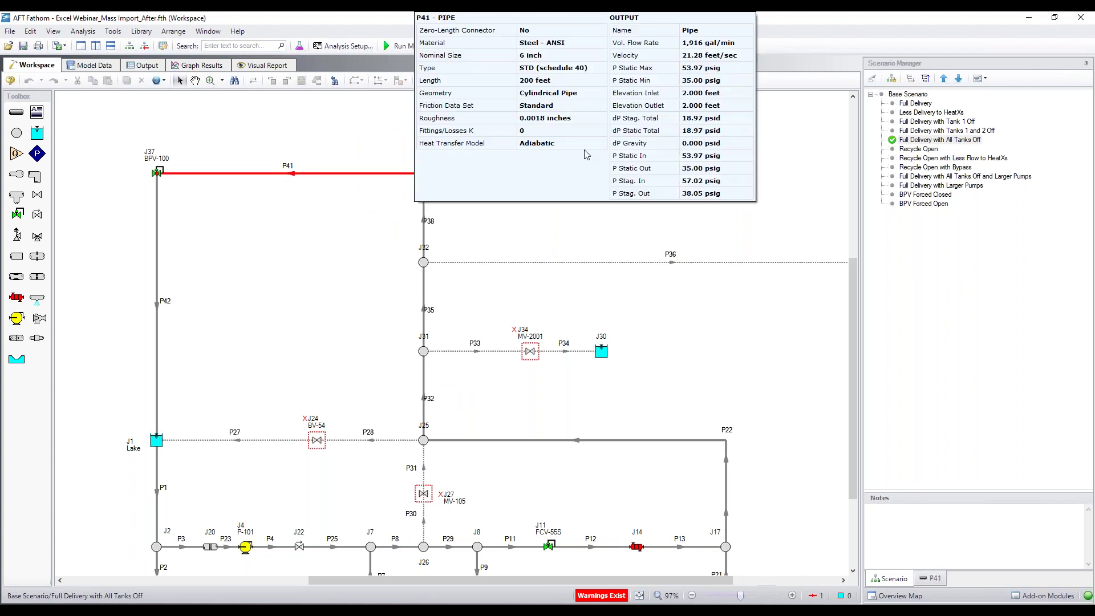
- Return to the summarized workbook in Excel and select the Pressure series in the BPV Inlet Line Pressure chart
click(1026, 19)
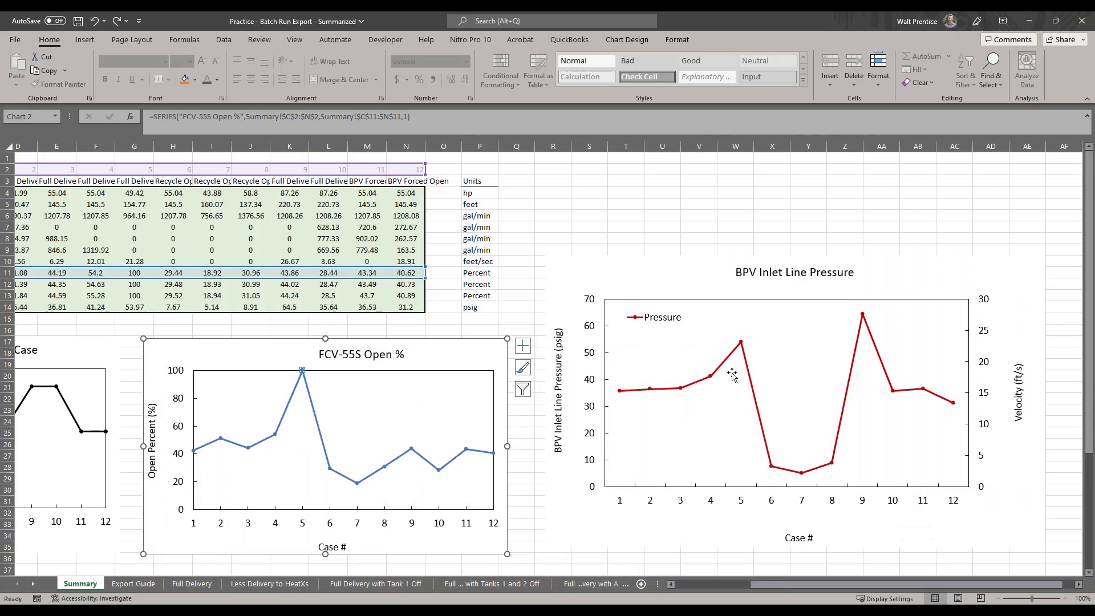
click(743, 350)
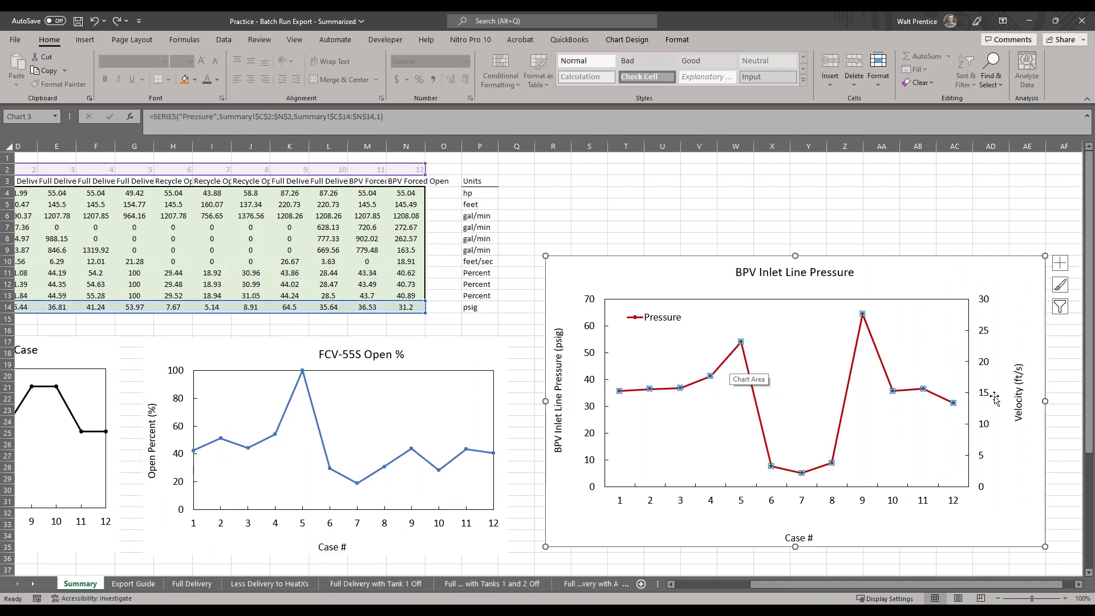
- Inspect the Pressure series' points for cases 5 and 9 in the BPV Inlet Line Pressure chart
mouse_move(740, 340)
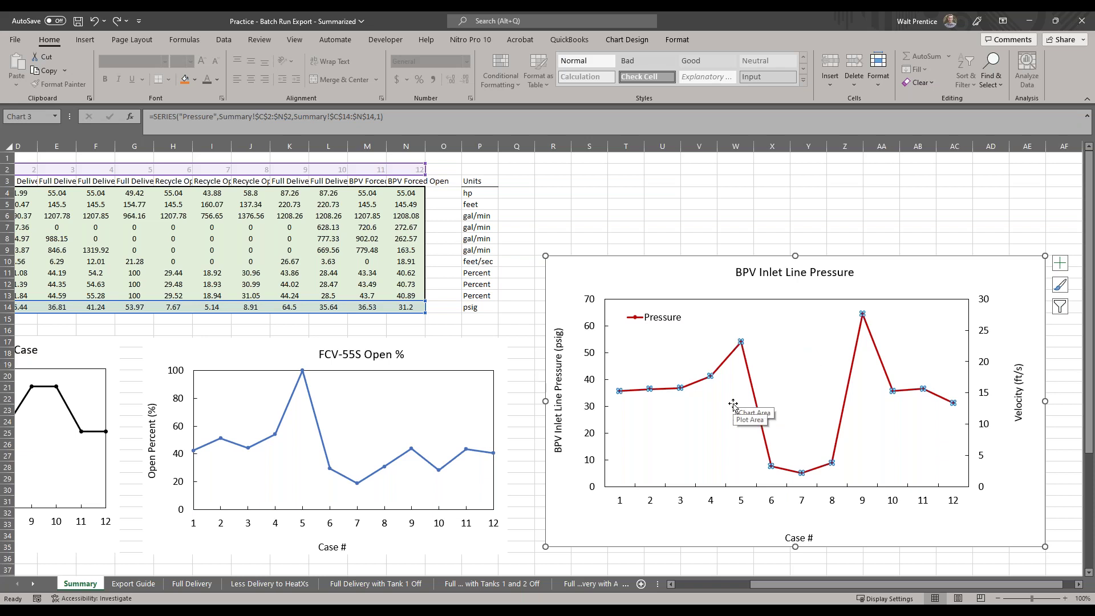
click(765, 472)
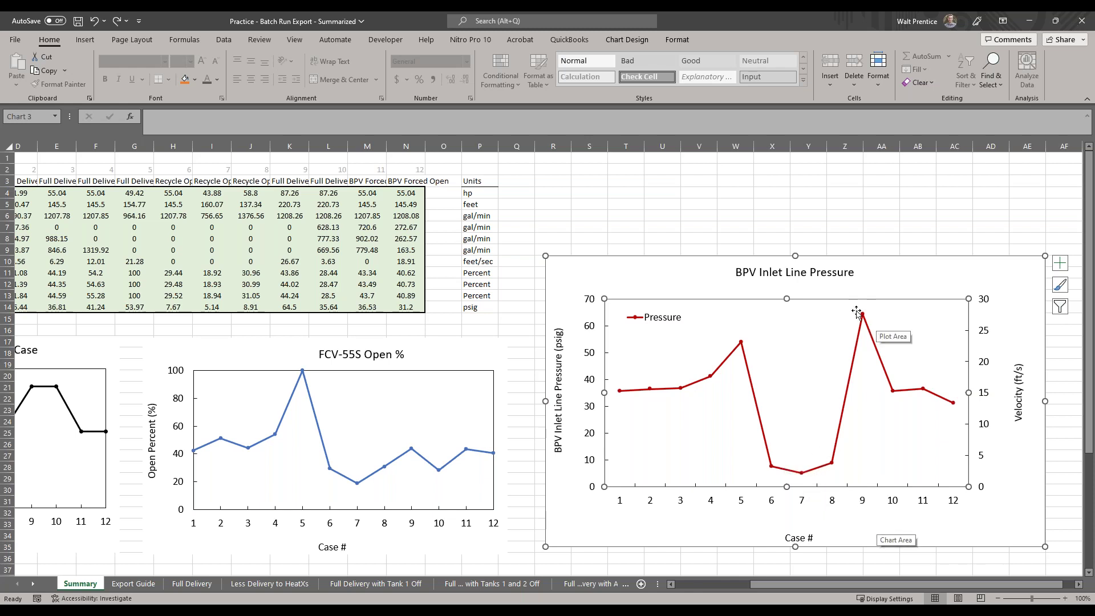
mouse_move(863, 317)
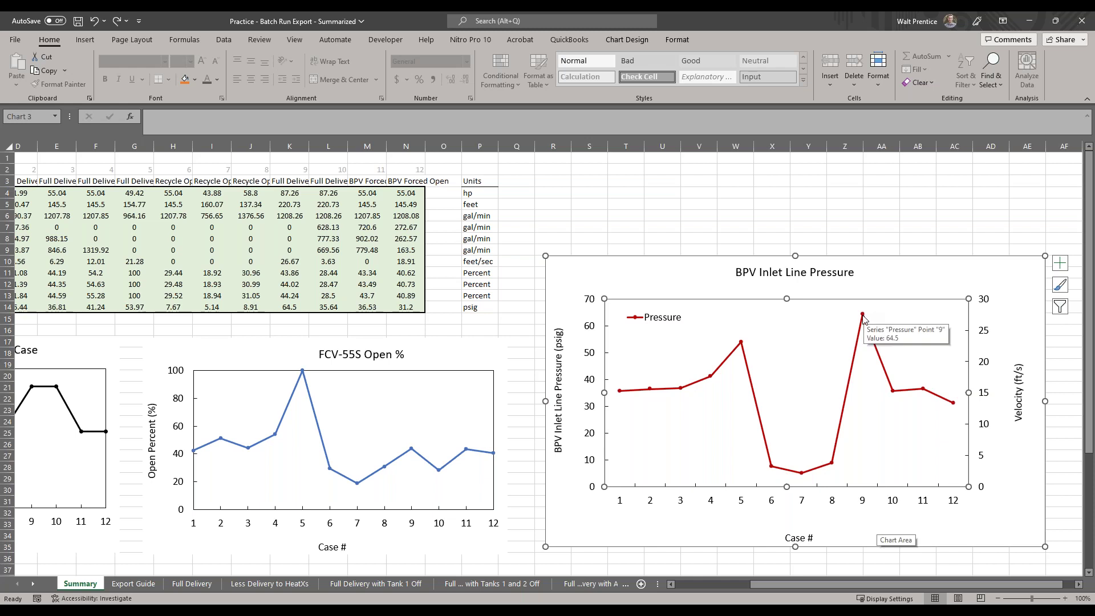
click(863, 315)
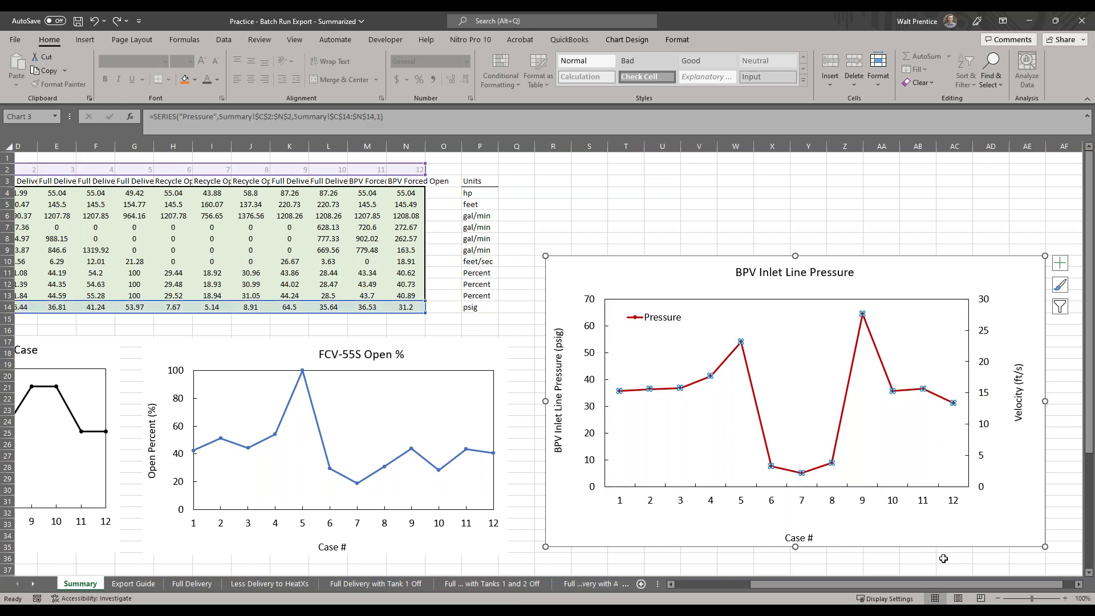
- Enable the Velocity series in the BPV Inlet Line Pressure chart's data source and compare it with the Pressure series
mouse_move(862, 315)
right_click(870, 393)
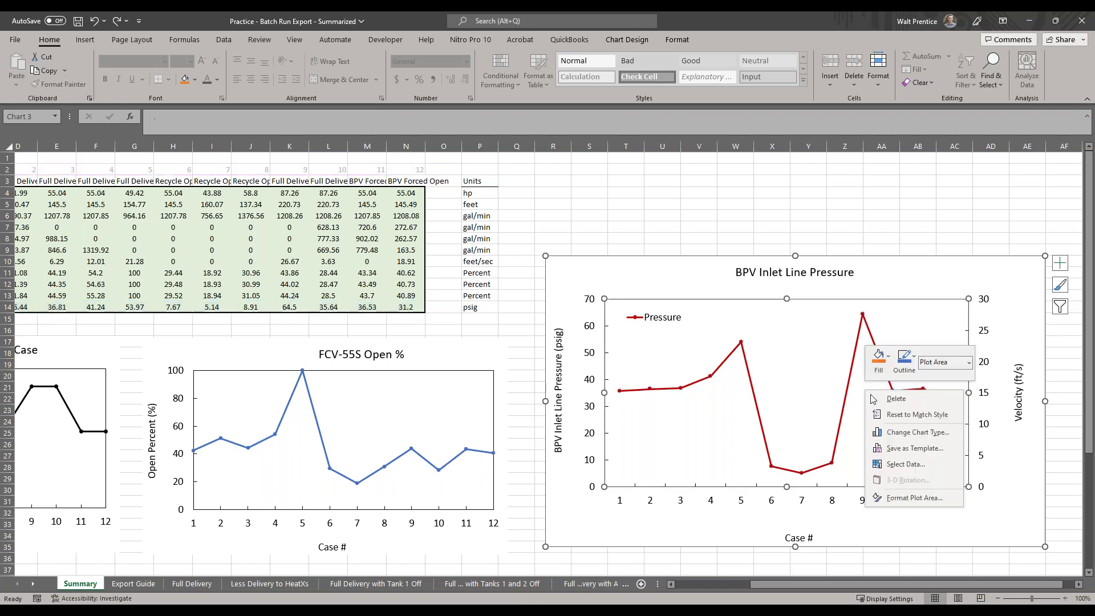
click(889, 463)
click(314, 204)
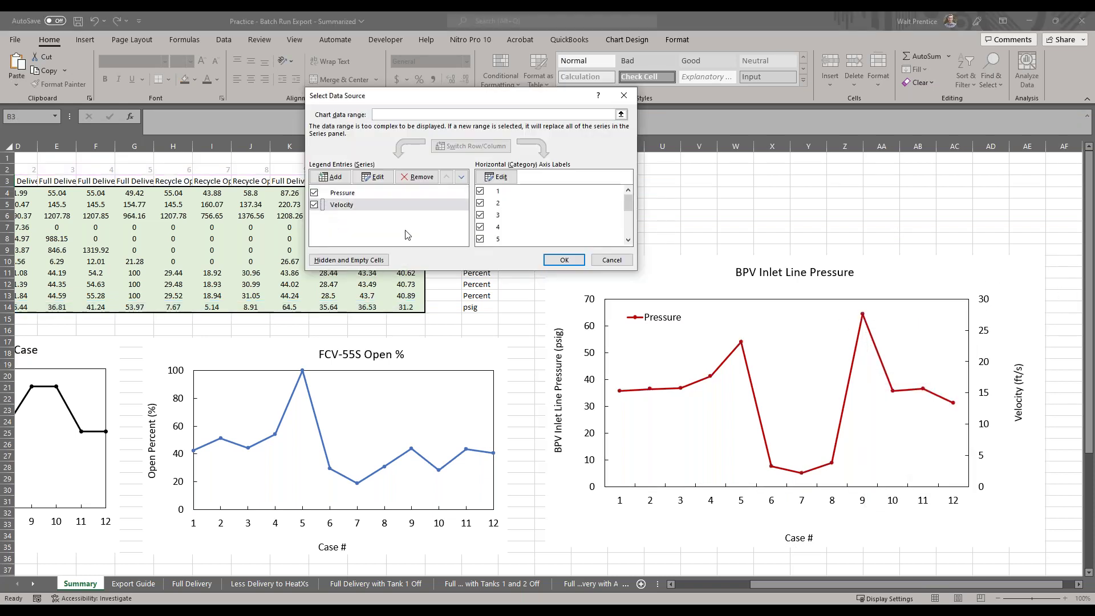
click(562, 259)
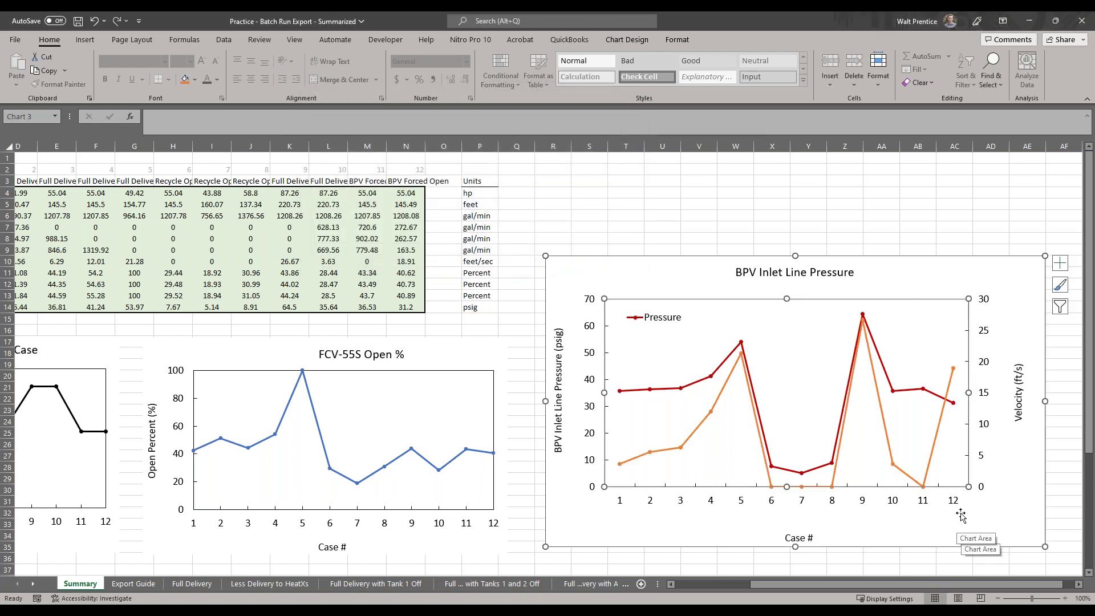
mouse_move(863, 318)
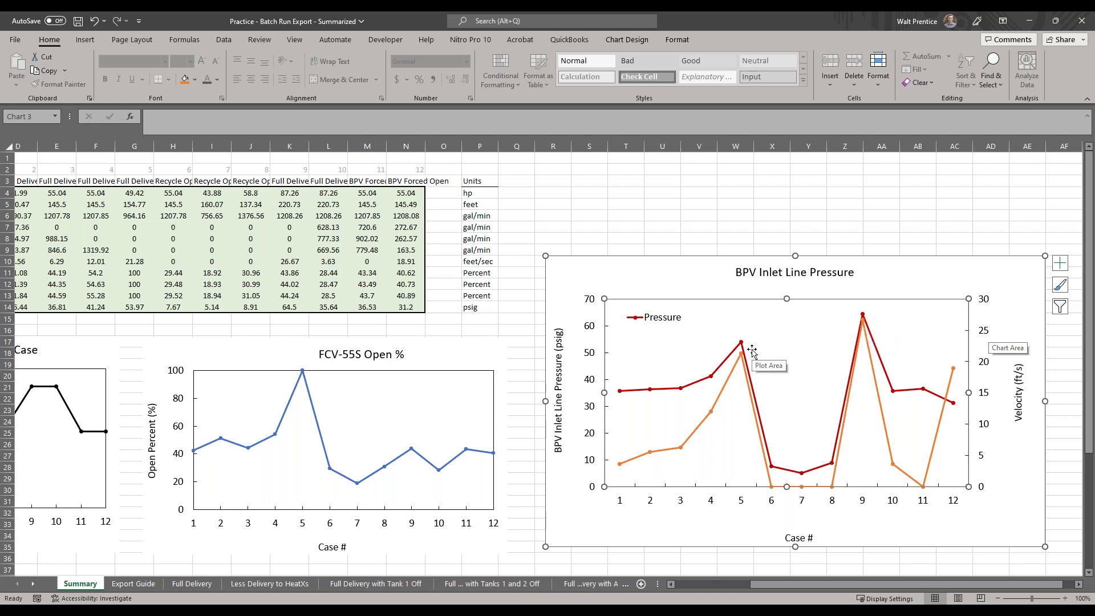
scroll(826, 584, left, 1)
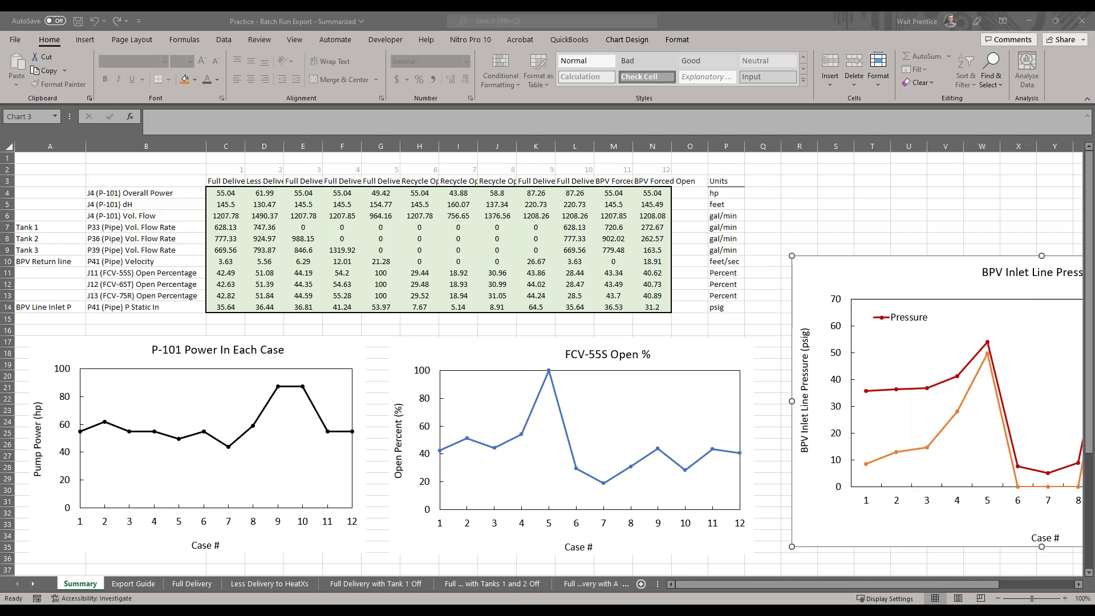
- Switch to AFT Fathom and view the Workspace, and bring the running PowerPoint slide show to the front
key(alt+Tab)
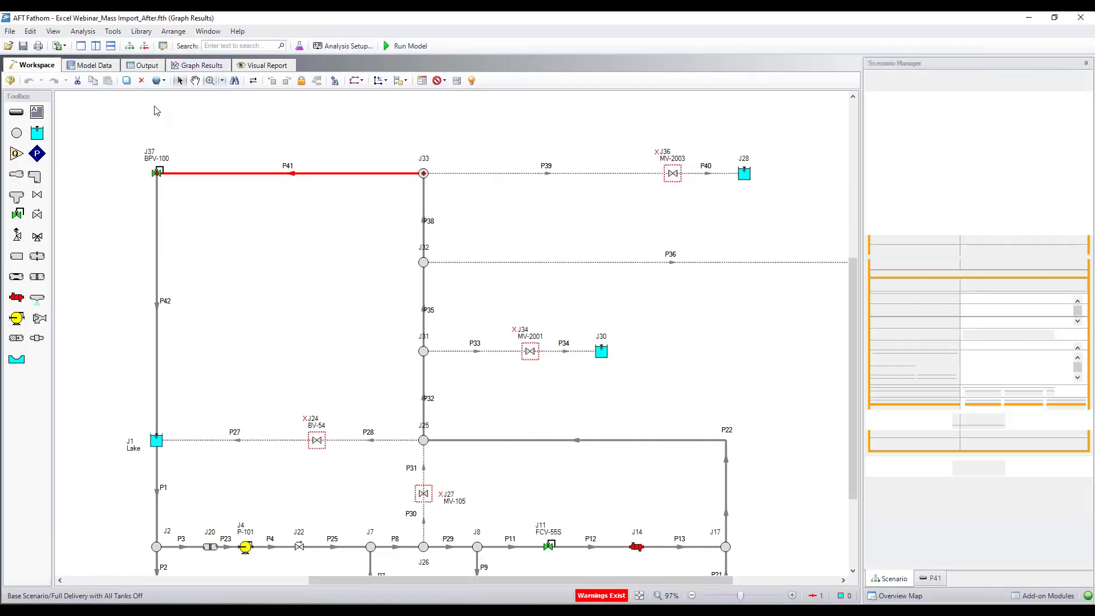
click(31, 66)
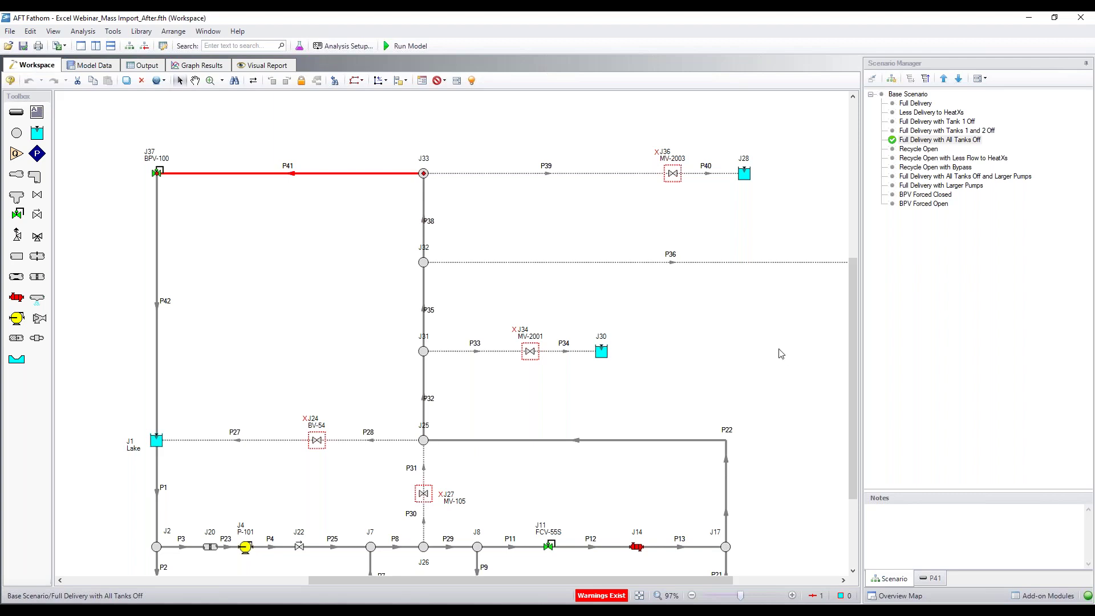
click(640, 610)
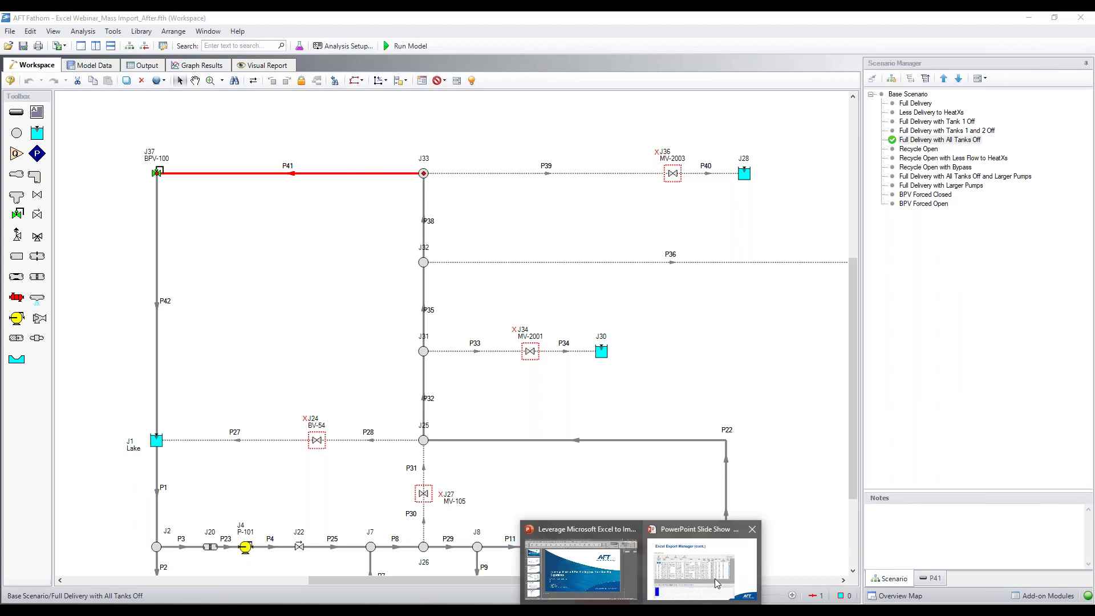
click(715, 581)
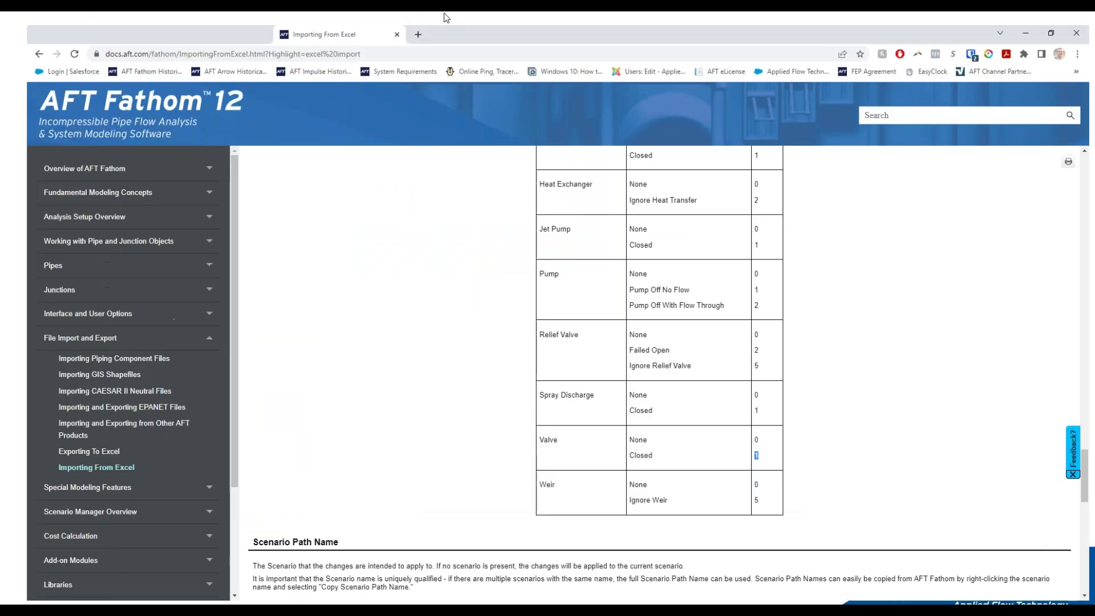
- Search the AFT Fathom 12 online help for "excel export" and open the Exporting To Excel topic
scroll(745, 432, up, 15)
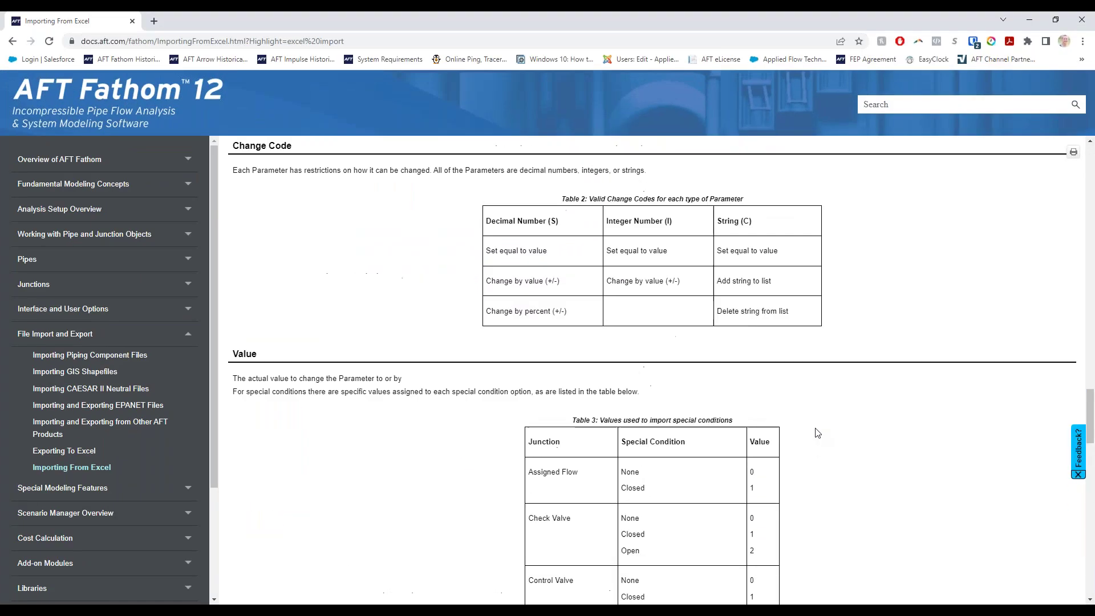
scroll(816, 433, up, 15)
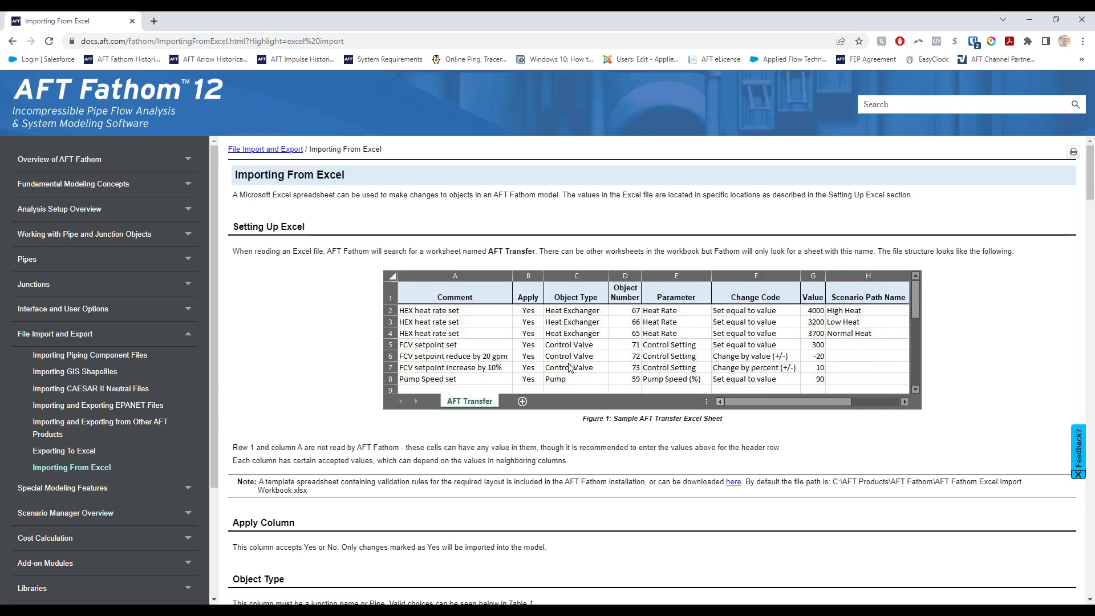
click(939, 107)
text(e)
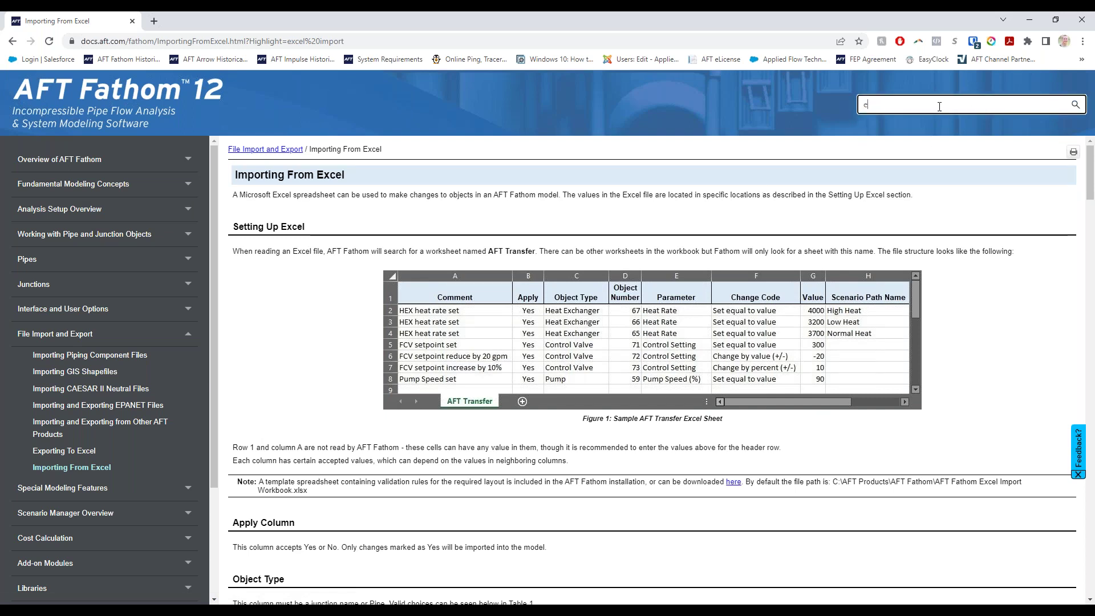
text(xcel export)
key(Return)
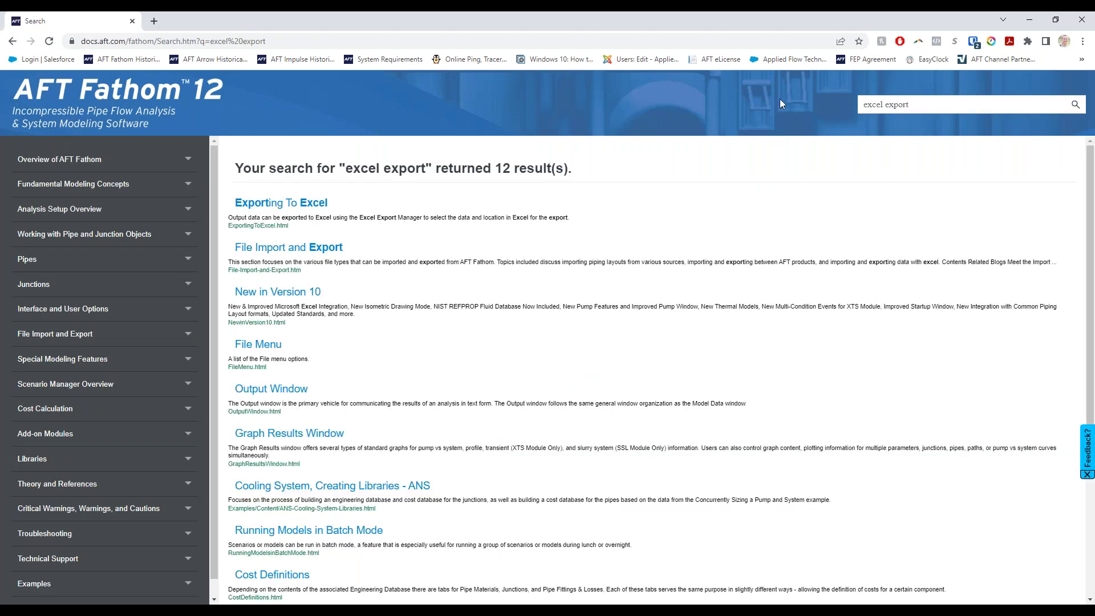
click(280, 203)
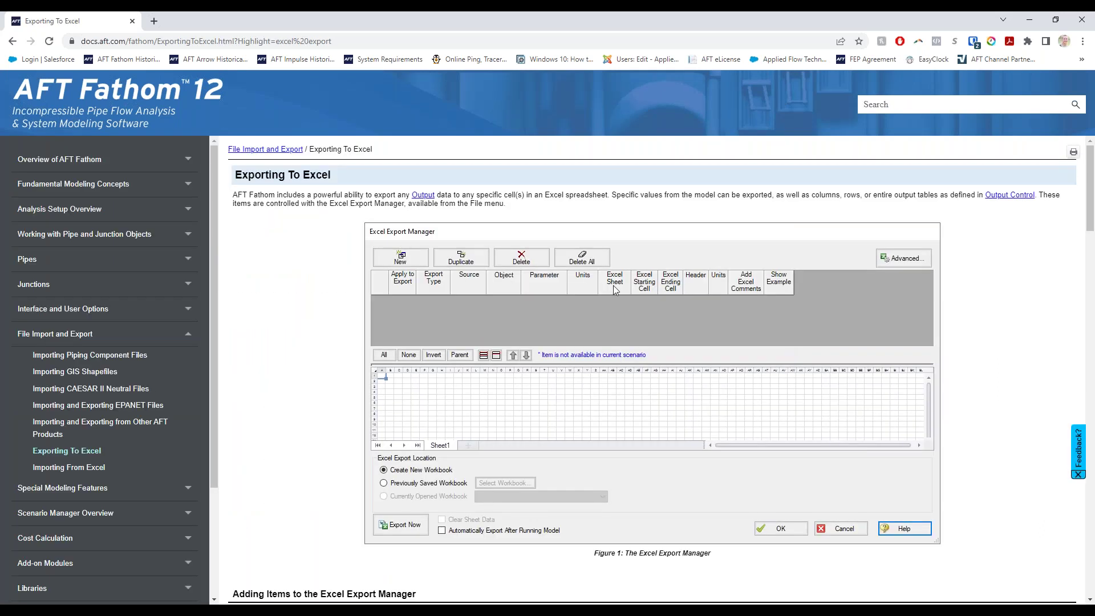
- Examine the Exporting To Excel topic's Excel Export Manager description and its example export figures
scroll(528, 314, down, 6)
scroll(529, 315, down, 14)
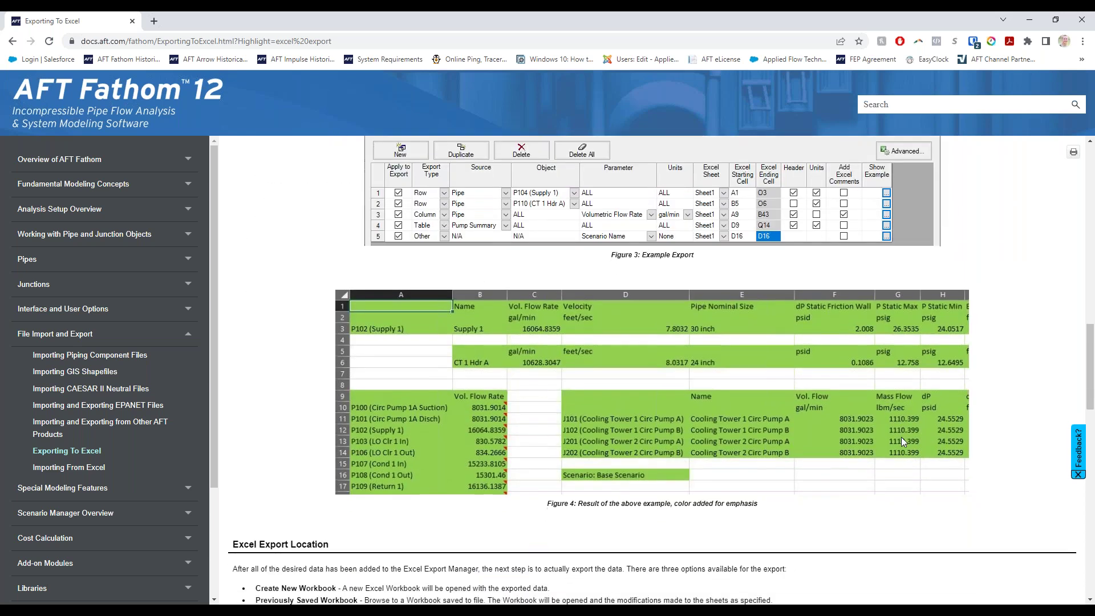
scroll(774, 482, up, 15)
scroll(774, 481, up, 6)
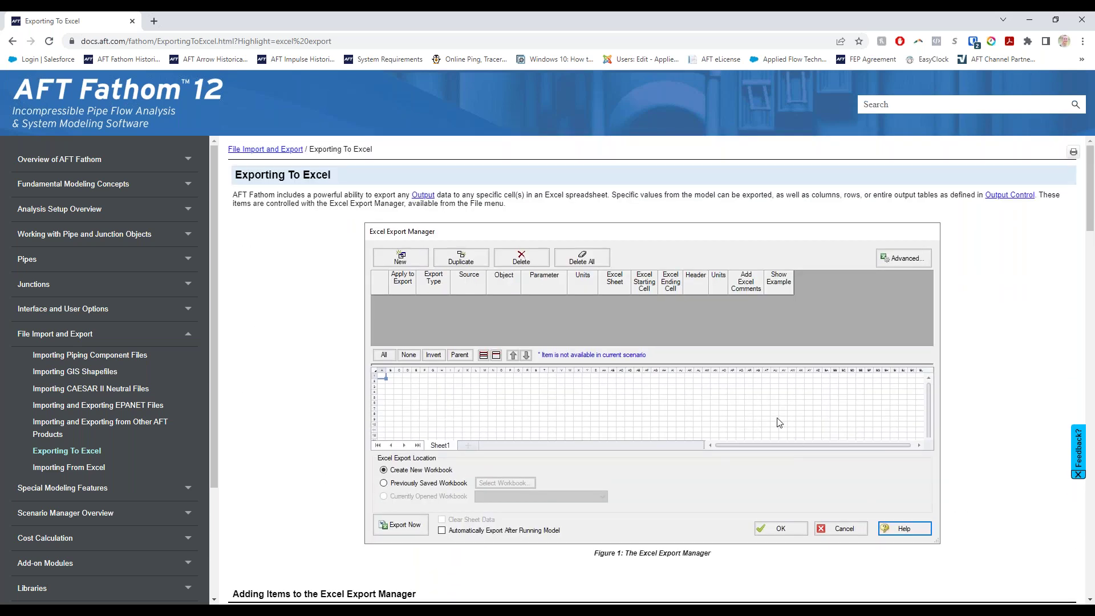
scroll(779, 423, down, 8)
scroll(780, 414, down, 7)
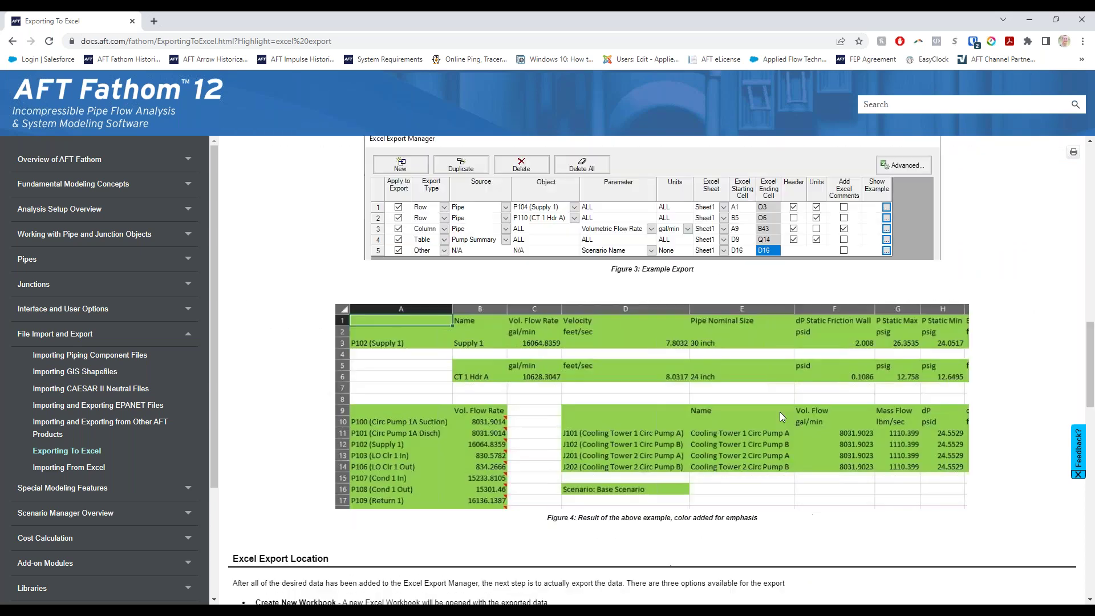
scroll(778, 411, up, 14)
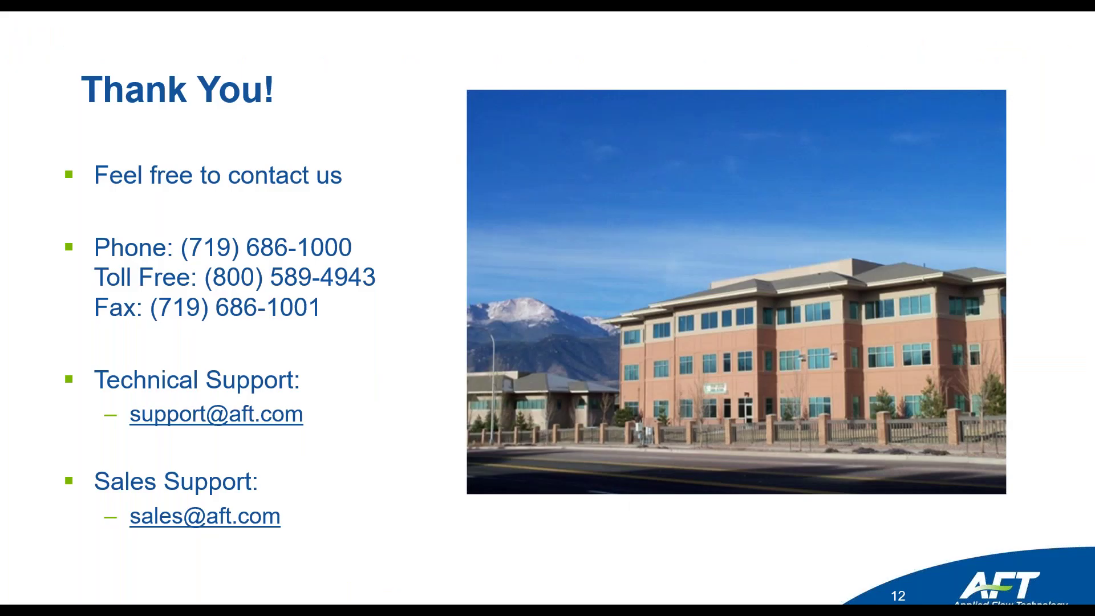